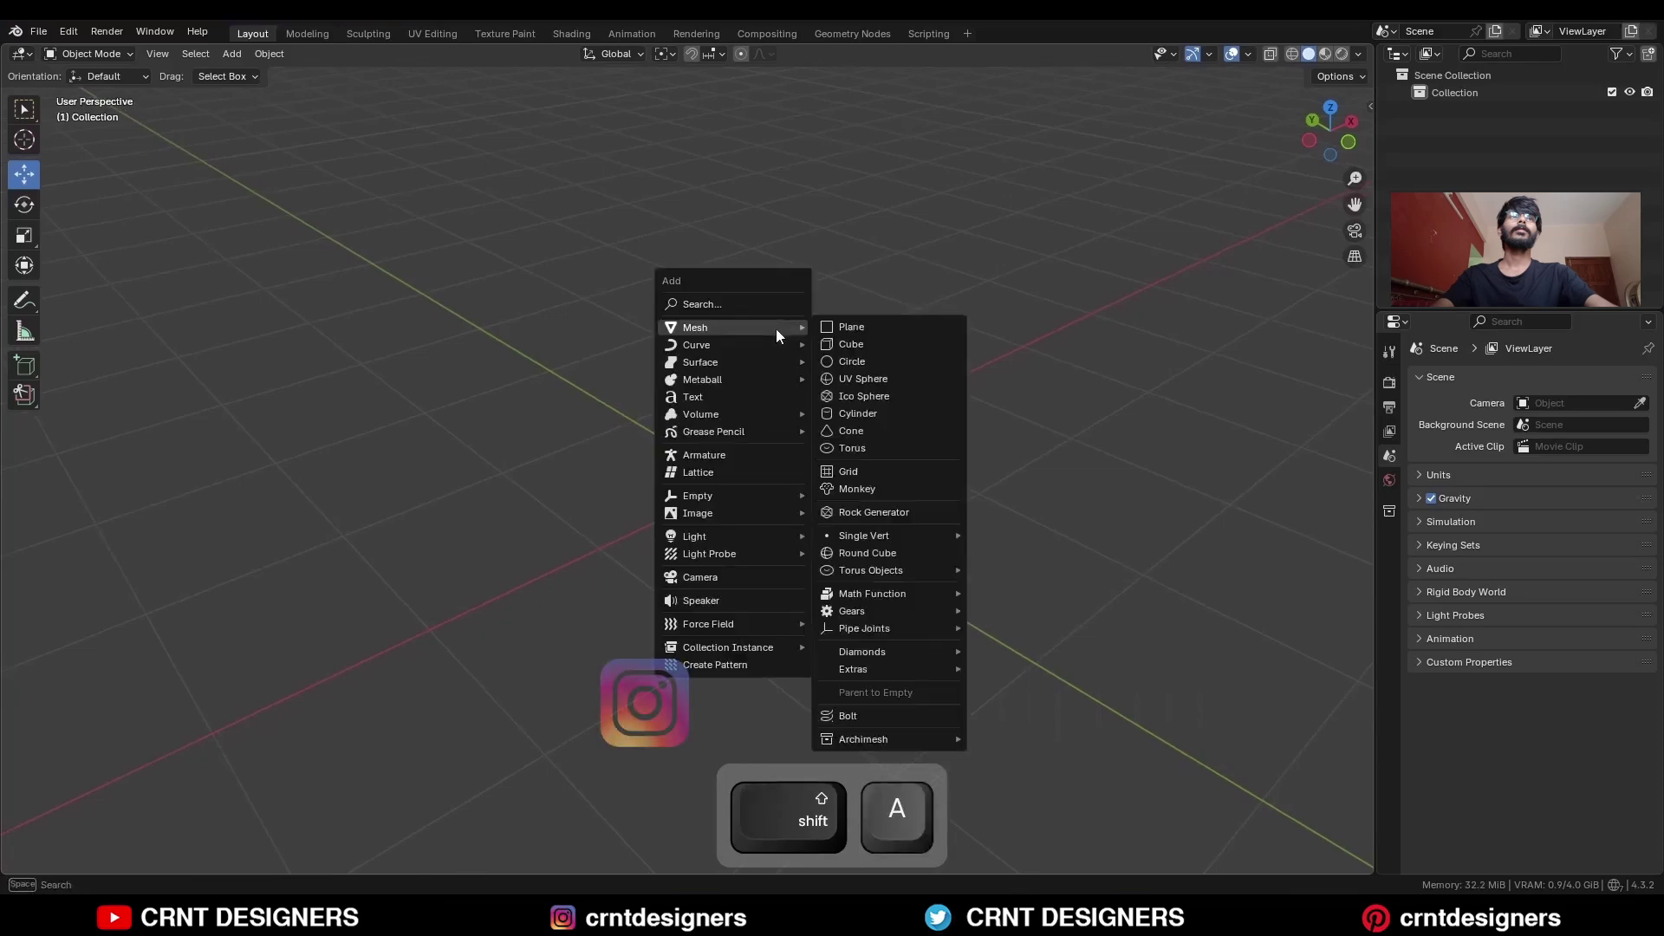
# Add a cube mesh and scale it to 0.5 in X and Y, keeping its Z size.
pyautogui.click(877, 344)
pyautogui.click(1348, 142)
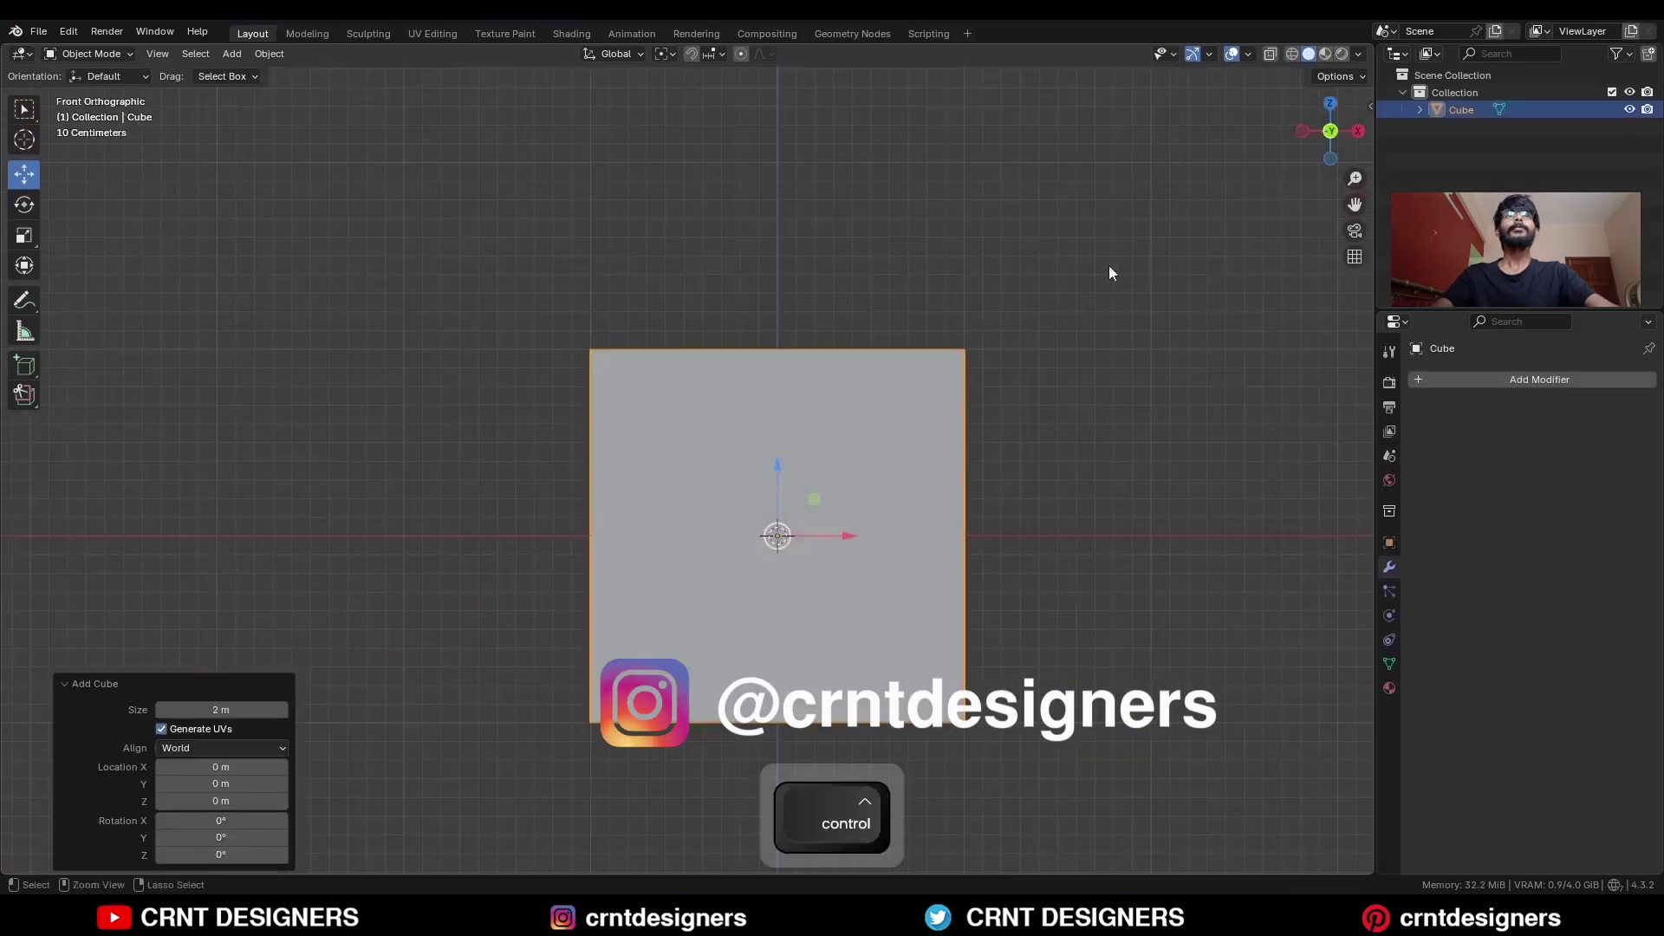
pyautogui.scroll(-3, 1118, 321)
pyautogui.press('s')
pyautogui.press('shift')
pyautogui.hotkey('shift', 'z')
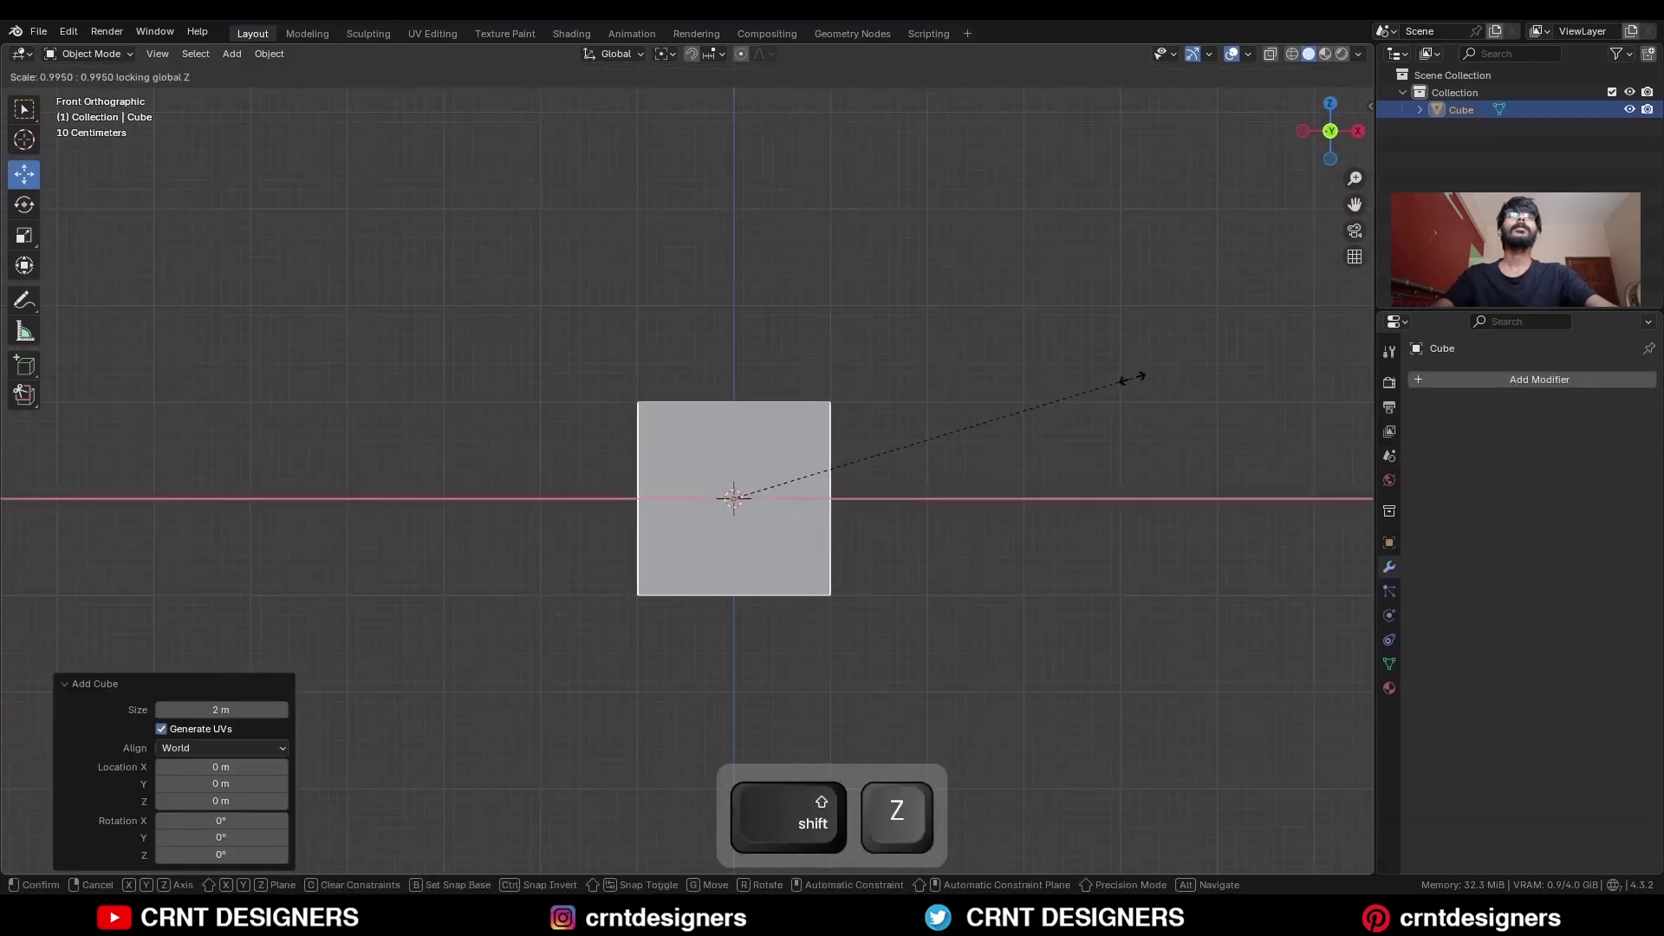
pyautogui.press('ctrl')
pyautogui.click(924, 498)
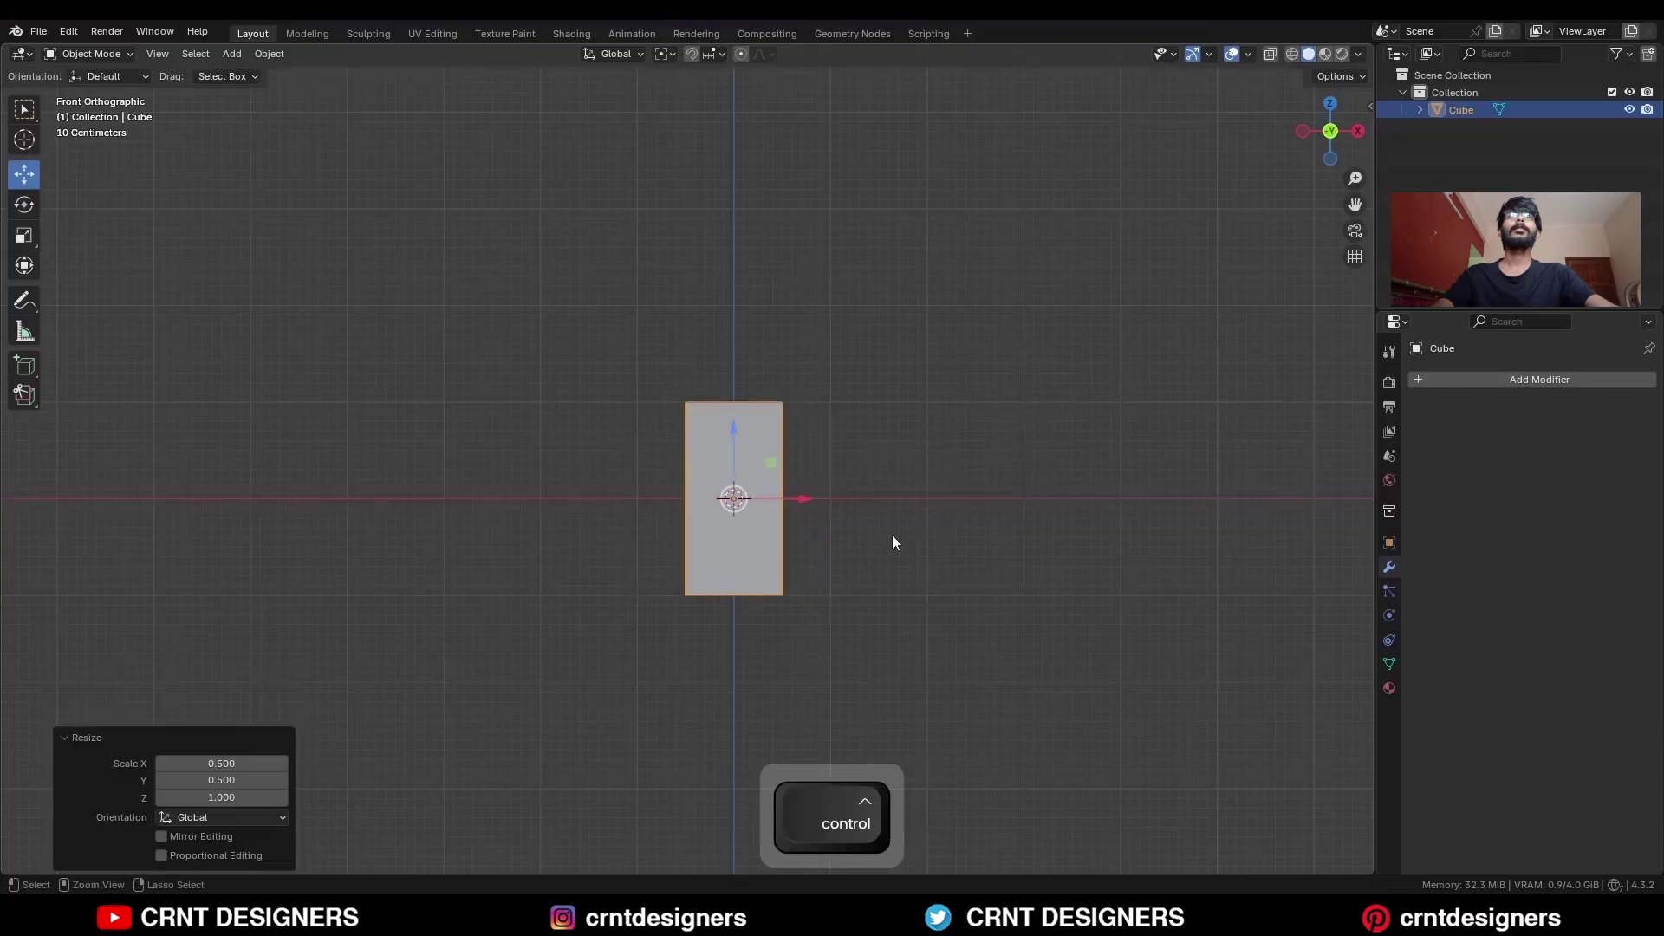
# Move the block up 1 m along Z and set the transform pivot point to the 3D cursor.
pyautogui.keyDown('ctrl'); pyautogui.moveTo(730, 445); pyautogui.dragTo(747, 345); pyautogui.keyUp('ctrl')
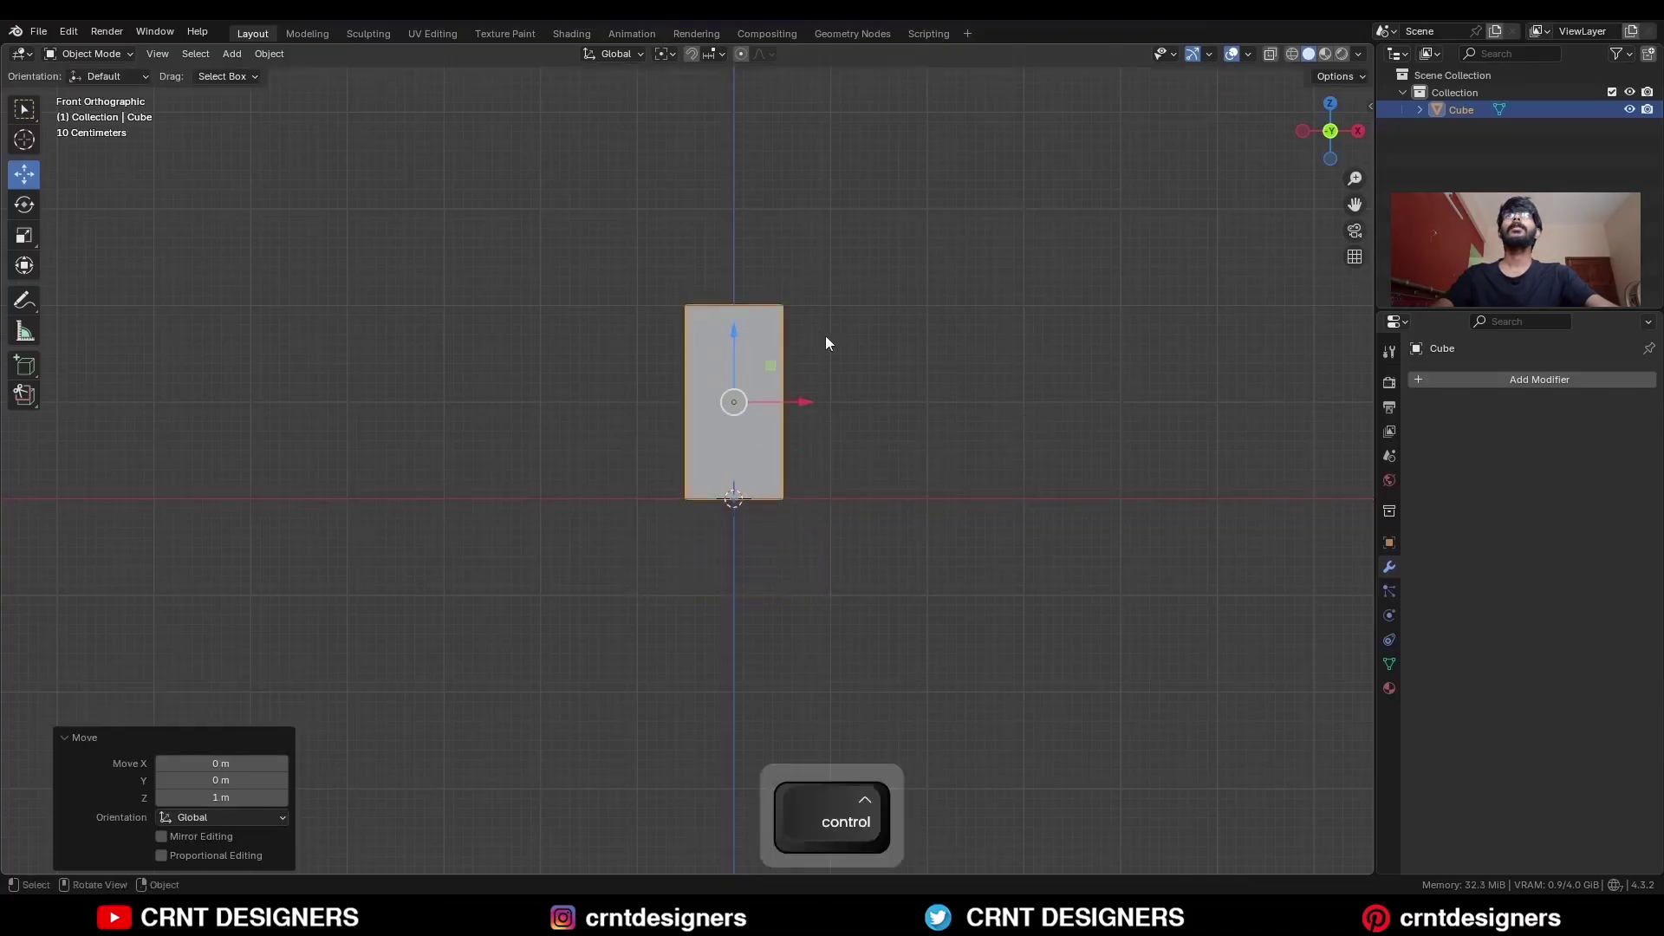
pyautogui.keyDown('shift'); pyautogui.moveTo(839, 453); pyautogui.dragTo(824, 527, button='middle'); pyautogui.keyUp('shift')
pyautogui.scroll(1, 831, 485)
pyautogui.press('.')
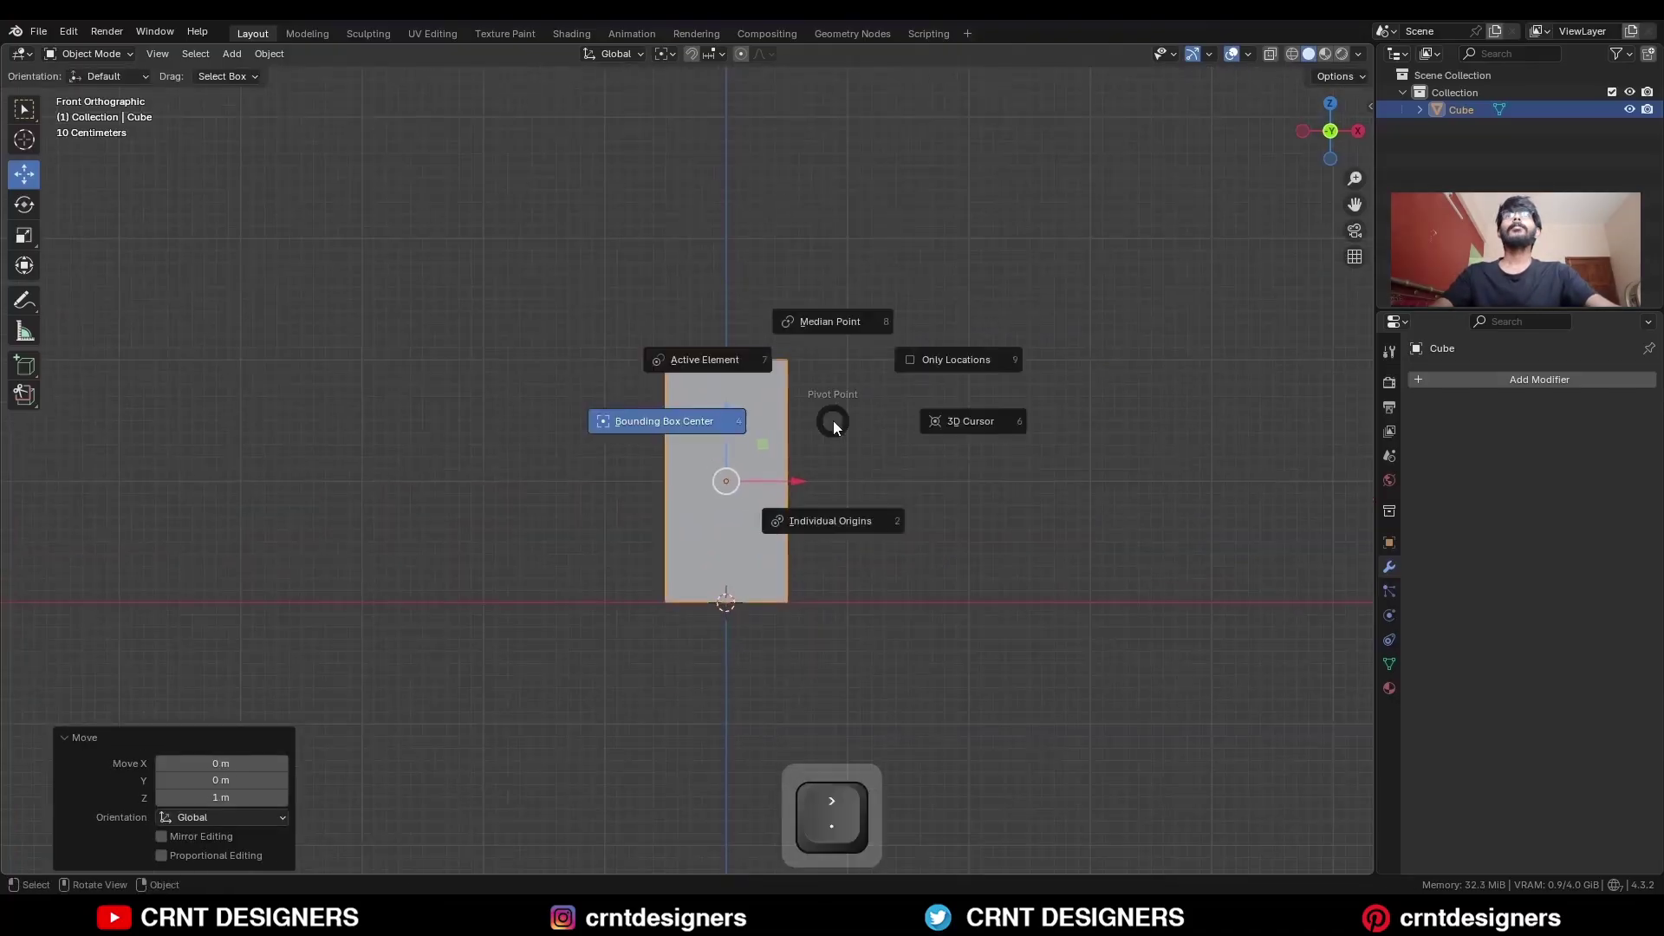
pyautogui.click(988, 429)
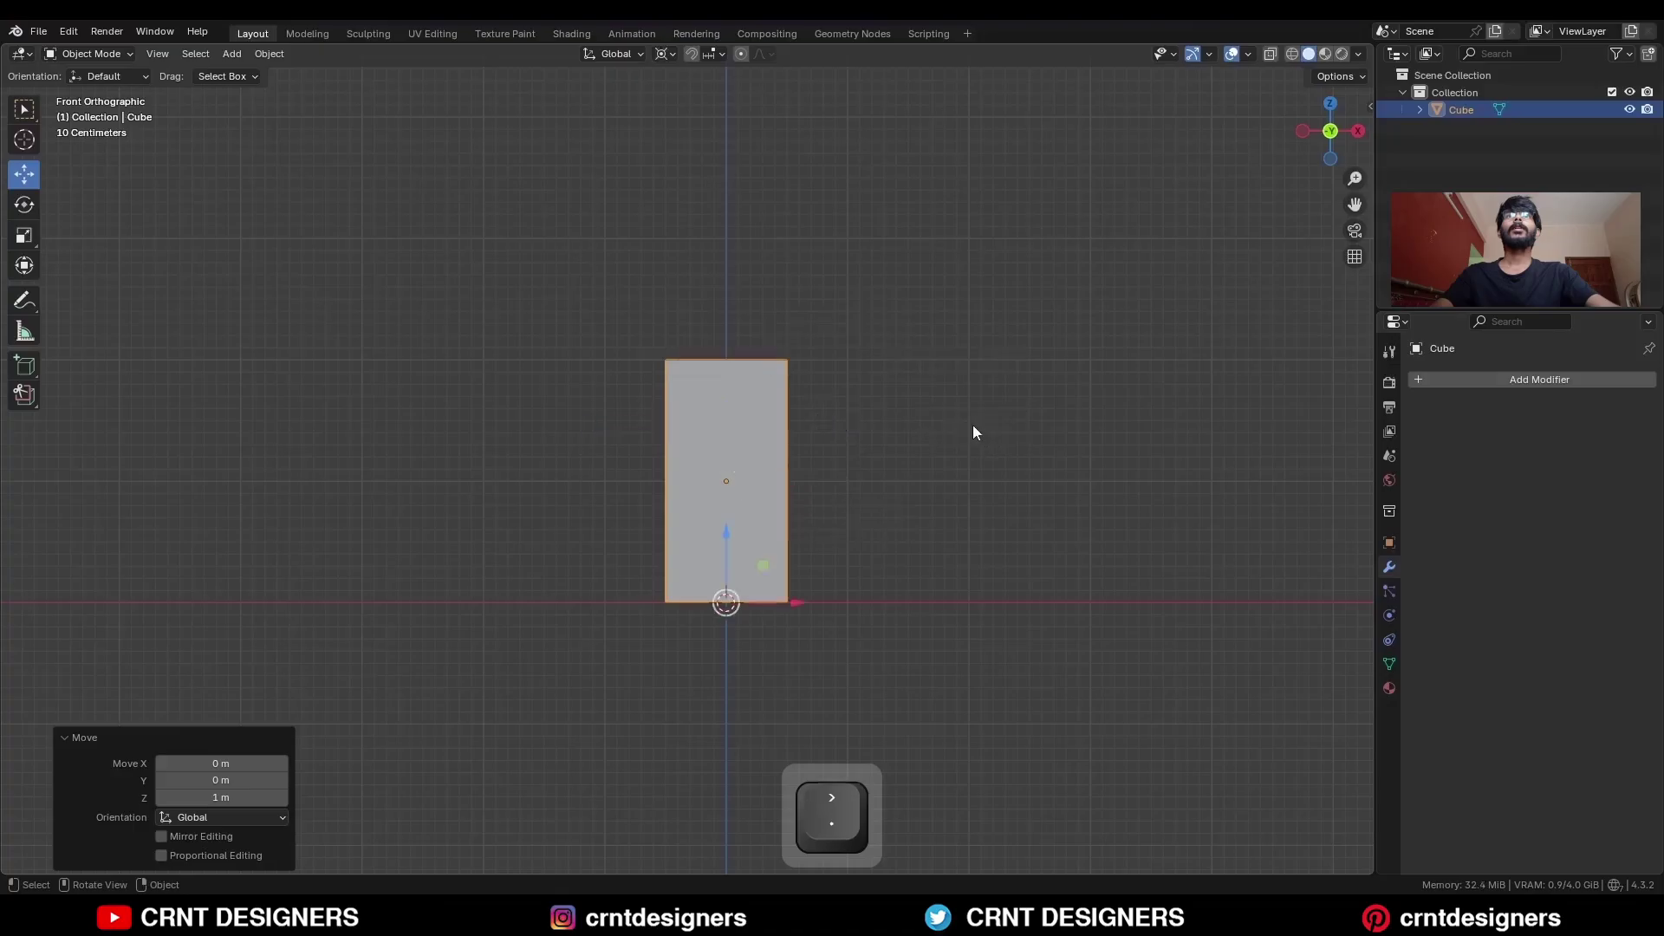
# Scale the block by 1.5 along Z from its base and apply the scale.
pyautogui.press('s')
pyautogui.press('z')
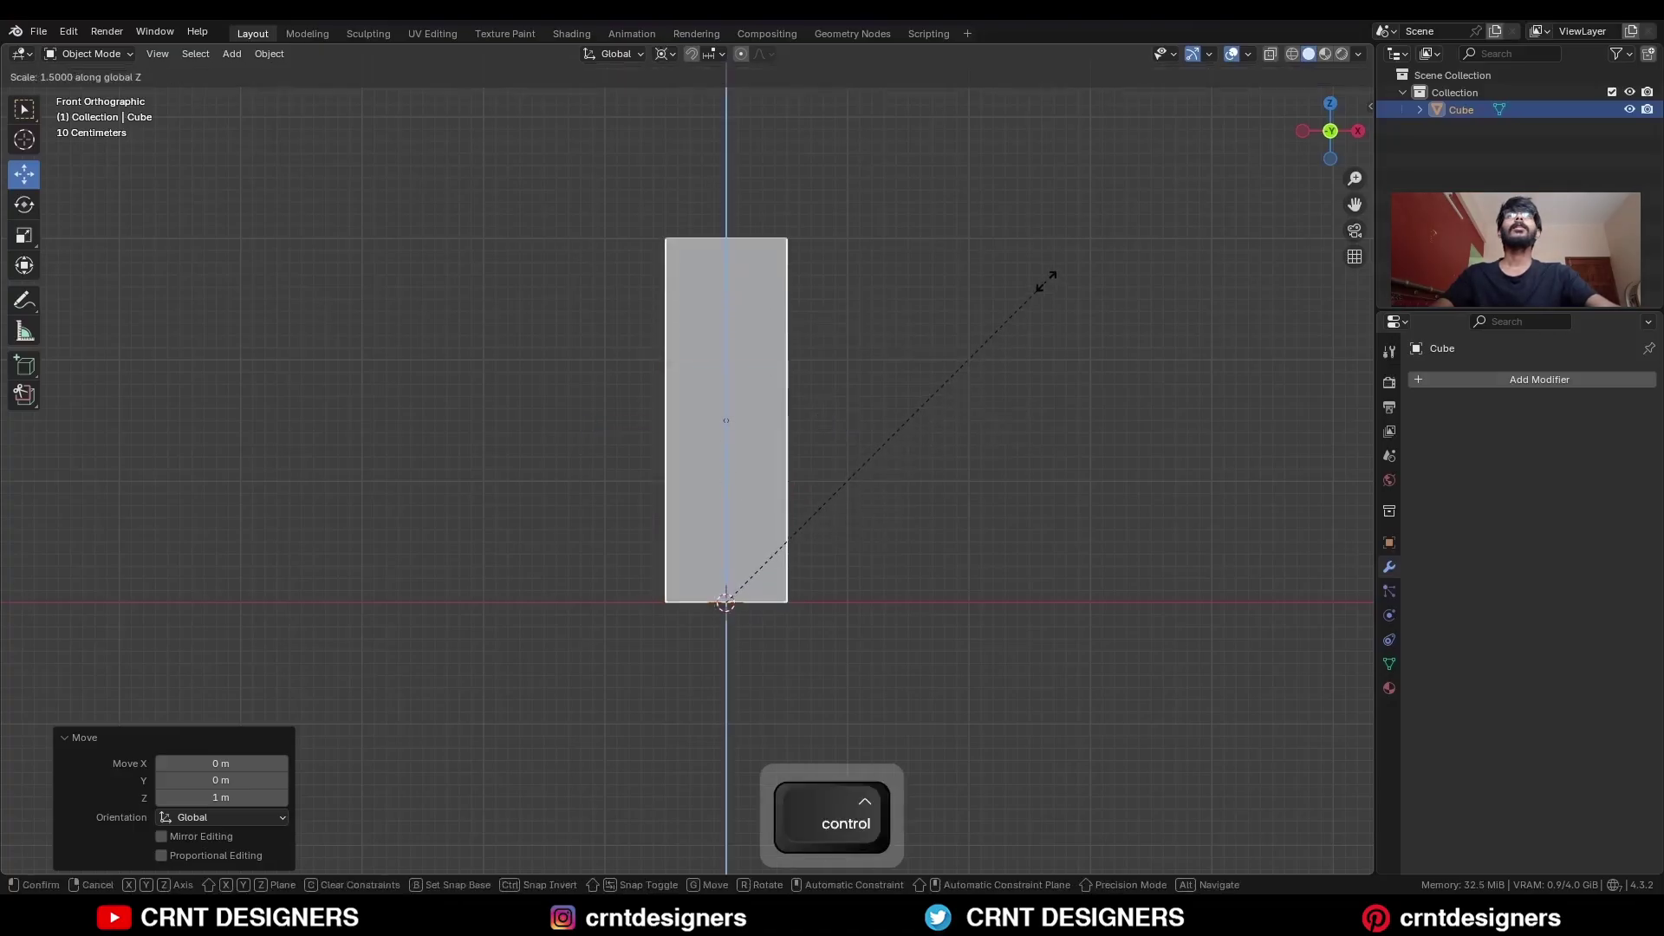
pyautogui.keyDown('ctrl'); pyautogui.click(1017, 320); pyautogui.keyUp('ctrl')
pyautogui.hotkey('ctrl', 'a')
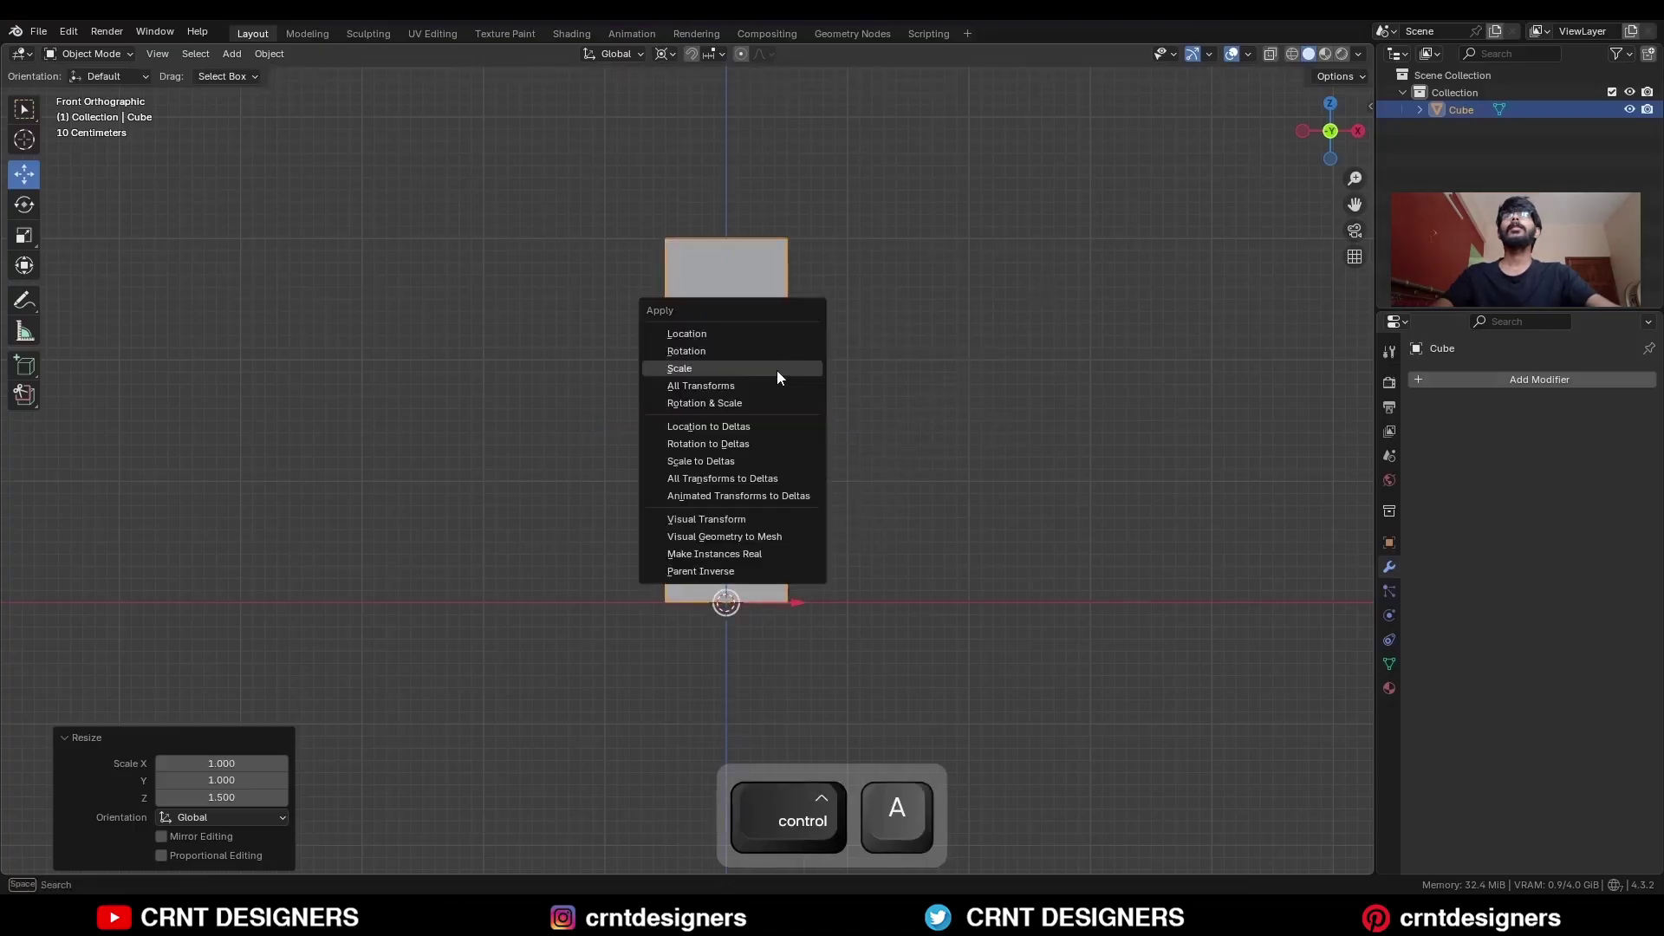
pyautogui.click(776, 373)
# Set the pivot point to Bounding Box Center and snap the 3D cursor to the block's centre.
pyautogui.moveTo(746, 465); pyautogui.dragTo(793, 471, button='middle')
pyautogui.press('.')
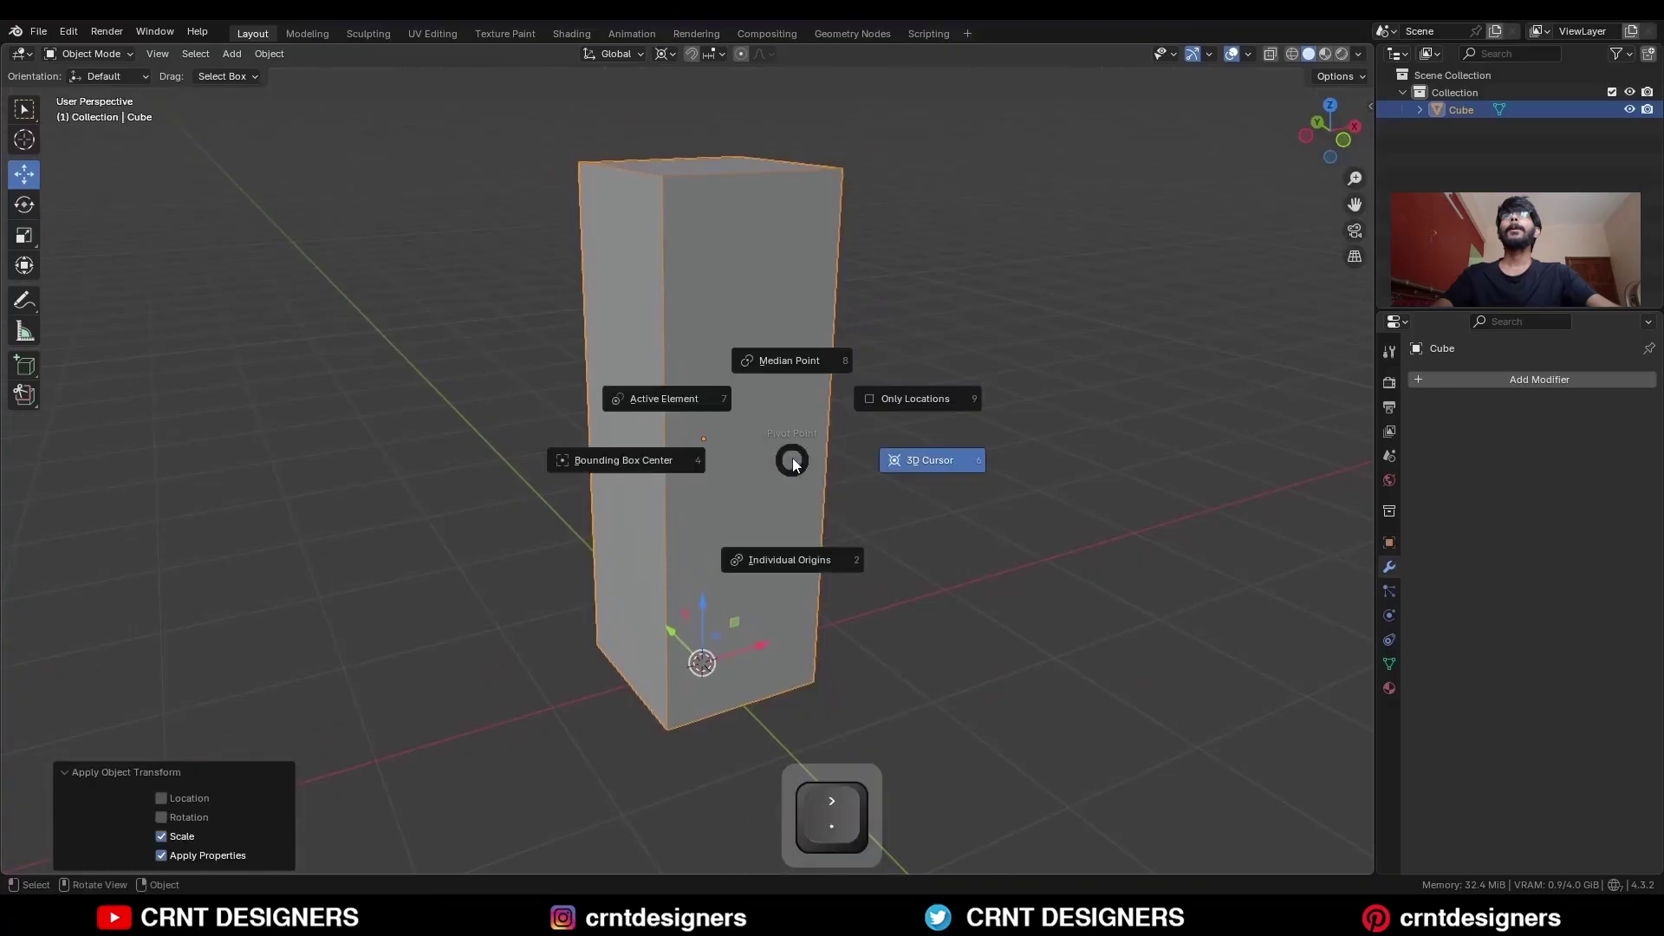
pyautogui.click(662, 465)
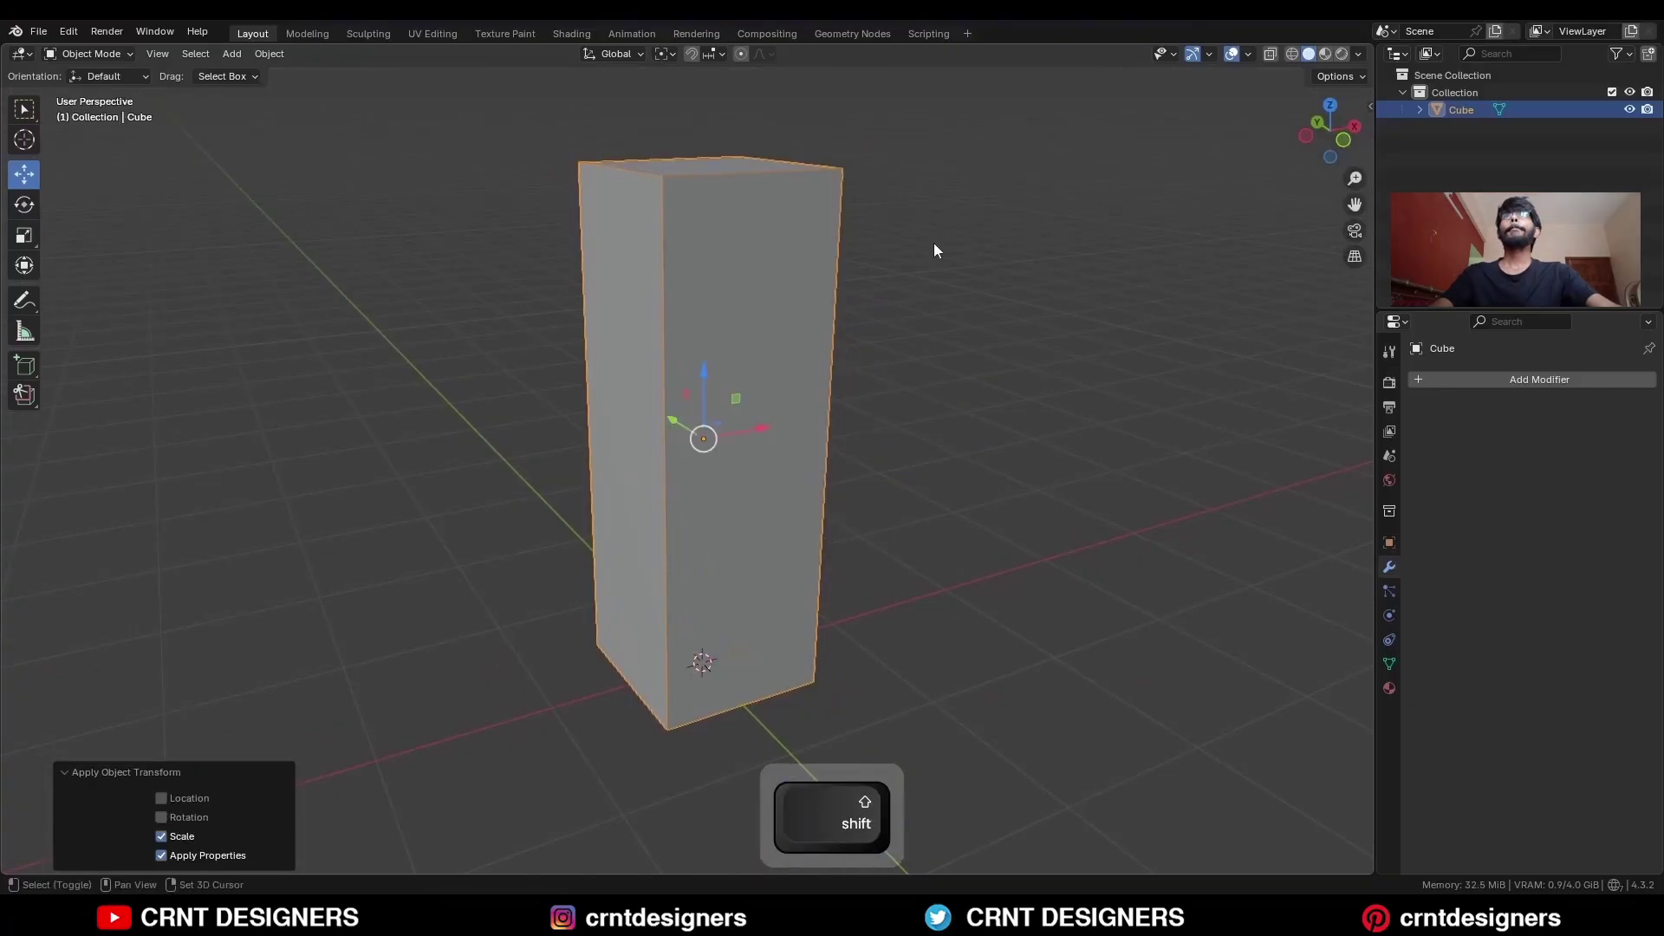
pyautogui.hotkey('shift', 's')
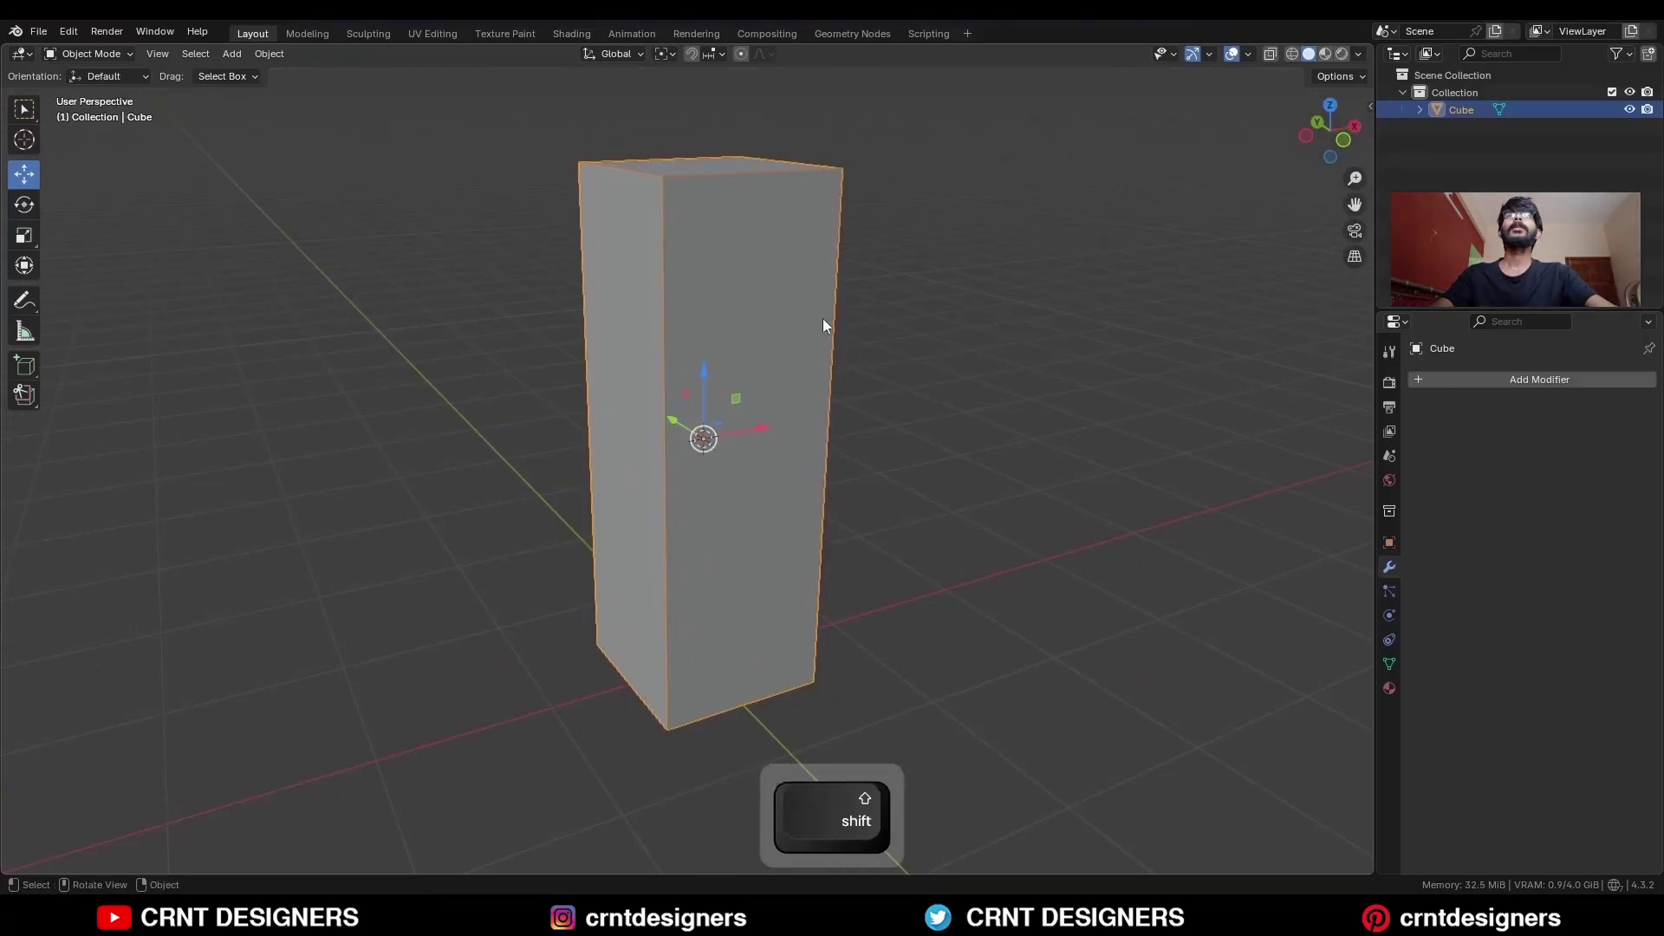
# Add a second cube at the 3D cursor and move it -0.9 m along X in front view.
pyautogui.hotkey('shift', 'a')
pyautogui.moveTo(820, 309)
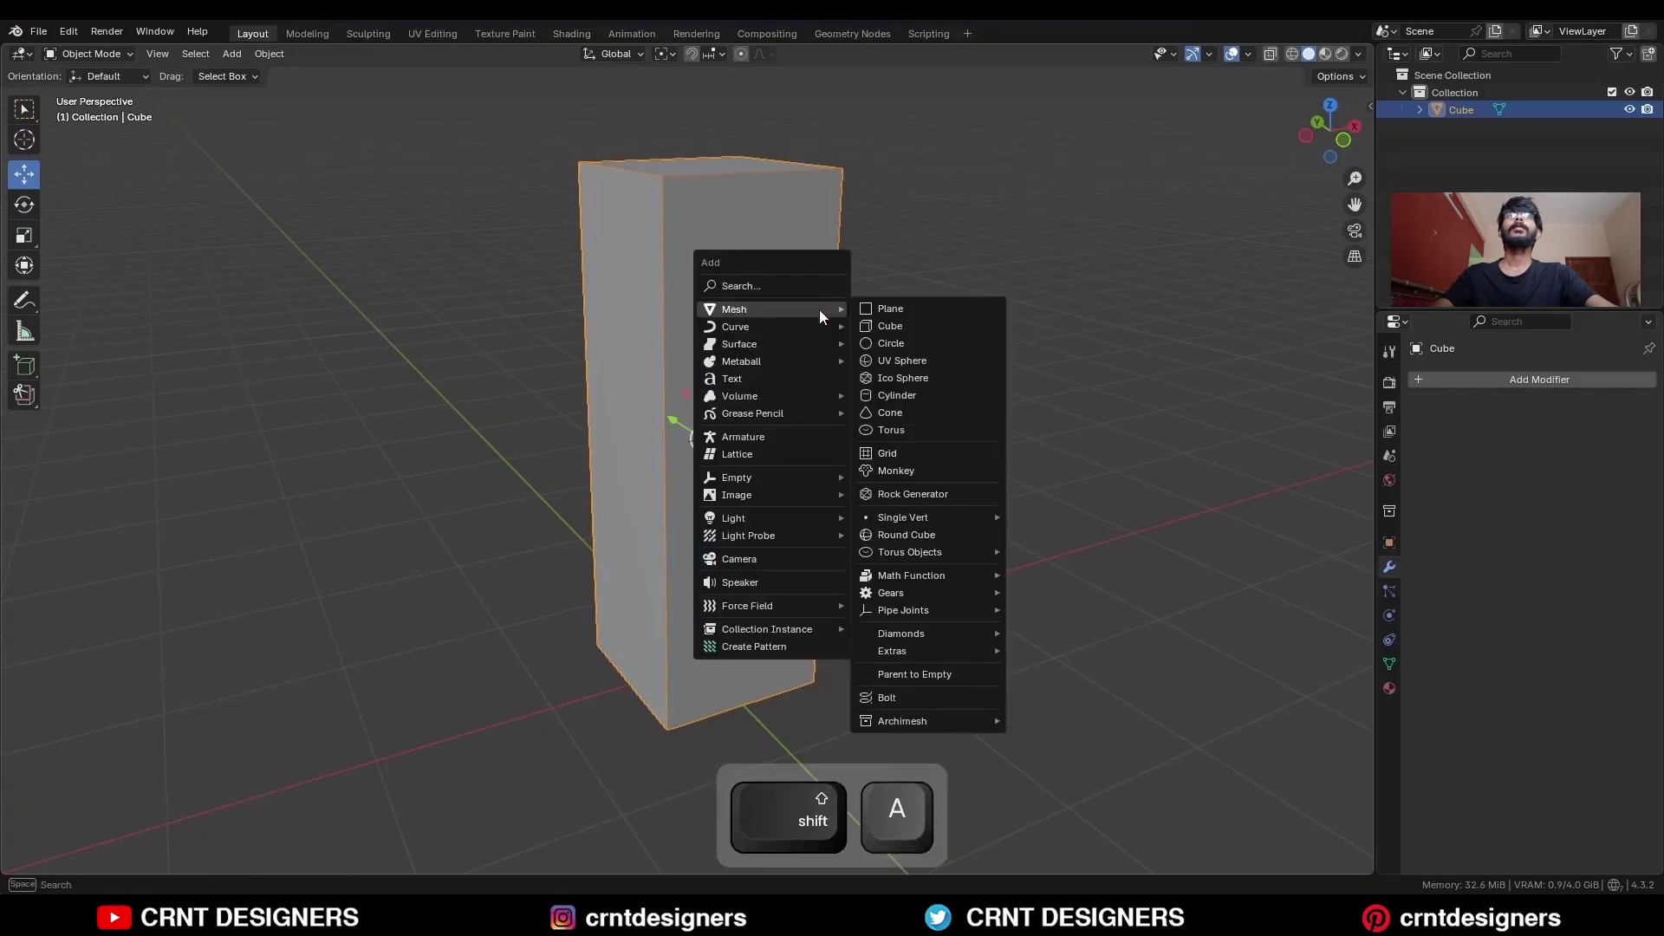
pyautogui.click(893, 327)
pyautogui.press('KP_1')
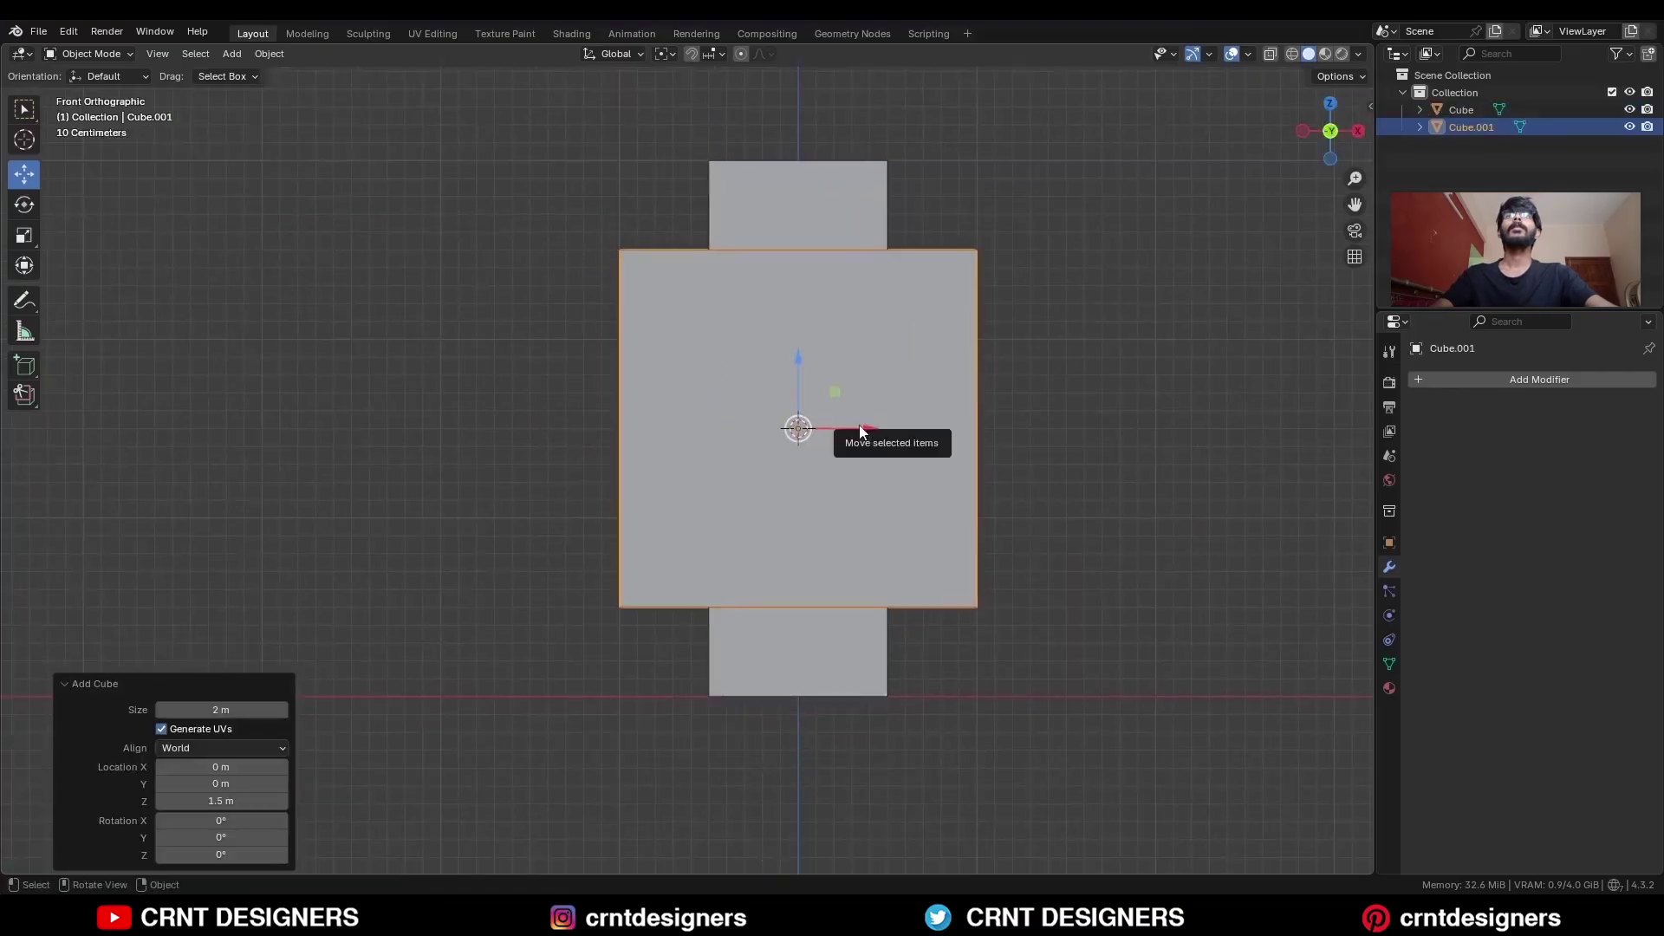
pyautogui.keyDown('ctrl'); pyautogui.moveTo(858, 429); pyautogui.dragTo(693, 431); pyautogui.keyUp('ctrl')
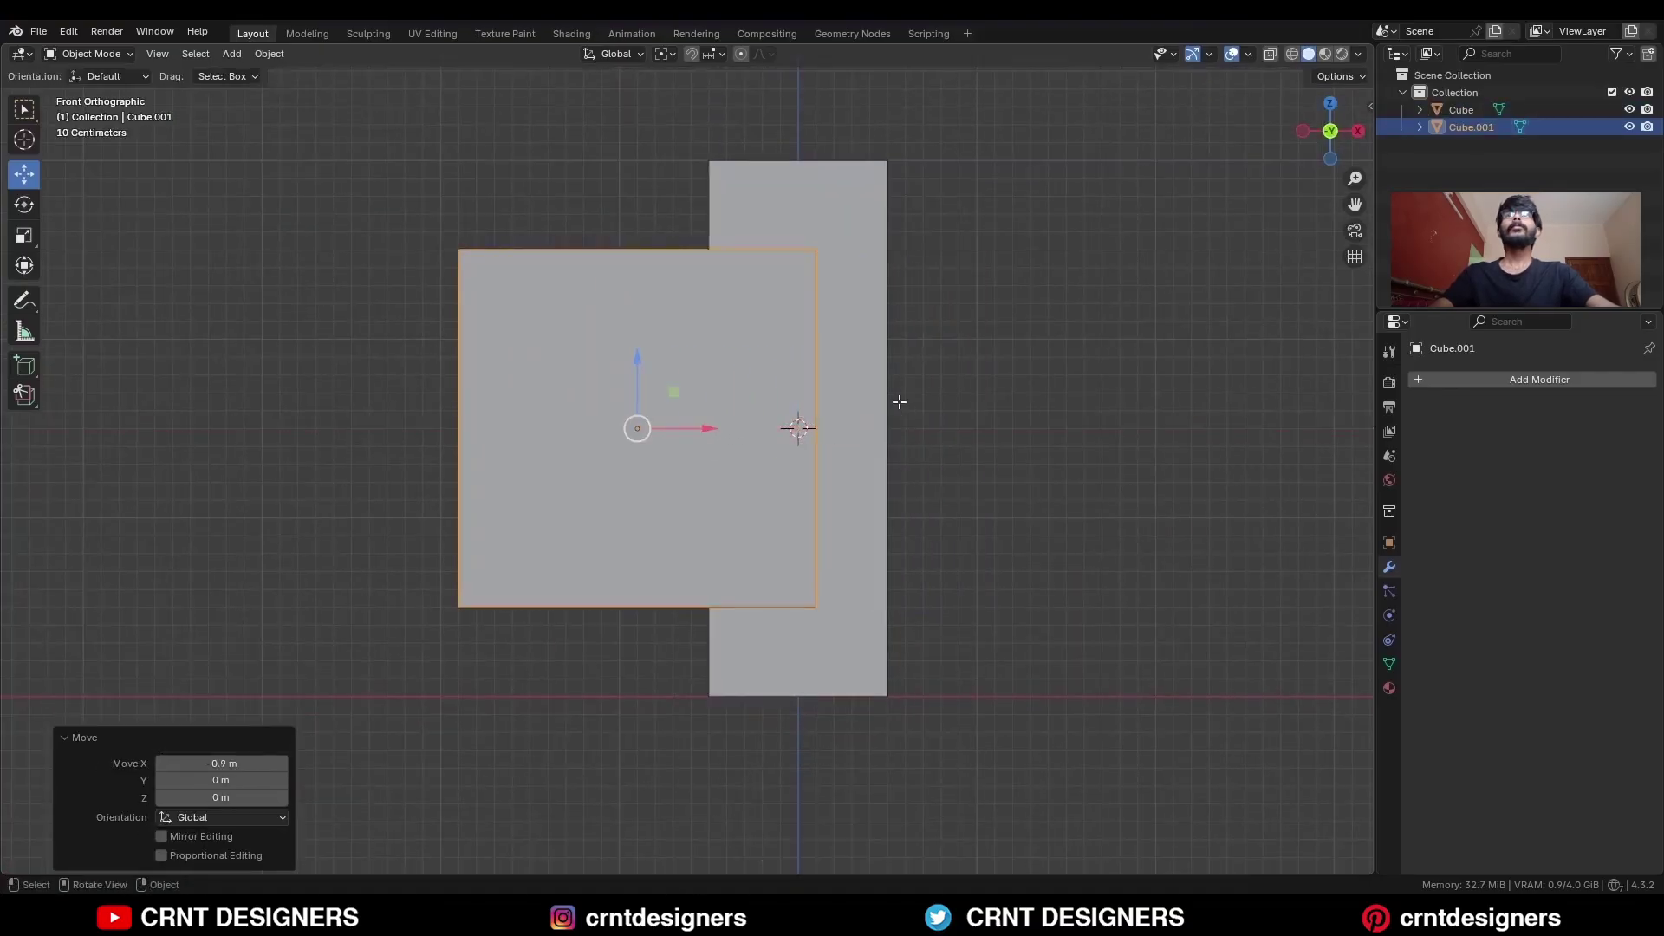
# Move the second cube's outer -X face 0.9 m inward along X and scale that face by 1.4 in Z.
pyautogui.press('Tab')
pyautogui.hotkey('alt', 'z')
pyautogui.moveTo(565, 139); pyautogui.dragTo(342, 792)
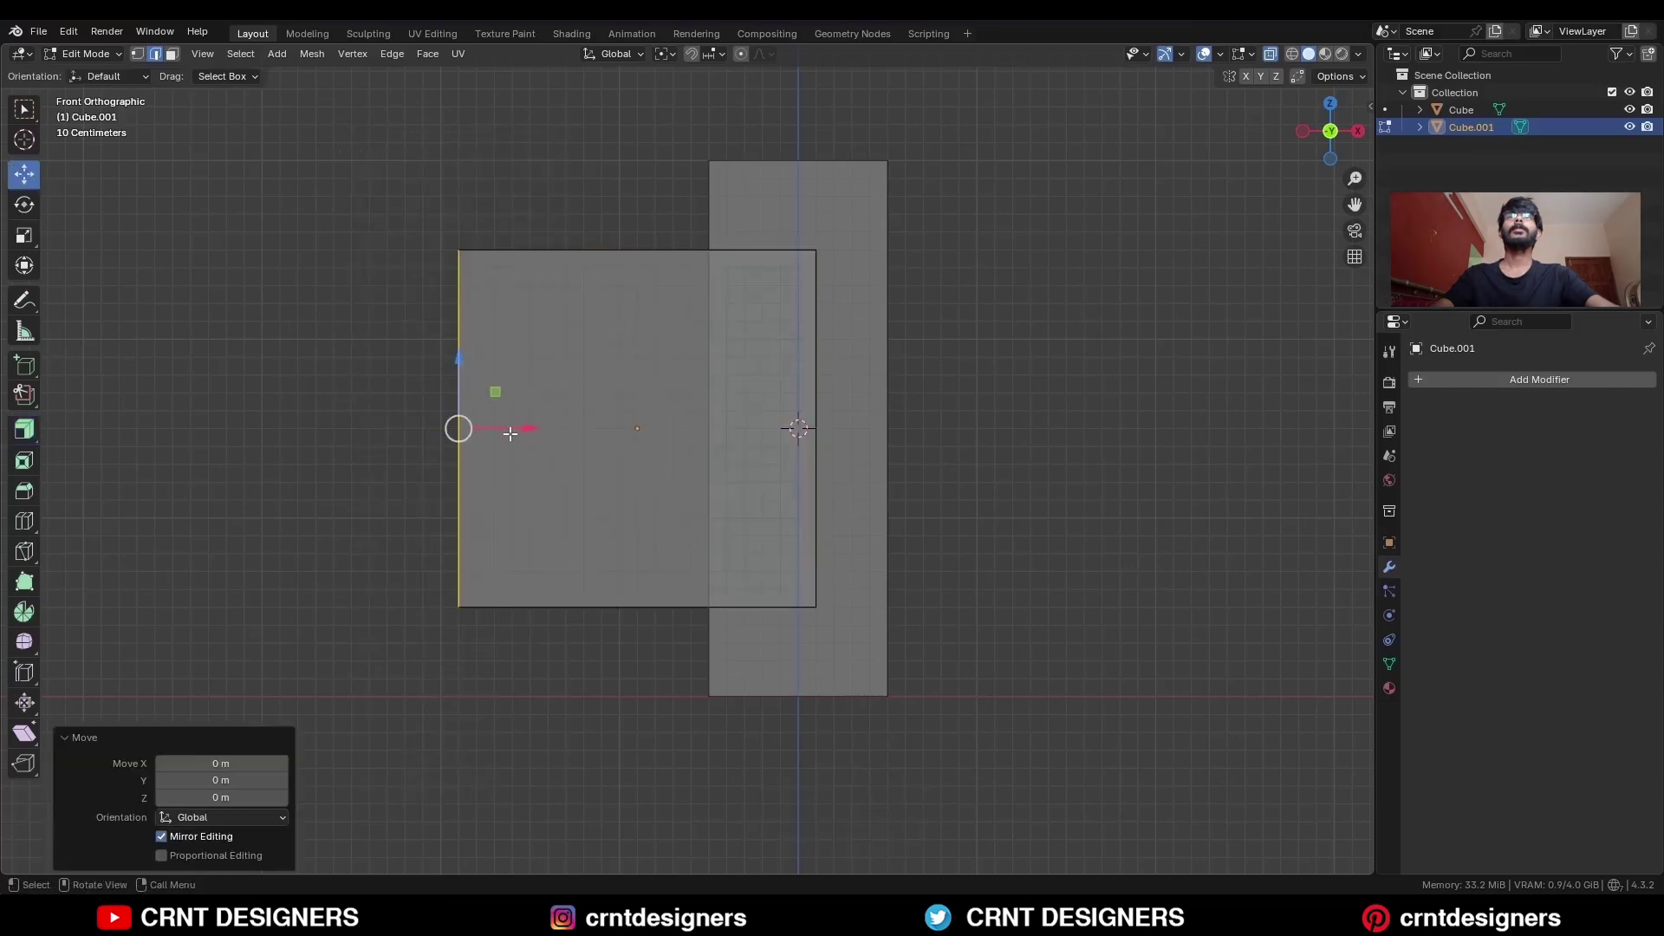
pyautogui.keyDown('ctrl'); pyautogui.moveTo(517, 430); pyautogui.dragTo(686, 431); pyautogui.keyUp('ctrl')
pyautogui.press('s')
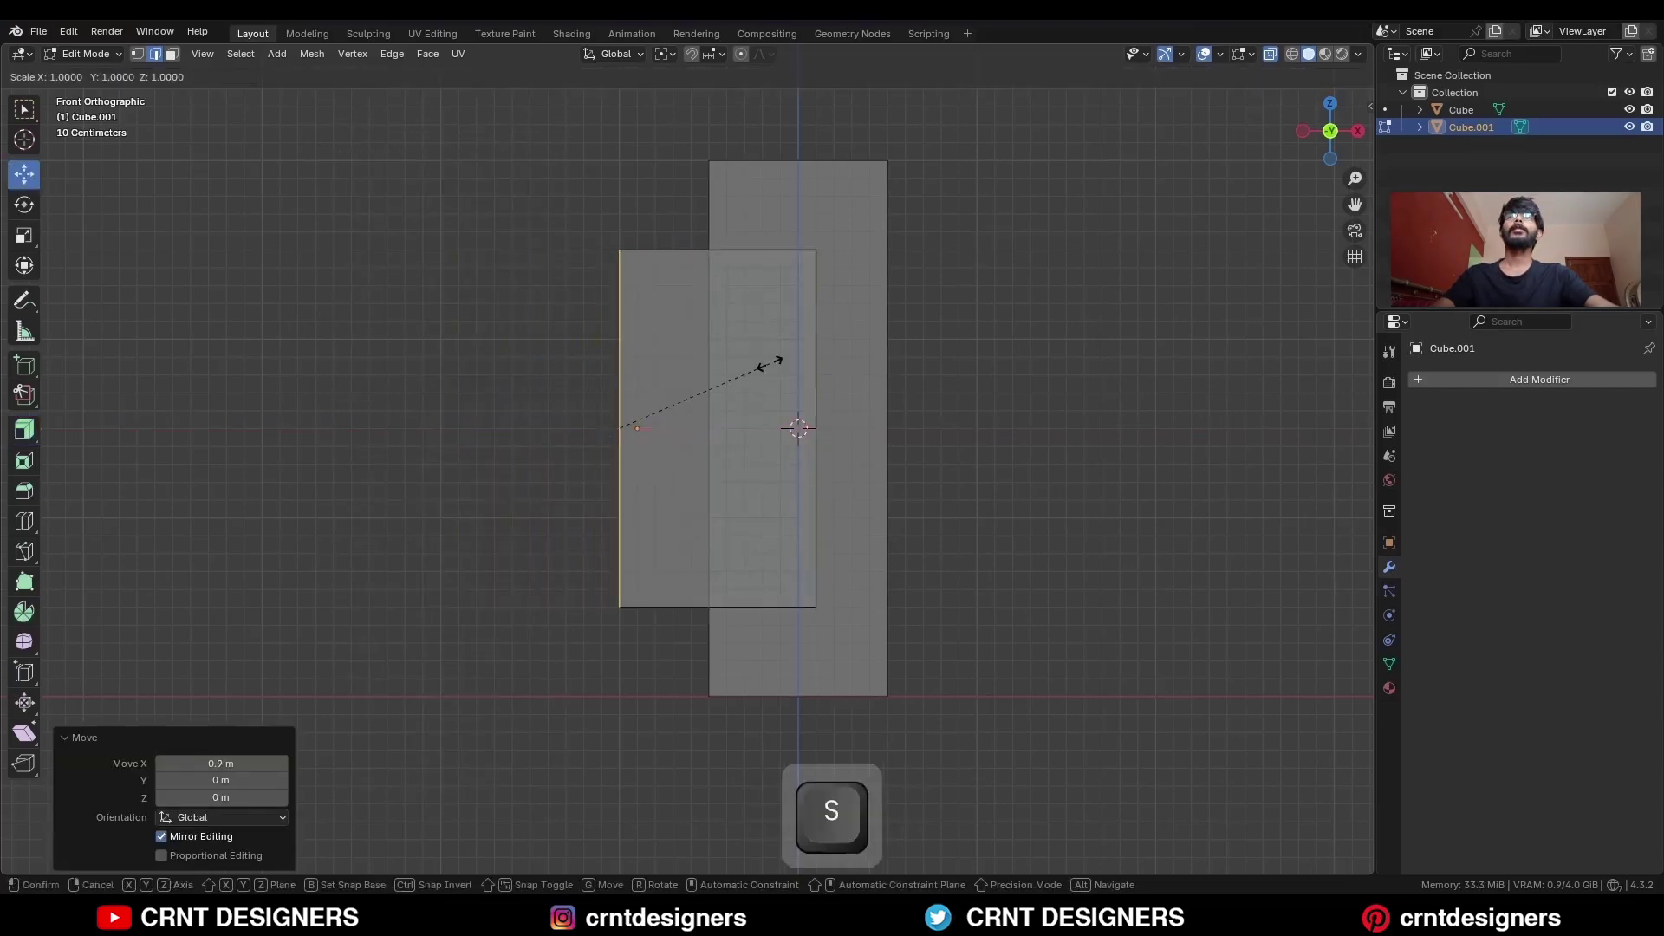
pyautogui.press('z')
pyautogui.press('ctrl')
pyautogui.click(797, 276)
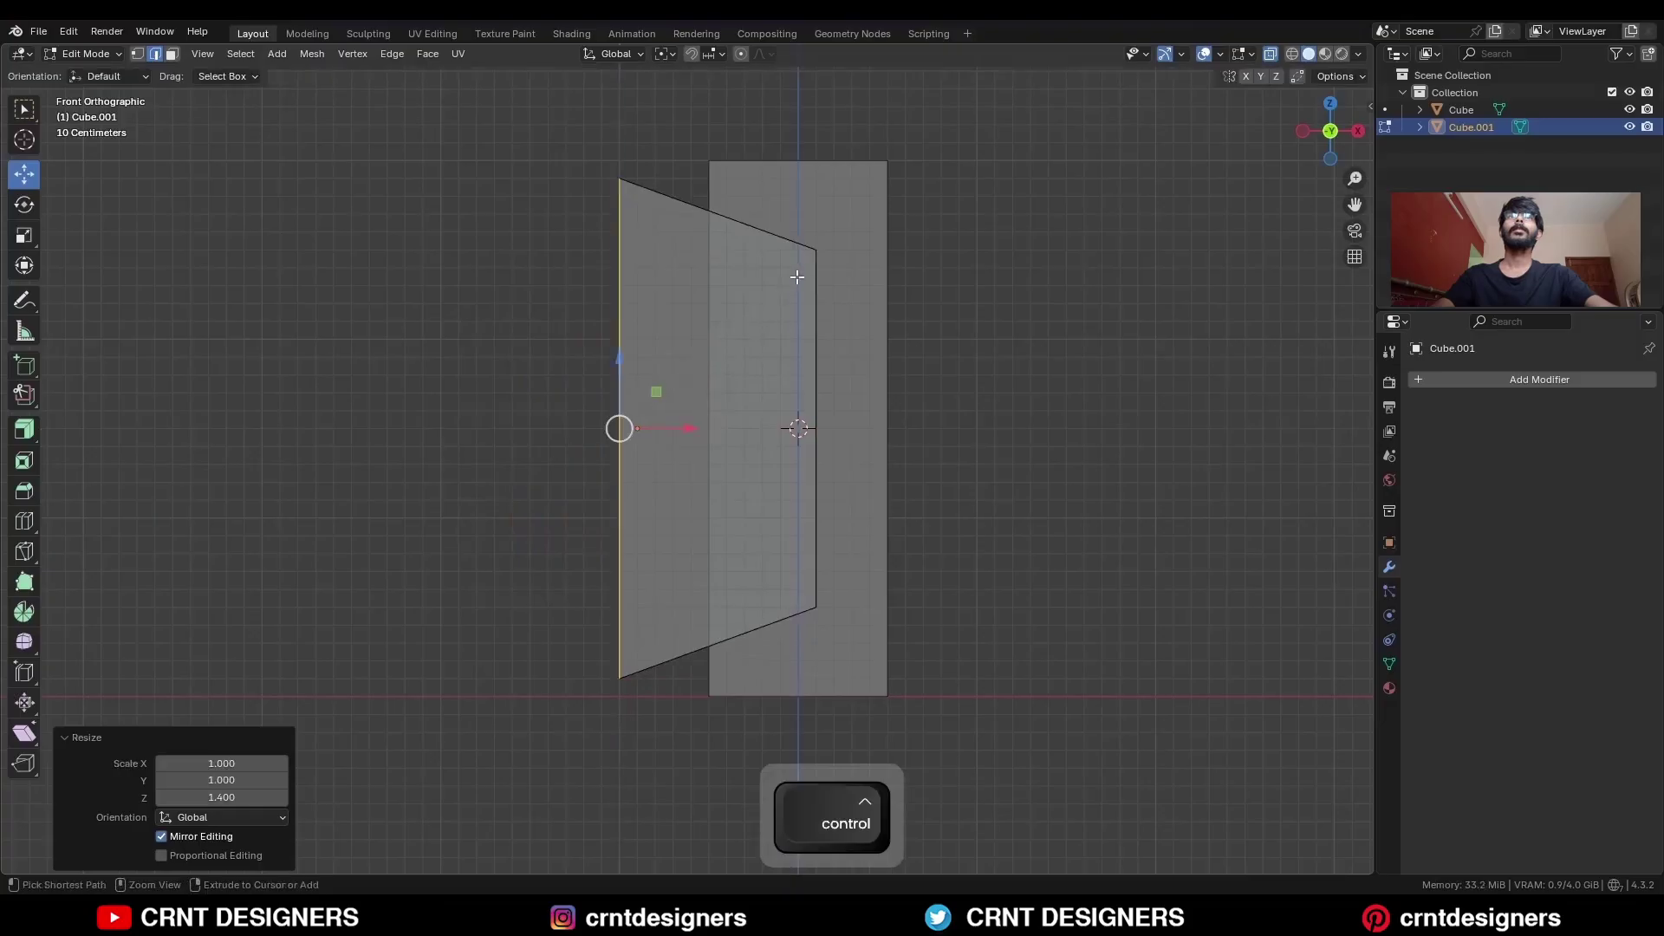
# Subtract the tapered cube from the tall block with a Boolean Difference and apply the modifier.
pyautogui.press('Tab')
pyautogui.moveTo(865, 388); pyautogui.dragTo(803, 392, button='middle')
pyautogui.keyDown('shift'); pyautogui.click(839, 238); pyautogui.keyUp('shift')
pyautogui.keyDown('shift'); pyautogui.moveTo(839, 238); pyautogui.dragTo(950, 387, button='middle'); pyautogui.keyUp('shift')
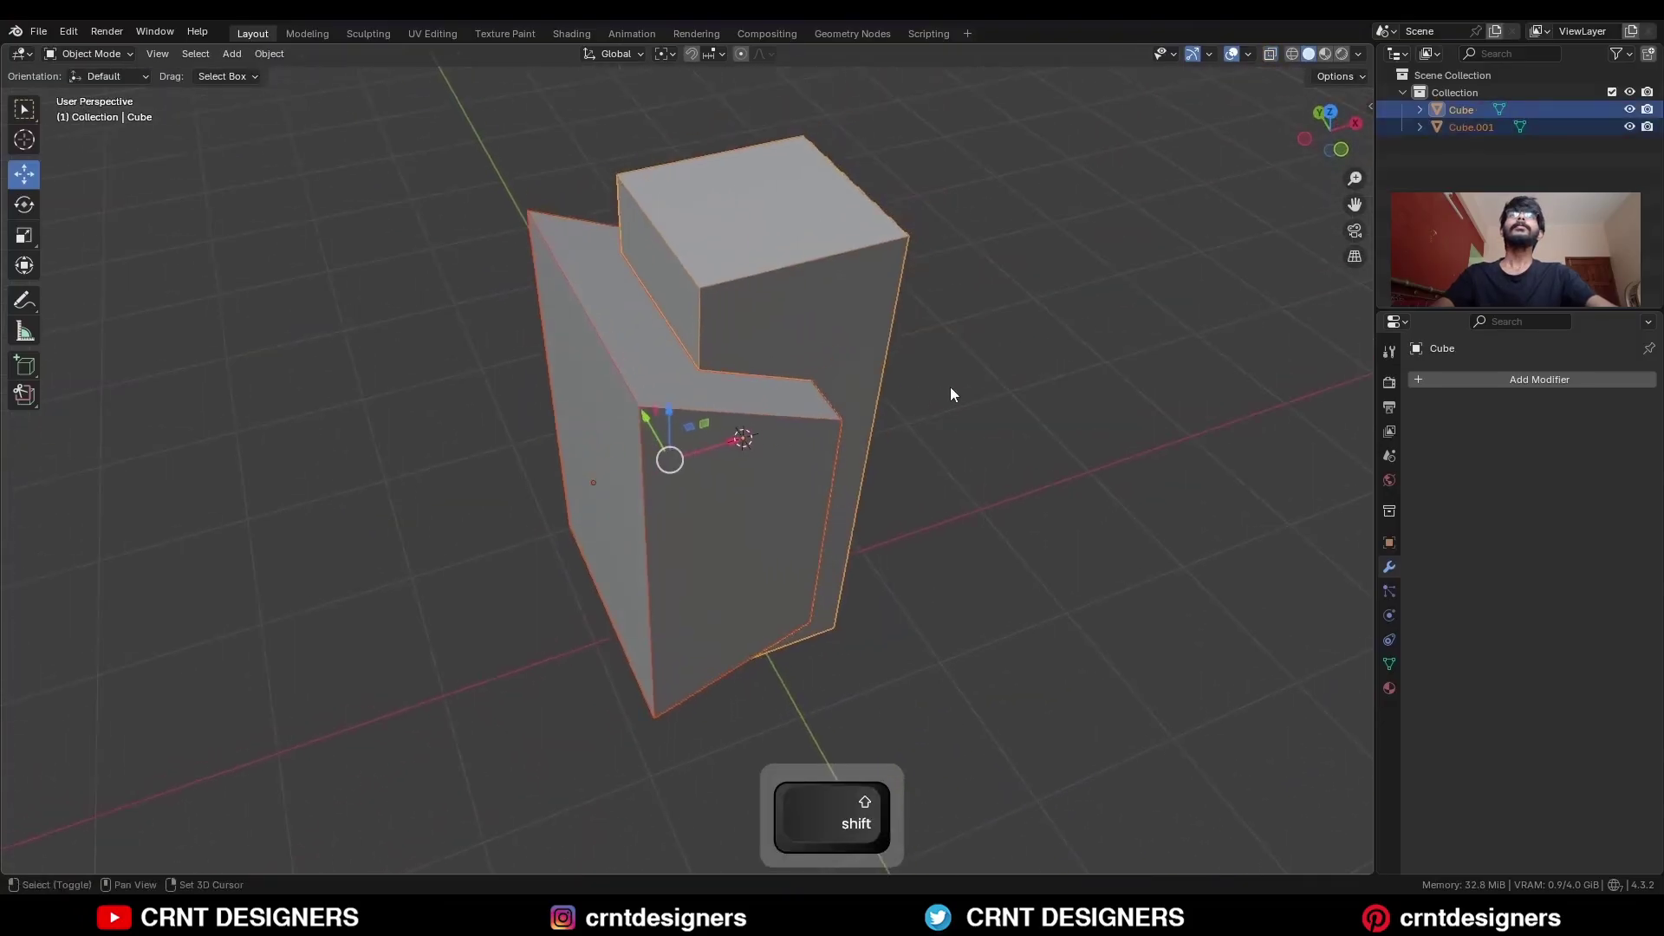
pyautogui.hotkey('shift', 'q')
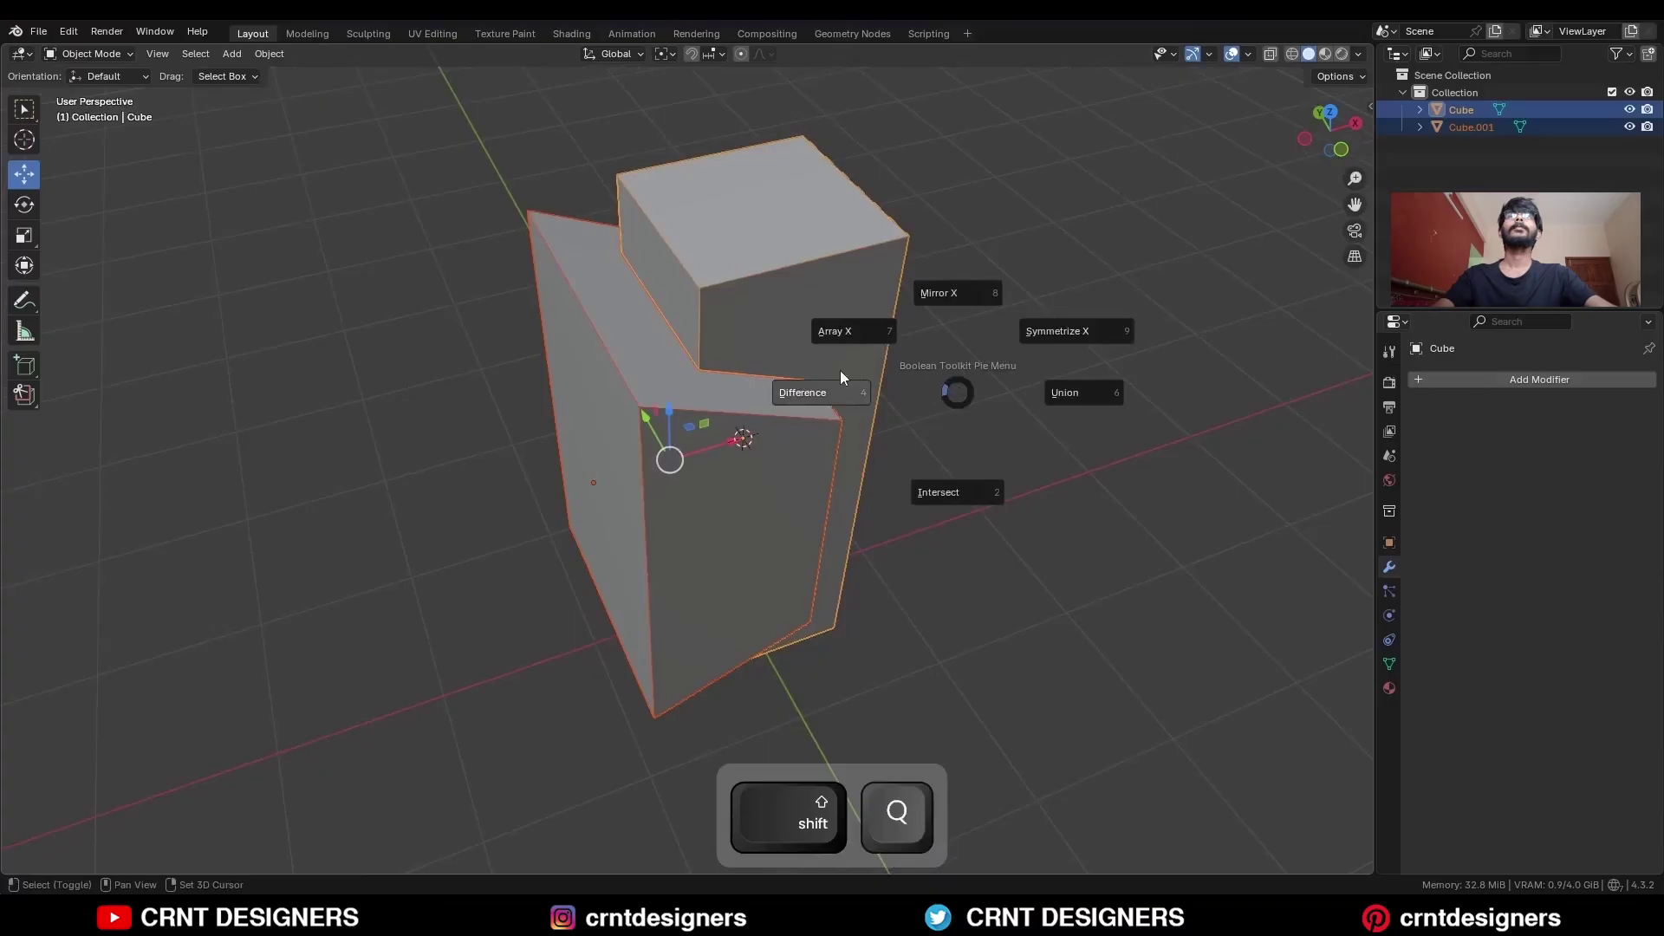
pyautogui.click(830, 397)
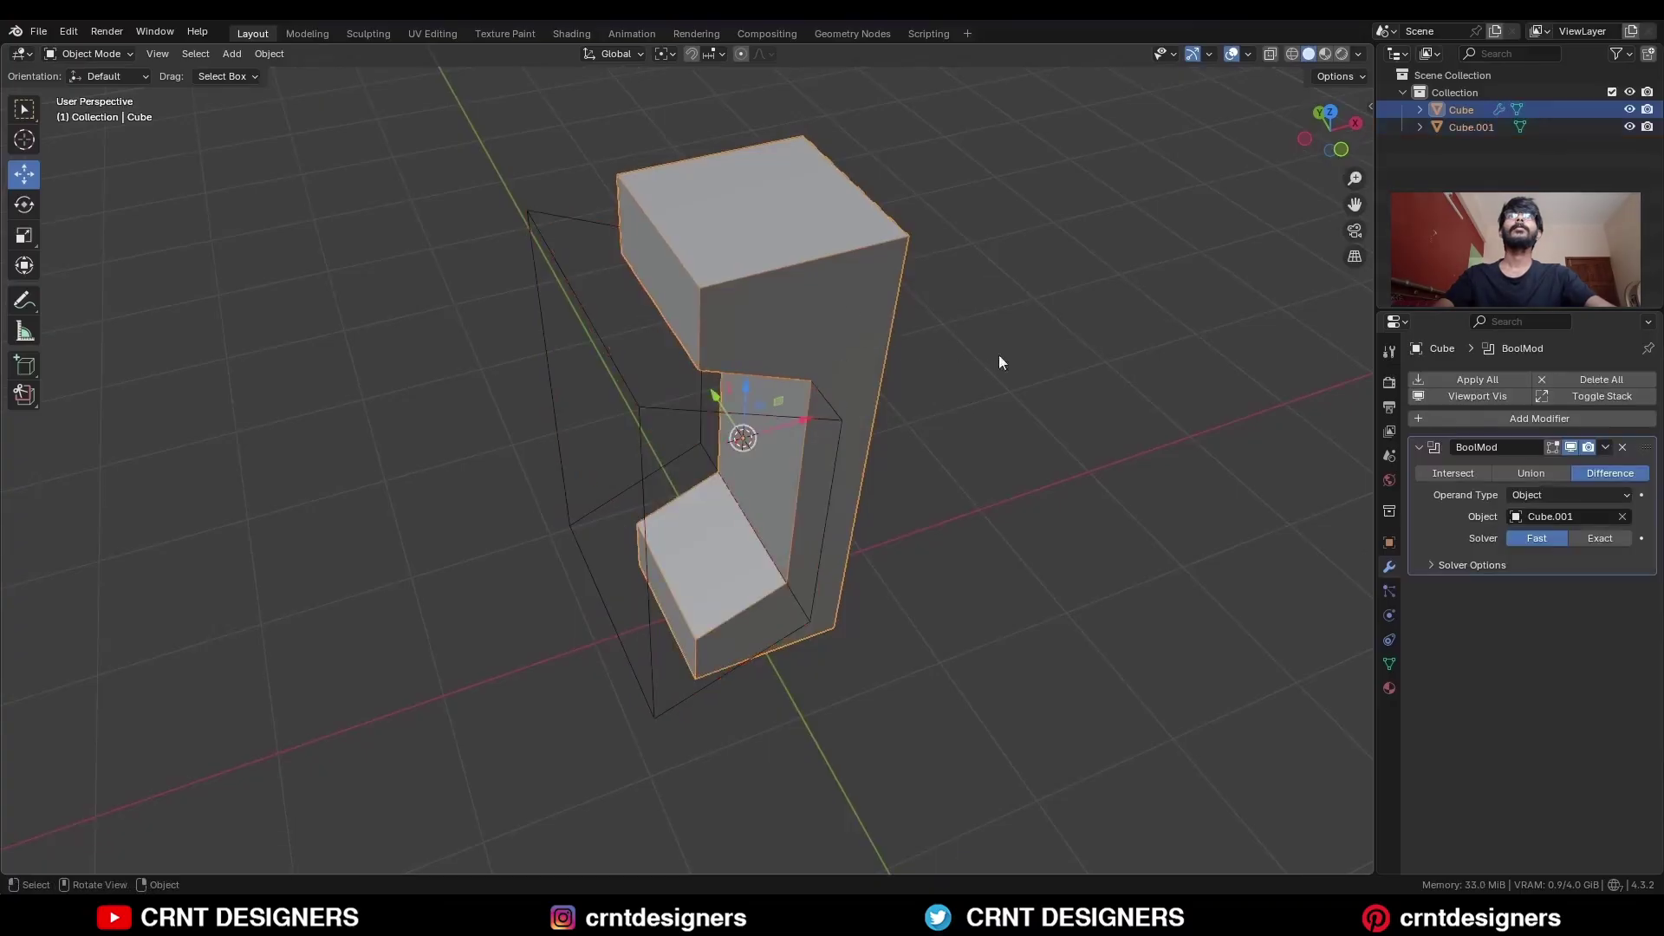
pyautogui.click(1604, 448)
pyautogui.click(1583, 468)
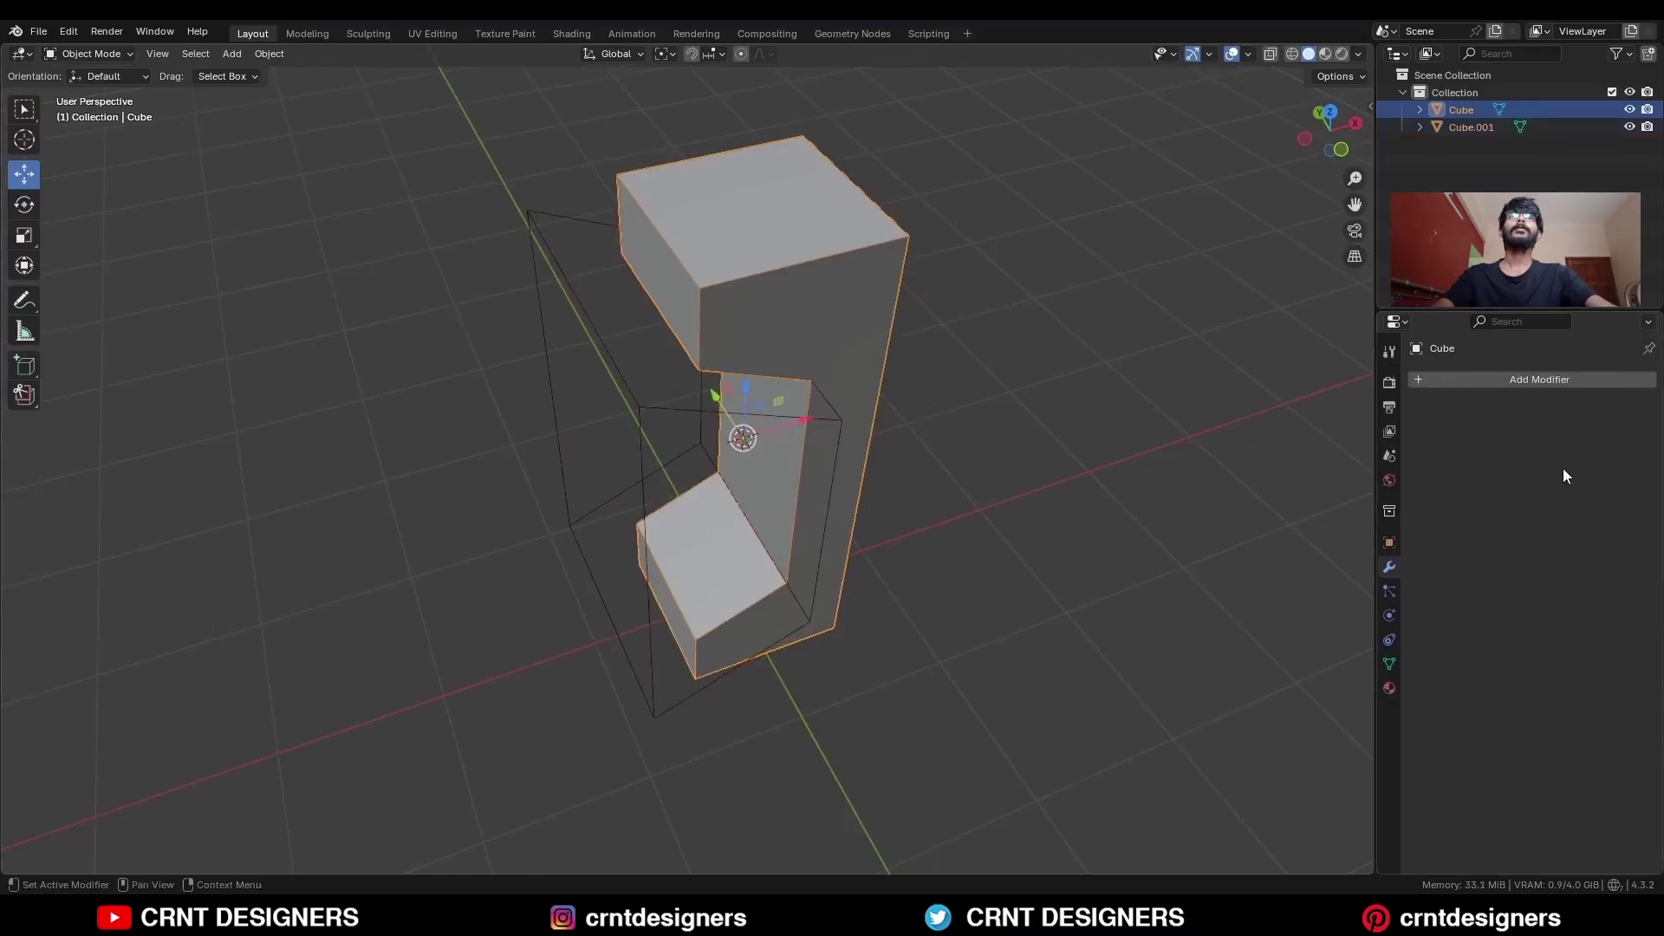
# Delete the tapered cutter cube that remains around the notch.
pyautogui.moveTo(832, 364); pyautogui.dragTo(744, 314, button='middle')
pyautogui.click(682, 263)
pyautogui.press('x')
pyautogui.click(676, 270)
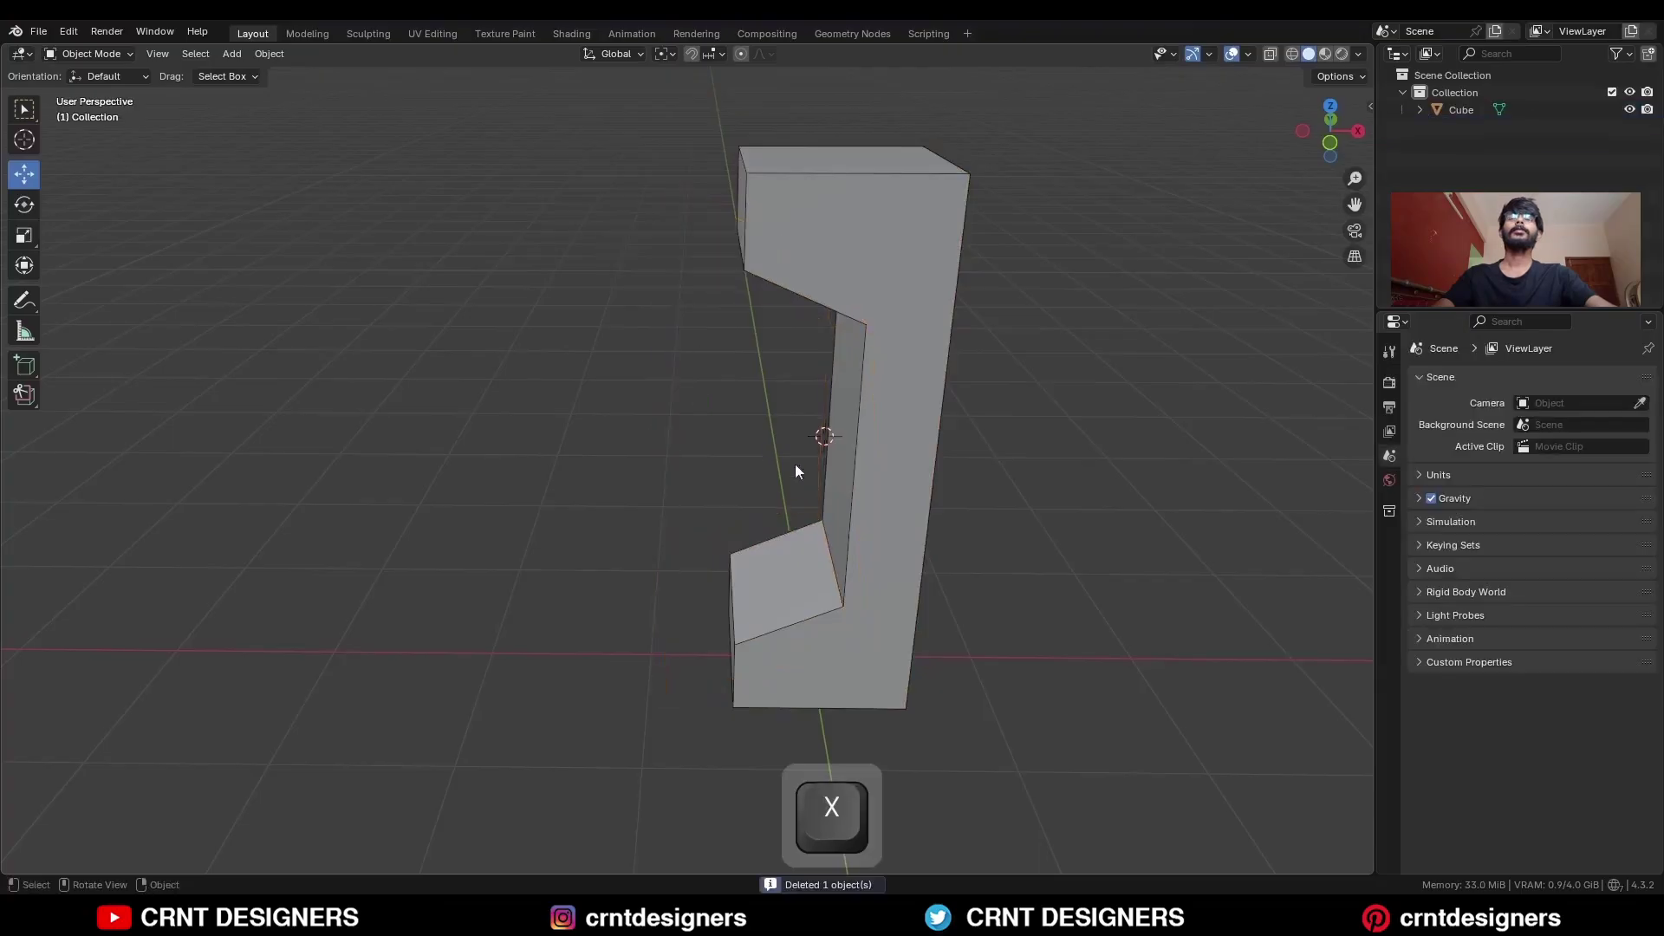
# Bevel the two outer vertical edges of the notched block's lower foot with 4 segments and Clamp Overlap enabled.
pyautogui.moveTo(794, 464)
pyautogui.mouseDown(button='middle')
pyautogui.moveTo(842, 450)
pyautogui.moveTo(750, 411)
pyautogui.moveTo(782, 454)
pyautogui.mouseUp(button='middle')
pyautogui.click(842, 450)
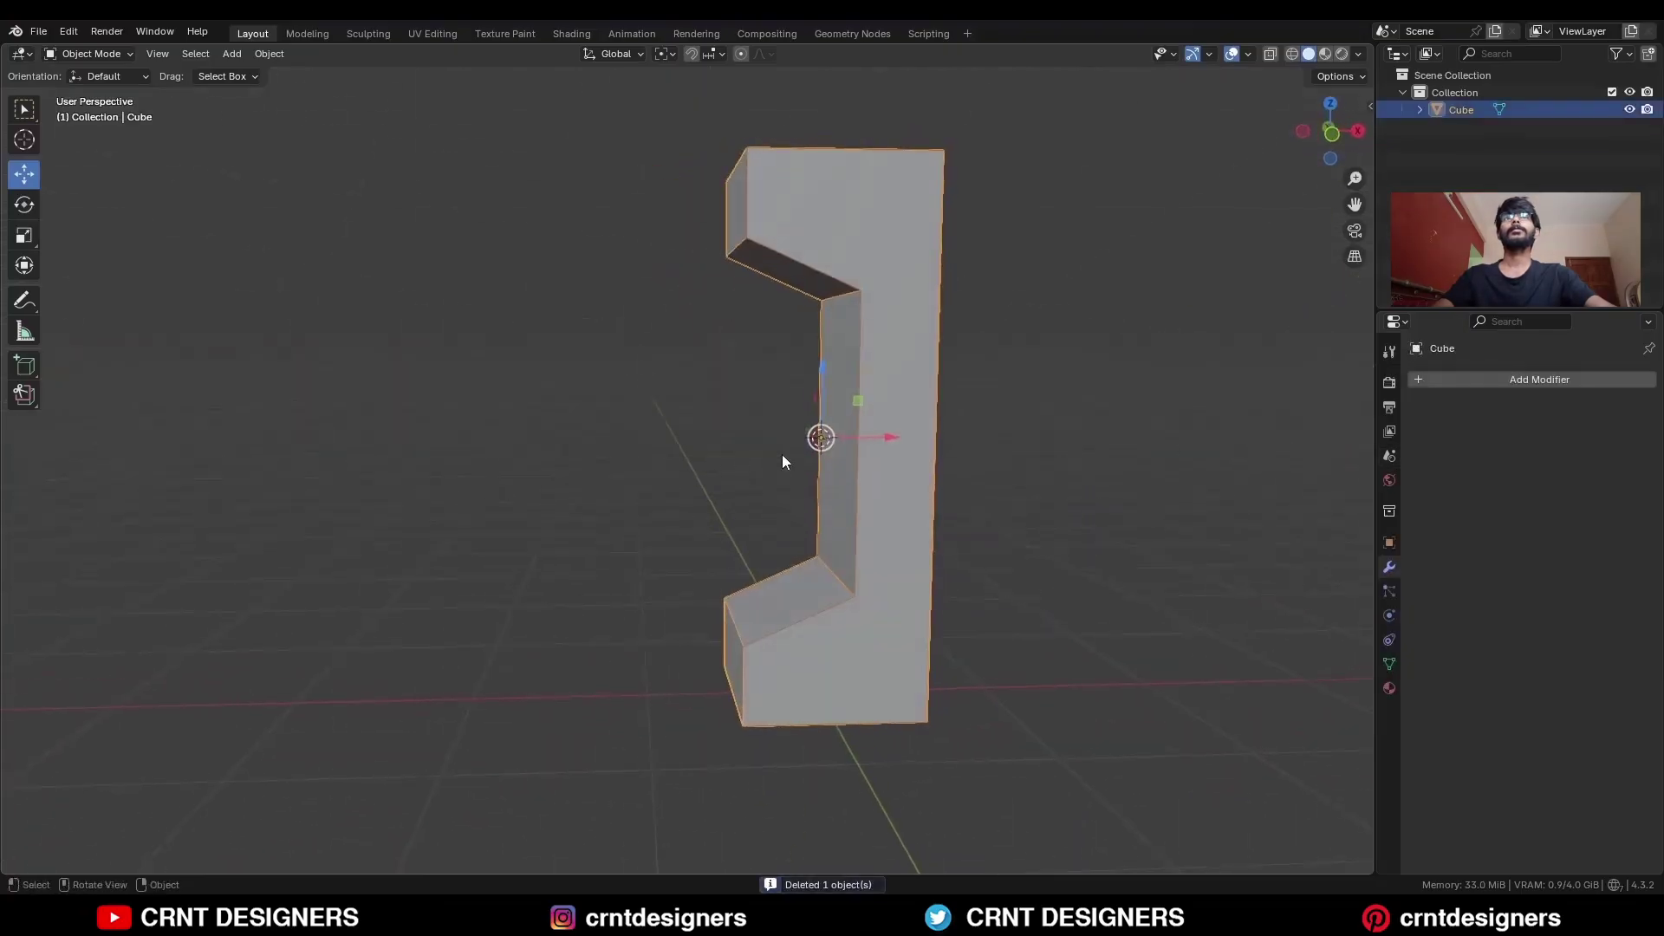
pyautogui.keyDown('shift'); pyautogui.moveTo(790, 575); pyautogui.dragTo(803, 496, button='middle'); pyautogui.keyUp('shift')
pyautogui.press('Tab')
pyautogui.click(716, 598)
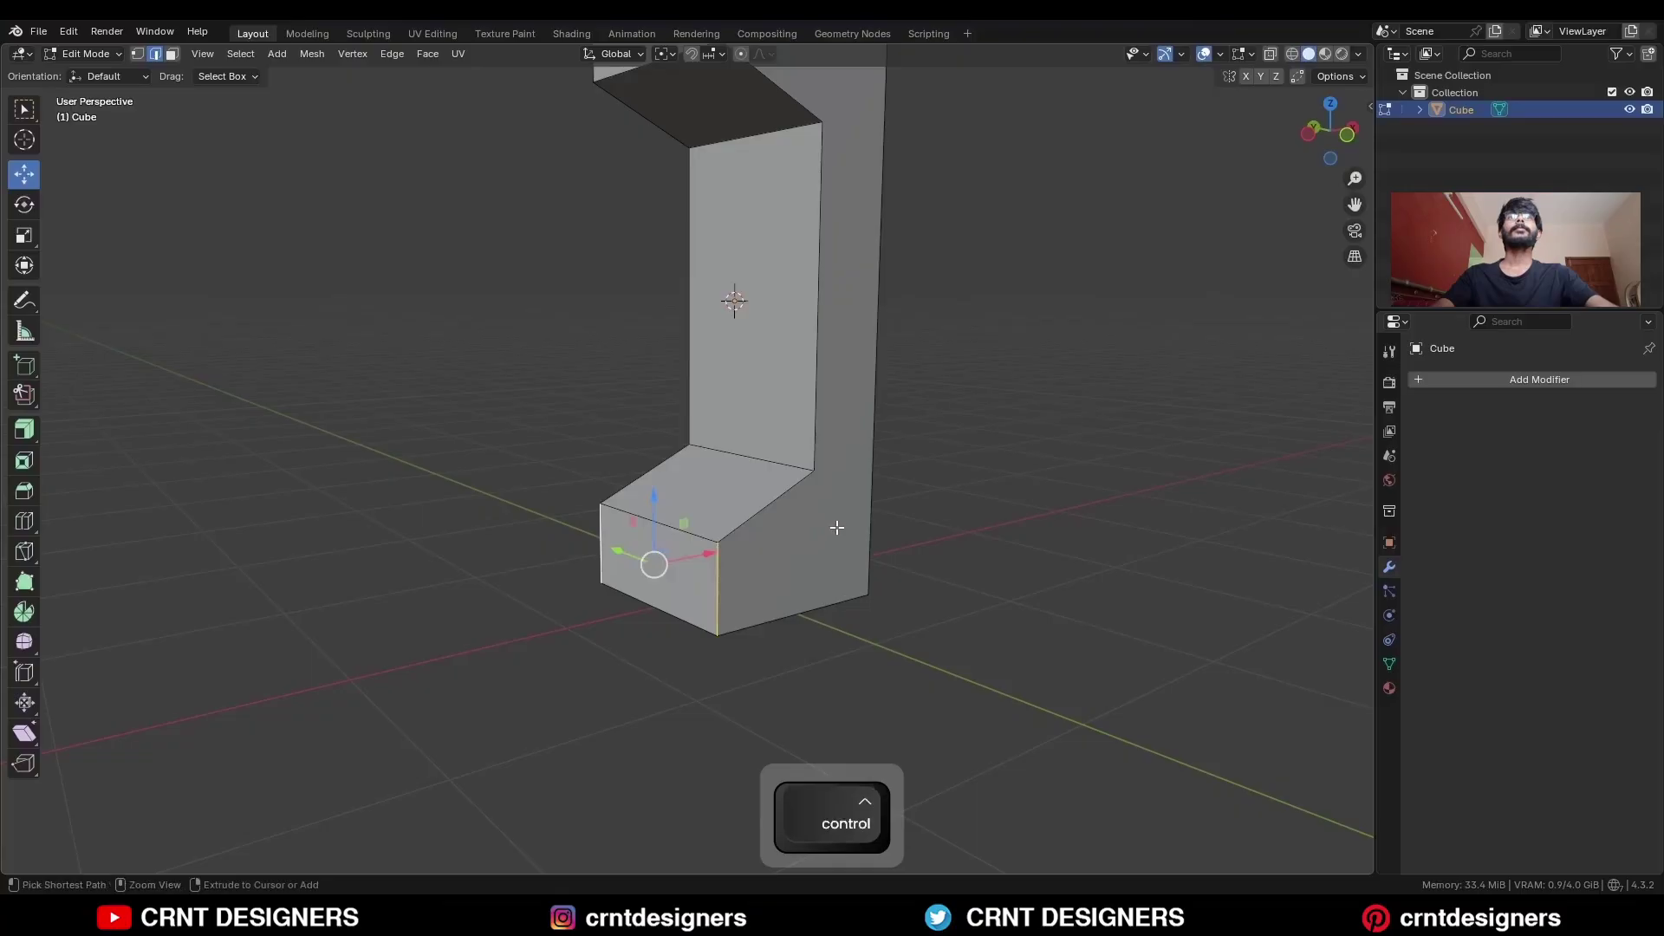
pyautogui.hotkey('ctrl', 'b')
pyautogui.scroll(3, 877, 539)
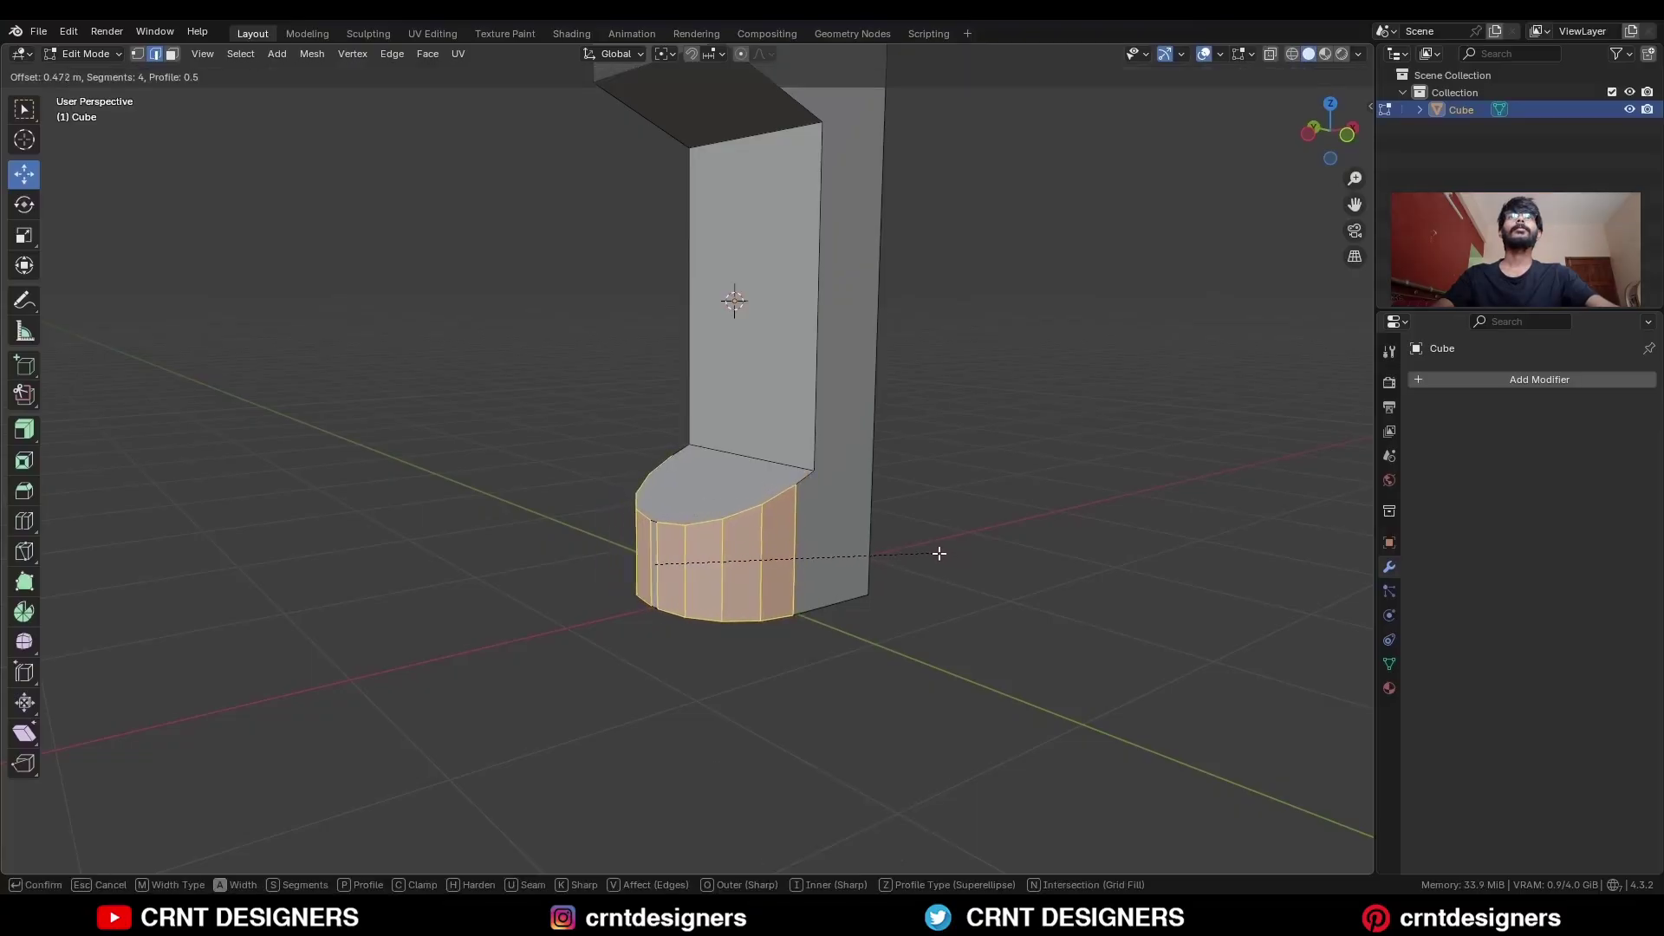
pyautogui.press('c')
pyautogui.click(955, 555)
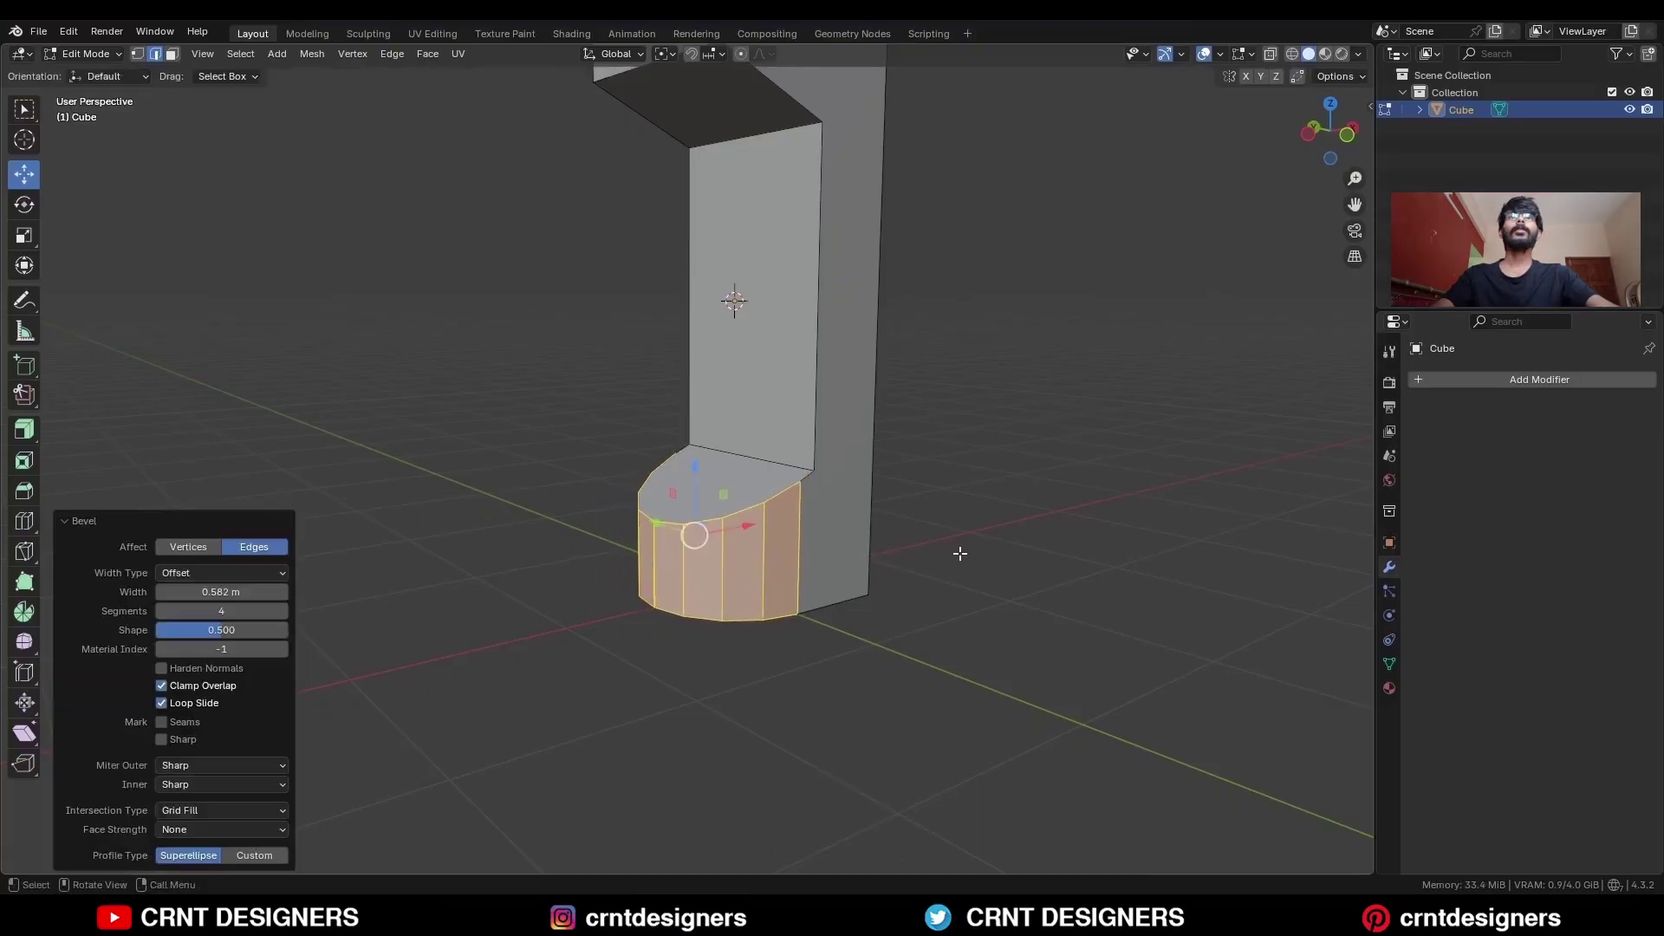
# Merge all of the block's vertices by distance and clear the selection.
pyautogui.moveTo(959, 550); pyautogui.dragTo(761, 487, button='middle')
pyautogui.press('a')
pyautogui.press('m')
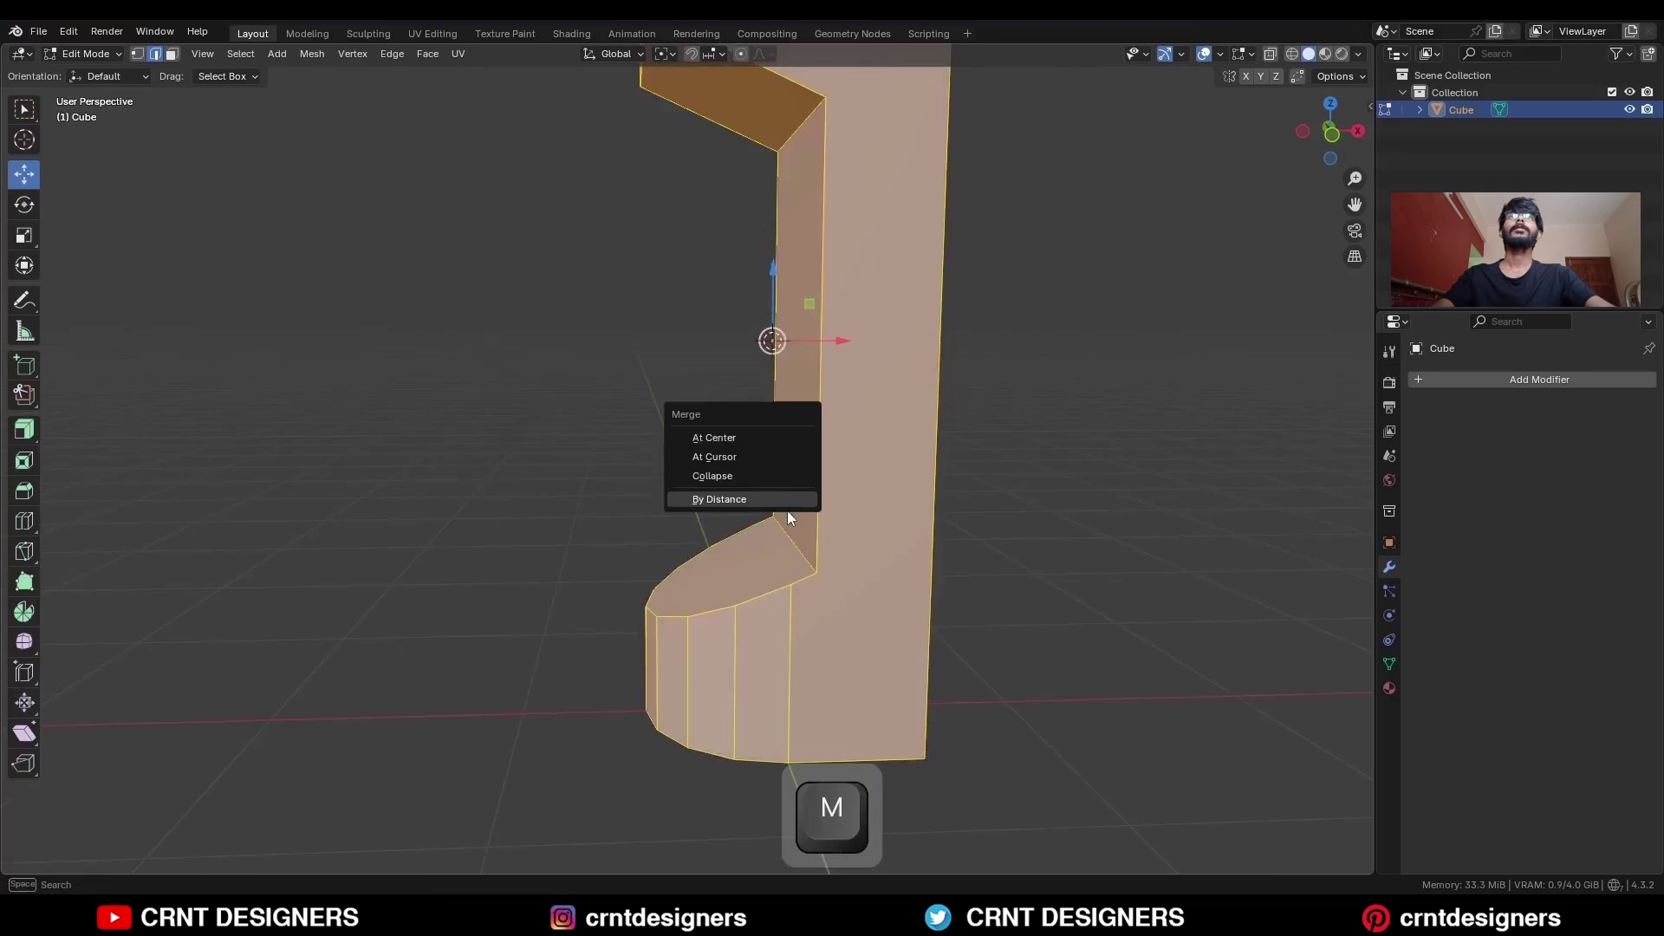
pyautogui.click(787, 501)
pyautogui.hotkey('alt', 'a')
# Symmetrize the whole mesh in the -Y to +Y direction.
pyautogui.moveTo(1003, 512); pyautogui.dragTo(927, 396, button='middle')
pyautogui.press('a')
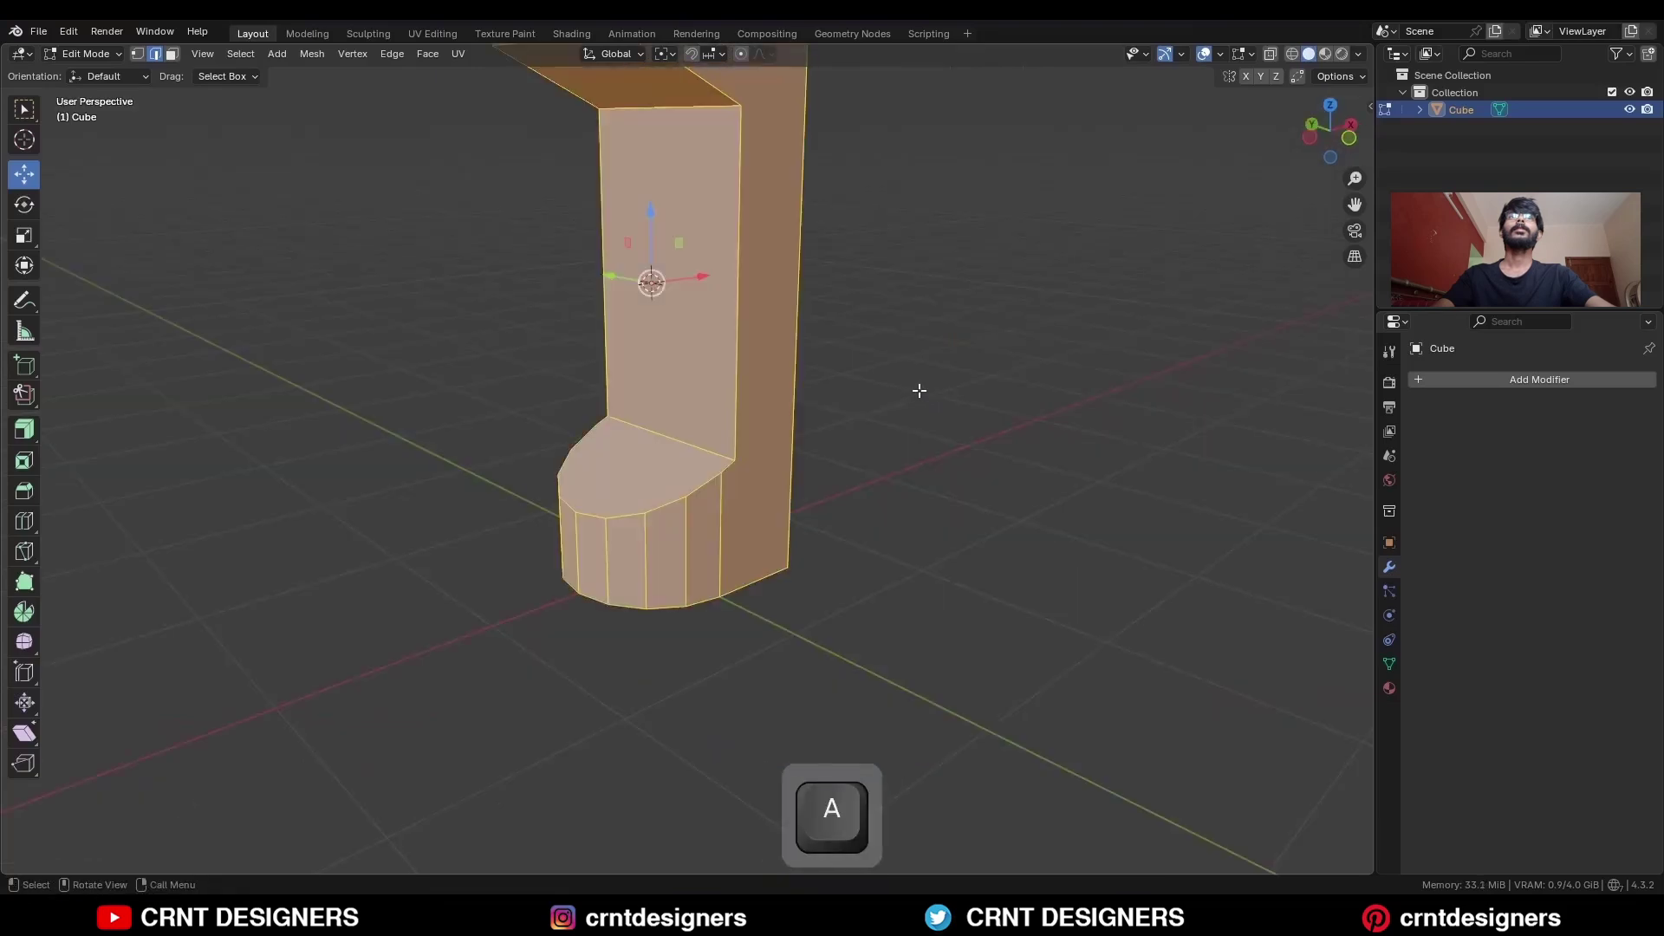
pyautogui.click(312, 53)
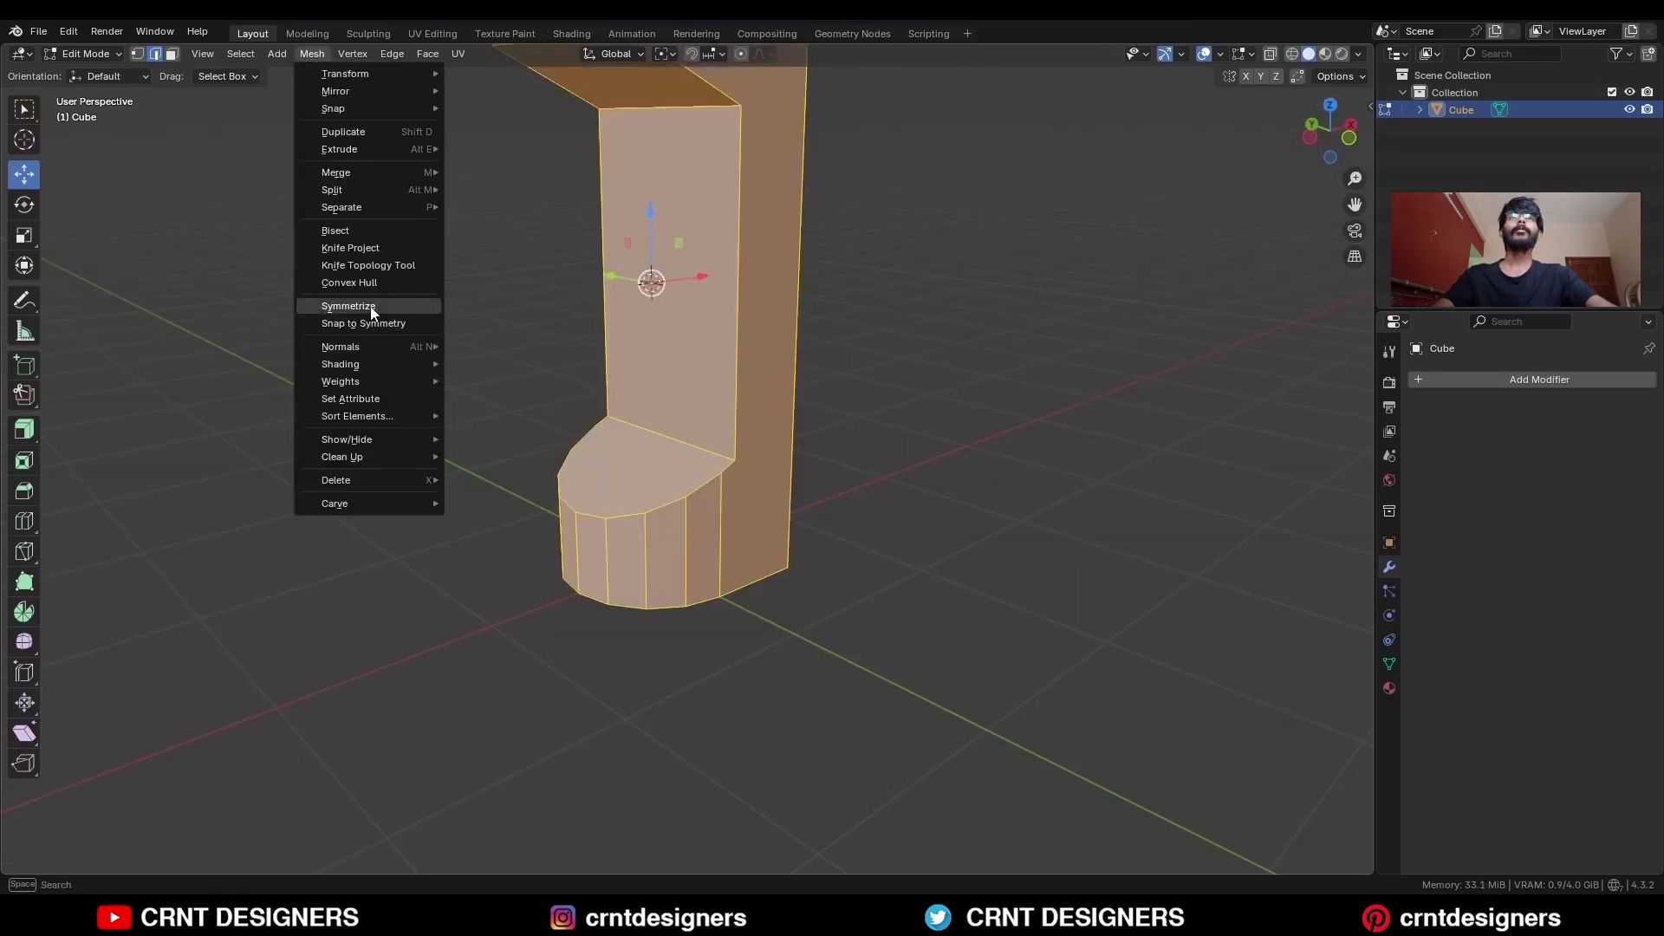
pyautogui.click(348, 306)
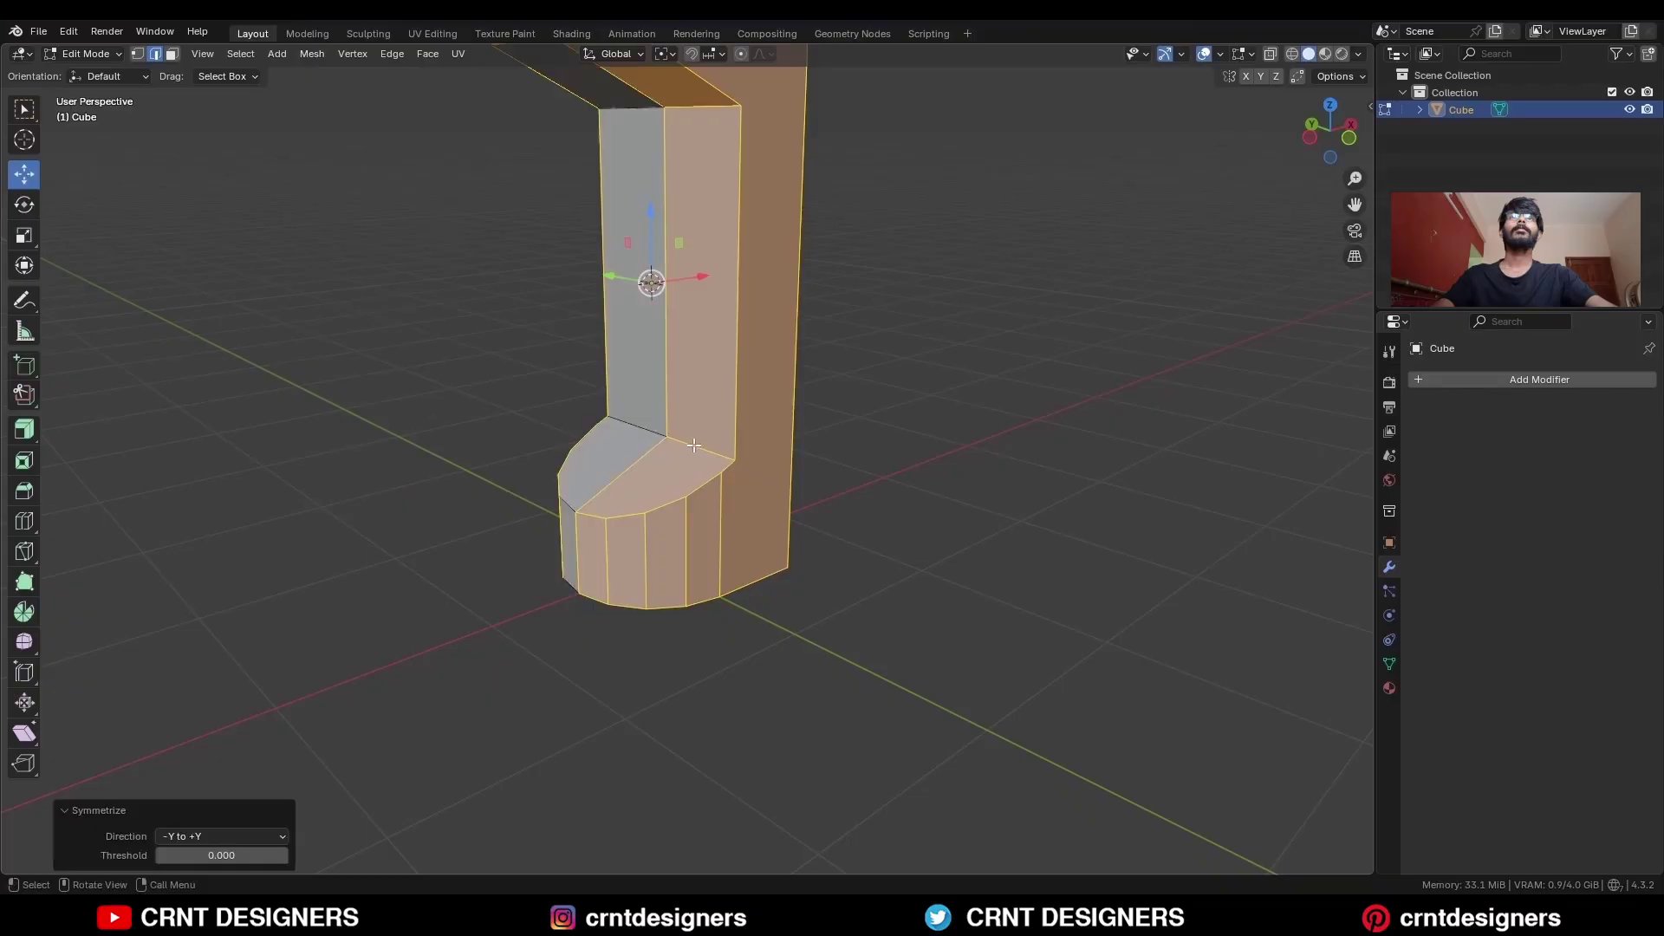
# Connect the two opposite vertex pairs nearest the inner wall across the foot's sloped top with edges.
pyautogui.press('1')
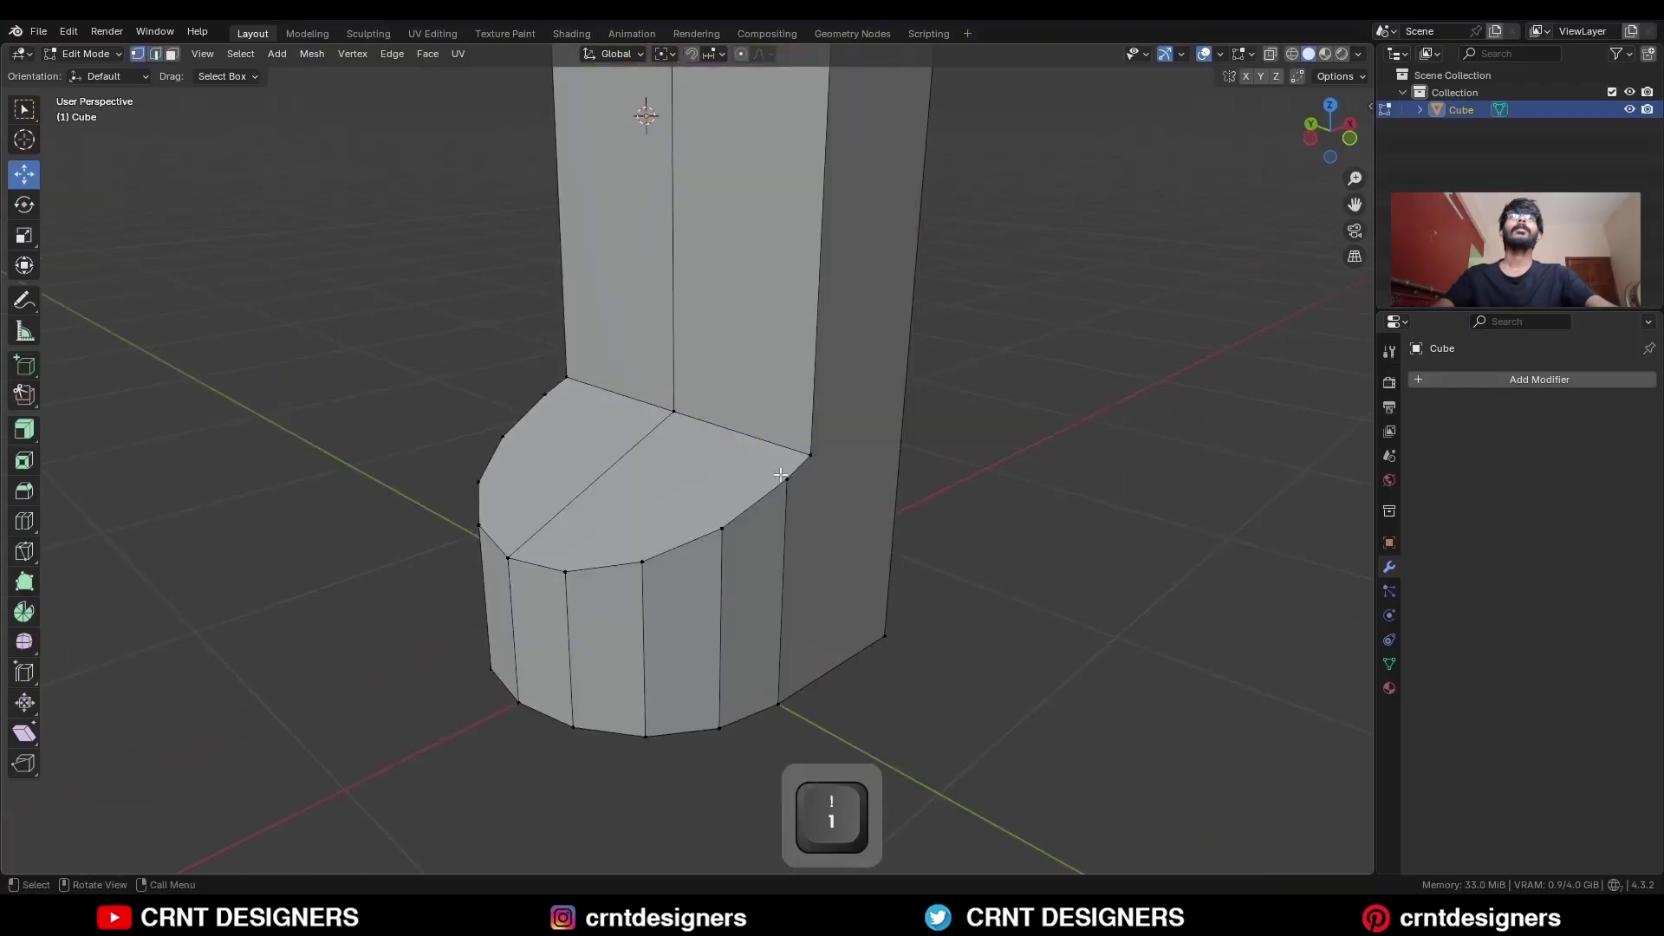
pyautogui.click(787, 479)
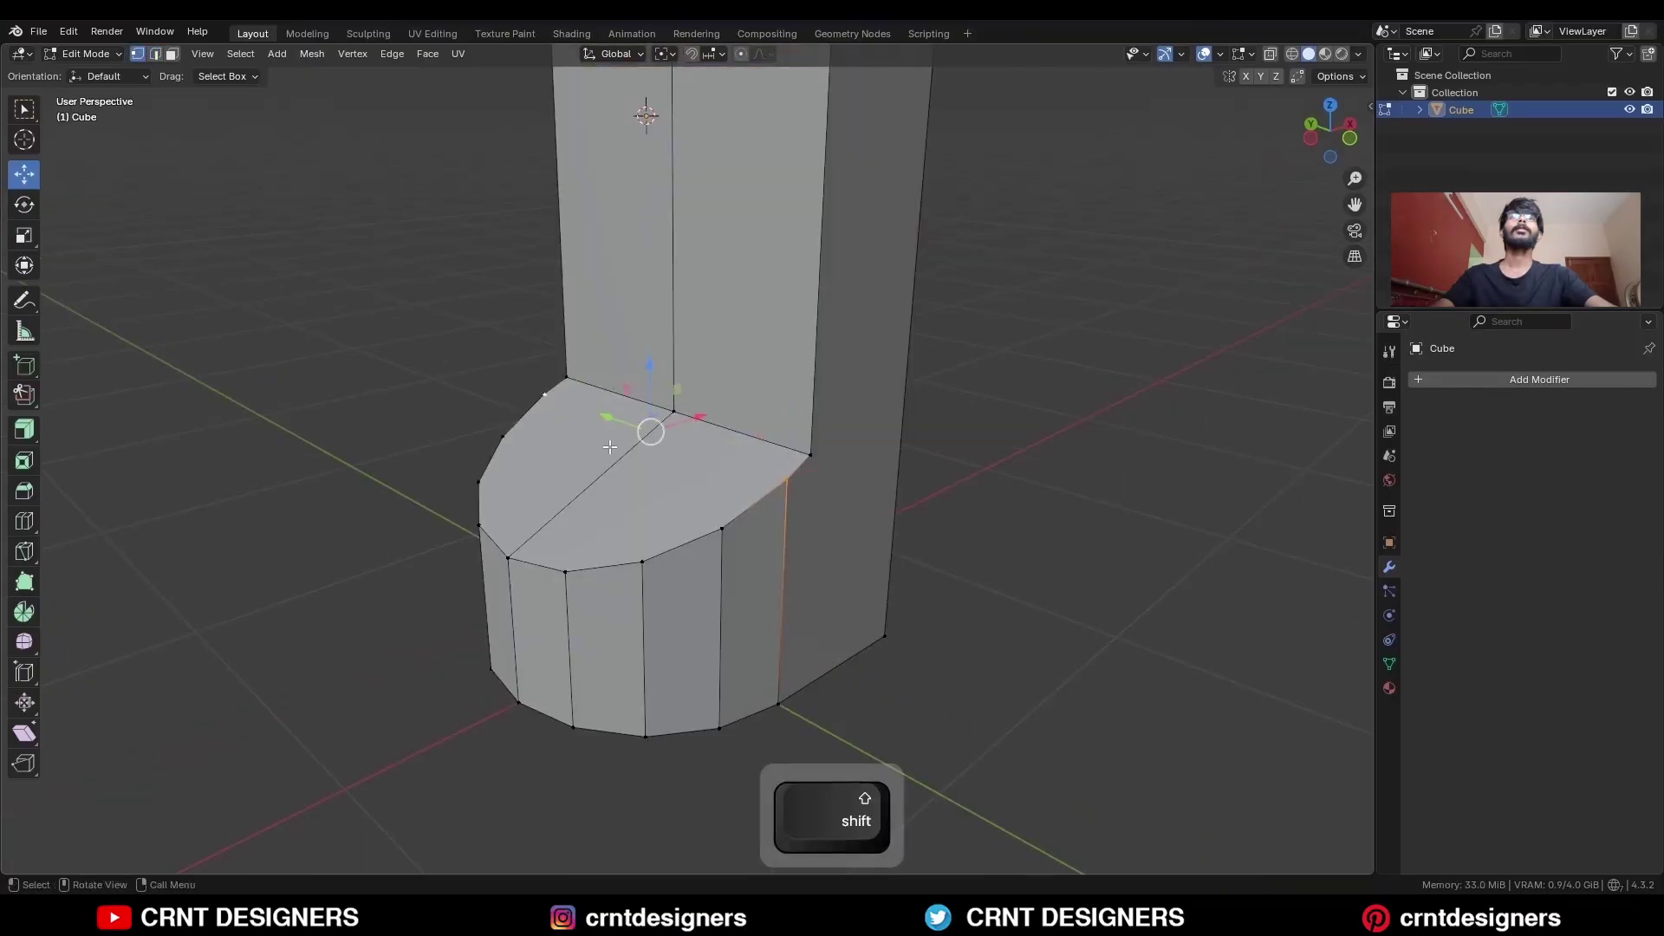
pyautogui.press('j')
pyautogui.click(723, 525)
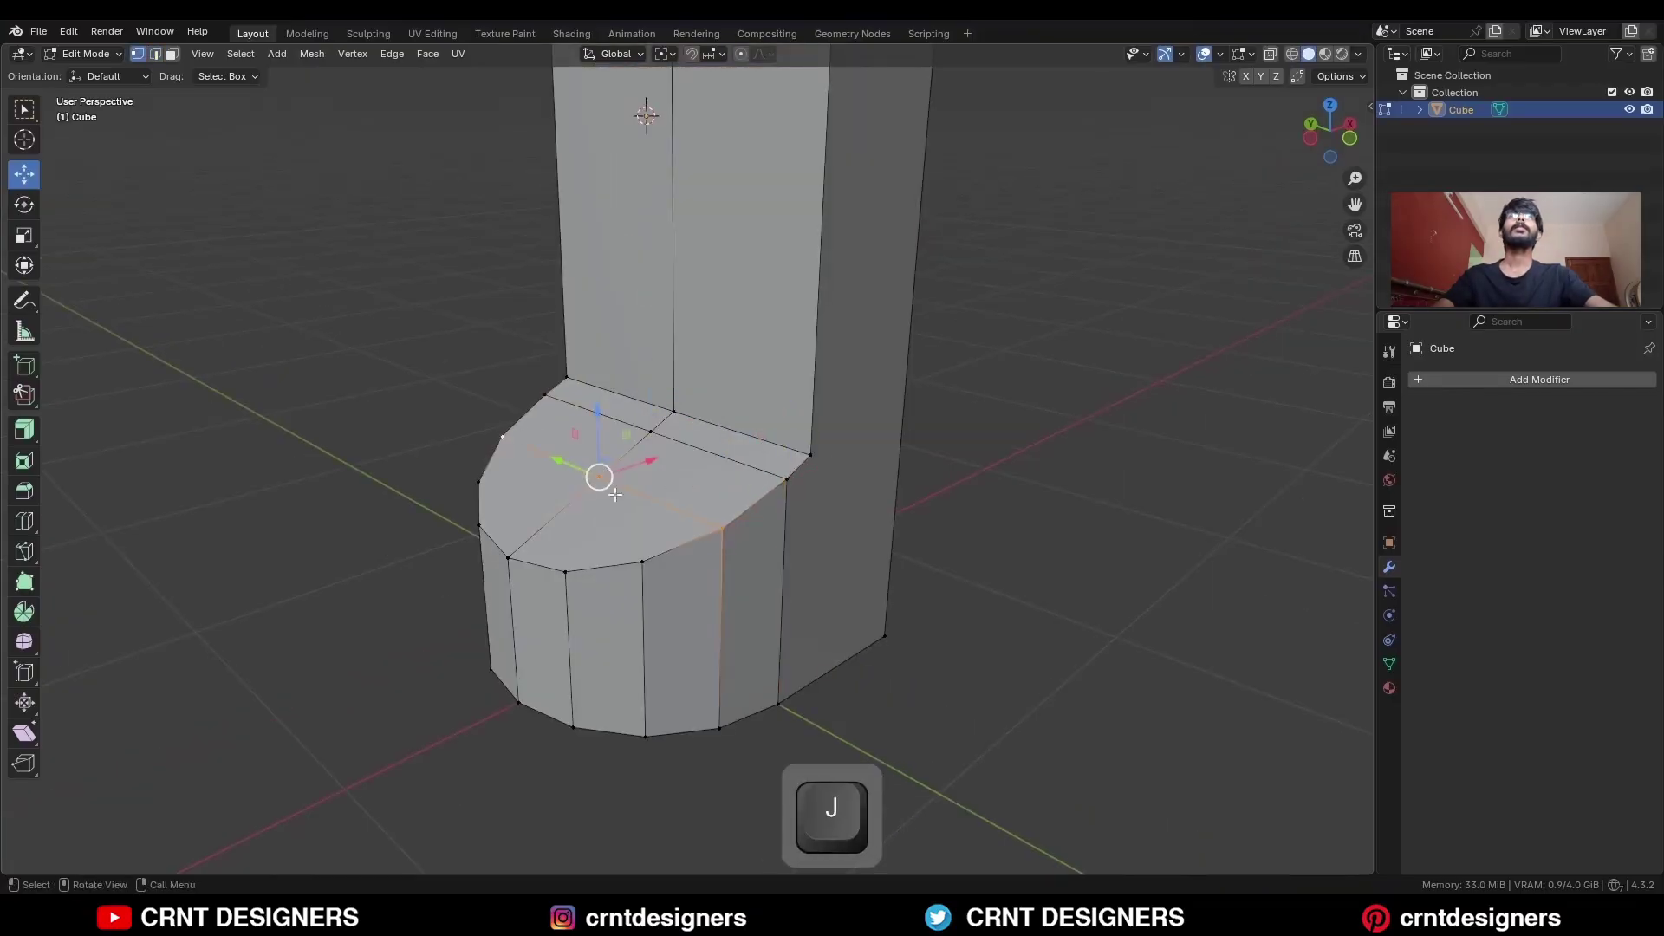
# Raise the edges where the foot's sloped top meets the inner wall slightly along Z in front view.
pyautogui.moveTo(809, 470); pyautogui.dragTo(740, 481, button='middle')
pyautogui.press('2')
pyautogui.click(761, 434)
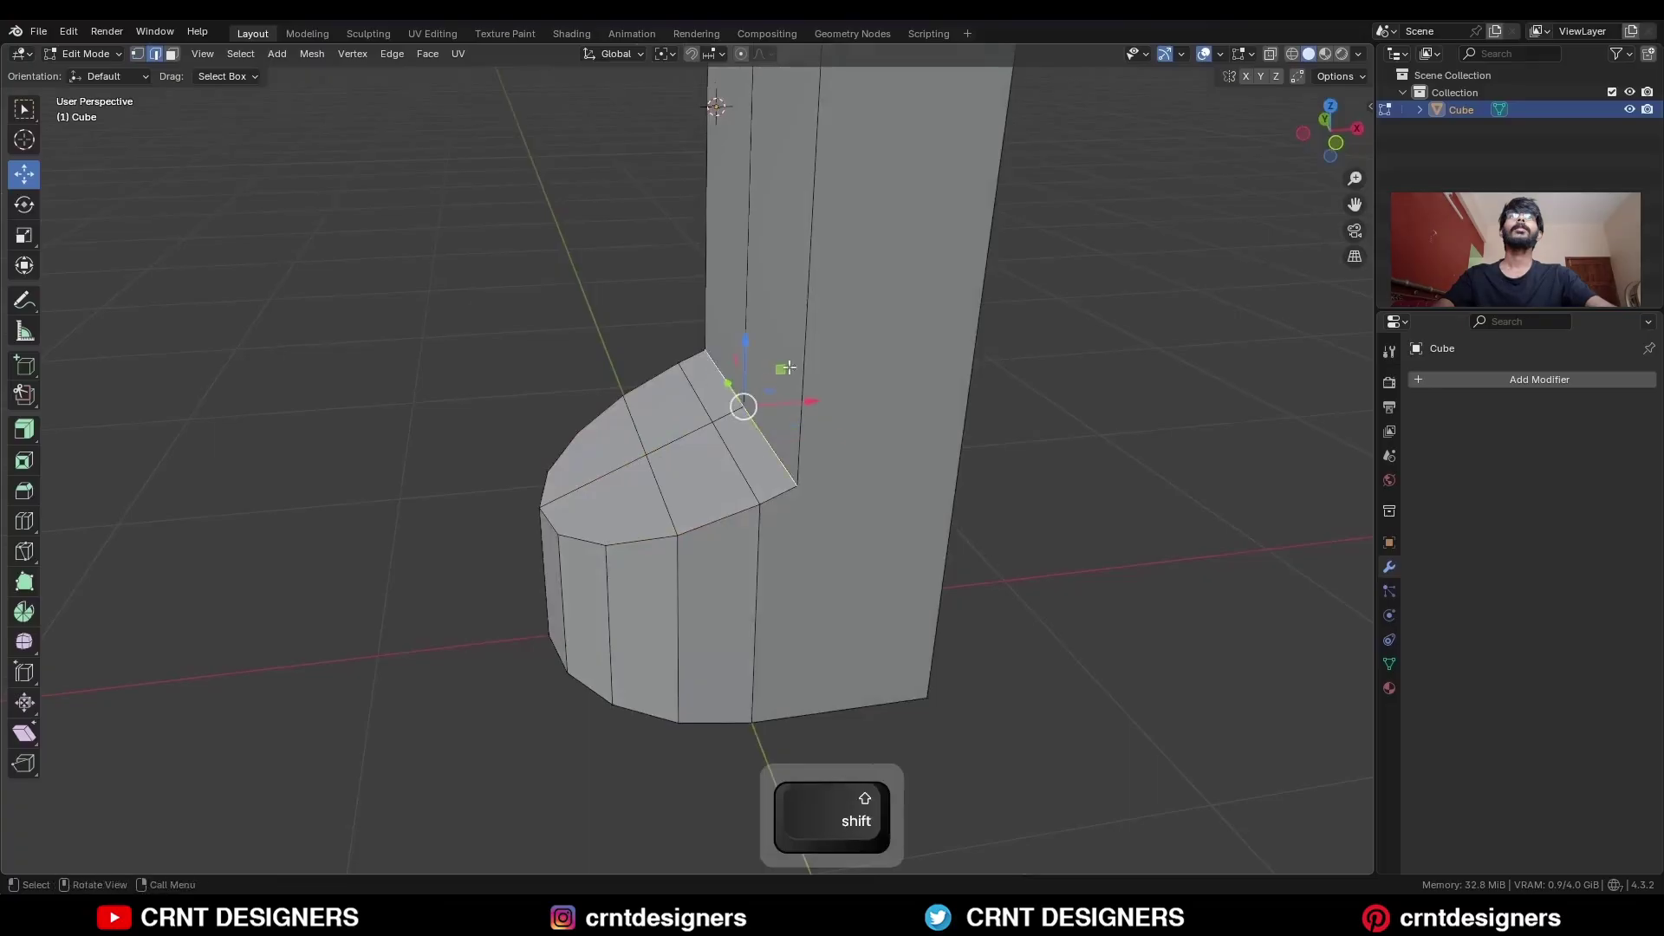
pyautogui.click(1334, 140)
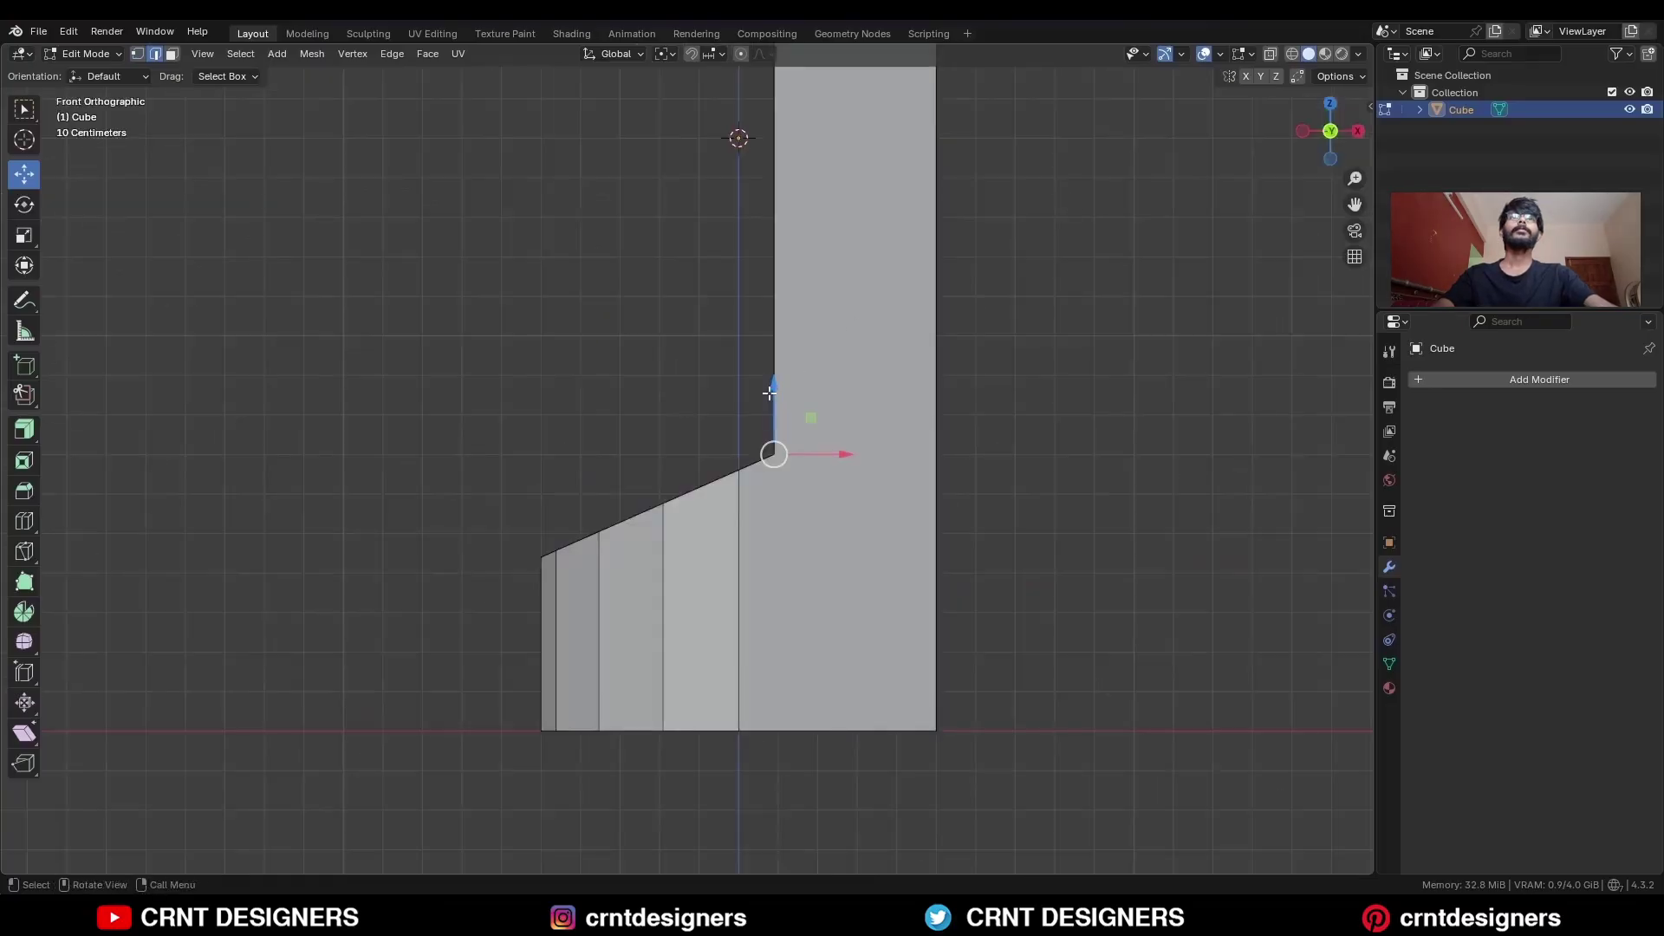
pyautogui.keyDown('shift'); pyautogui.moveTo(769, 394); pyautogui.dragTo(771, 370); pyautogui.keyUp('shift')
pyautogui.keyDown('shift'); pyautogui.moveTo(775, 295); pyautogui.dragTo(775, 295); pyautogui.keyUp('shift')
# Knife-cut the block's side from the raised inner corner vertex horizontally to the back edge and vertically down to the base.
pyautogui.press('1')
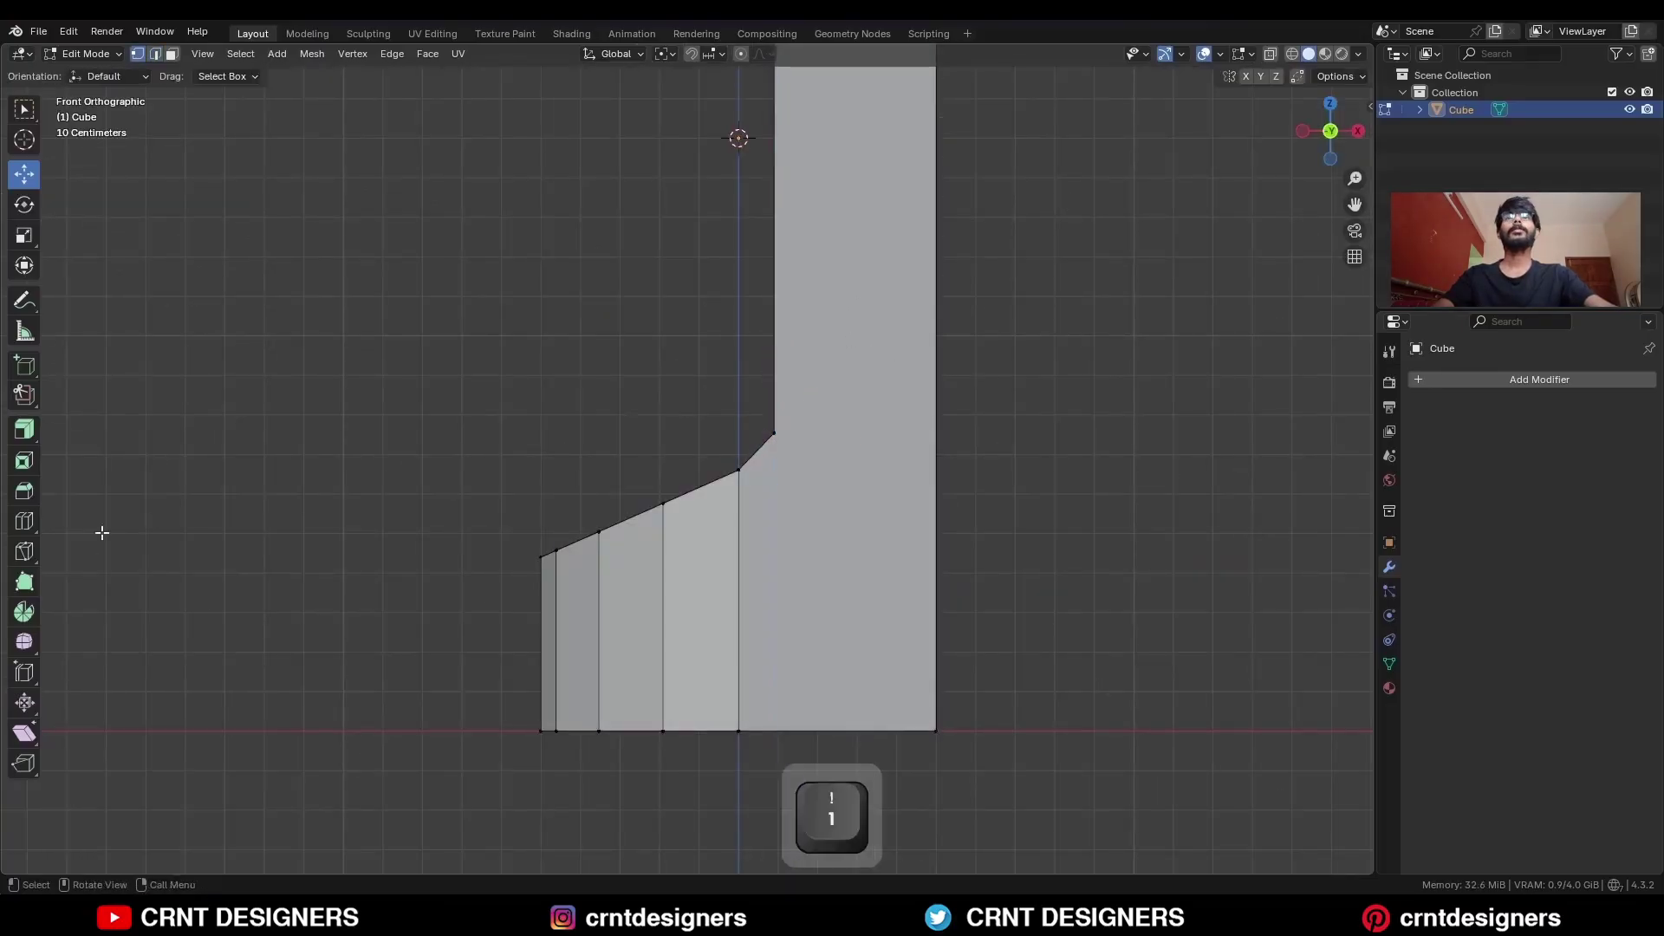
pyautogui.click(777, 431)
pyautogui.press('x')
pyautogui.click(936, 430)
pyautogui.press('space')
pyautogui.click(776, 433)
pyautogui.press('z')
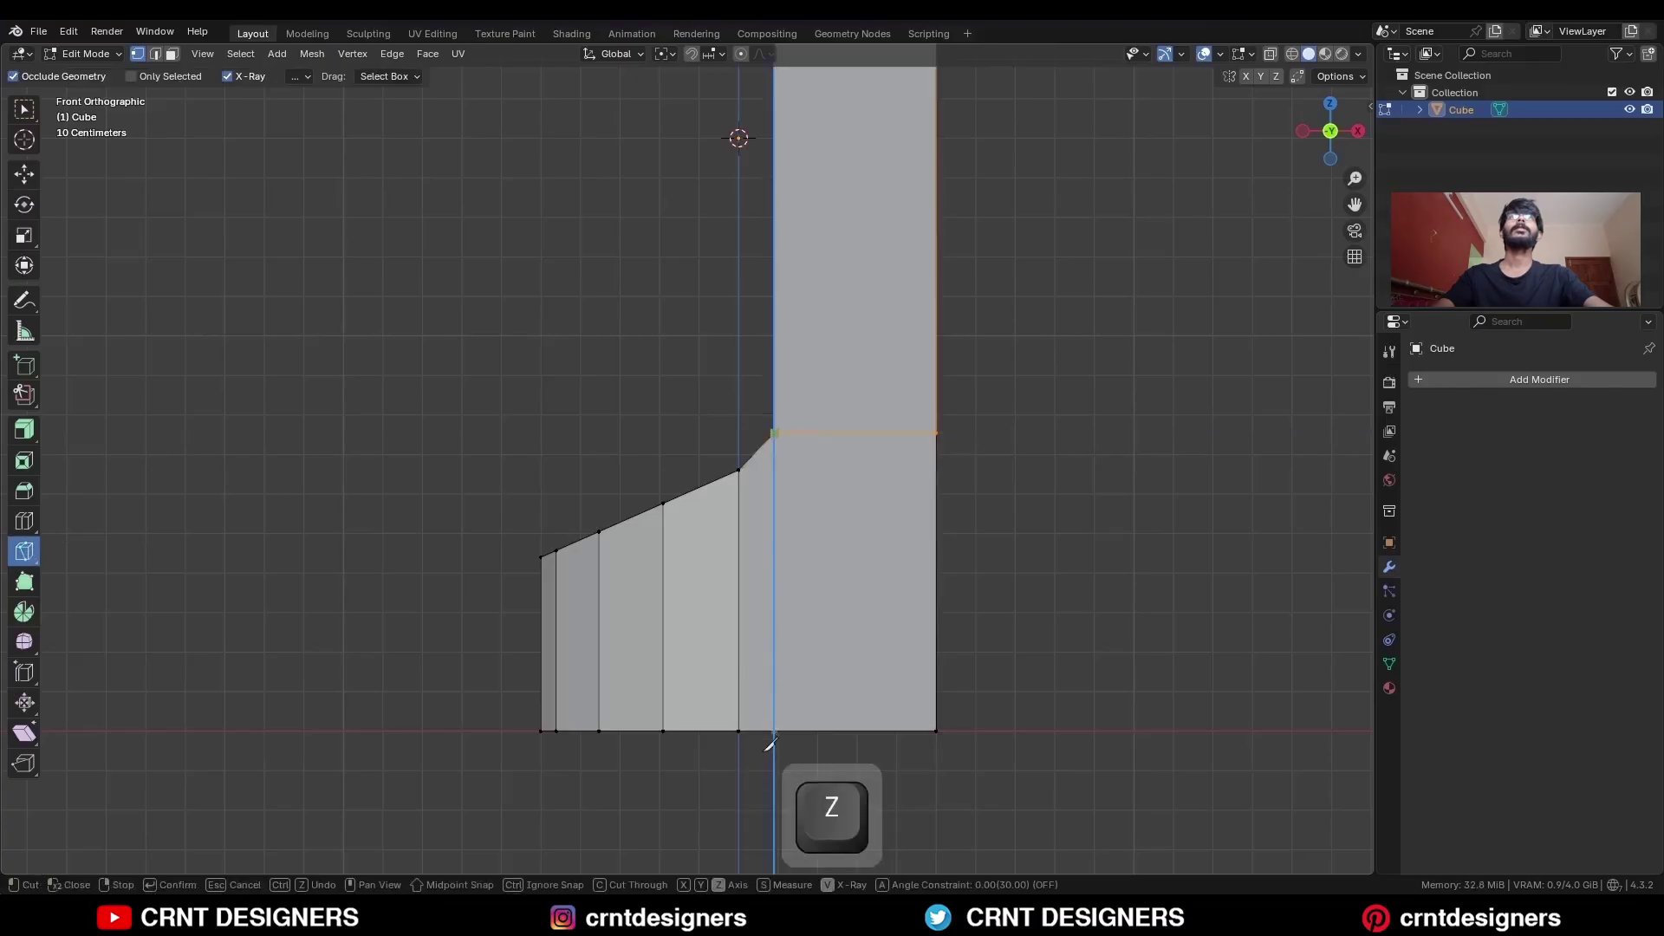
pyautogui.click(768, 745)
pyautogui.press('space')
# Add a loop cut across the notch's inner wall and slide it down to just above the foot.
pyautogui.keyDown('shift'); pyautogui.moveTo(778, 483); pyautogui.dragTo(761, 606, button='middle'); pyautogui.keyUp('shift')
pyautogui.press('c')
pyautogui.hotkey('ctrl', 'r')
pyautogui.click(769, 469)
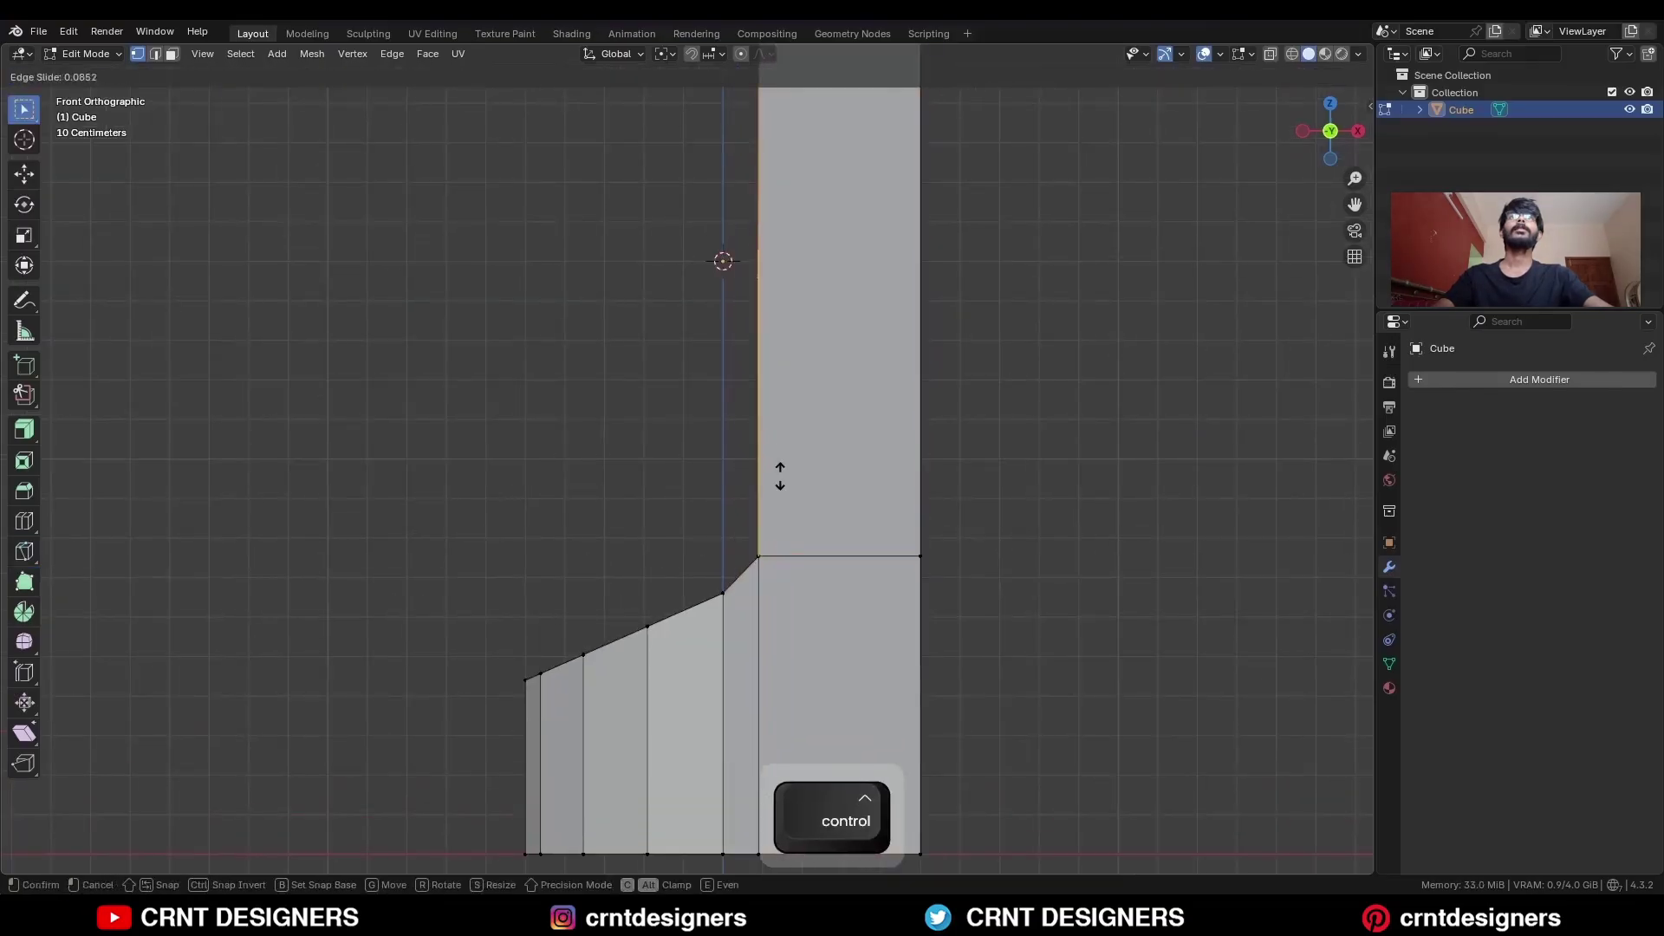
pyautogui.click(780, 681)
pyautogui.click(965, 468)
# Extend the inner wall's new loop with a horizontal knife cut across the column's side to the back wall.
pyautogui.keyDown('shift'); pyautogui.moveTo(823, 510); pyautogui.dragTo(820, 494, button='middle'); pyautogui.keyUp('shift')
pyautogui.press('k')
pyautogui.click(755, 487)
pyautogui.press('x')
pyautogui.click(1067, 512)
pyautogui.press('space')
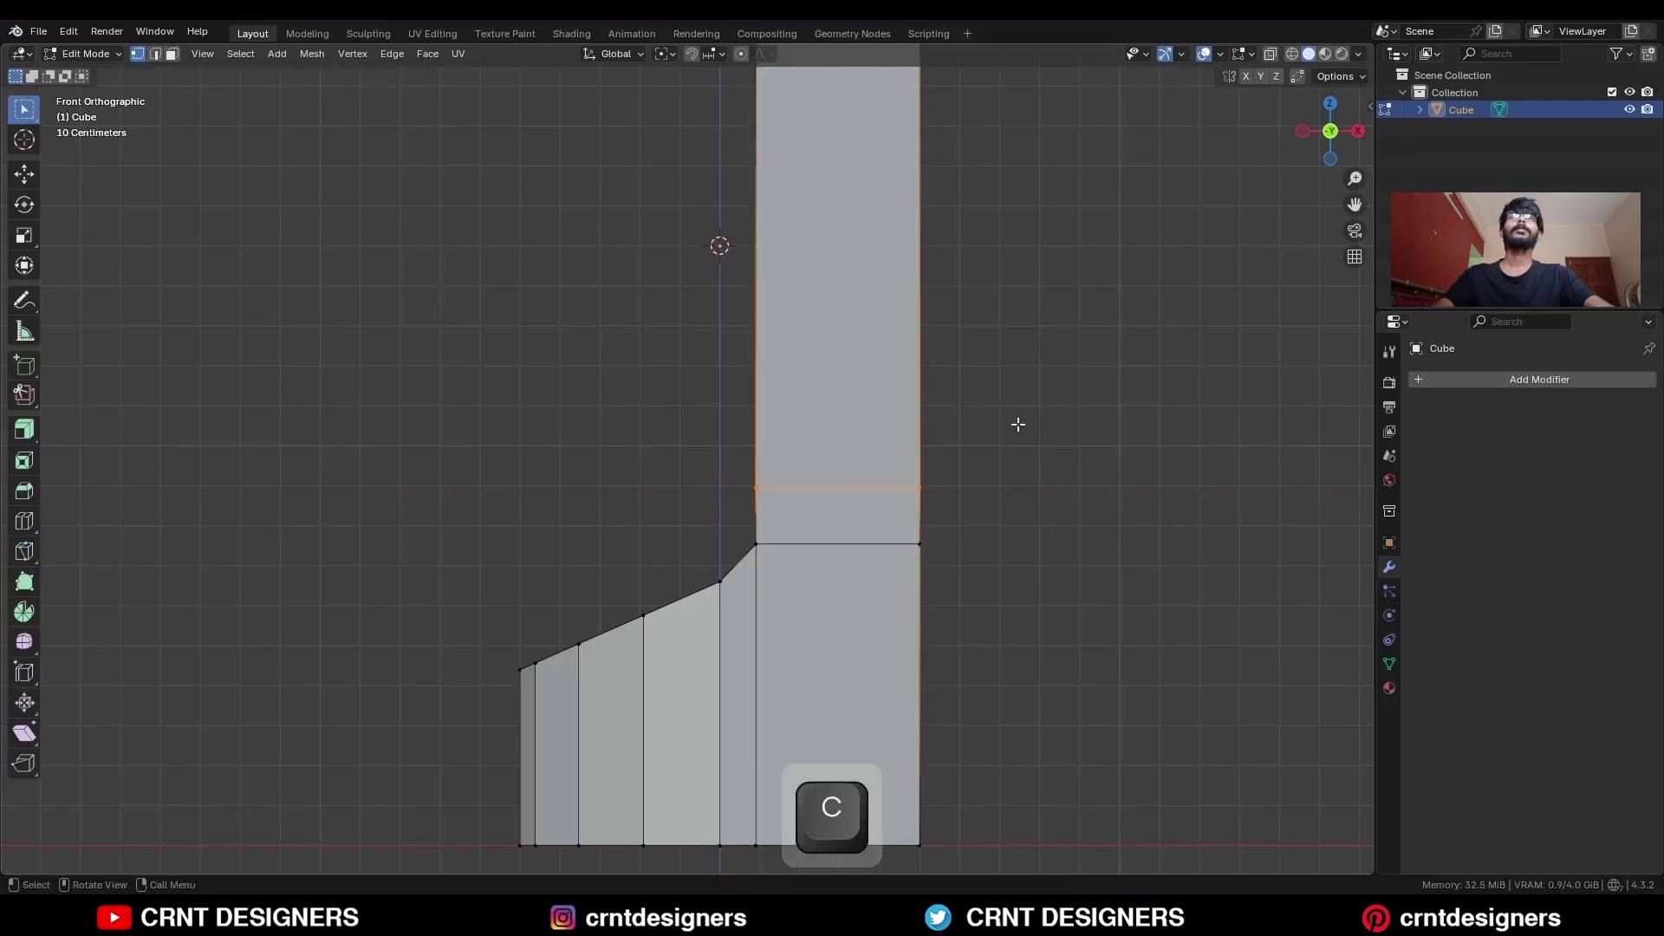
# Add a level 2 Subdivision modifier to the block and turn off its display in Edit Mode.
pyautogui.moveTo(1019, 420); pyautogui.dragTo(899, 505, button='middle')
pyautogui.press('Tab')
pyautogui.scroll(-2, 761, 418)
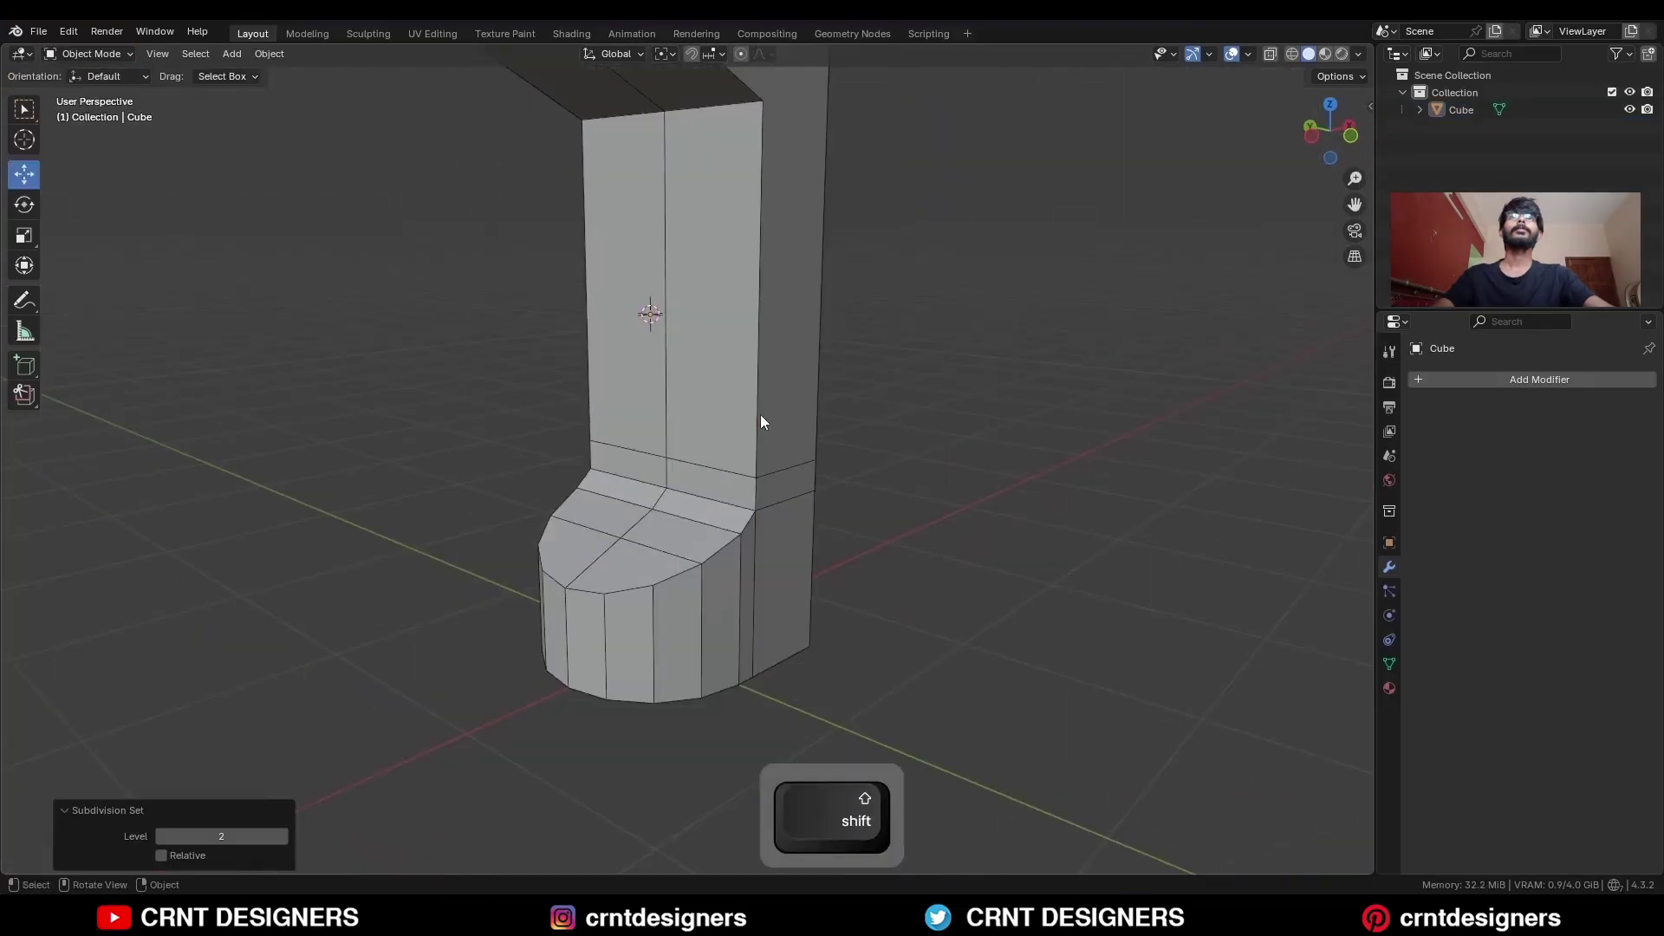
pyautogui.press('ctrl')
pyautogui.hotkey('ctrl', '2')
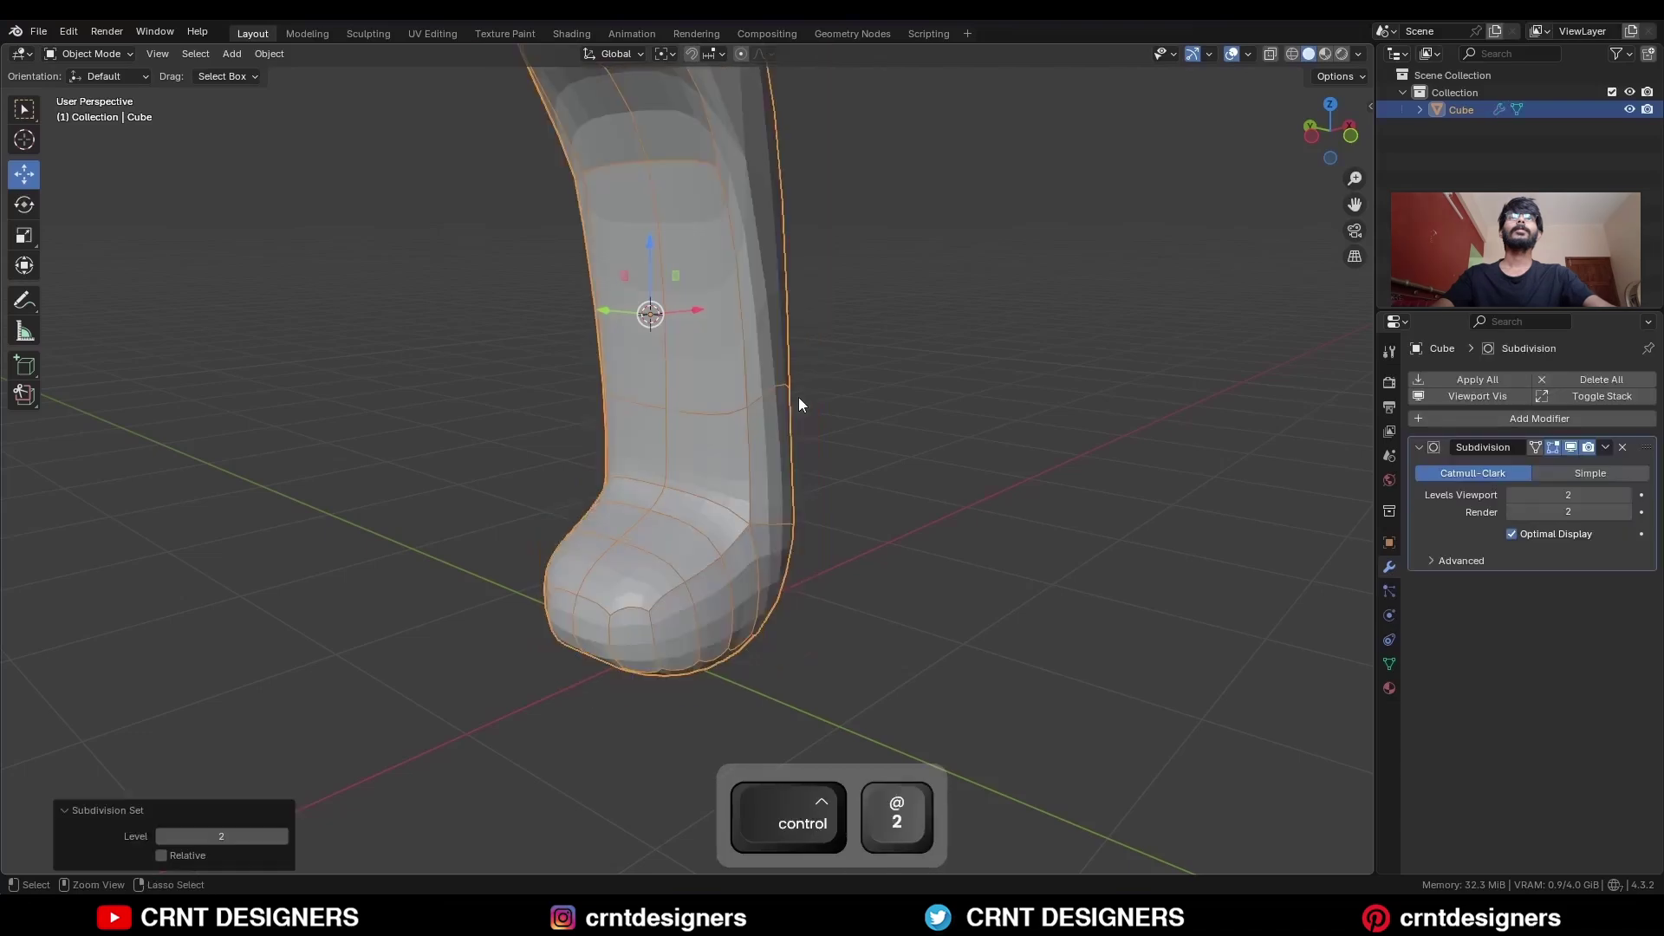
pyautogui.moveTo(835, 418); pyautogui.dragTo(759, 446, button='middle')
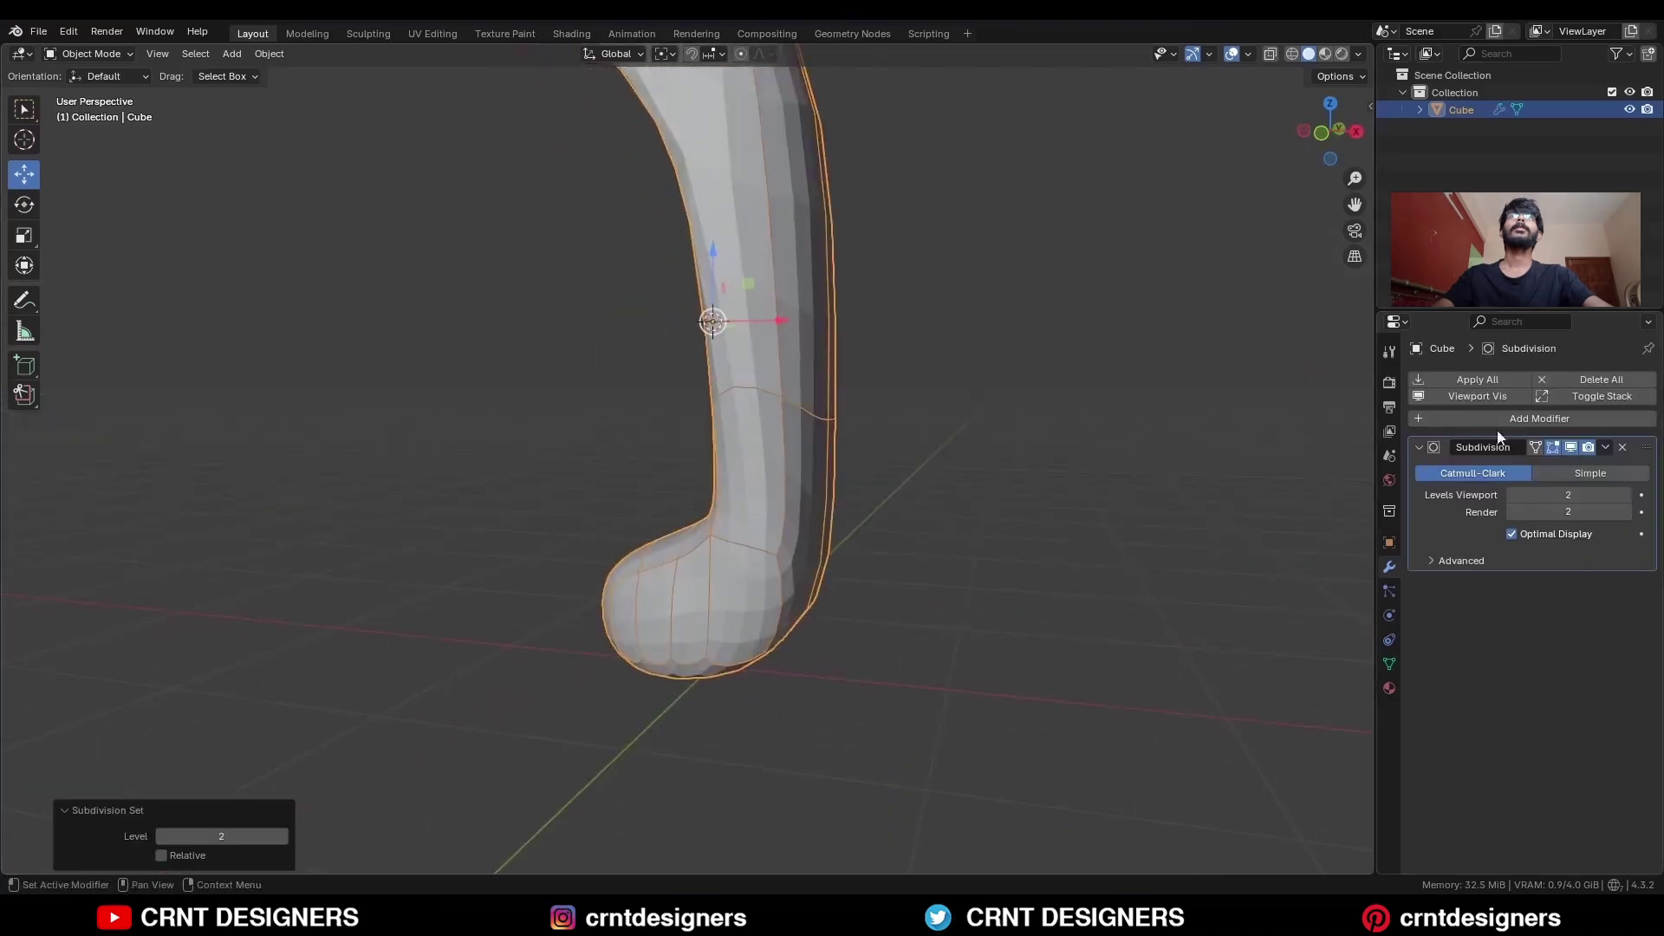
pyautogui.press('Tab')
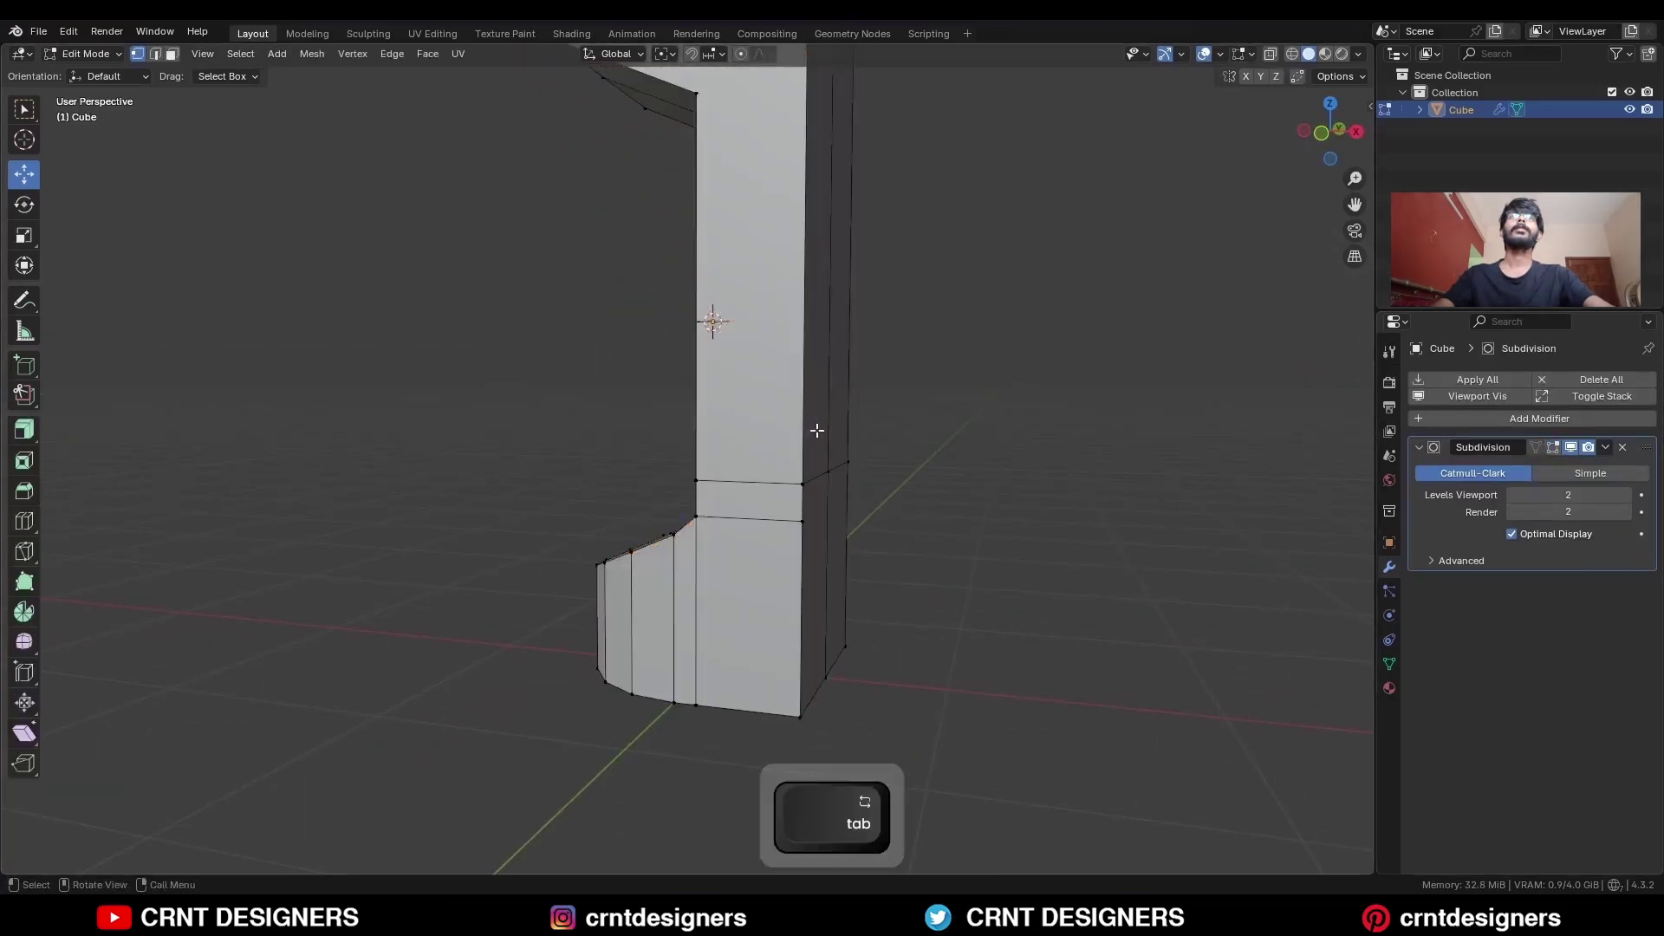
# Knife-cut the back wall along Y from the end of the lower side cut, across to the opposite edge.
pyautogui.moveTo(874, 513); pyautogui.dragTo(705, 530, button='middle')
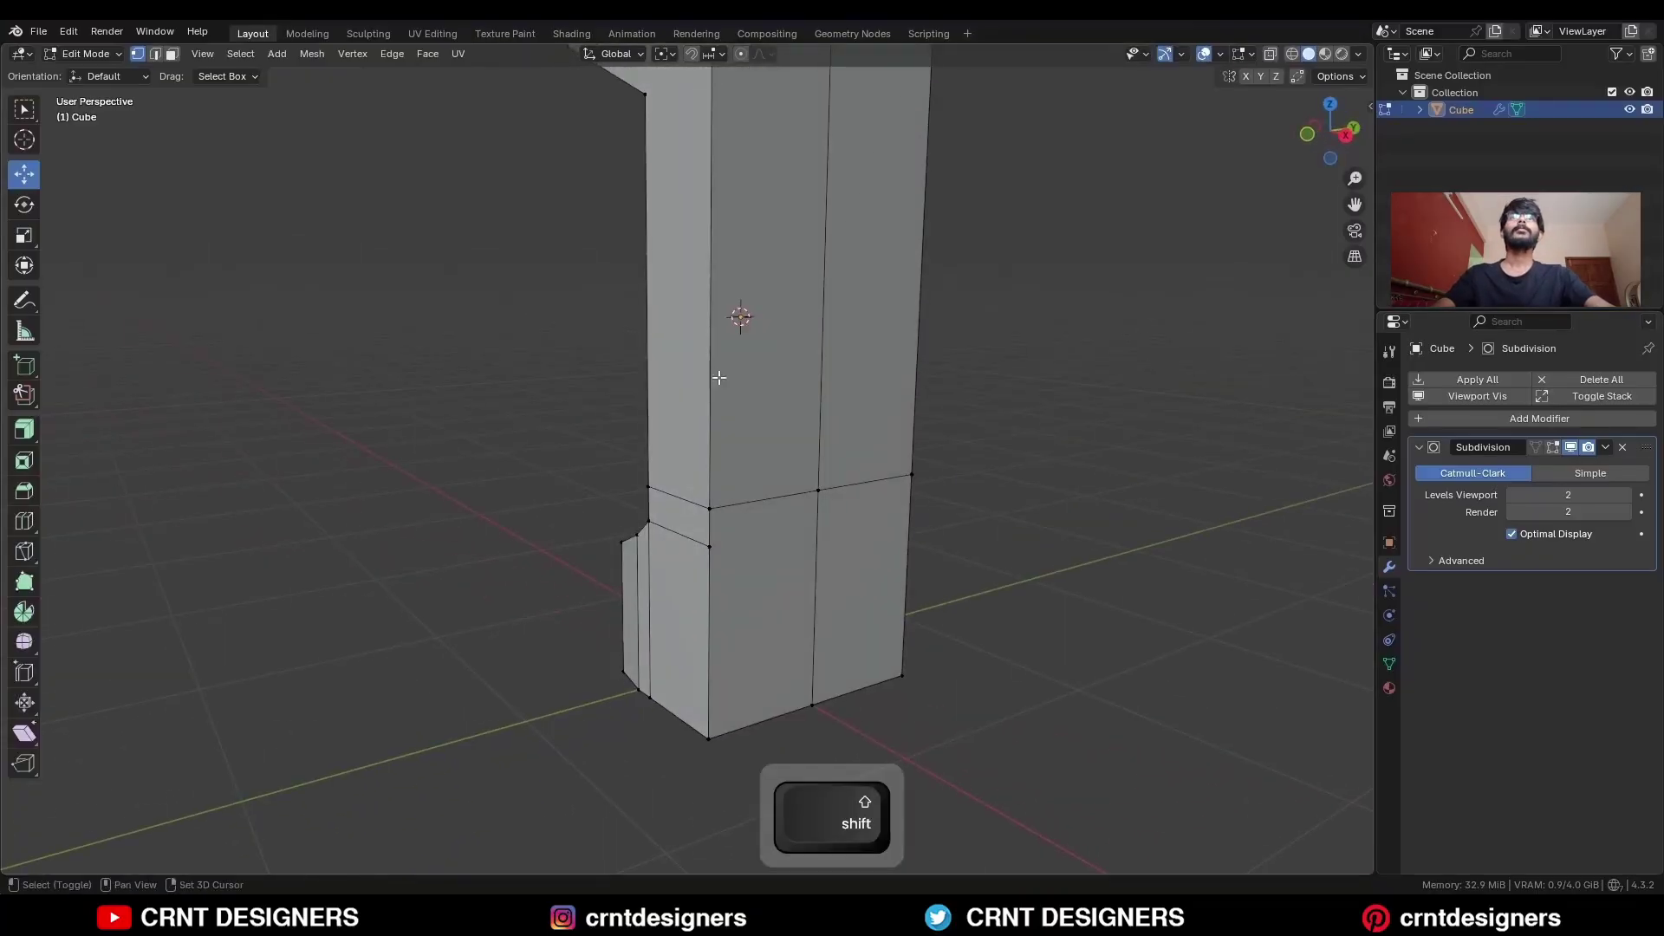
pyautogui.keyDown('shift'); pyautogui.moveTo(717, 376); pyautogui.dragTo(694, 440, button='middle'); pyautogui.keyUp('shift')
pyautogui.click(19, 551)
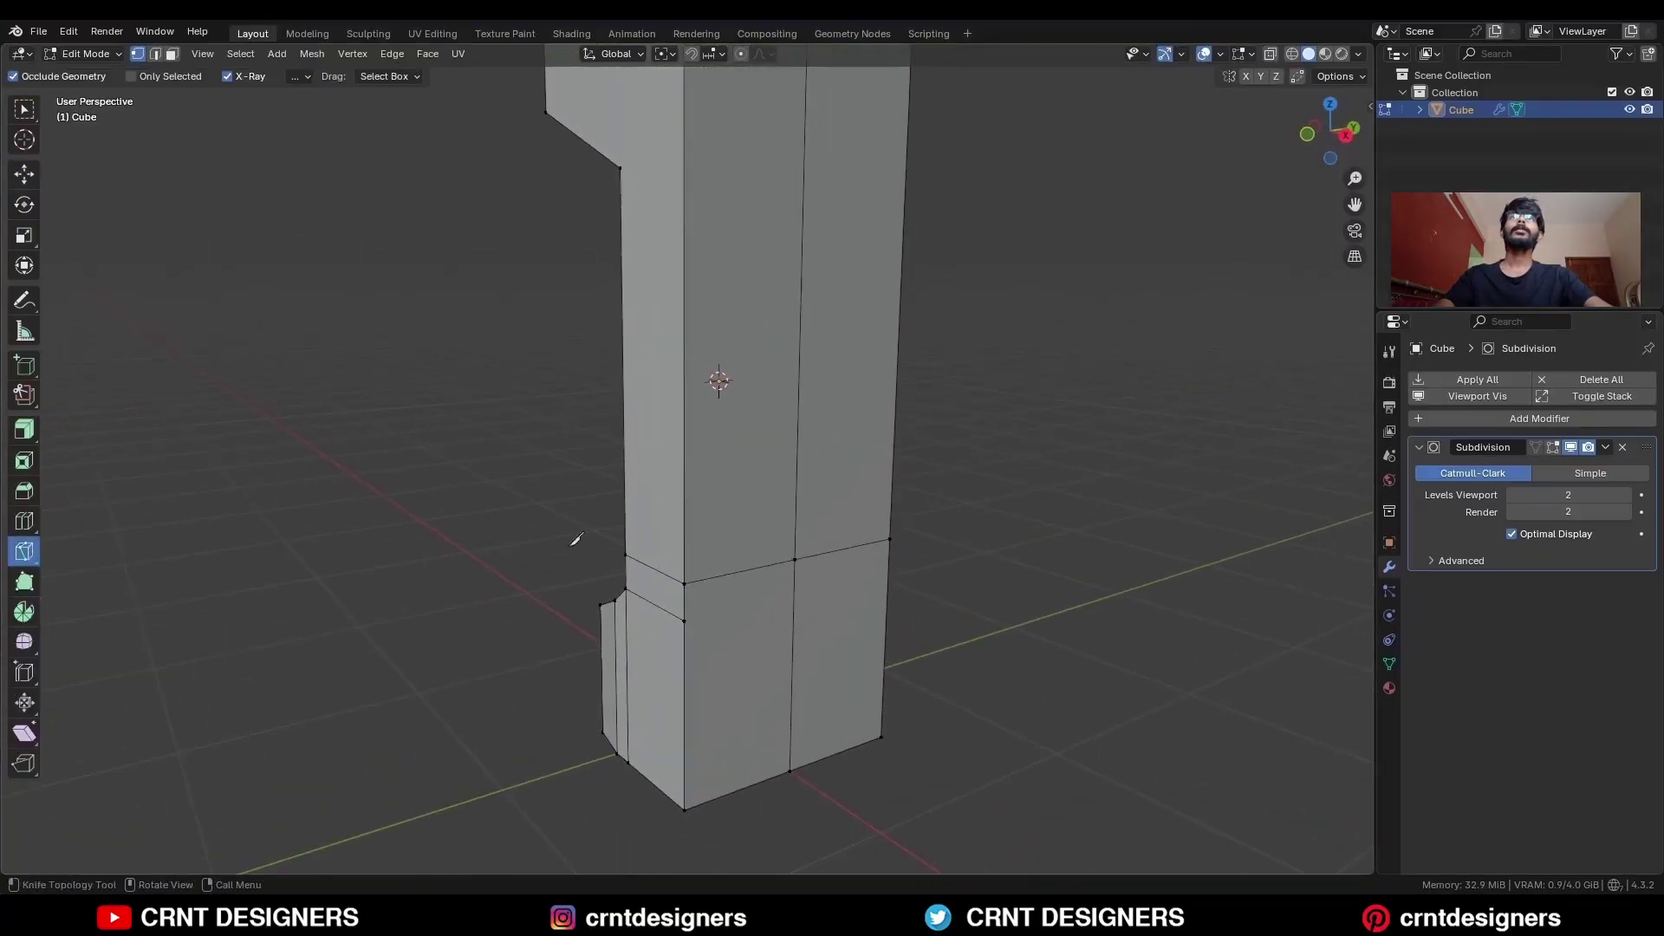
pyautogui.click(685, 620)
pyautogui.press('x')
pyautogui.press('y')
pyautogui.press('space')
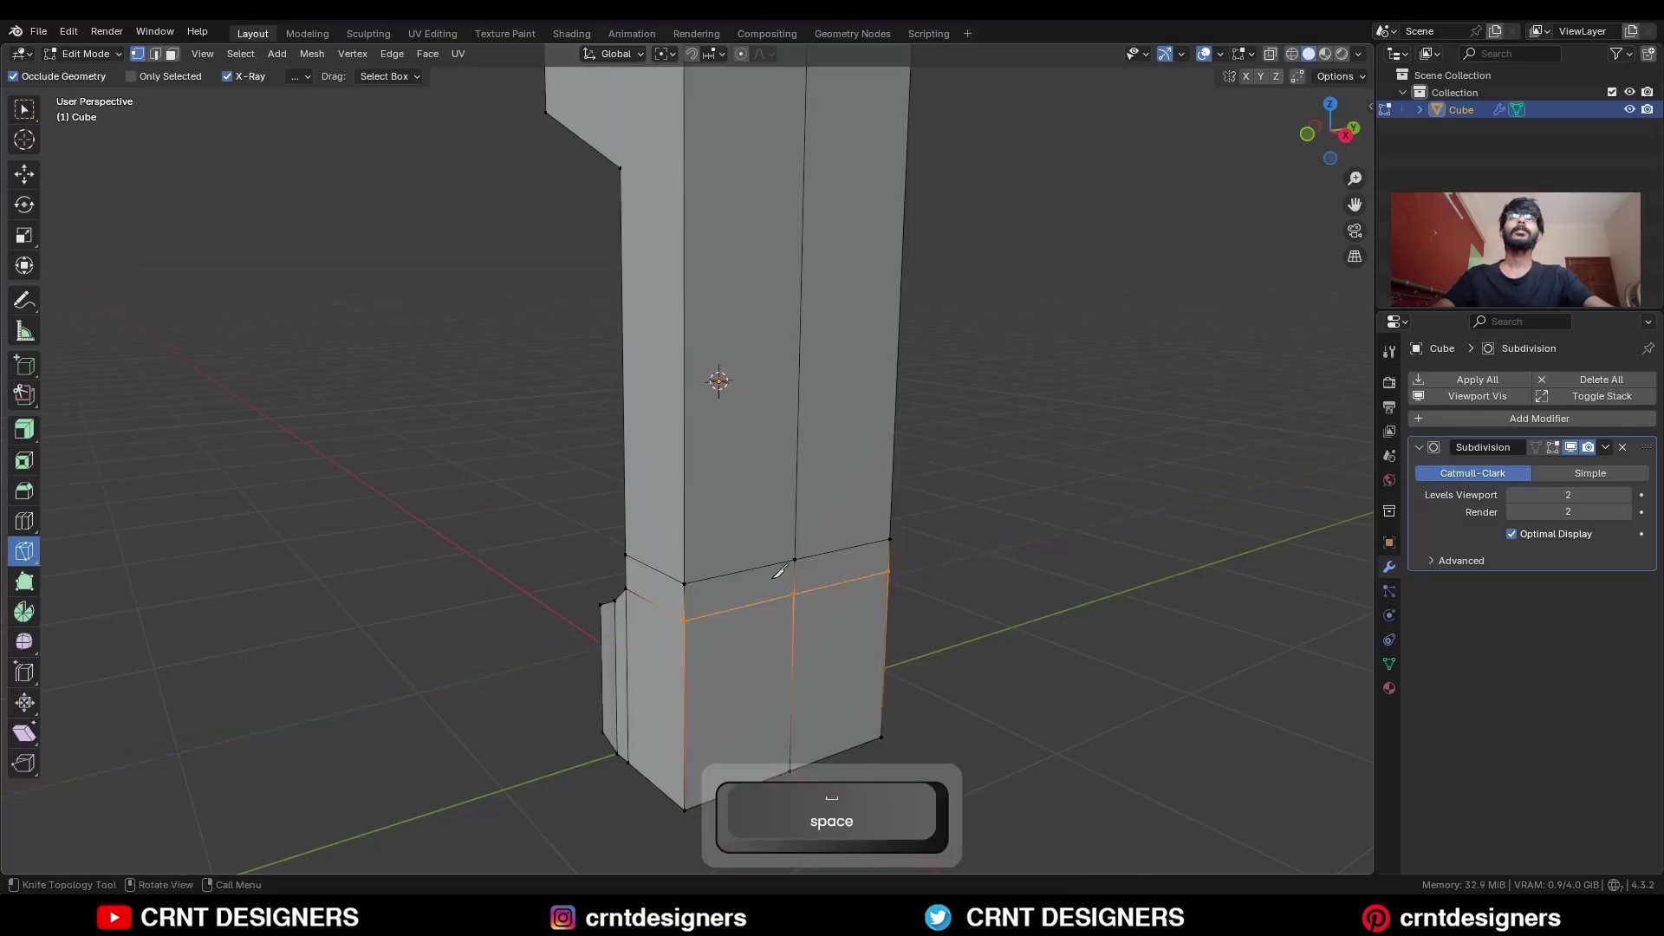
# Bevel the column's vertical back edges with multiple segments to round them, and clear the selection.
pyautogui.moveTo(979, 559); pyautogui.dragTo(788, 455, button='middle')
pyautogui.press('c')
pyautogui.keyDown('alt'); pyautogui.click(757, 635); pyautogui.keyUp('alt')
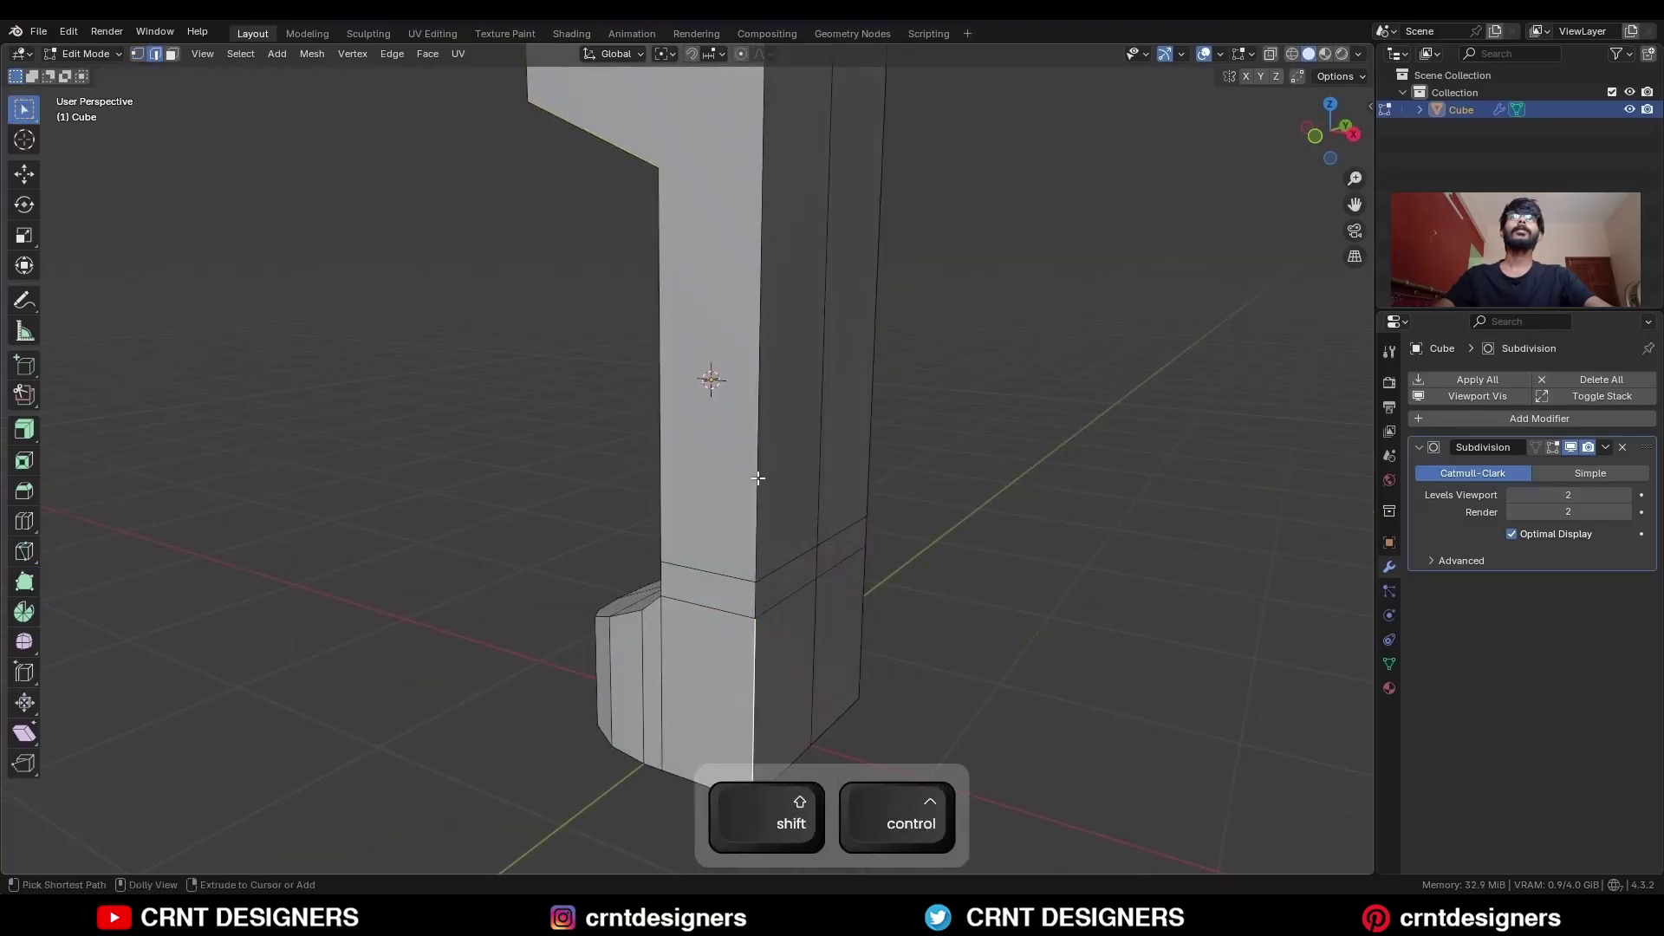
pyautogui.moveTo(757, 634); pyautogui.dragTo(997, 512, button='middle')
pyautogui.hotkey('ctrl', 'b')
pyautogui.scroll(3, 942, 516)
pyautogui.click(954, 517)
pyautogui.click(419, 568)
# Symmetrize the whole mesh in the -Z to +Z direction and clear the selection.
pyautogui.press('a')
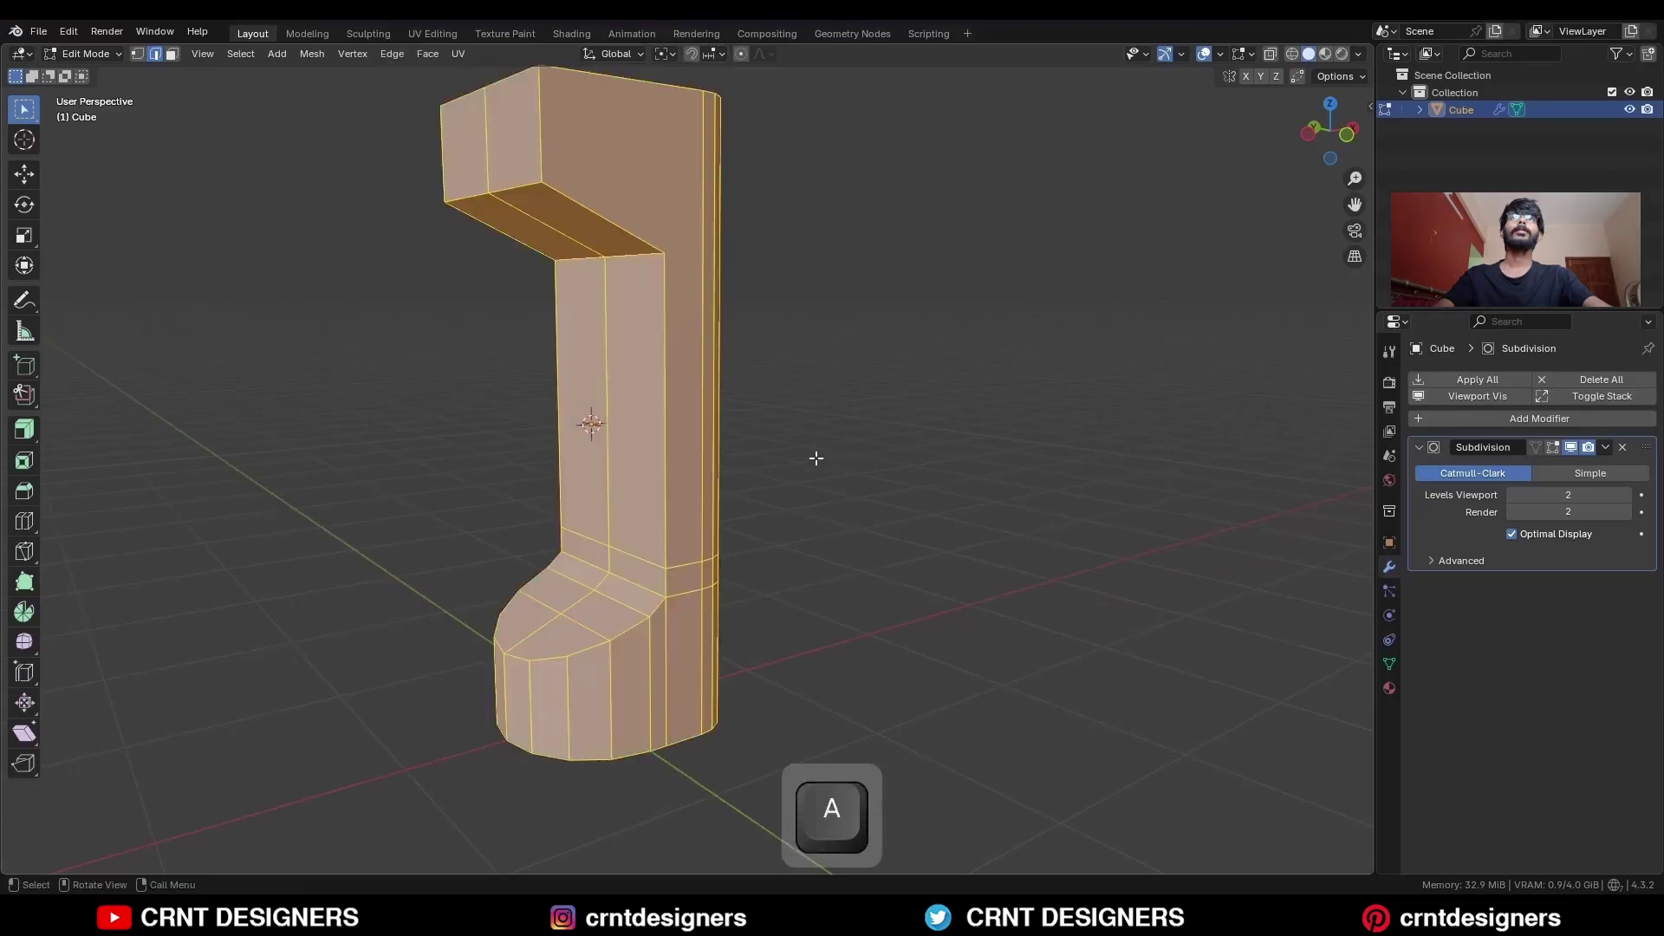
pyautogui.click(311, 53)
pyautogui.click(342, 310)
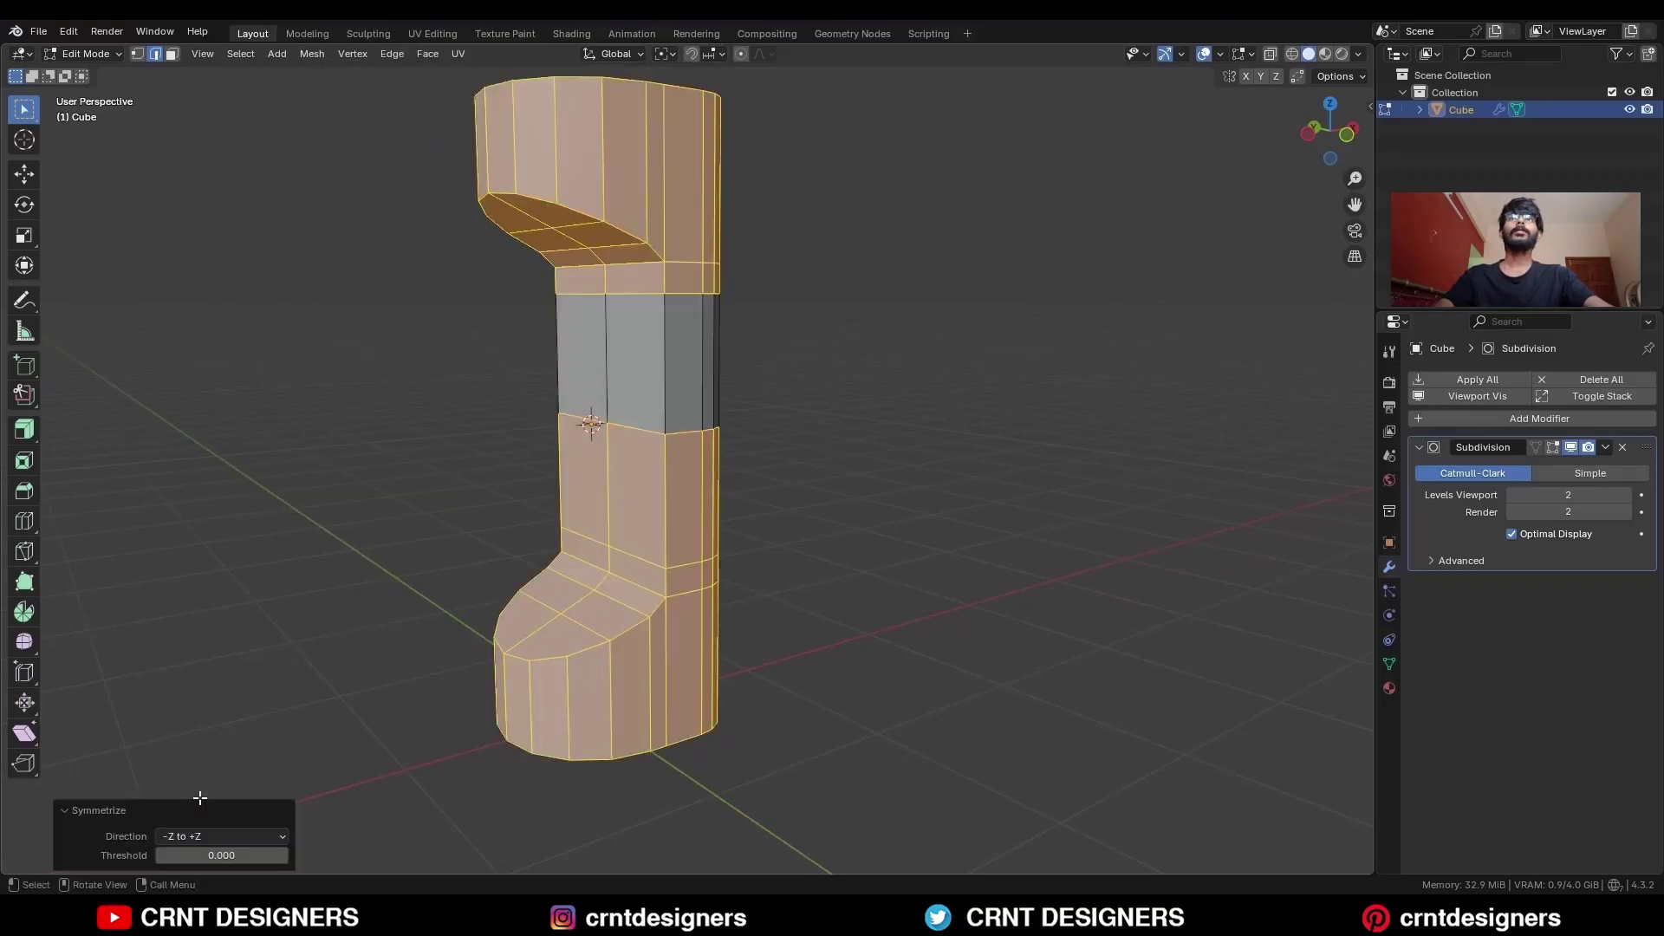
pyautogui.click(807, 444)
# Bevel the edge loop outlining the notch and both sloped foot faces with a 0.17 m width and 2 segments.
pyautogui.press('2')
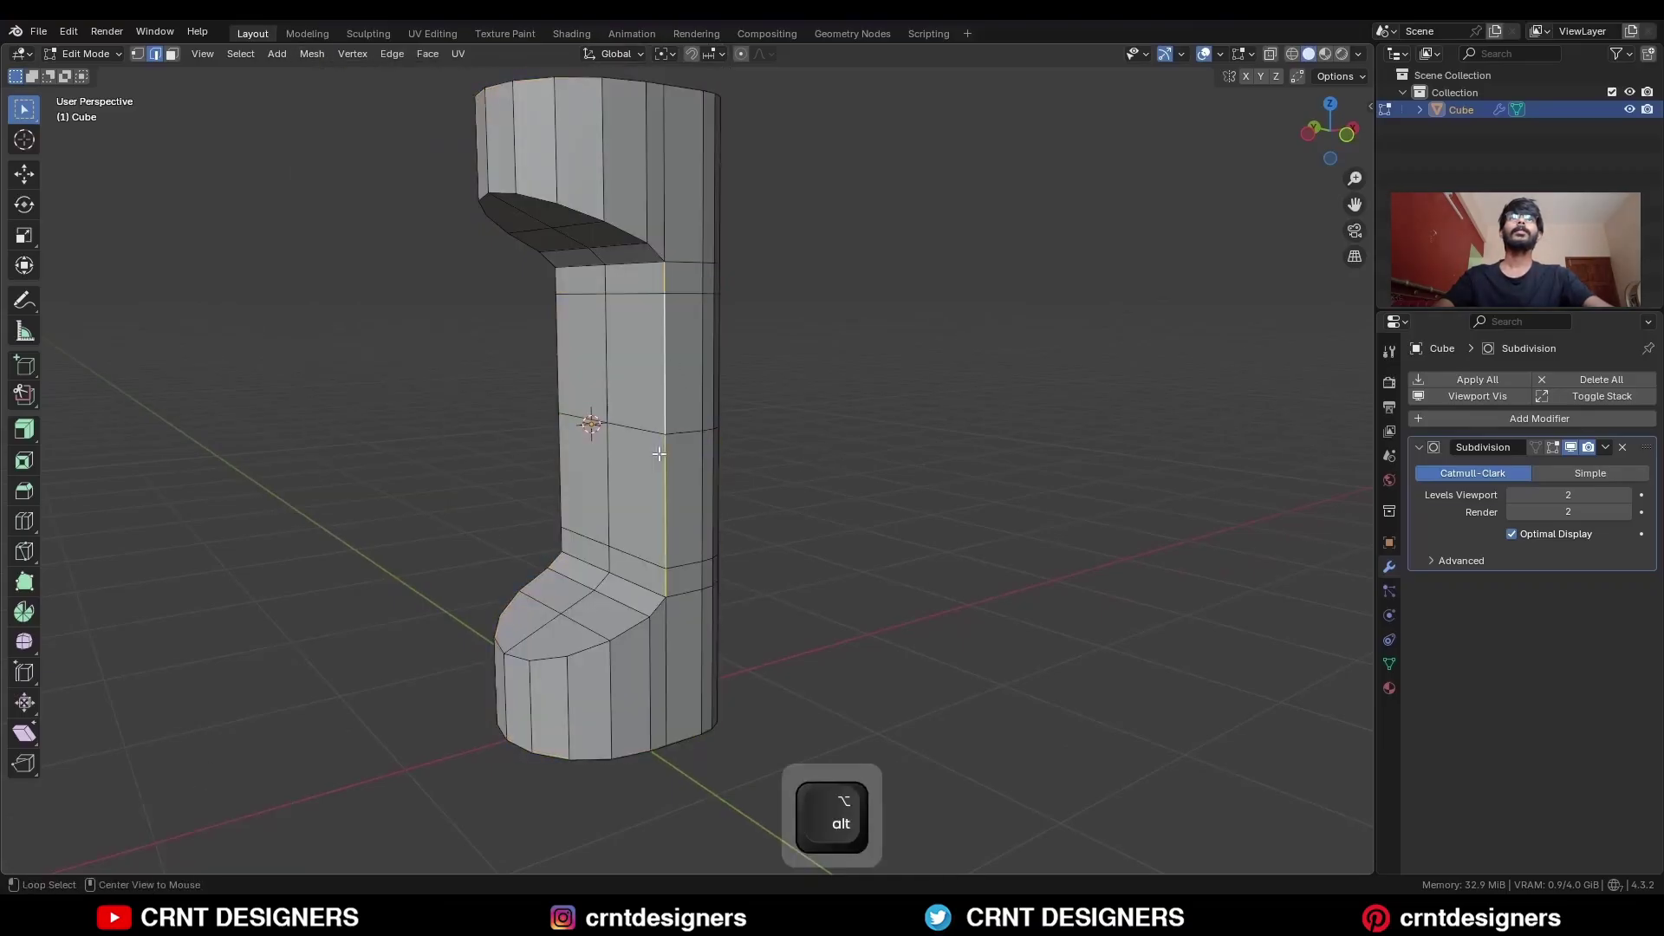
pyautogui.keyDown('alt'); pyautogui.keyDown('shift'); pyautogui.click(615, 639); pyautogui.keyUp('shift'); pyautogui.keyUp('alt')
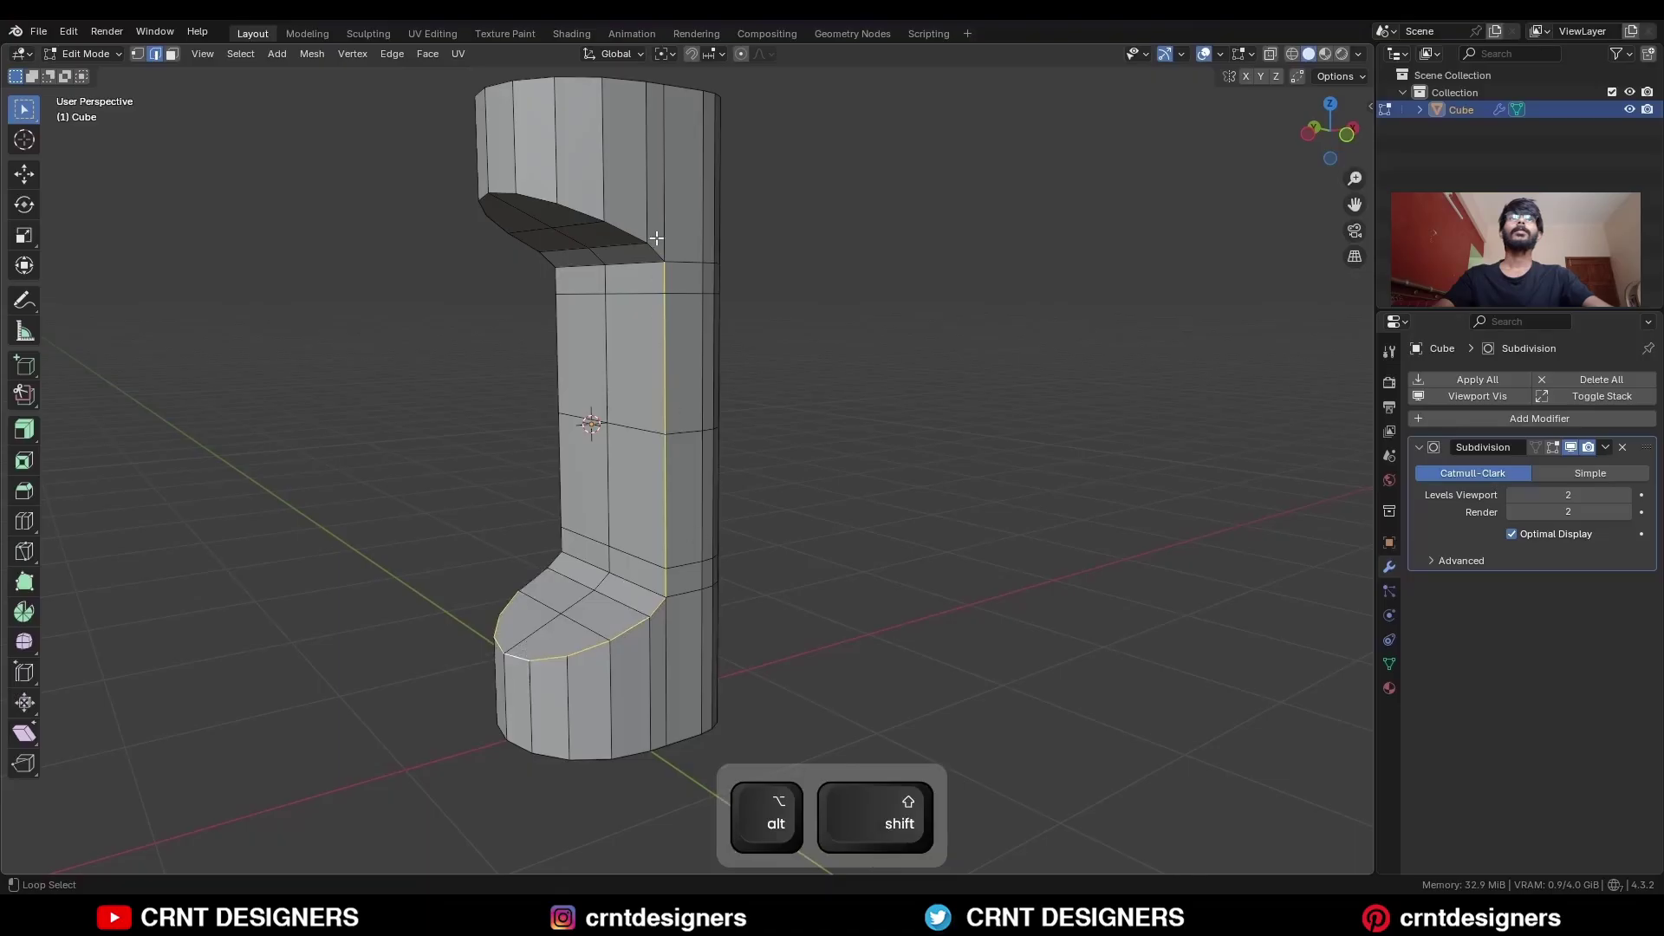
pyautogui.hotkey('ctrl', 'b')
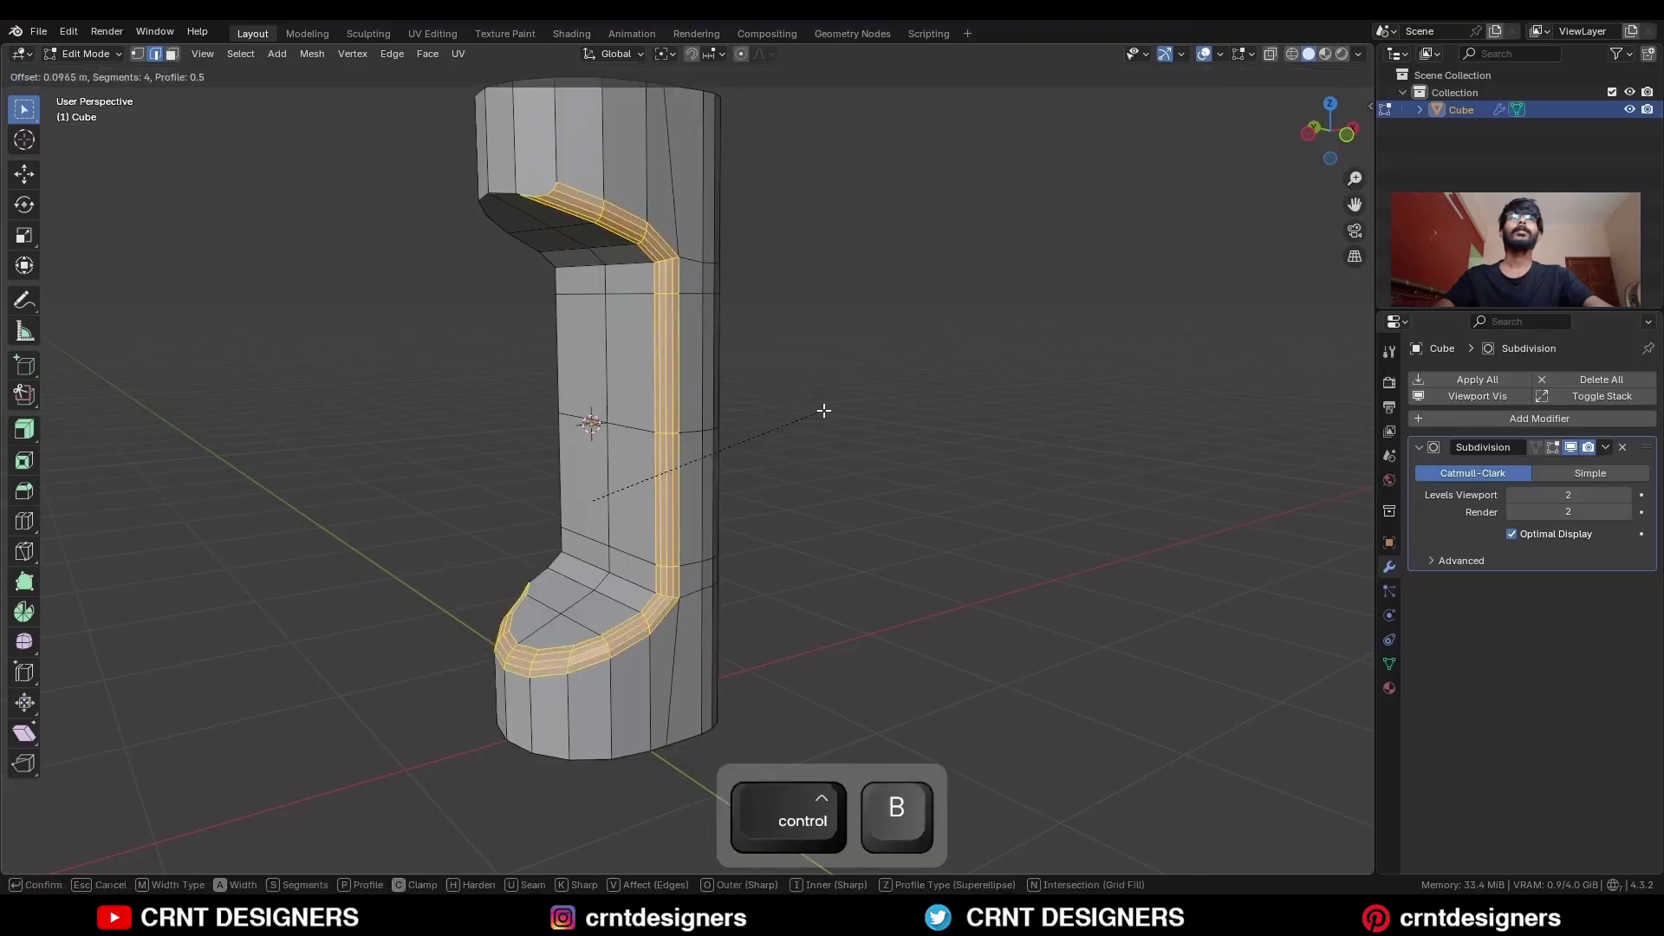
pyautogui.scroll(3, 824, 402)
pyautogui.click(867, 432)
pyautogui.moveTo(867, 433); pyautogui.dragTo(720, 481, button='middle')
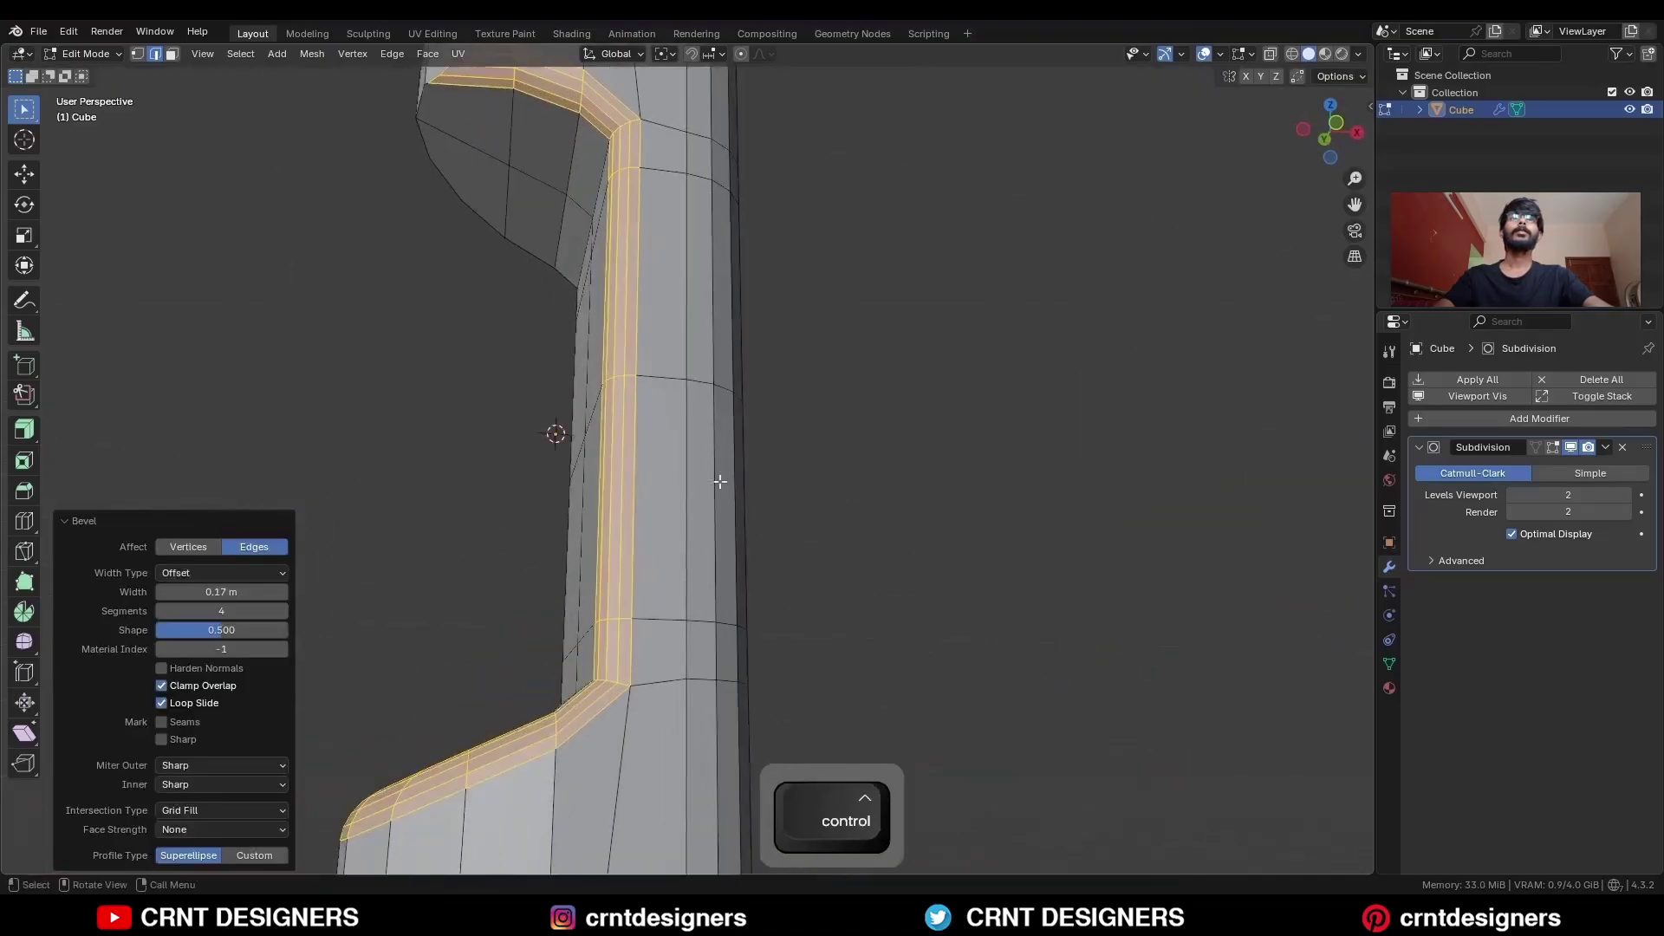
pyautogui.moveTo(192, 614); pyautogui.dragTo(159, 611)
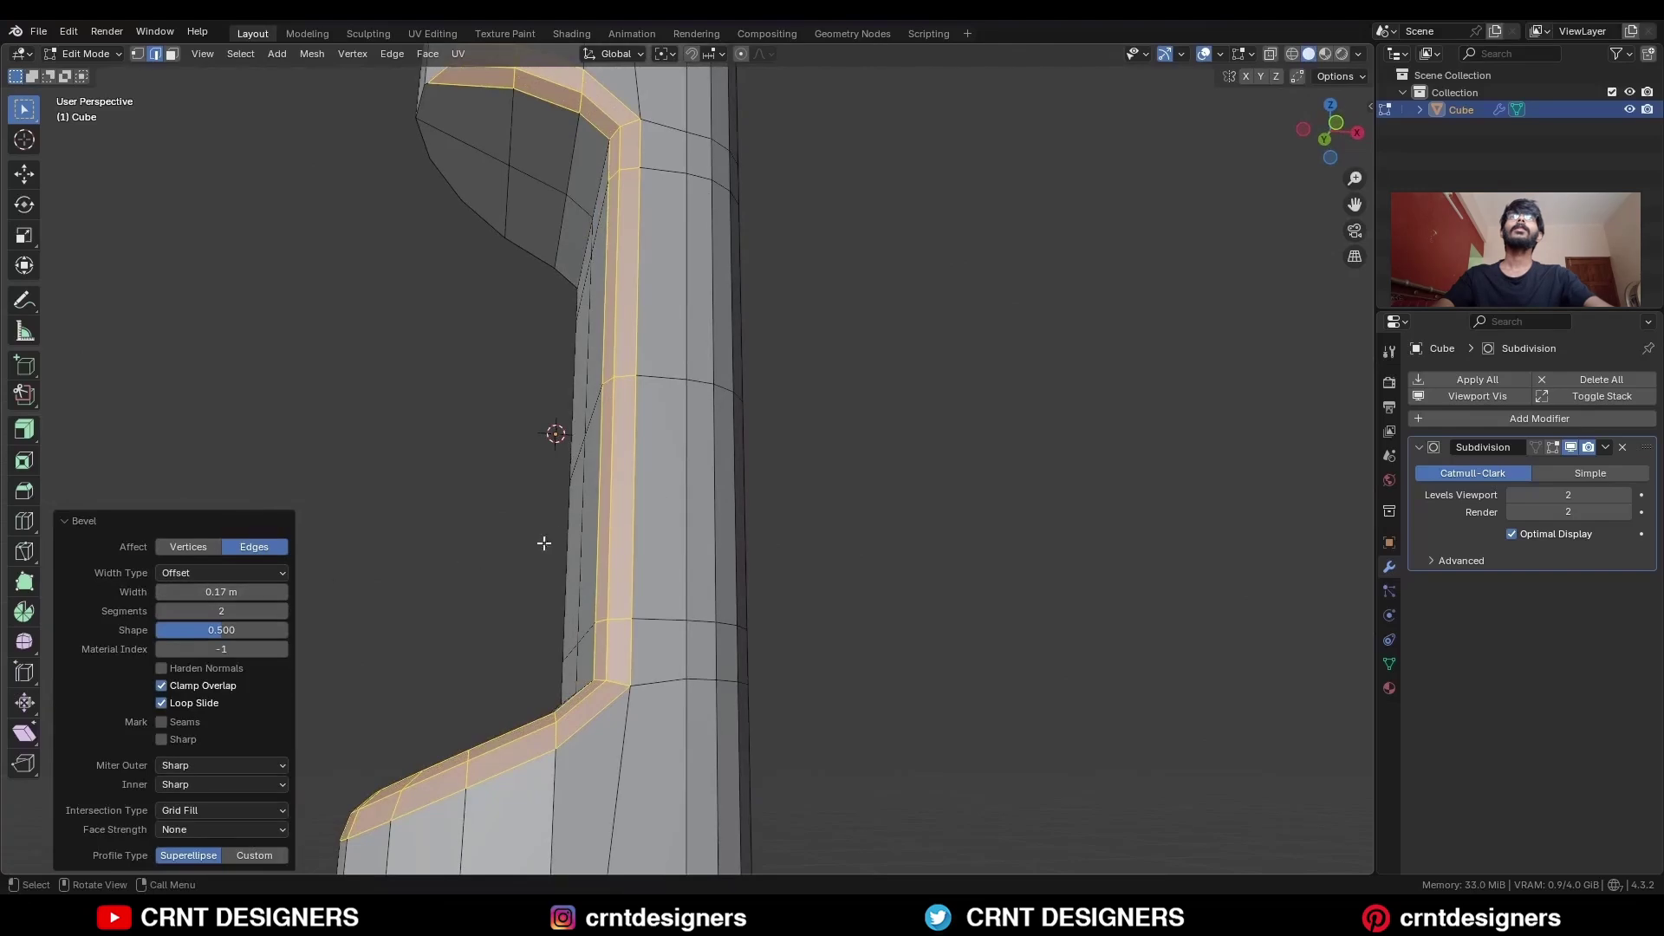
# Apply Set Flow with tension 180 to the bevel's cross edges at the notch's lower inner corner.
pyautogui.keyDown('shift'); pyautogui.moveTo(742, 639); pyautogui.dragTo(772, 572, button='middle'); pyautogui.keyUp('shift')
pyautogui.hotkey('alt', 'z')
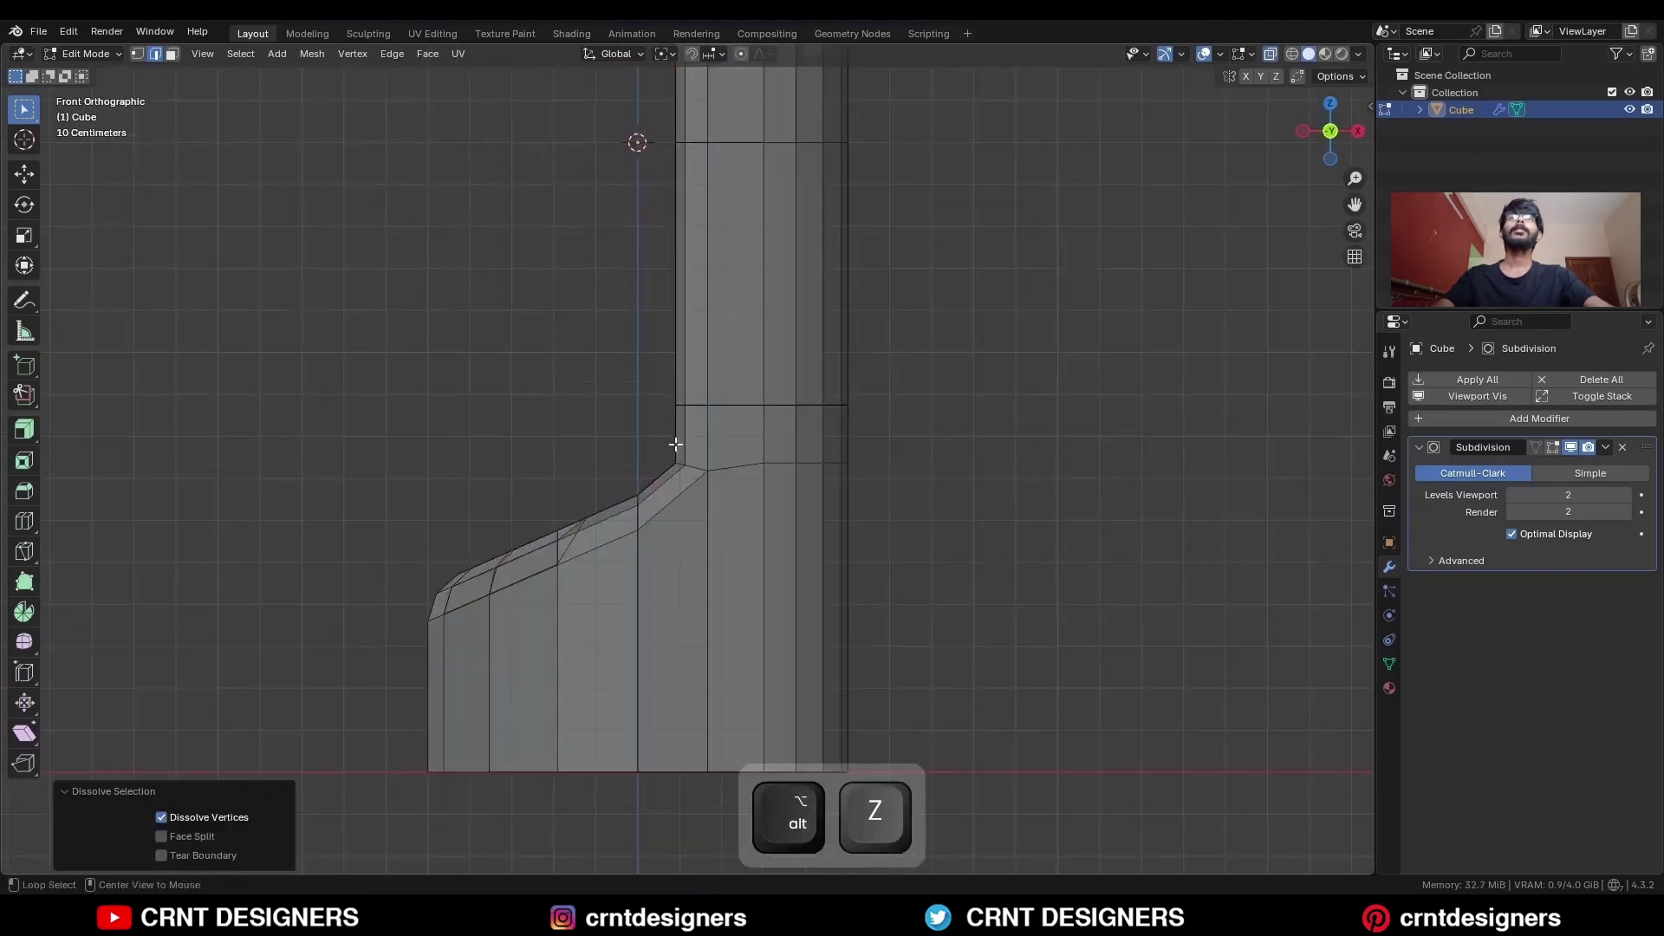
pyautogui.moveTo(658, 440); pyautogui.dragTo(717, 506)
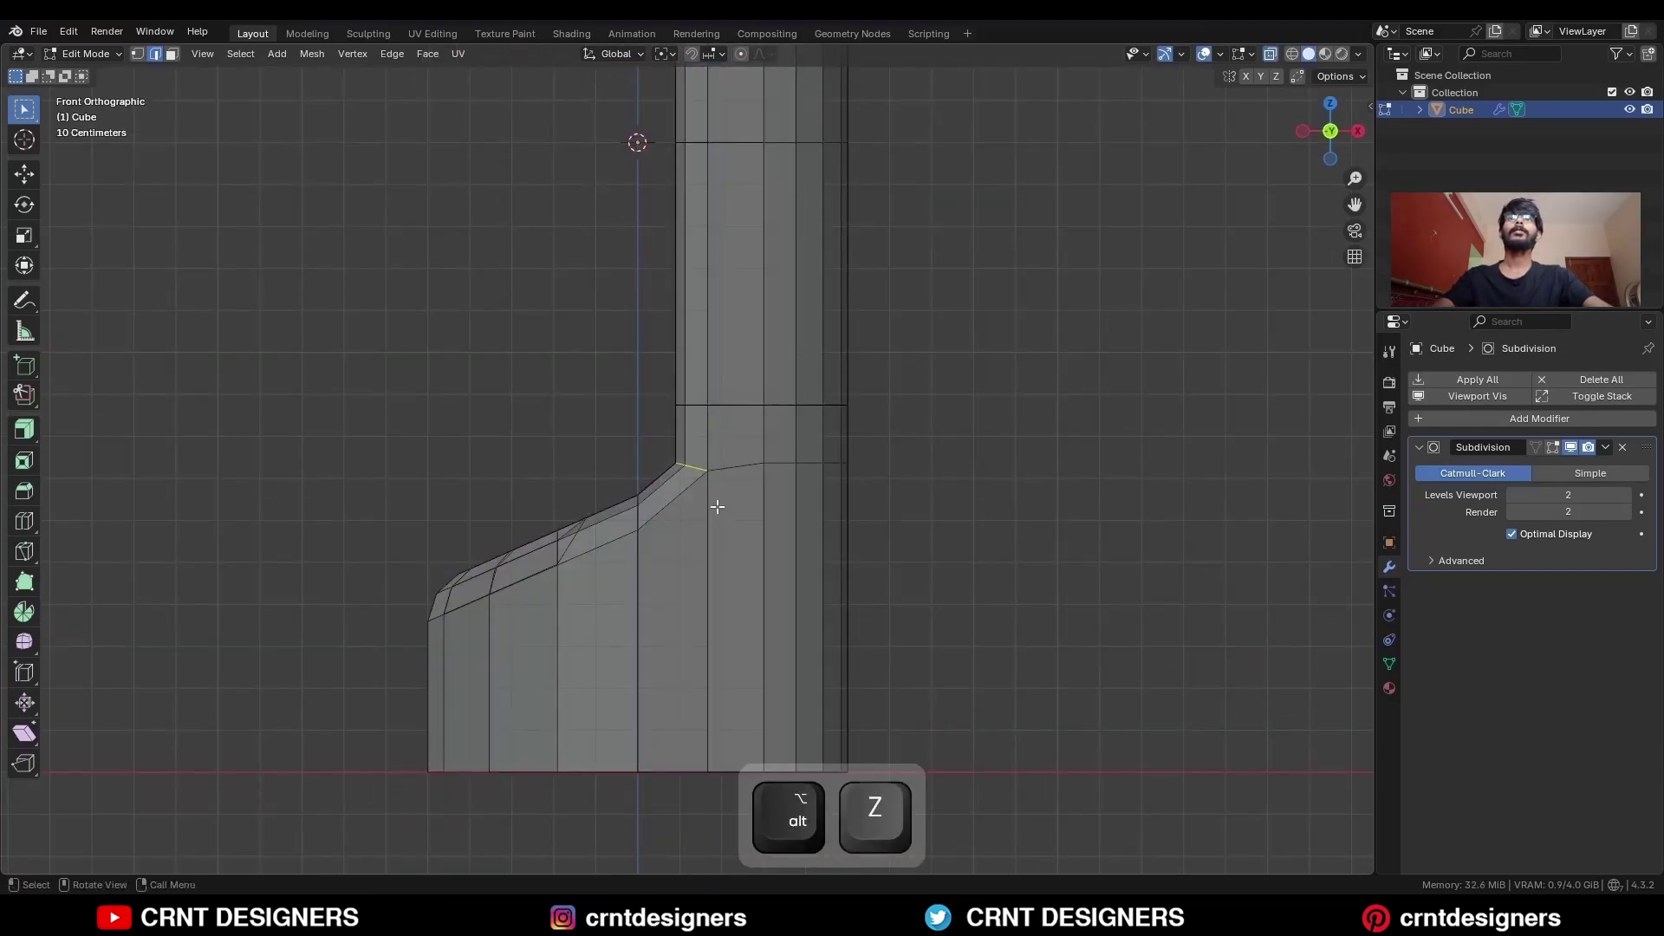
pyautogui.hotkey('alt', 'z')
pyautogui.rightClick(1117, 243)
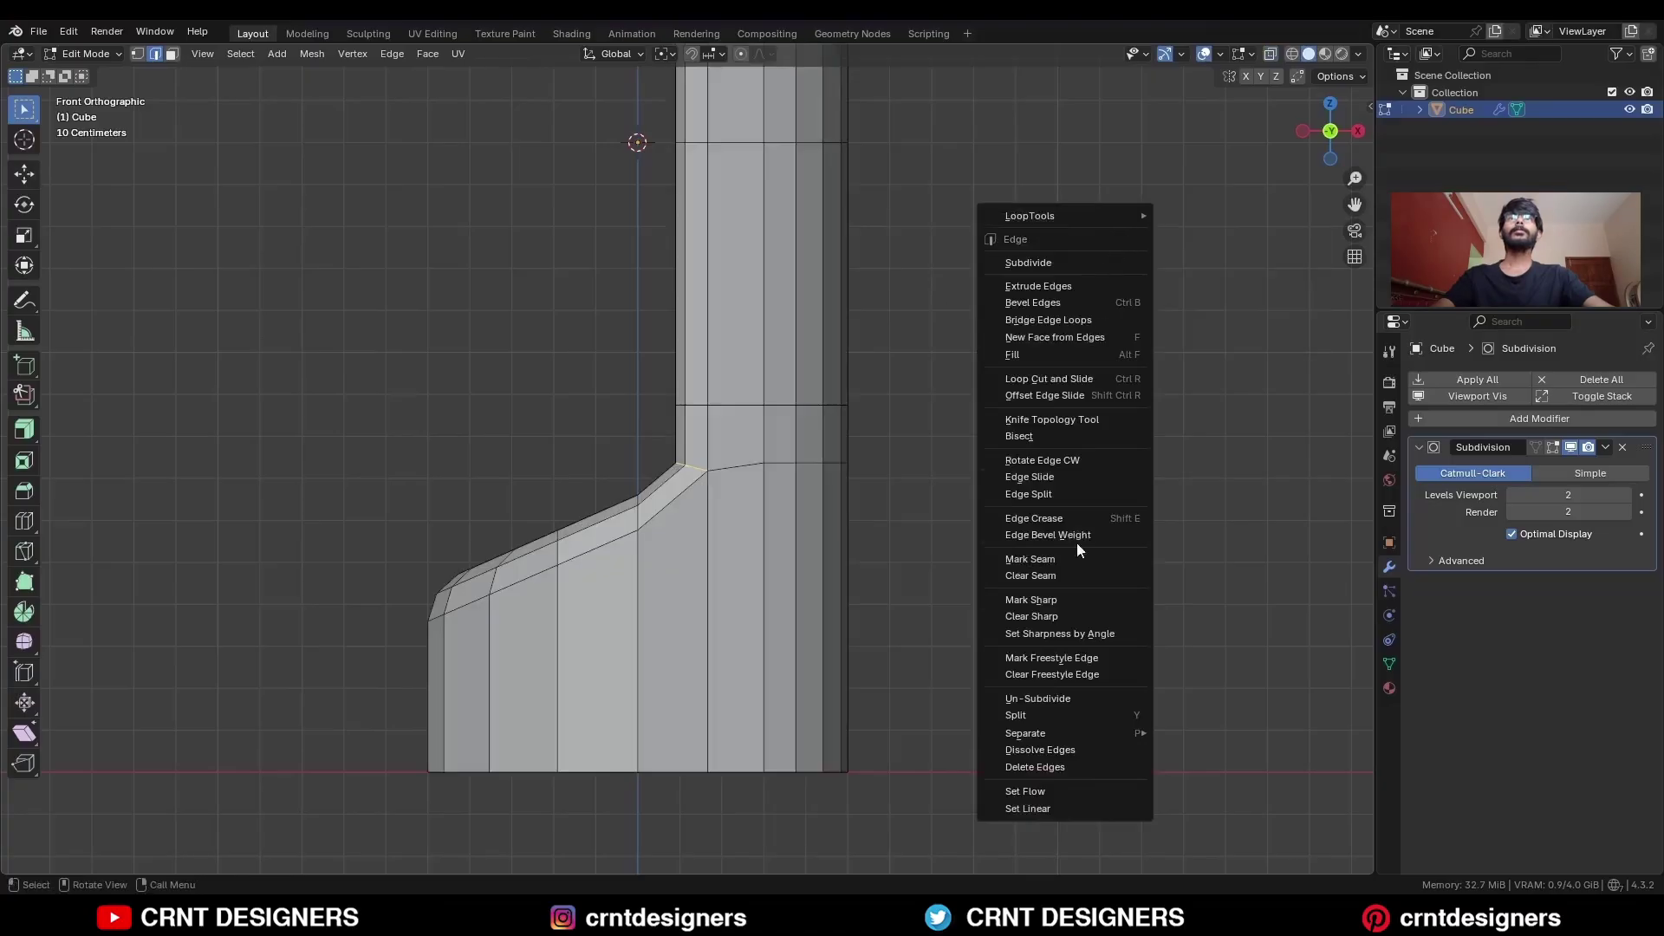
pyautogui.click(1058, 791)
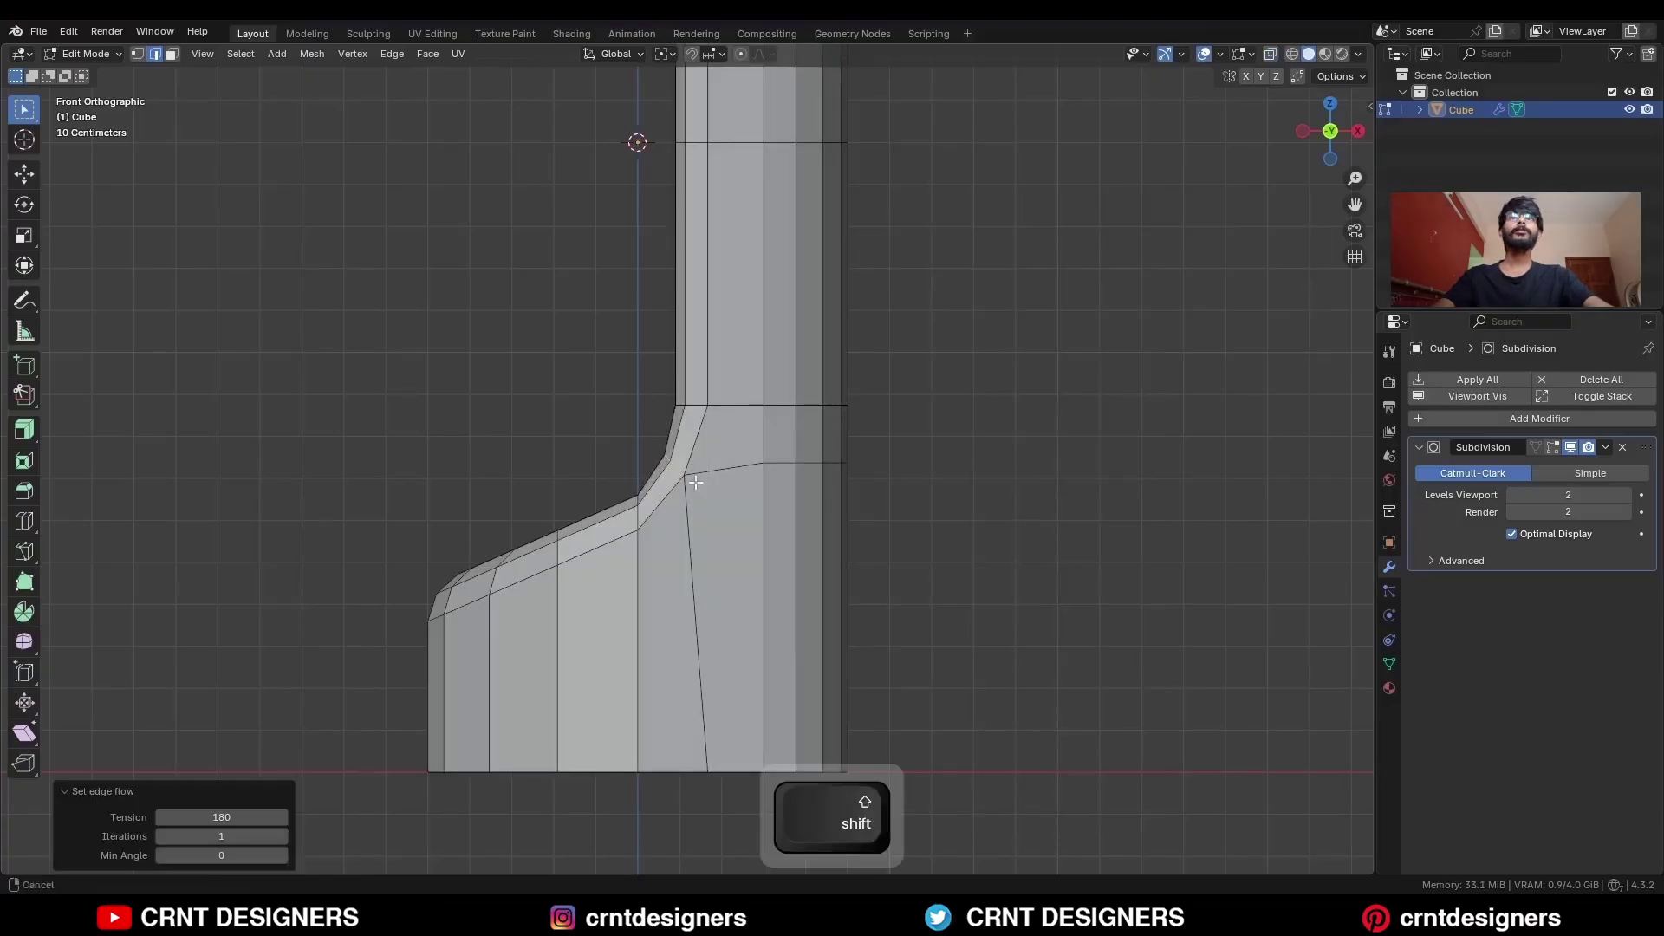
# Rotate and reposition the cross edges at the lower inner corner to even out the bevel strip's bend.
pyautogui.keyDown('ctrl'); pyautogui.moveTo(723, 481); pyautogui.dragTo(777, 479, button='middle'); pyautogui.keyUp('ctrl')
pyautogui.keyDown('shift'); pyautogui.scroll(-3, 776, 479); pyautogui.keyUp('shift')
pyautogui.press('r')
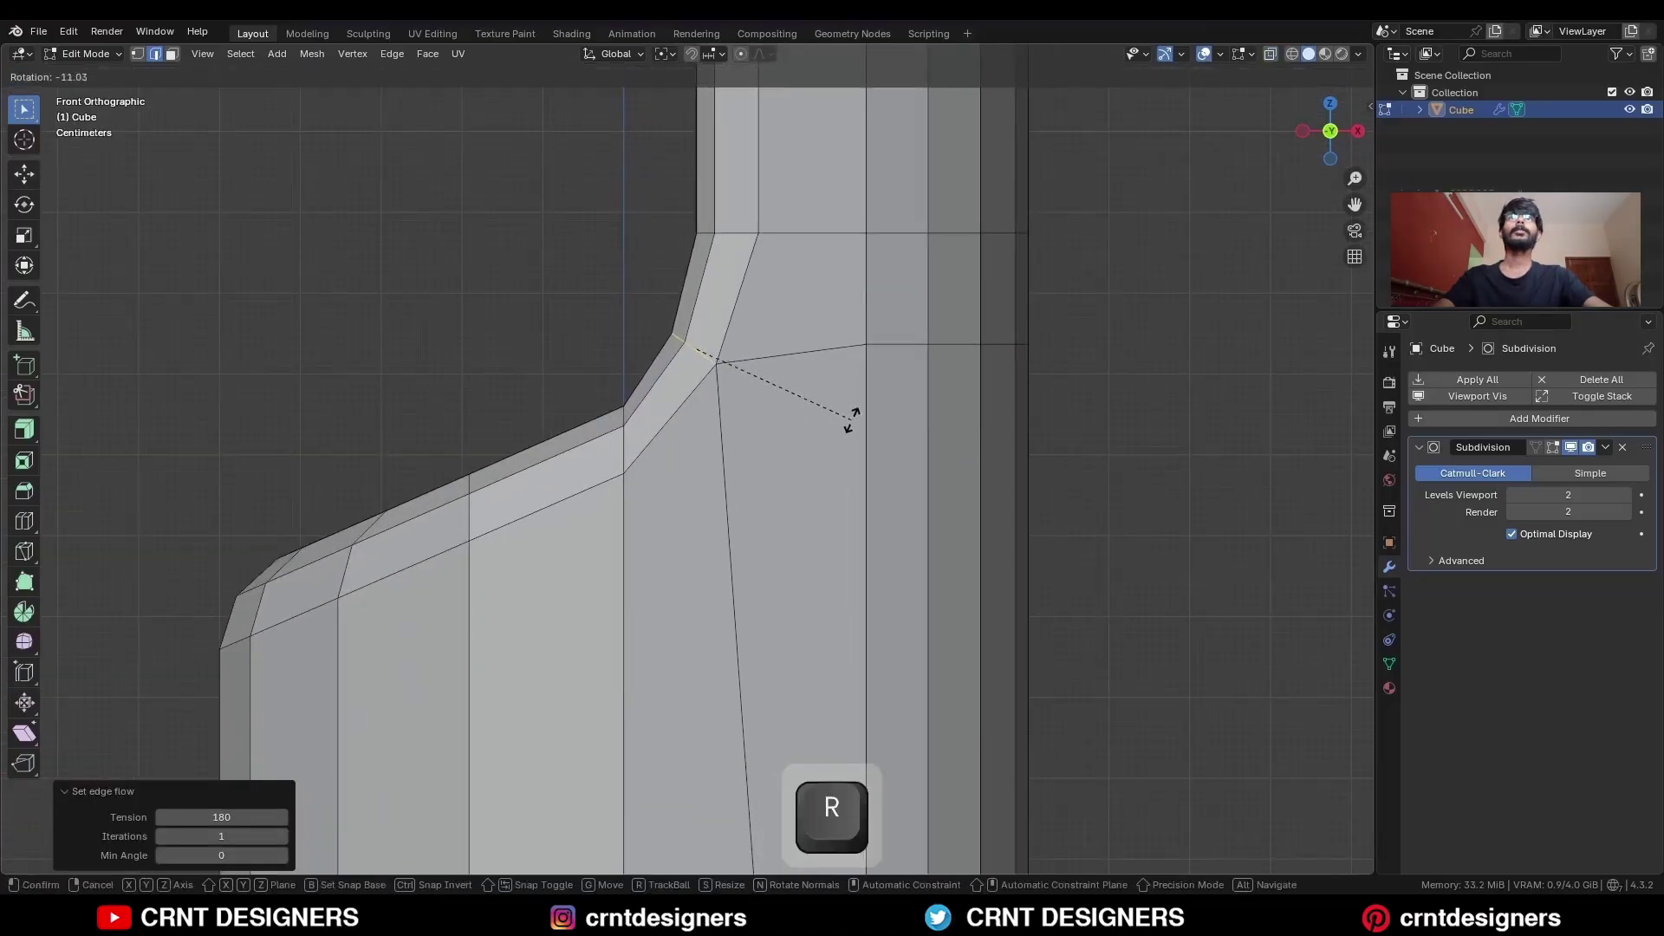
pyautogui.click(861, 414)
pyautogui.press('g')
pyautogui.click(762, 383)
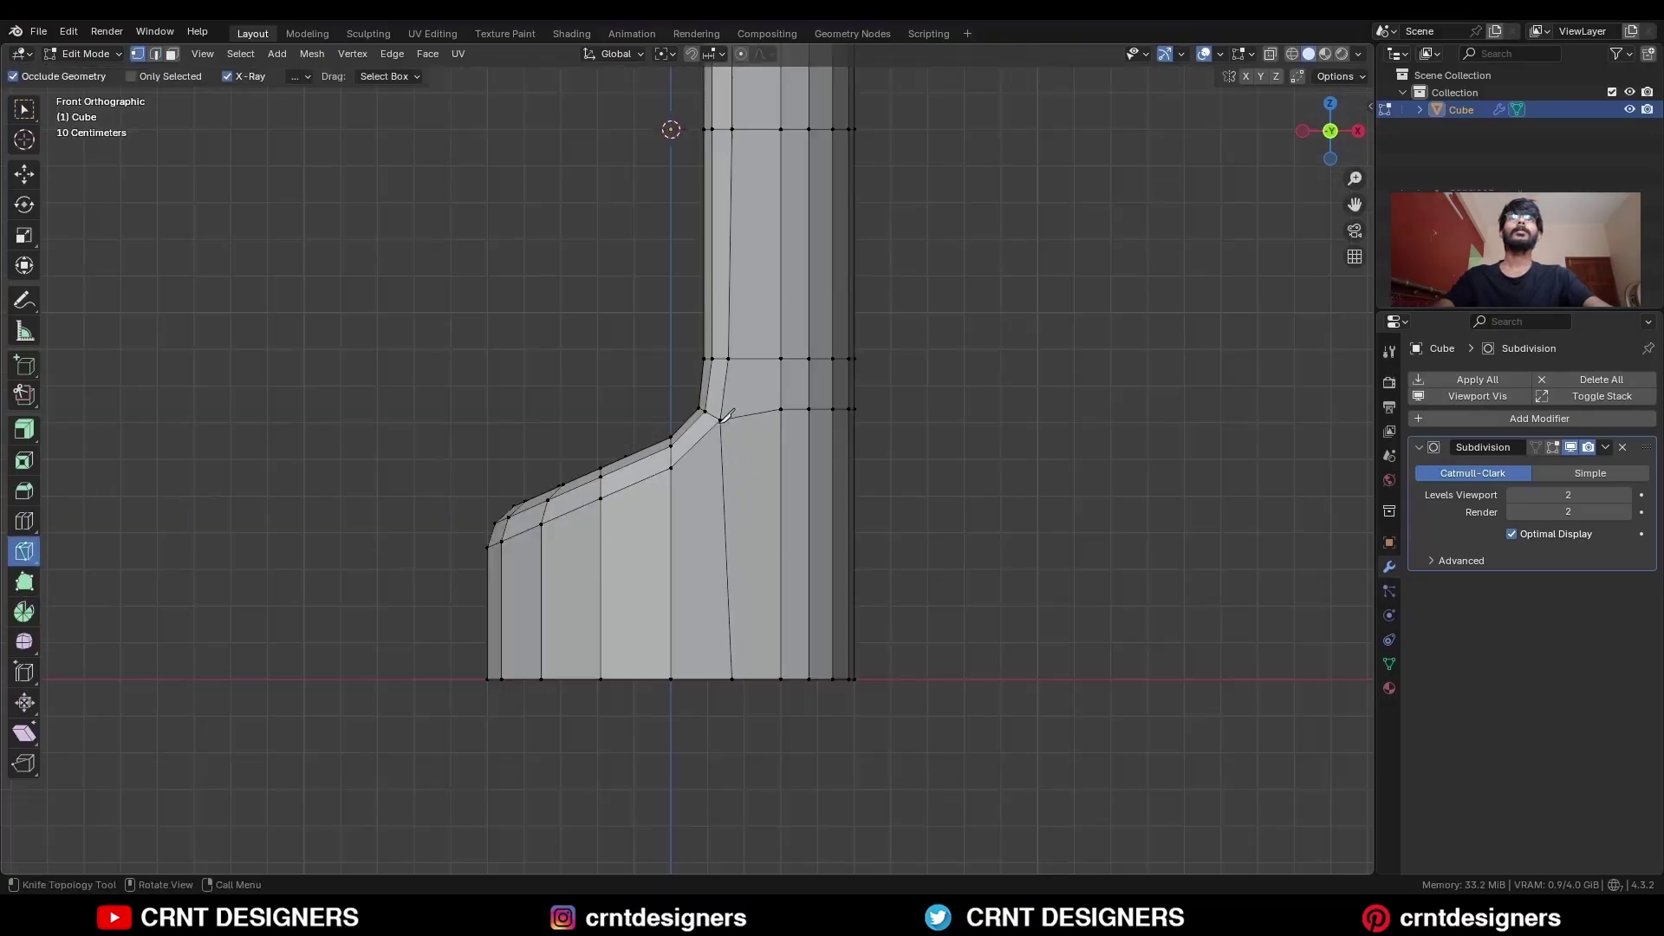
# Knife-cut straight down from the lower inner corner's outer vertex to the base and dissolve the old slanted edge.
pyautogui.press('space')
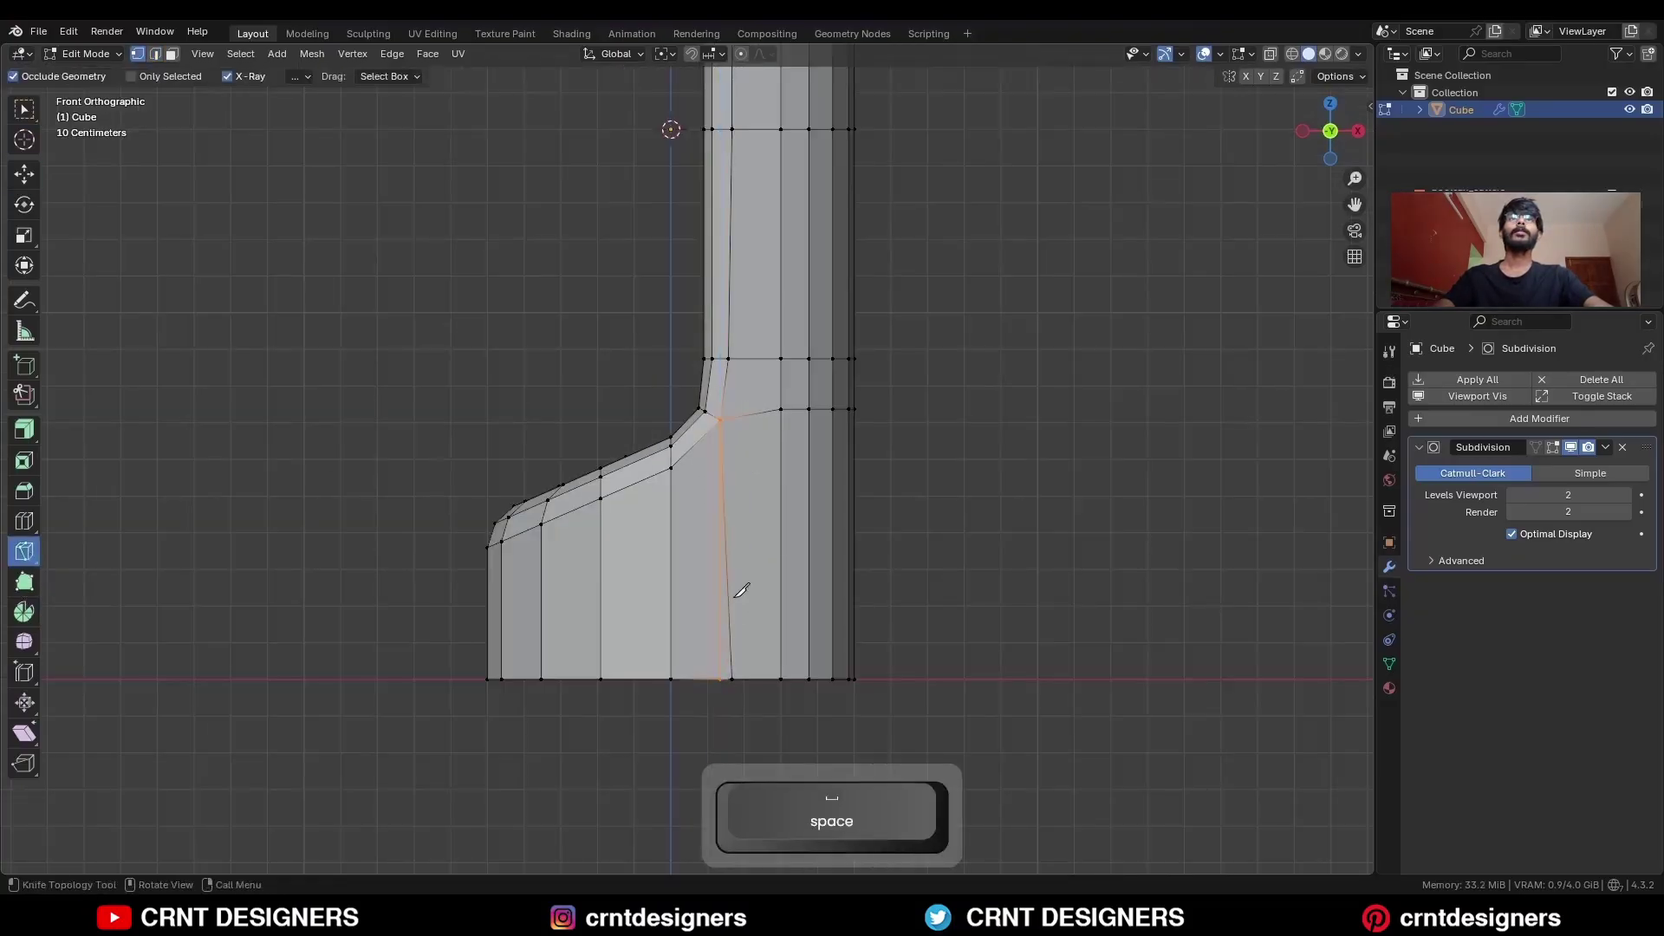
pyautogui.press('c')
pyautogui.hotkey('ctrl', 'x')
# Knife-cut horizontally along X from the lower inner corner's outer vertex through to the column's back.
pyautogui.moveTo(824, 508); pyautogui.dragTo(857, 542, button='middle')
pyautogui.press('x')
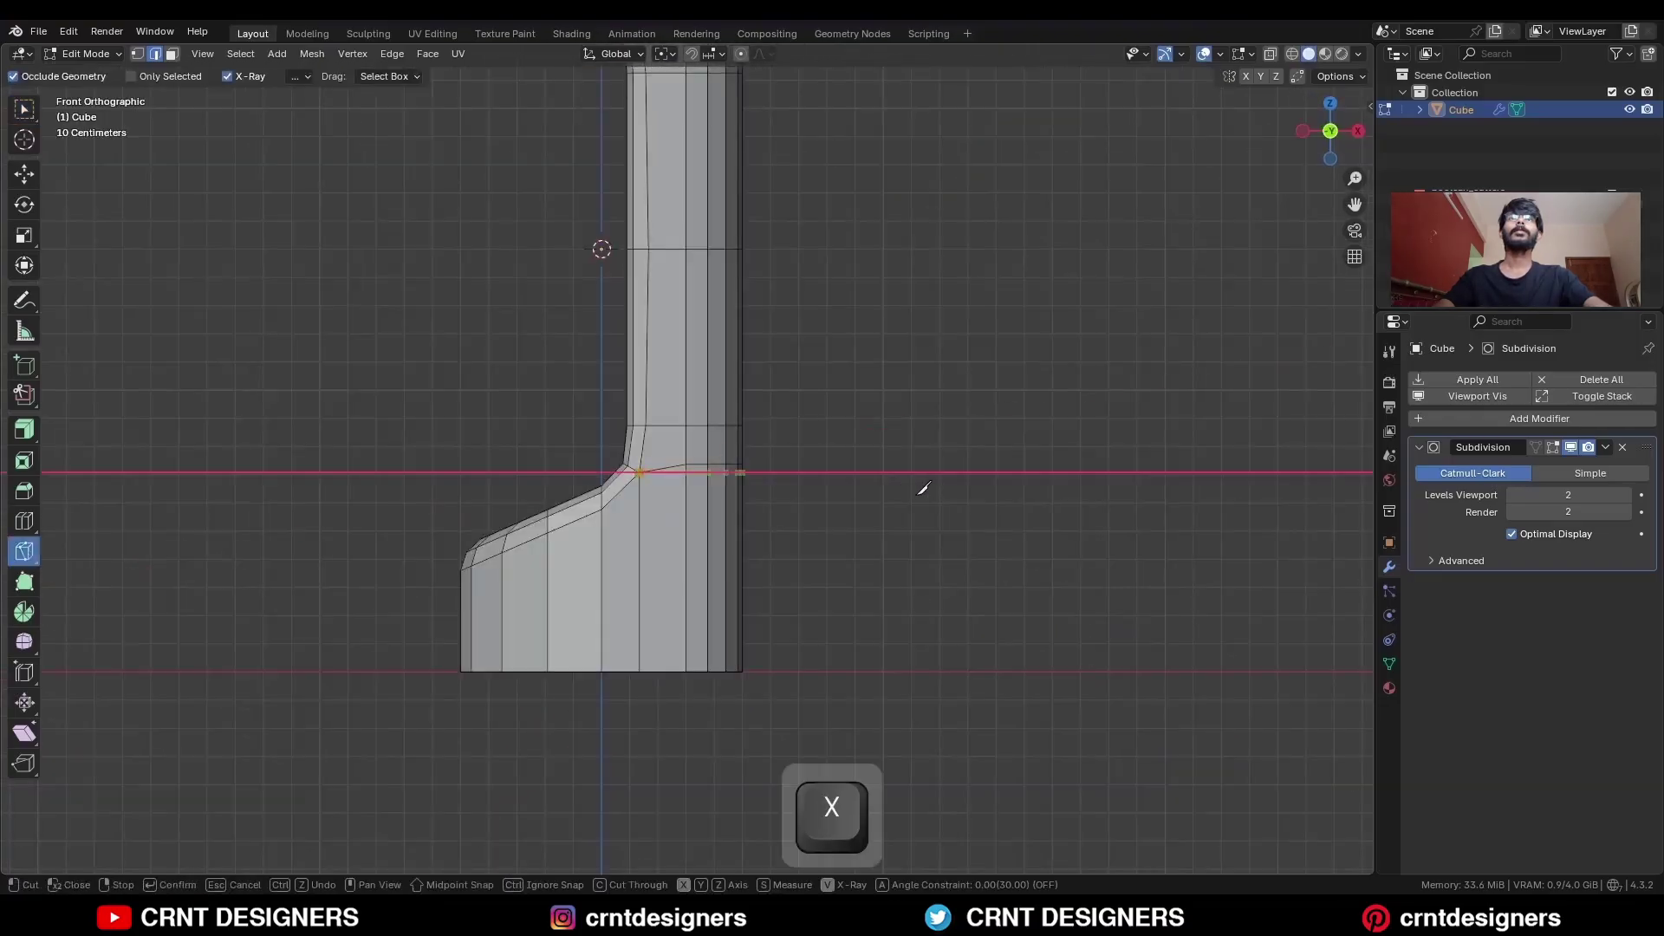
pyautogui.press('space')
# Add two evenly spaced loop cuts around the column between its middle and the cut above the foot.
pyautogui.keyDown('shift'); pyautogui.moveTo(670, 290); pyautogui.dragTo(686, 422, button='middle'); pyautogui.keyUp('shift')
pyautogui.hotkey('ctrl', 'r')
pyautogui.click(720, 453)
pyautogui.rightClick(720, 454)
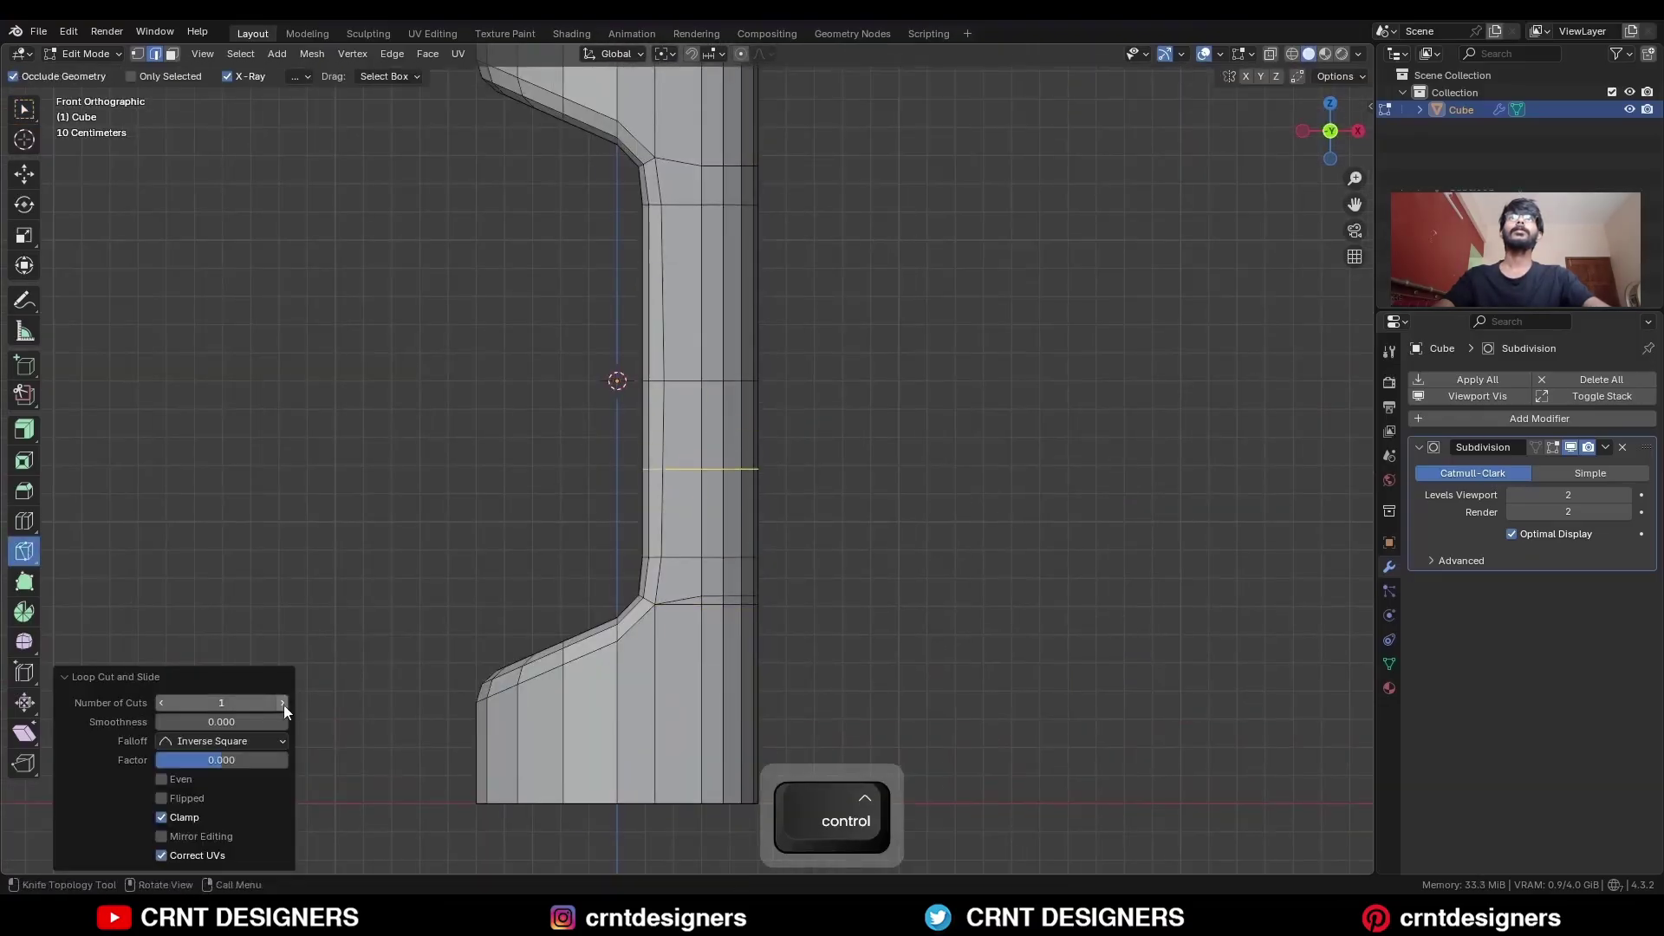
pyautogui.click(282, 704)
# Dissolve the old bent edge loop beside the new horizontal cut at the lower inner corner.
pyautogui.press('c')
pyautogui.keyDown('alt'); pyautogui.click(680, 597); pyautogui.keyUp('alt')
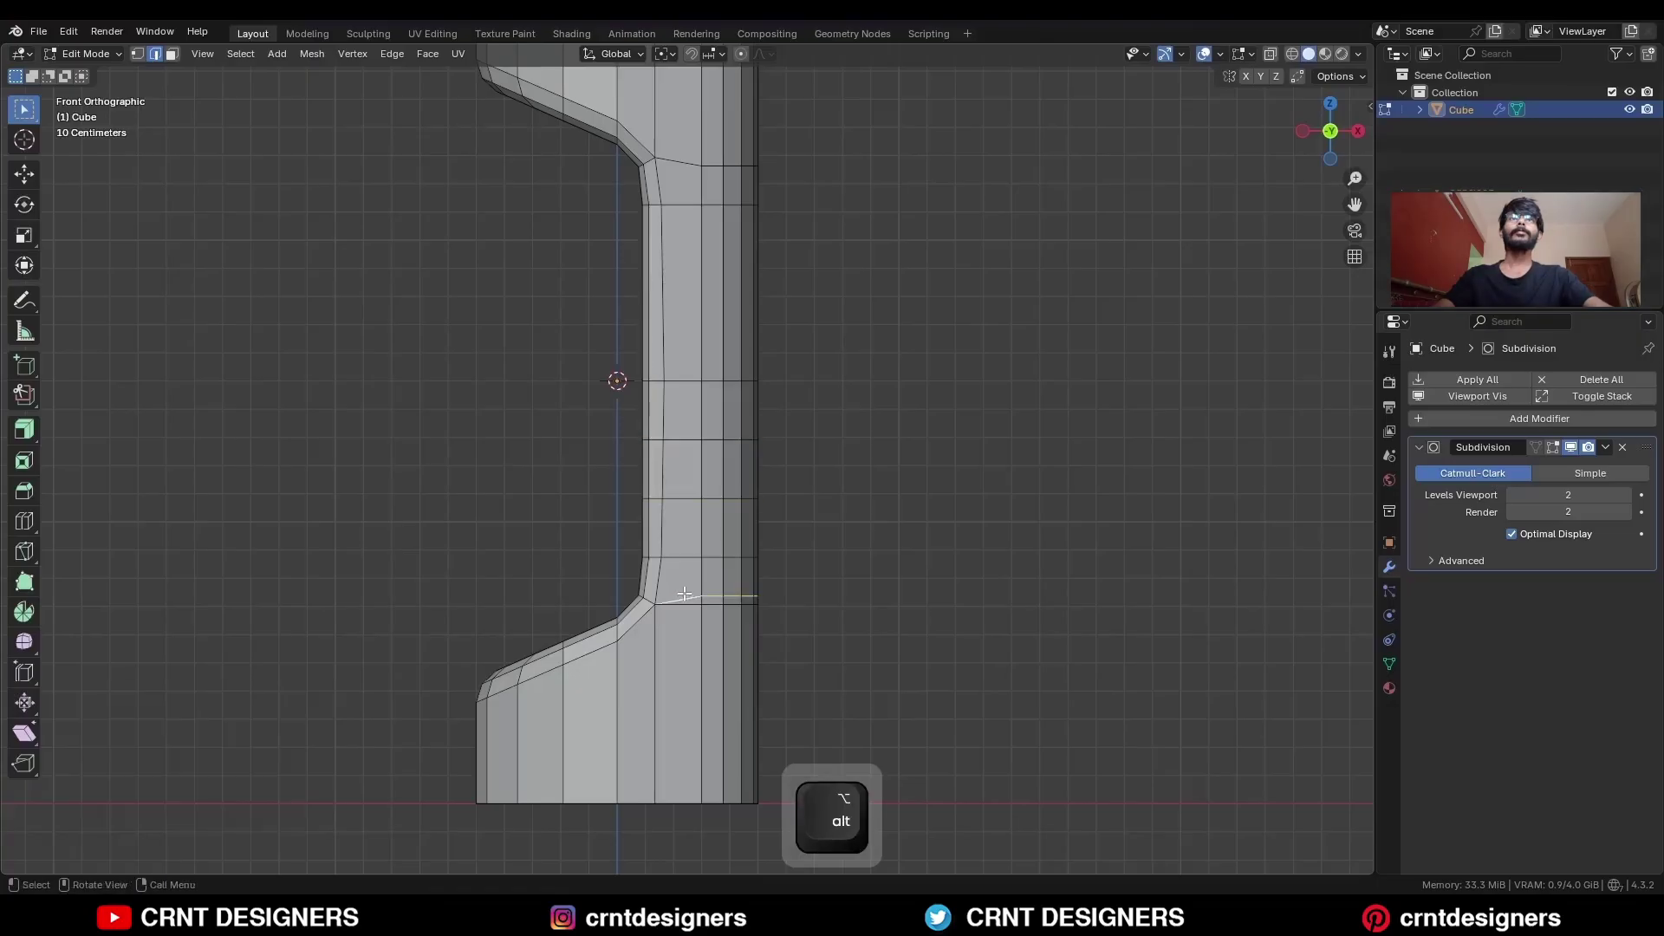
pyautogui.hotkey('ctrl', 'x')
# Add a centred loop cut around the lower foot and set the number of cuts to 2.
pyautogui.keyDown('shift'); pyautogui.moveTo(661, 676); pyautogui.dragTo(720, 467, button='middle'); pyautogui.keyUp('shift')
pyautogui.hotkey('ctrl', 'r')
pyautogui.click(713, 518)
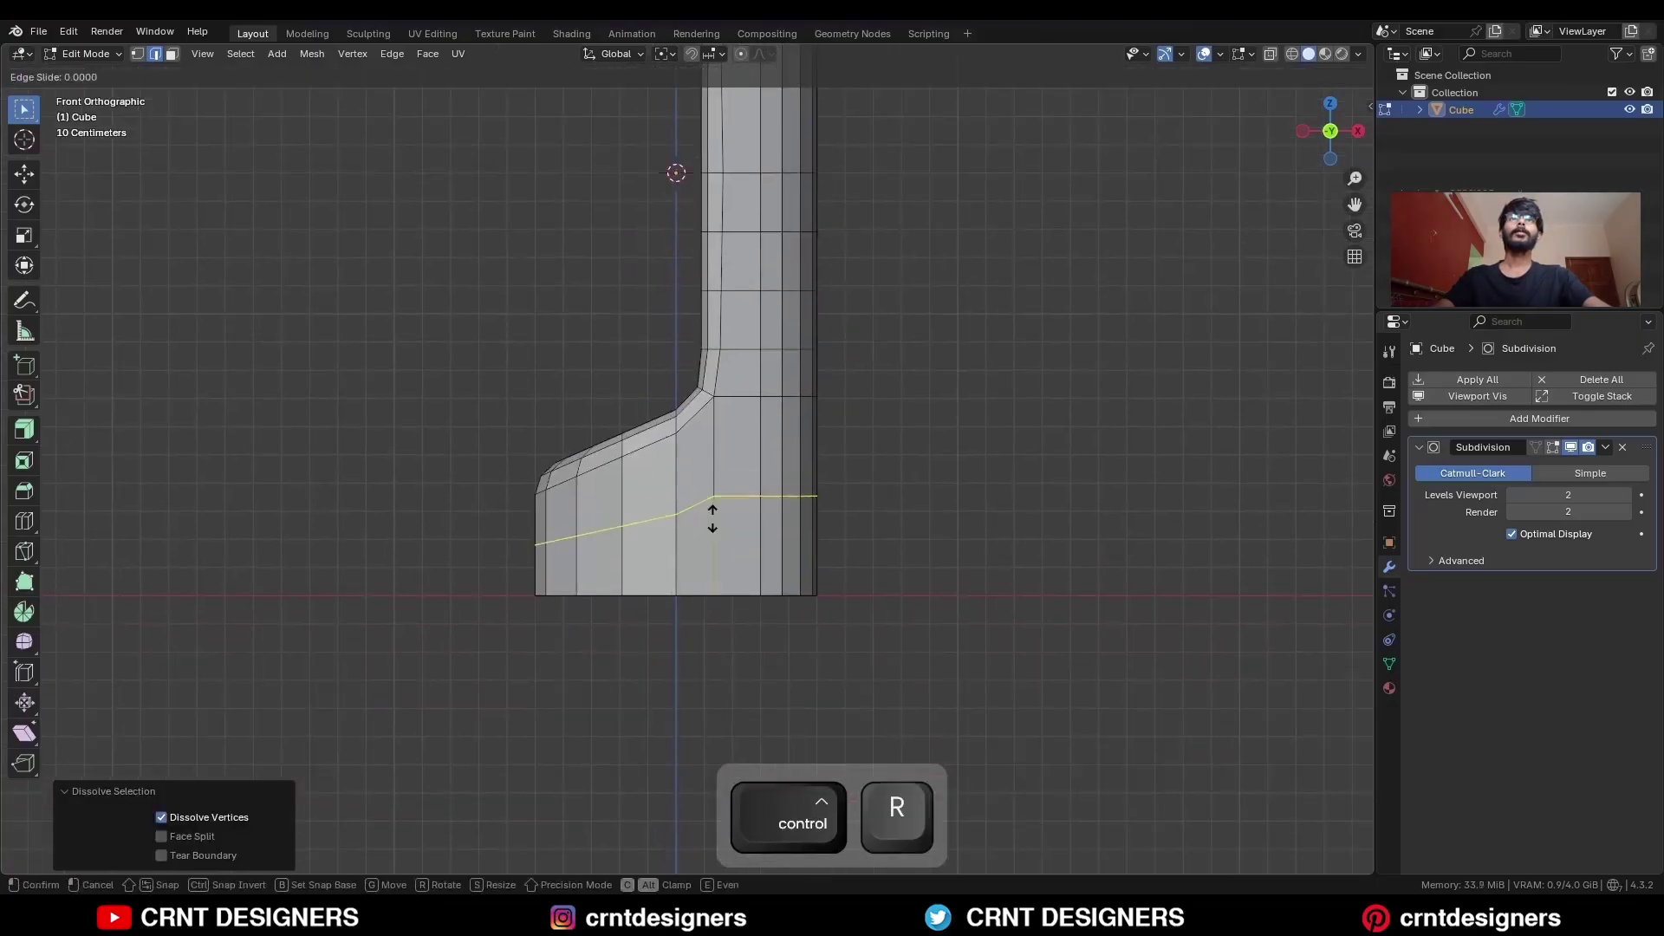
pyautogui.rightClick(712, 518)
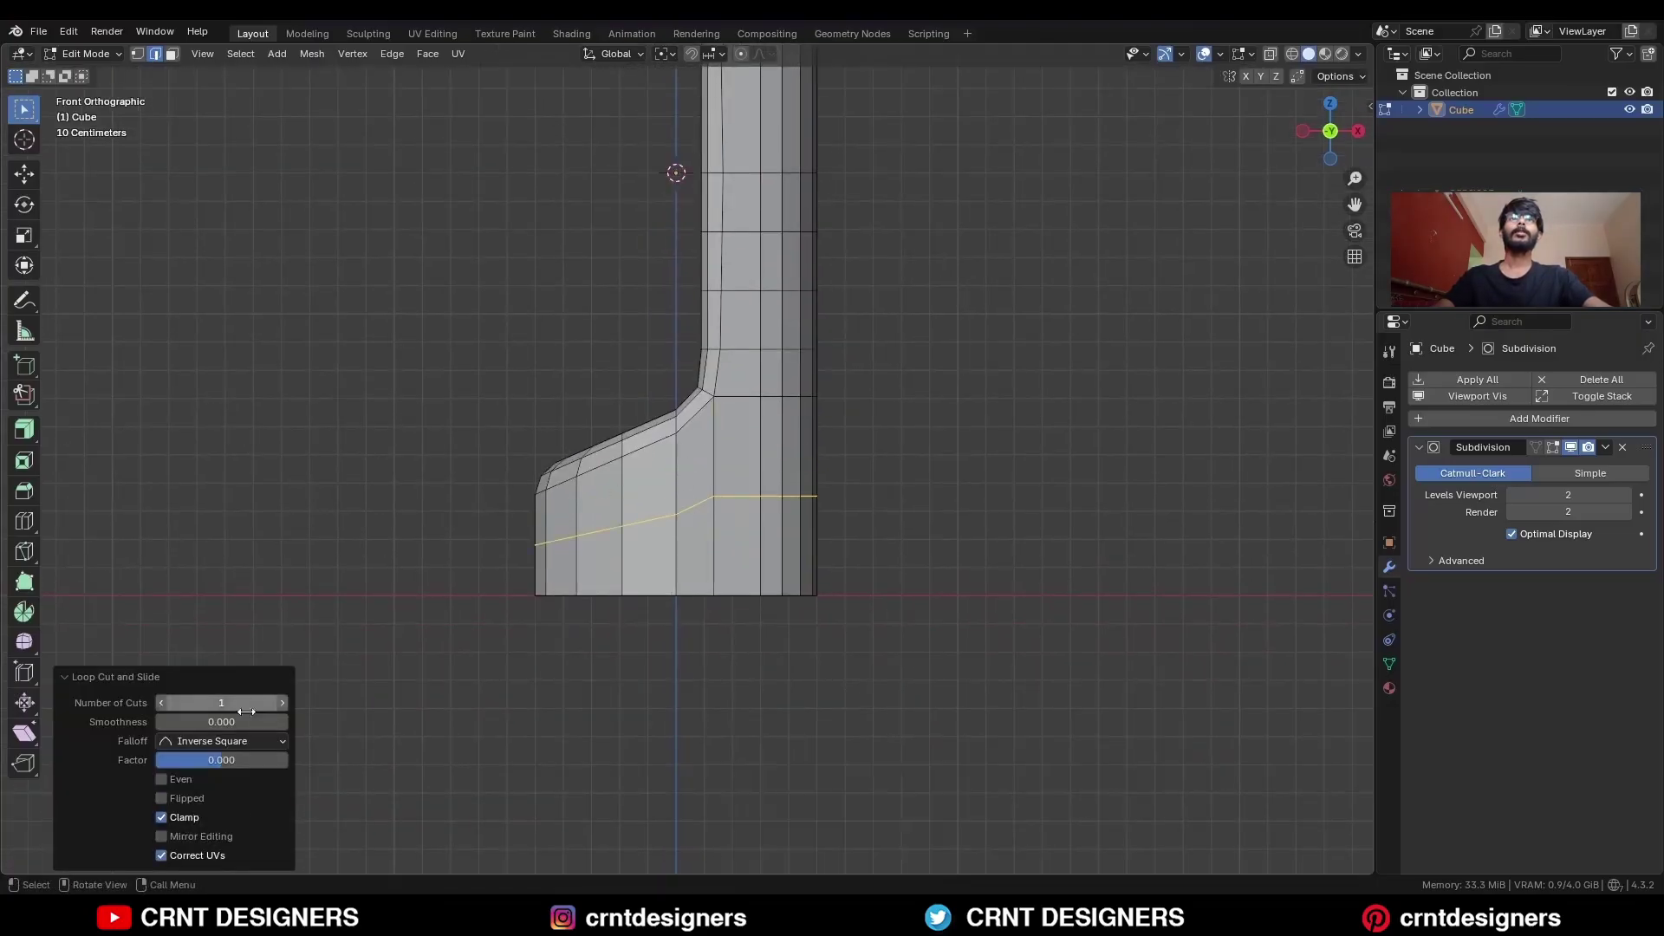
pyautogui.click(282, 702)
# Inset the two flat faces on the underside of the lower foot to form a narrow border ring.
pyautogui.press('3')
pyautogui.moveTo(928, 557); pyautogui.dragTo(742, 476, button='middle')
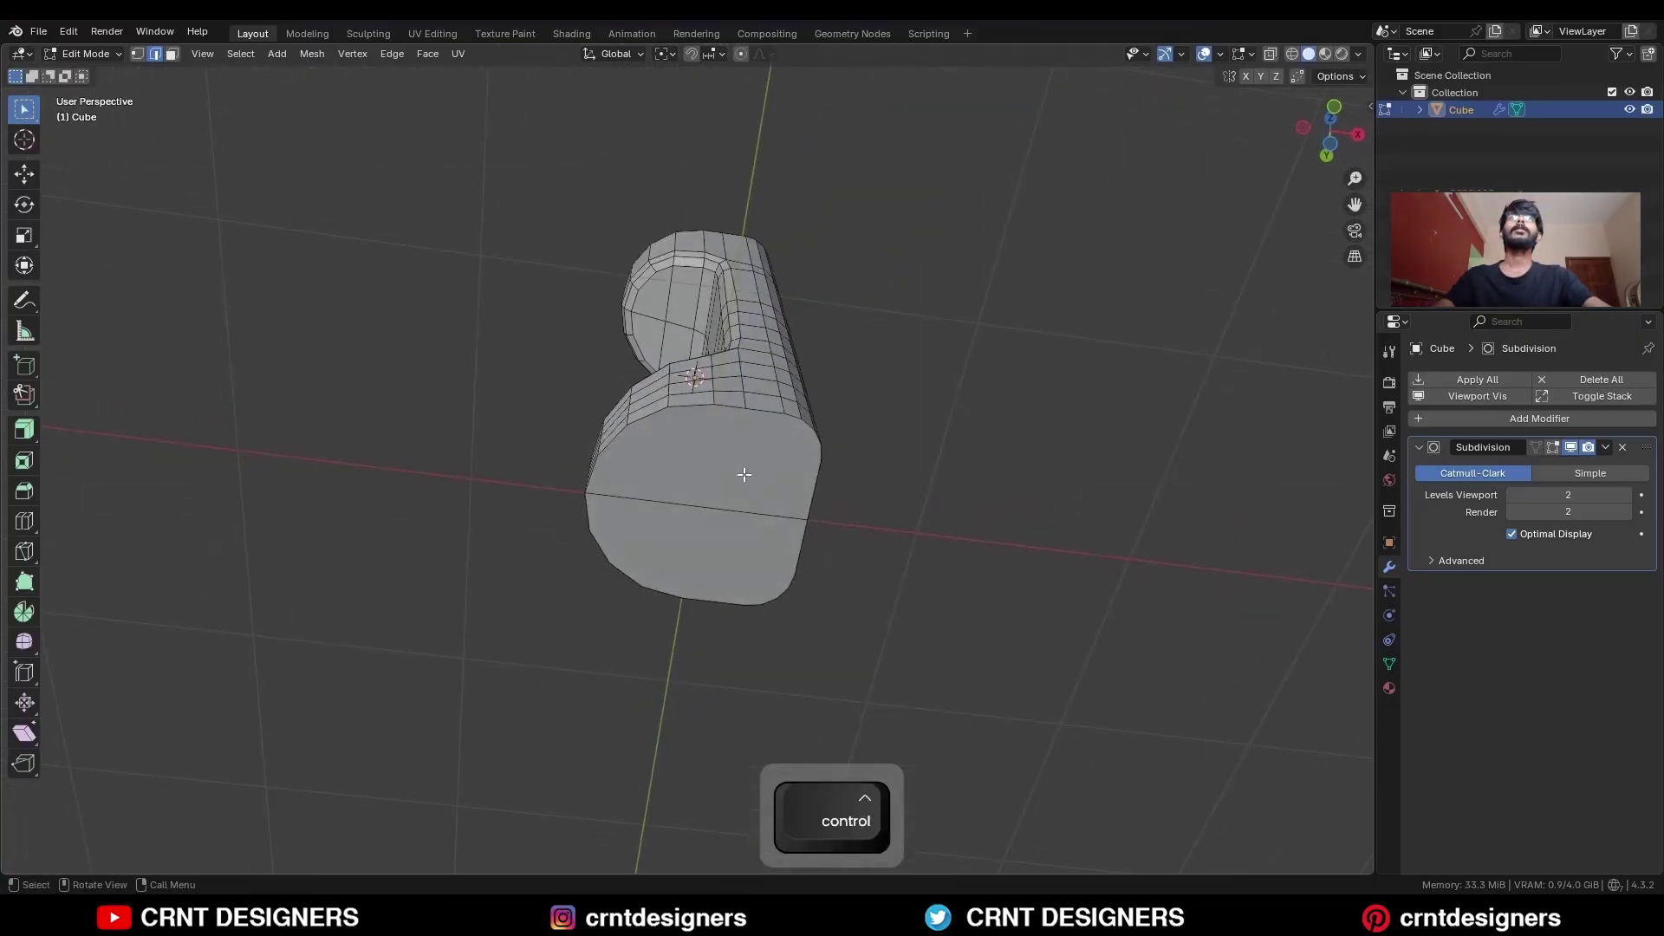
pyautogui.click(724, 569)
pyautogui.keyDown('ctrl'); pyautogui.moveTo(724, 570); pyautogui.dragTo(962, 401, button='middle'); pyautogui.keyUp('ctrl')
pyautogui.press('i')
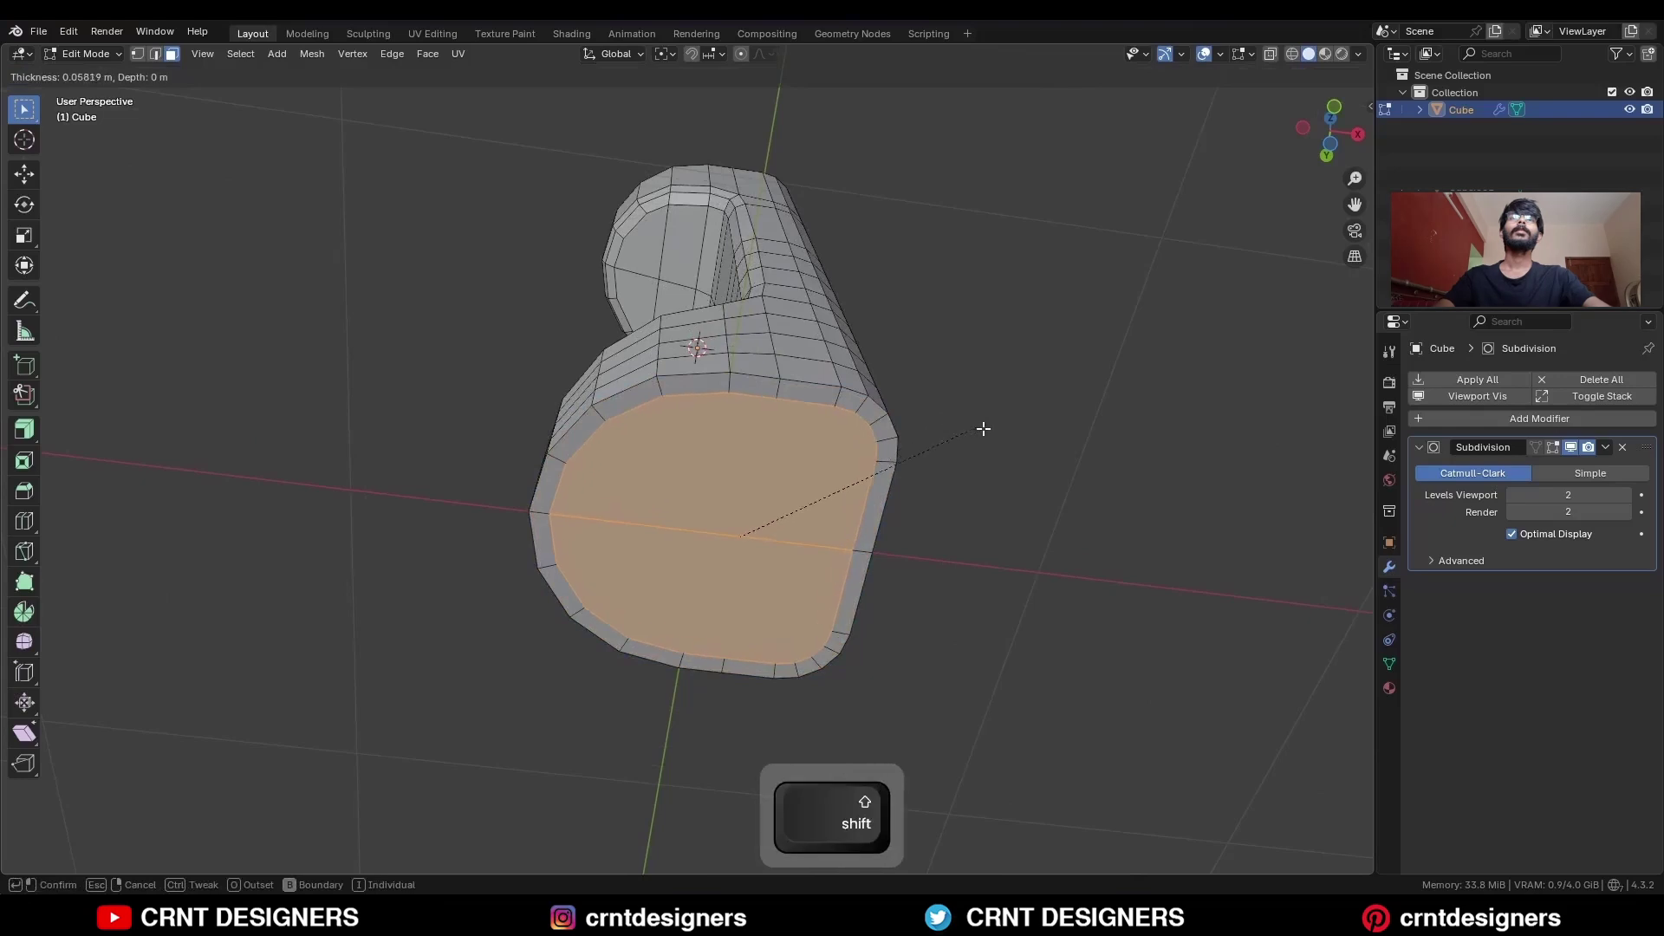
pyautogui.keyDown('shift'); pyautogui.click(1015, 429); pyautogui.keyUp('shift')
# Delete the inset faces inside the border ring on the foot's underside.
pyautogui.press('shift+KP_7')
pyautogui.press('x')
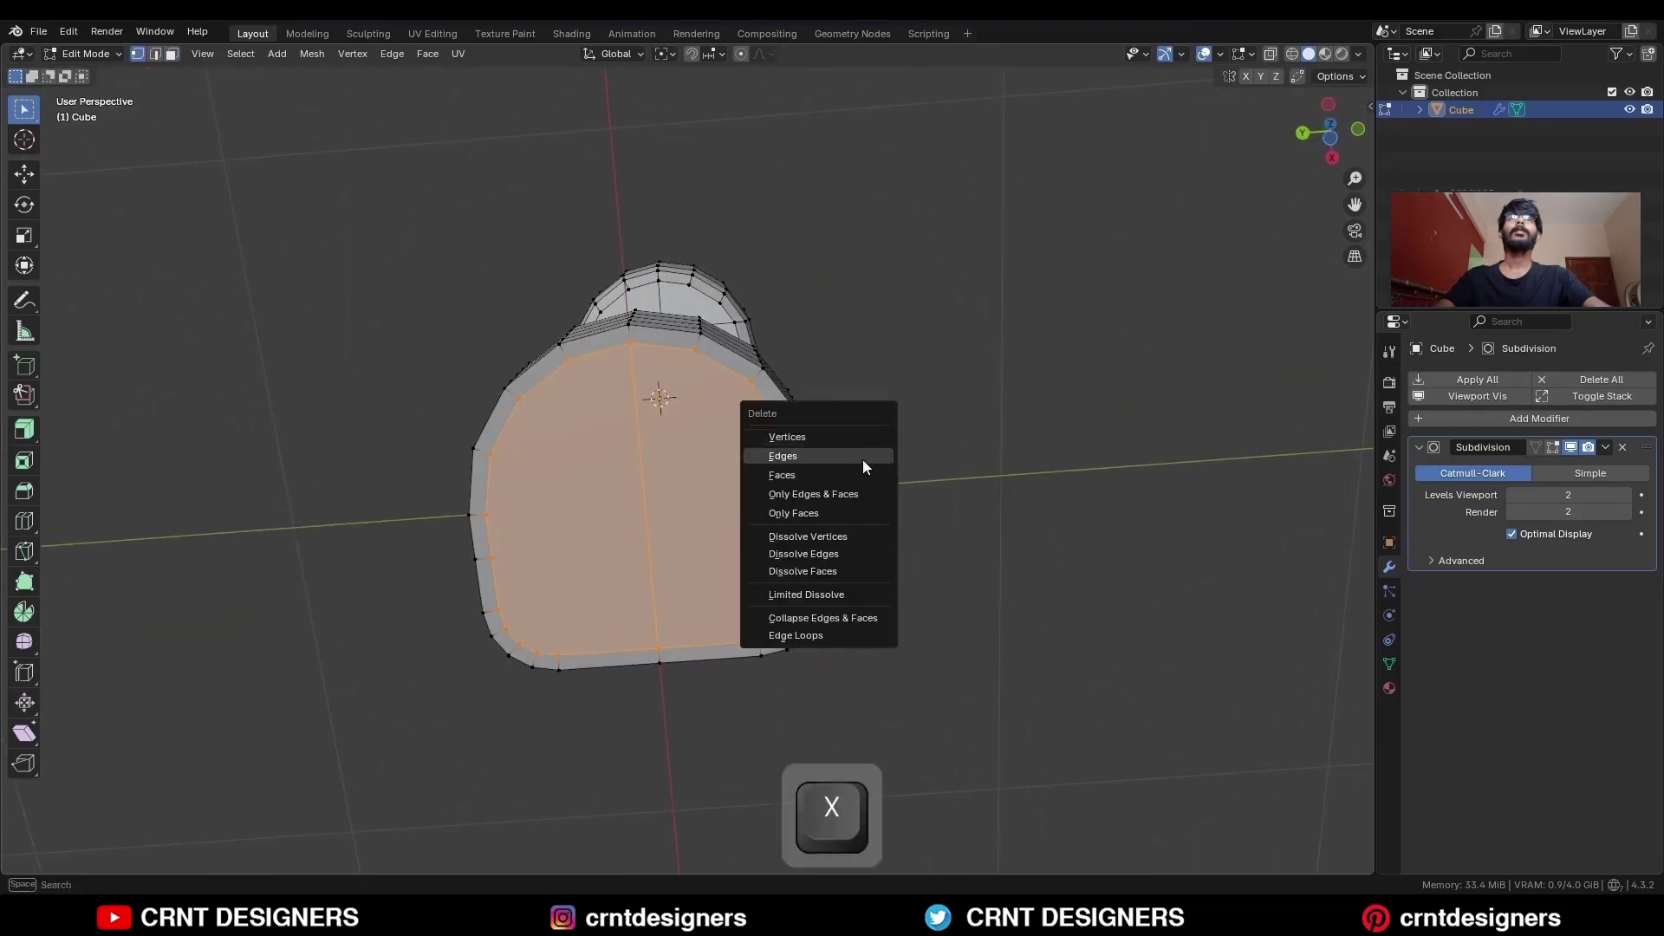
pyautogui.click(858, 479)
# Grid fill the open inner edge loop on the foot's underside with Simple Blending enabled.
pyautogui.keyDown('alt'); pyautogui.click(776, 403); pyautogui.keyUp('alt')
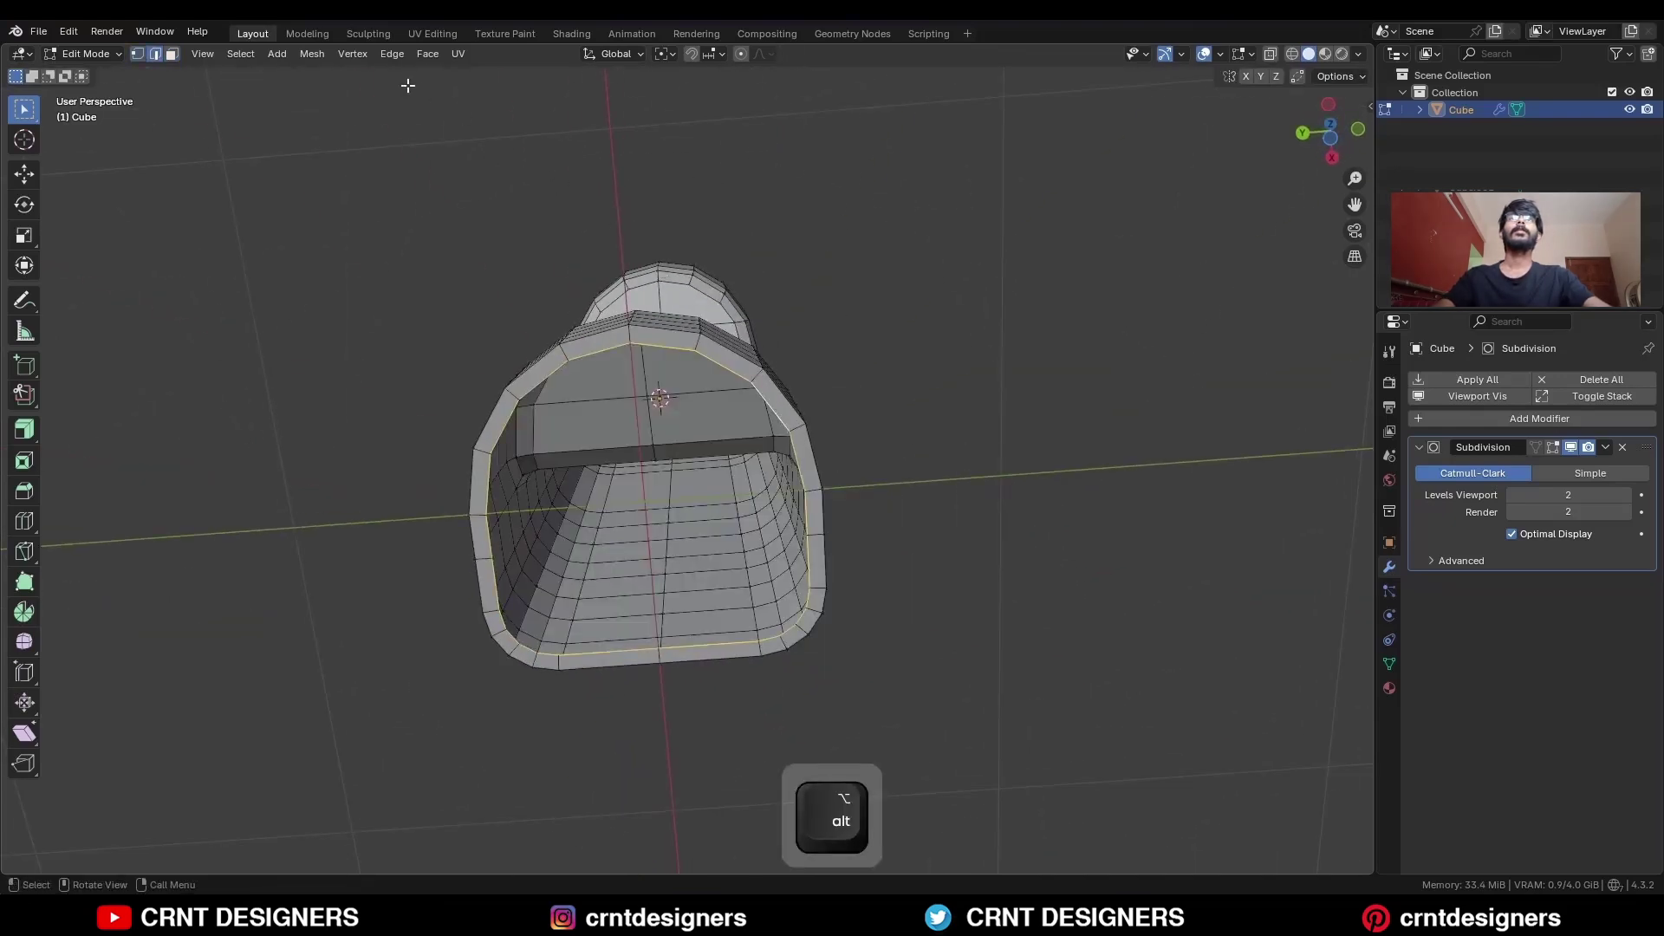
pyautogui.click(428, 53)
pyautogui.click(479, 260)
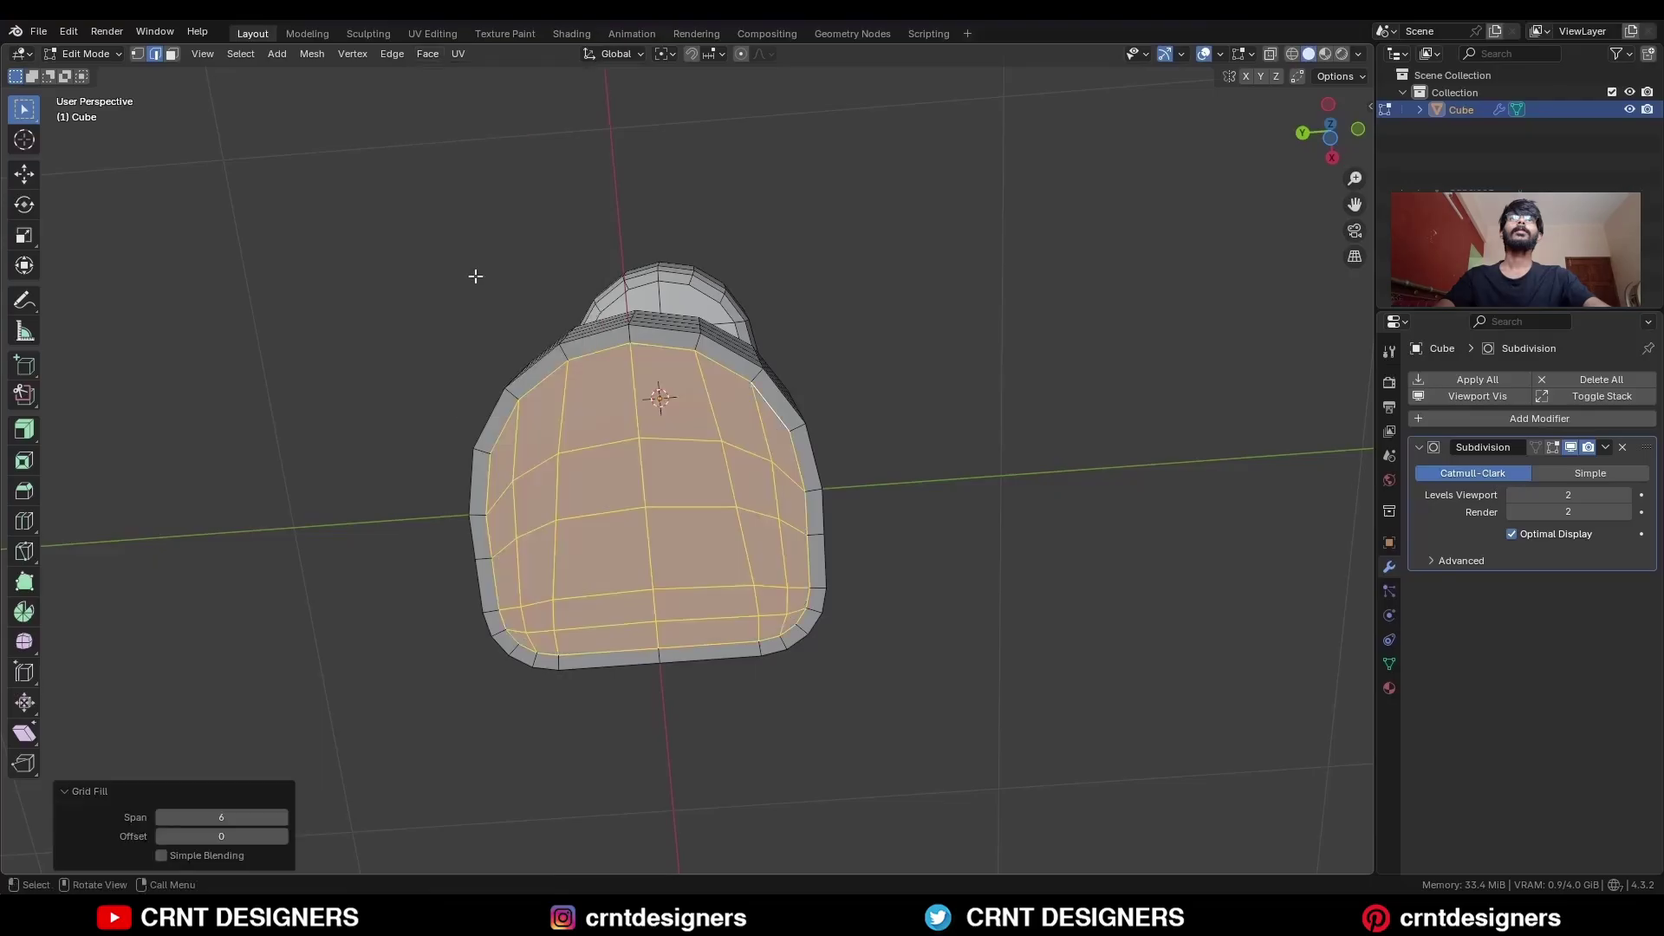
pyautogui.moveTo(476, 276); pyautogui.dragTo(564, 299, button='middle')
pyautogui.click(161, 855)
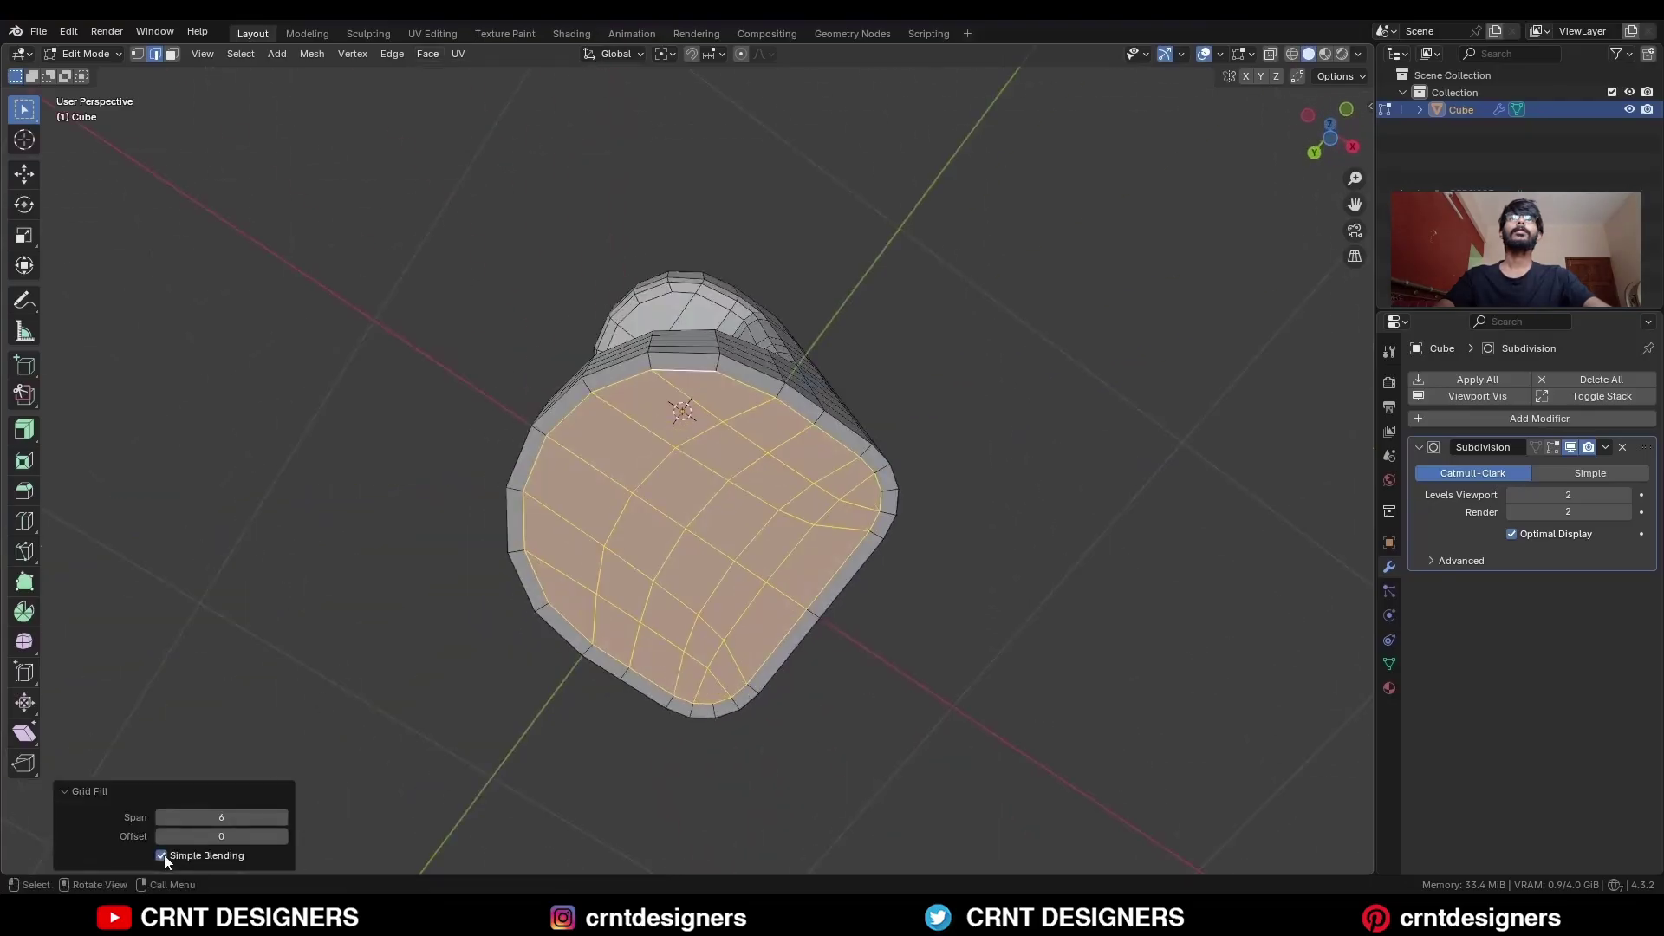
pyautogui.moveTo(712, 582); pyautogui.dragTo(738, 544, button='middle')
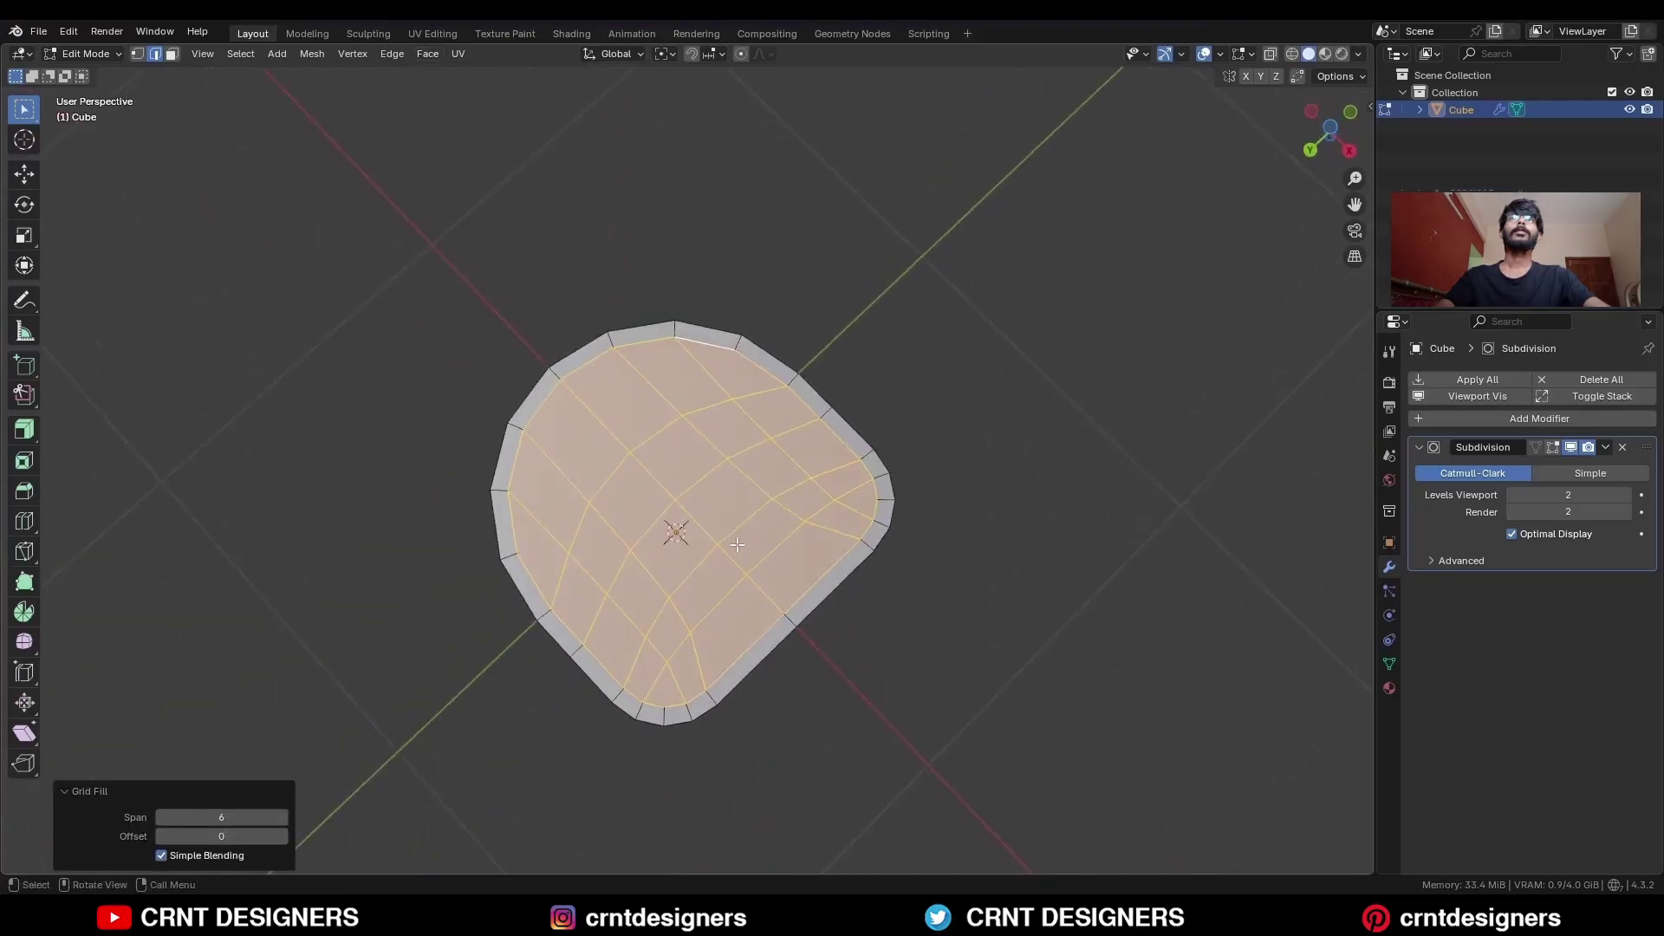
pyautogui.click(1023, 466)
# Bevel the foot's outer bottom edge loop with 1 segment and a width of 0.035 m.
pyautogui.moveTo(892, 438); pyautogui.dragTo(798, 392, button='middle')
pyautogui.press('2')
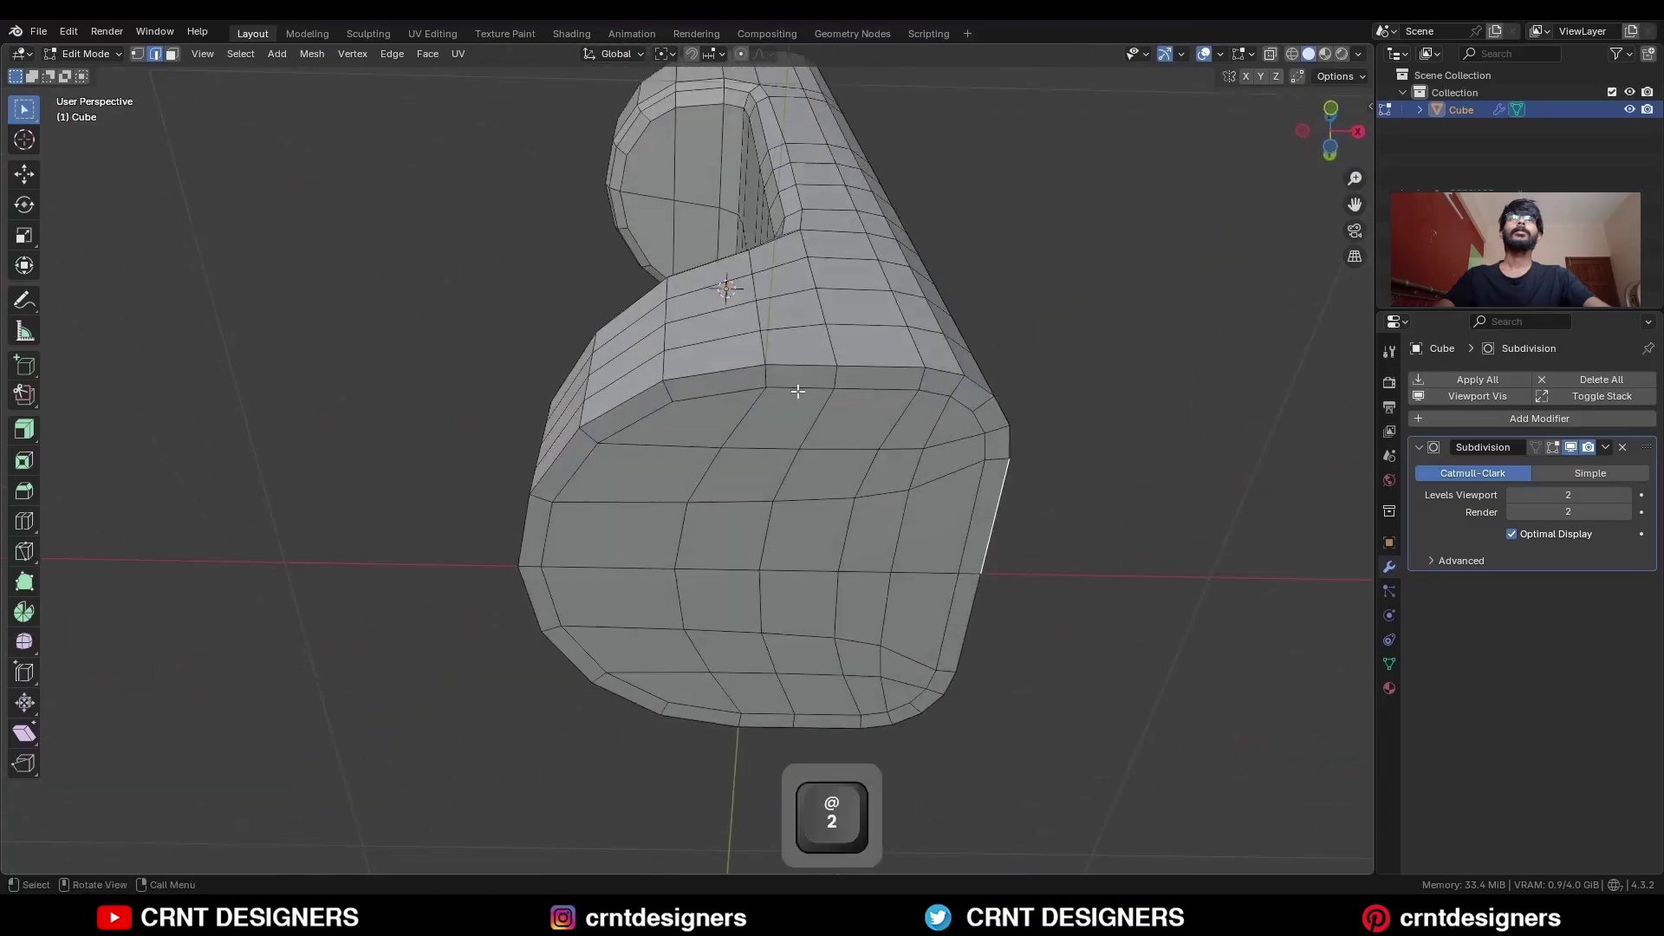
pyautogui.hotkey('ctrl', 'b')
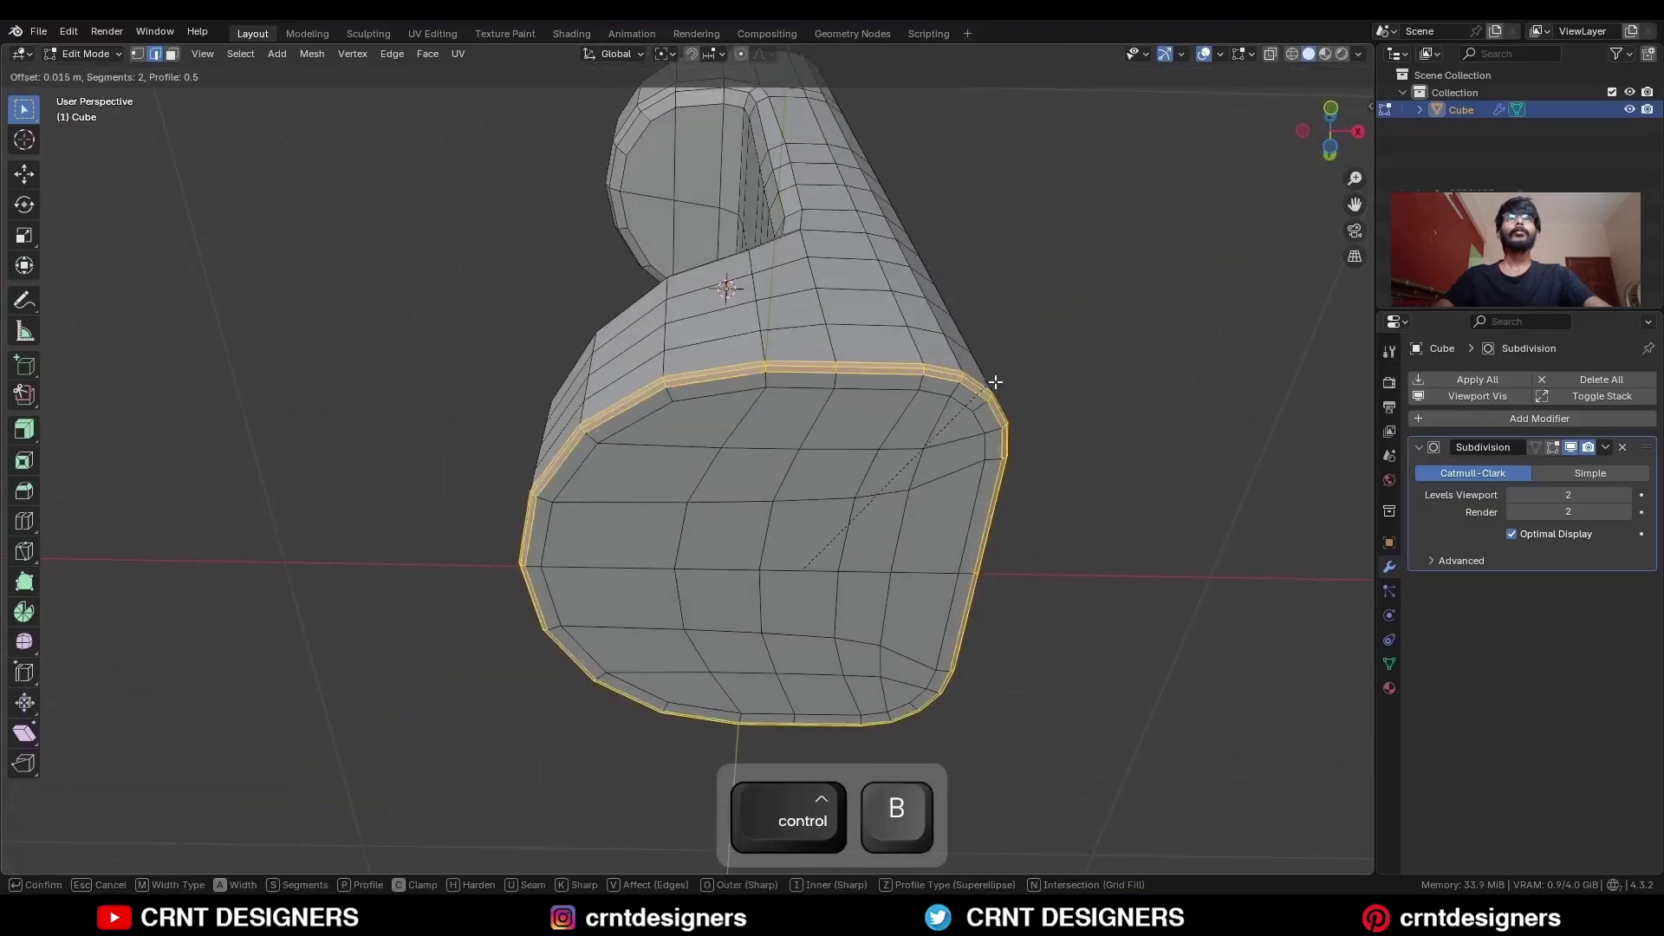
pyautogui.click(984, 391)
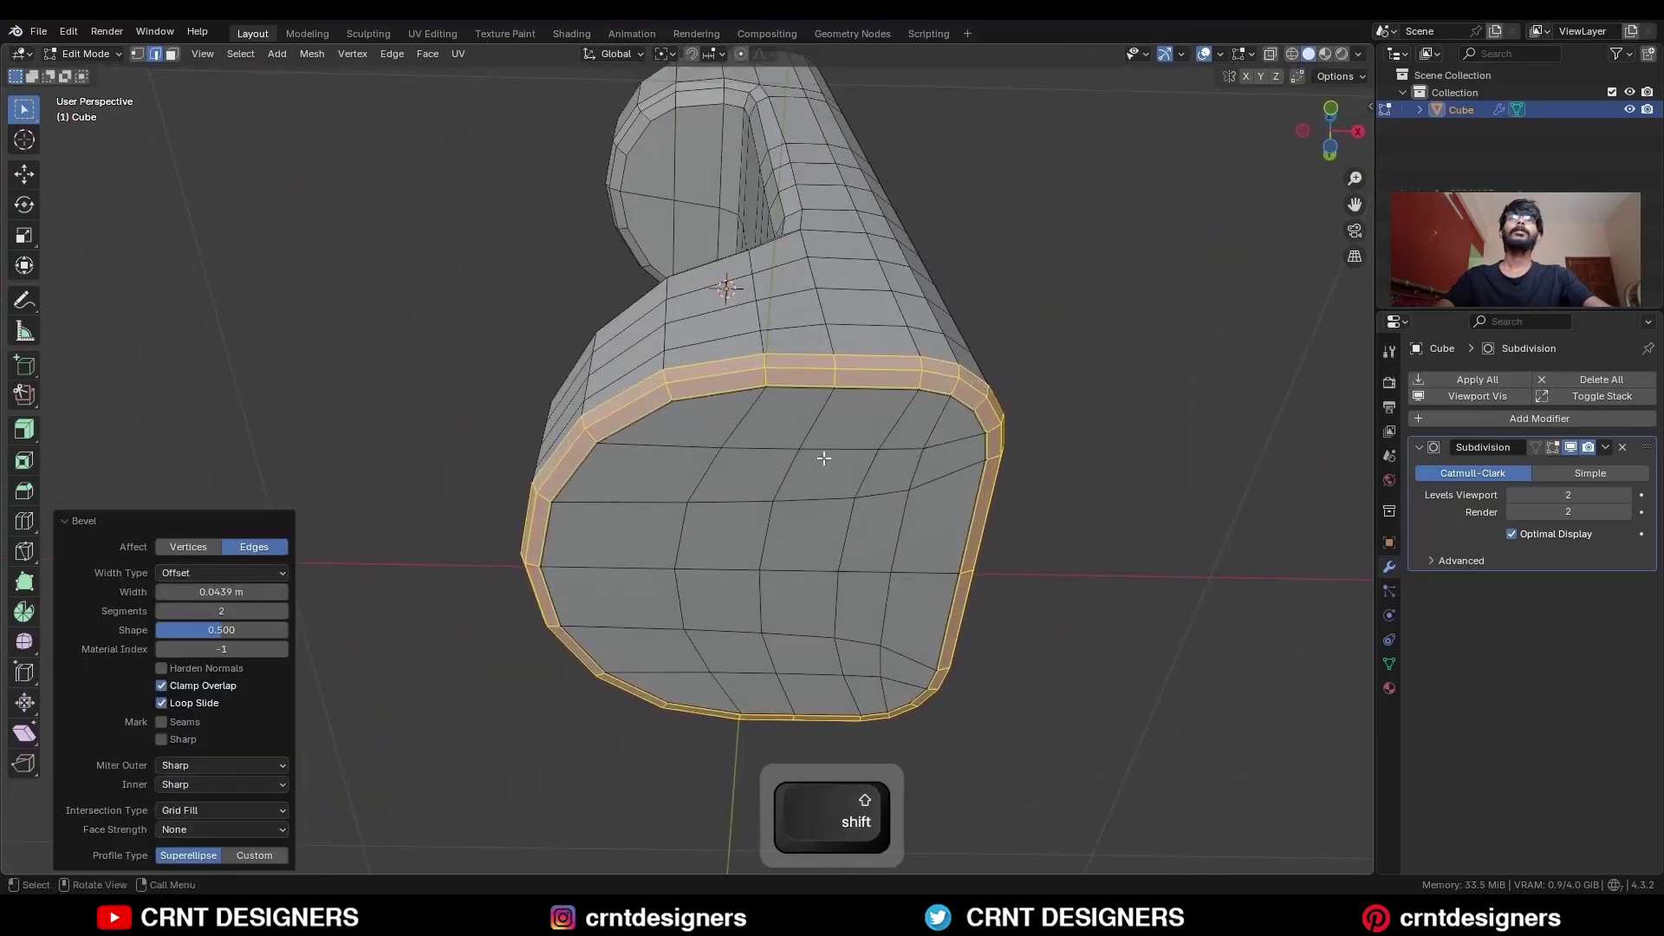
pyautogui.click(177, 606)
pyautogui.write('1')
pyautogui.click(146, 600)
pyautogui.click(229, 591)
pyautogui.moveTo(224, 591); pyautogui.dragTo(190, 585)
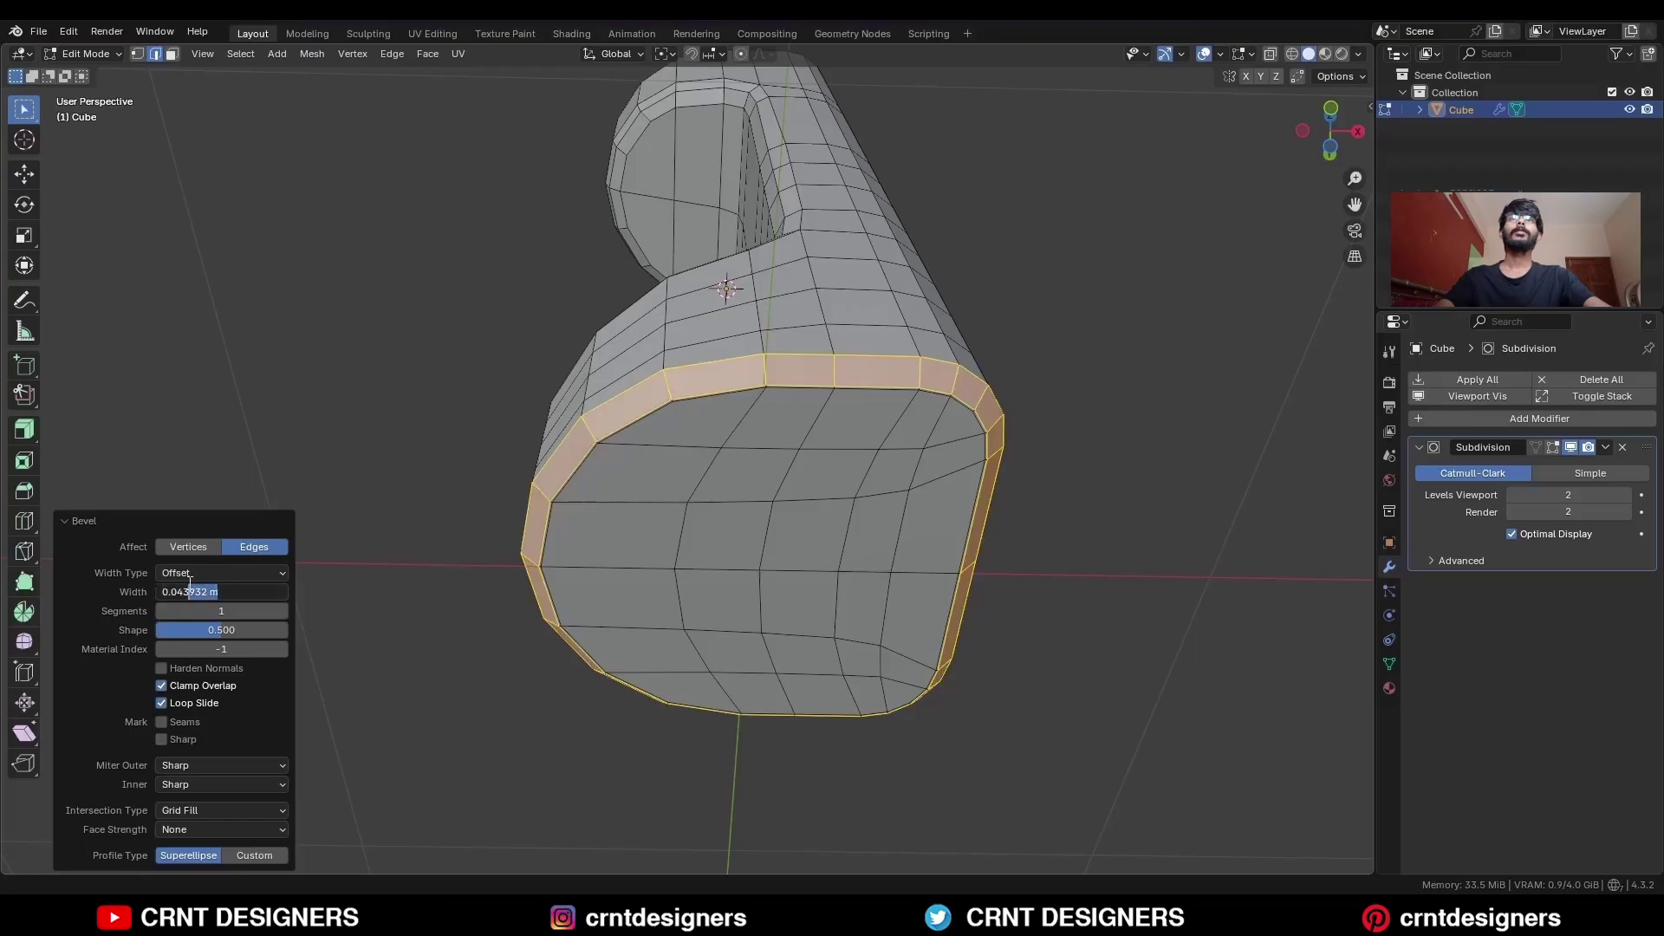
# Add one loop cut within the foot's bottom bevel and another around the foot just above that bevel.
pyautogui.scroll(3, 712, 416)
pyautogui.hotkey('ctrl', 'r')
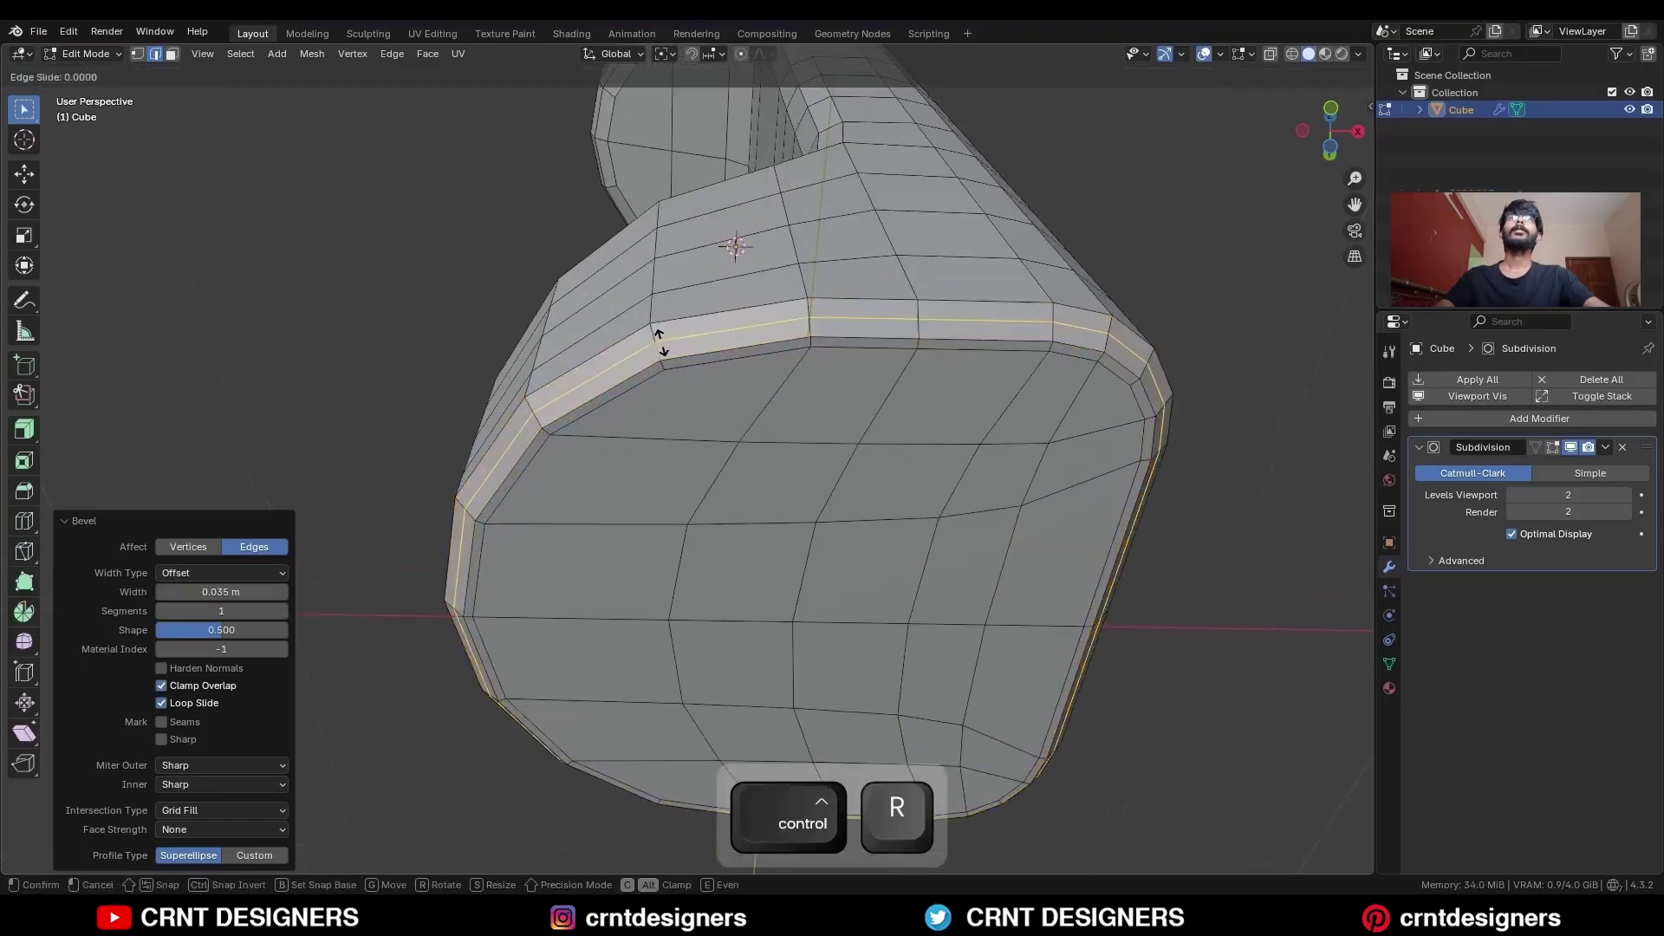
pyautogui.click(661, 327)
pyautogui.click(657, 350)
pyautogui.moveTo(657, 350); pyautogui.dragTo(685, 512, button='middle')
pyautogui.keyDown('shift'); pyautogui.moveTo(684, 512); pyautogui.dragTo(664, 442, button='middle'); pyautogui.keyUp('shift')
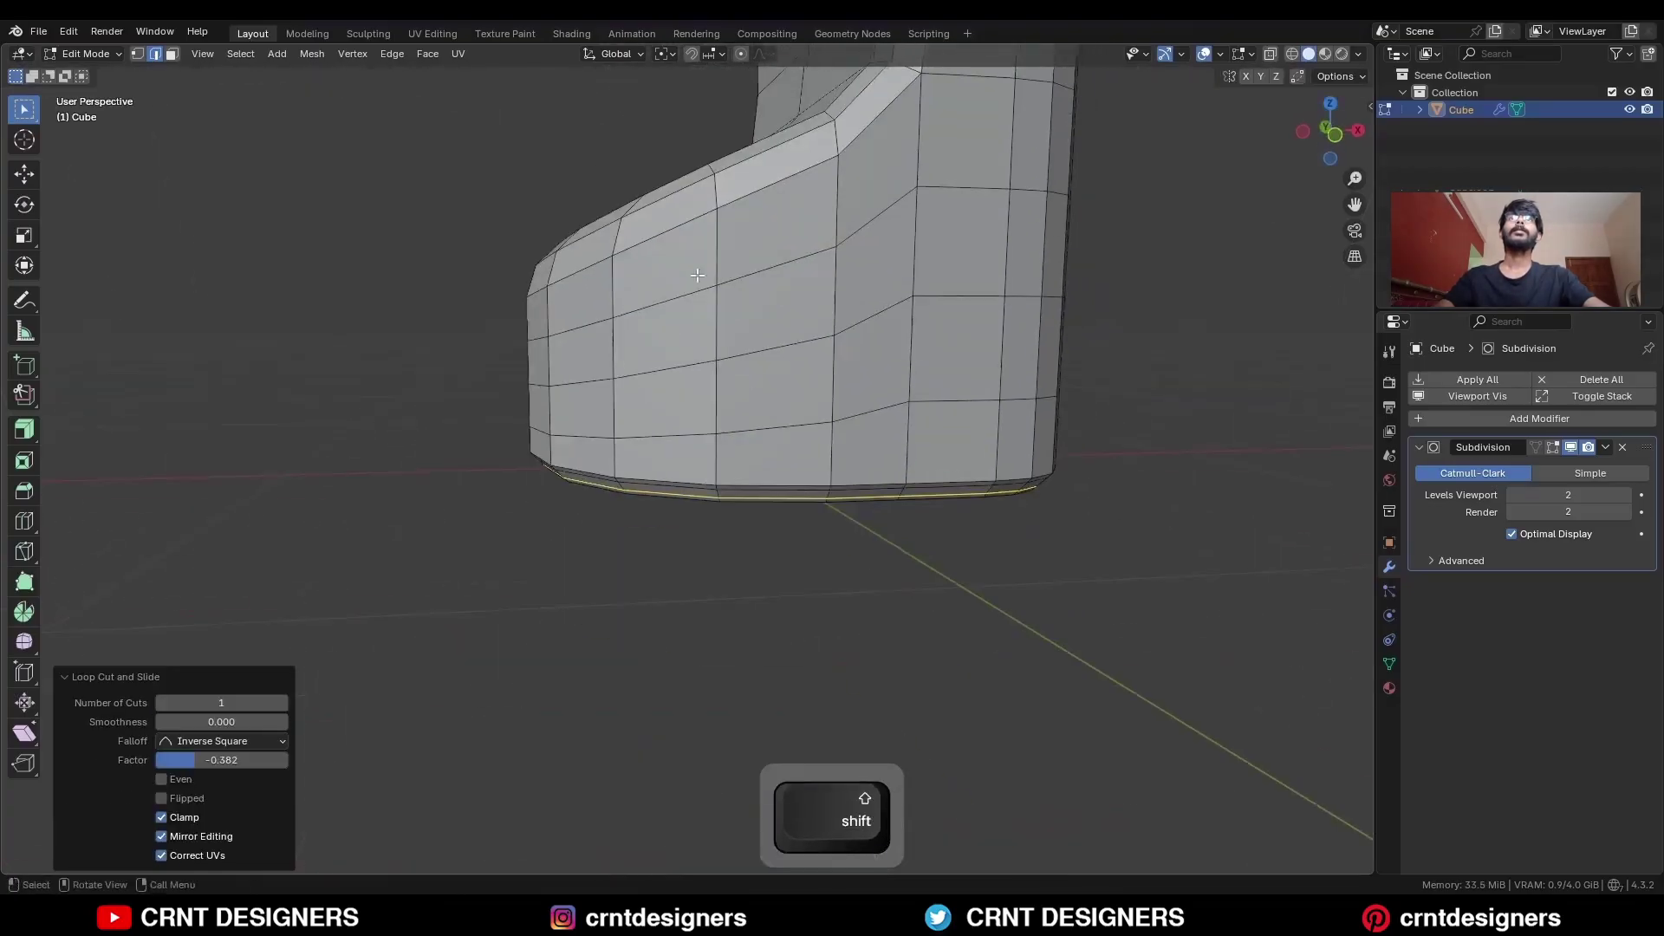
pyautogui.scroll(2, 664, 443)
pyautogui.hotkey('ctrl', 'r')
pyautogui.click(728, 468)
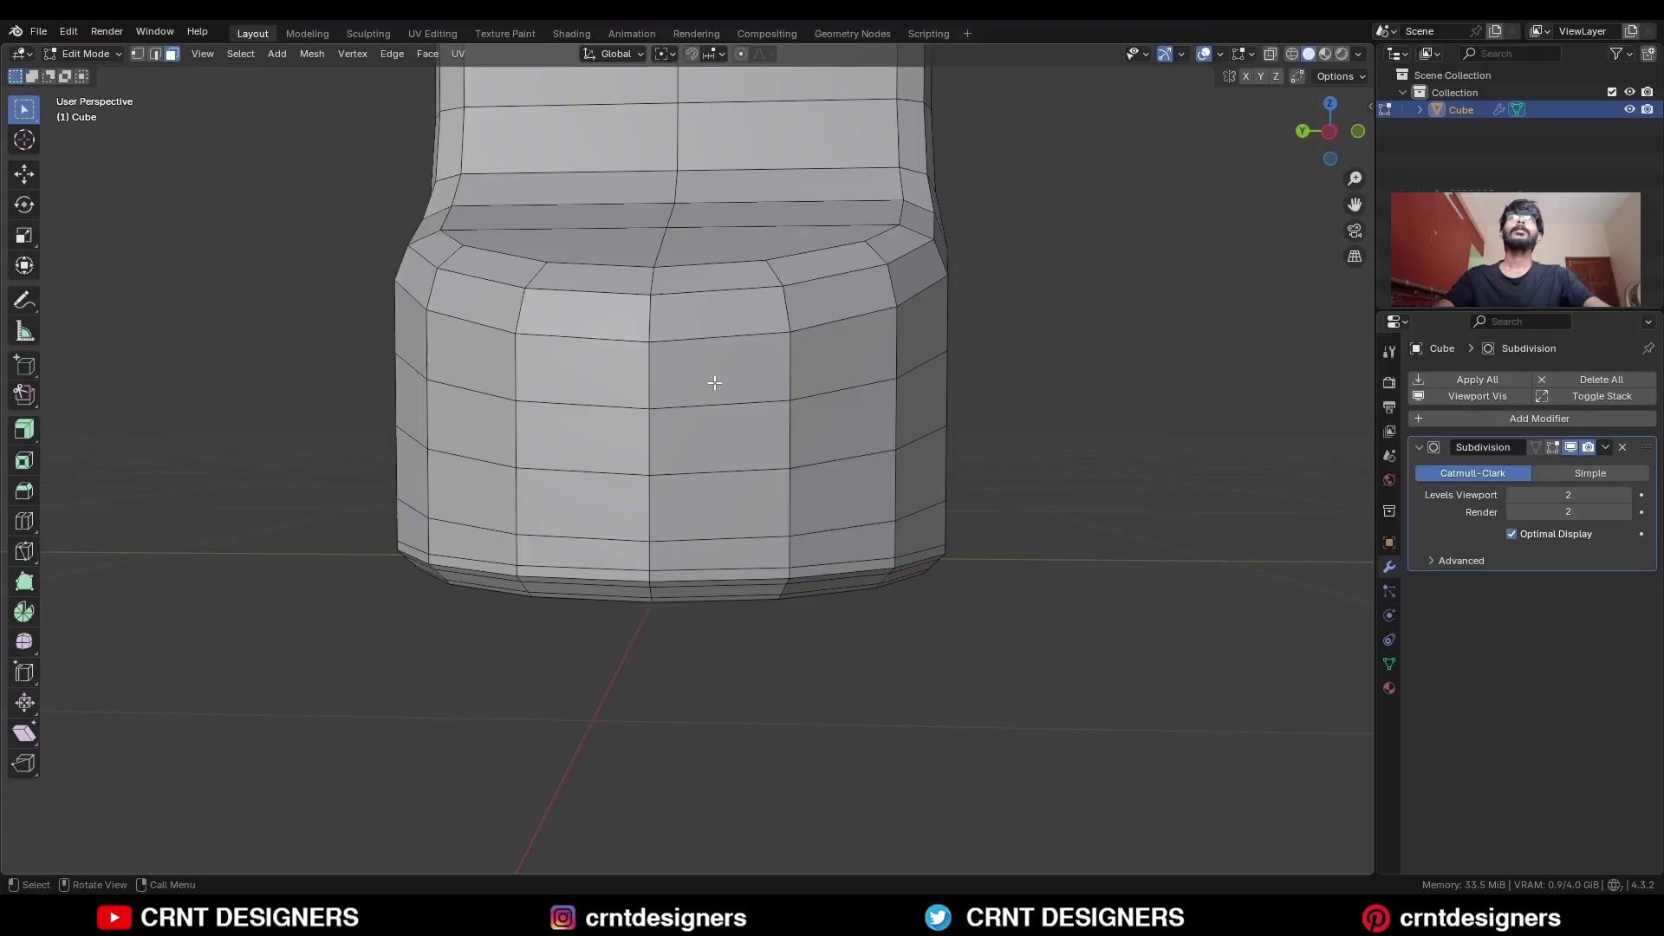
# Inset the central two-column block of faces on the rounded end of the foot.
pyautogui.moveTo(713, 382); pyautogui.dragTo(579, 552)
pyautogui.keyDown('shift'); pyautogui.moveTo(839, 392); pyautogui.dragTo(832, 417, button='middle'); pyautogui.keyUp('shift')
pyautogui.press('i')
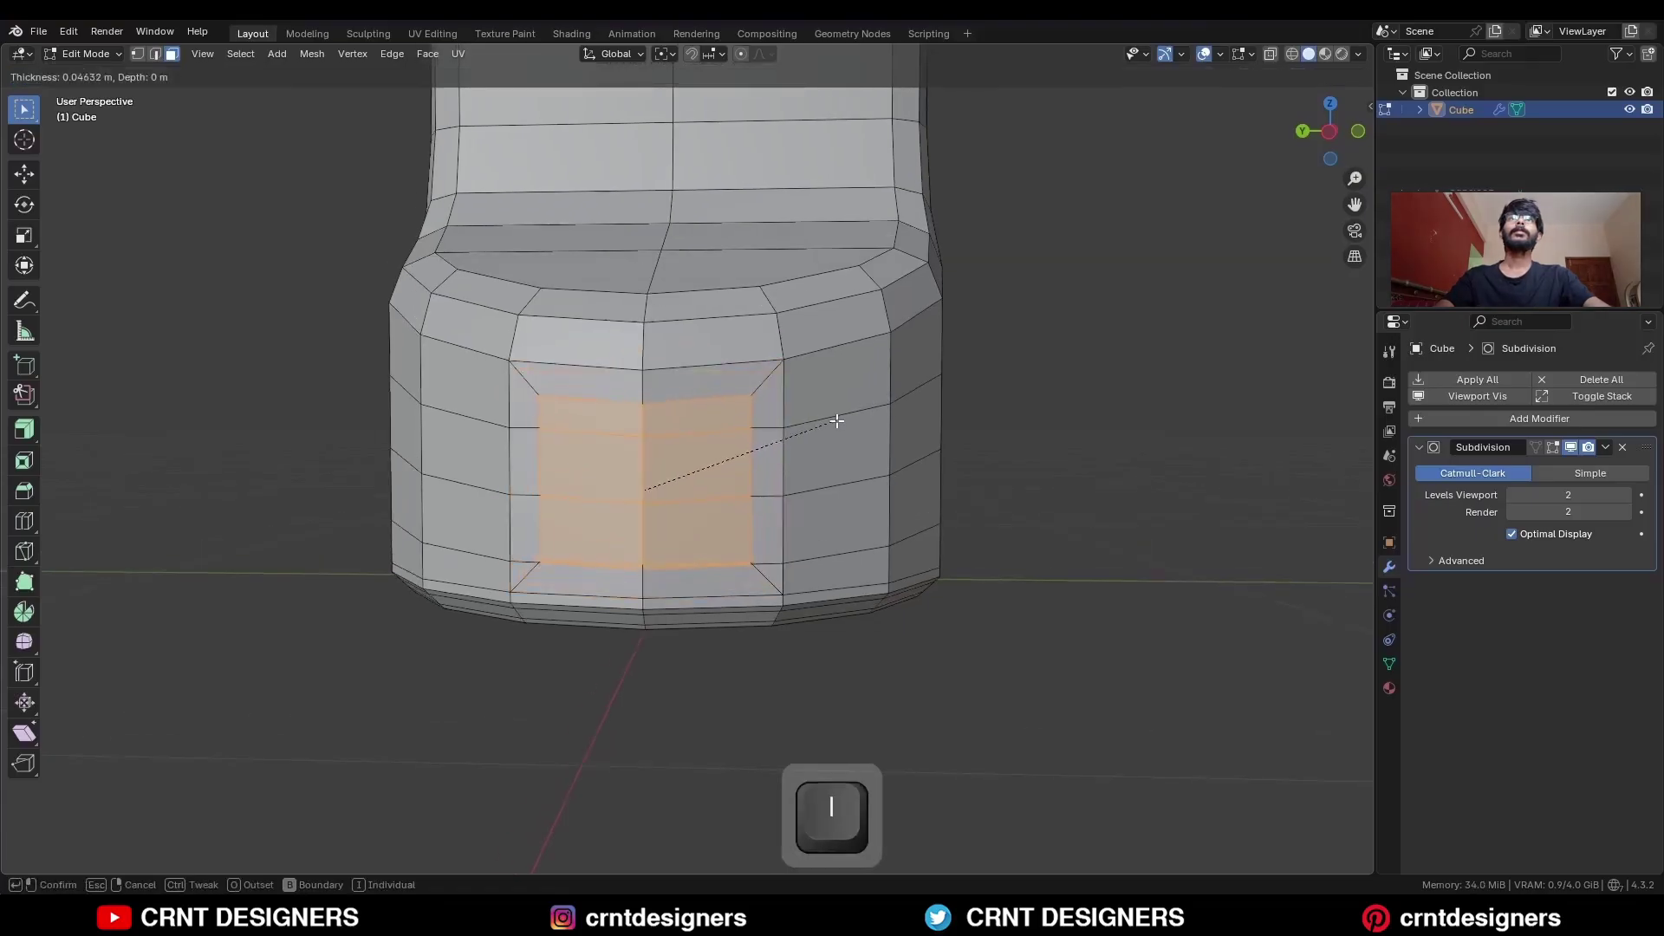
pyautogui.click(827, 425)
# Shape the inset faces on the foot's end into a circle with LoopTools, with Flatten disabled.
pyautogui.rightClick(777, 321)
pyautogui.moveTo(780, 298)
pyautogui.click(859, 314)
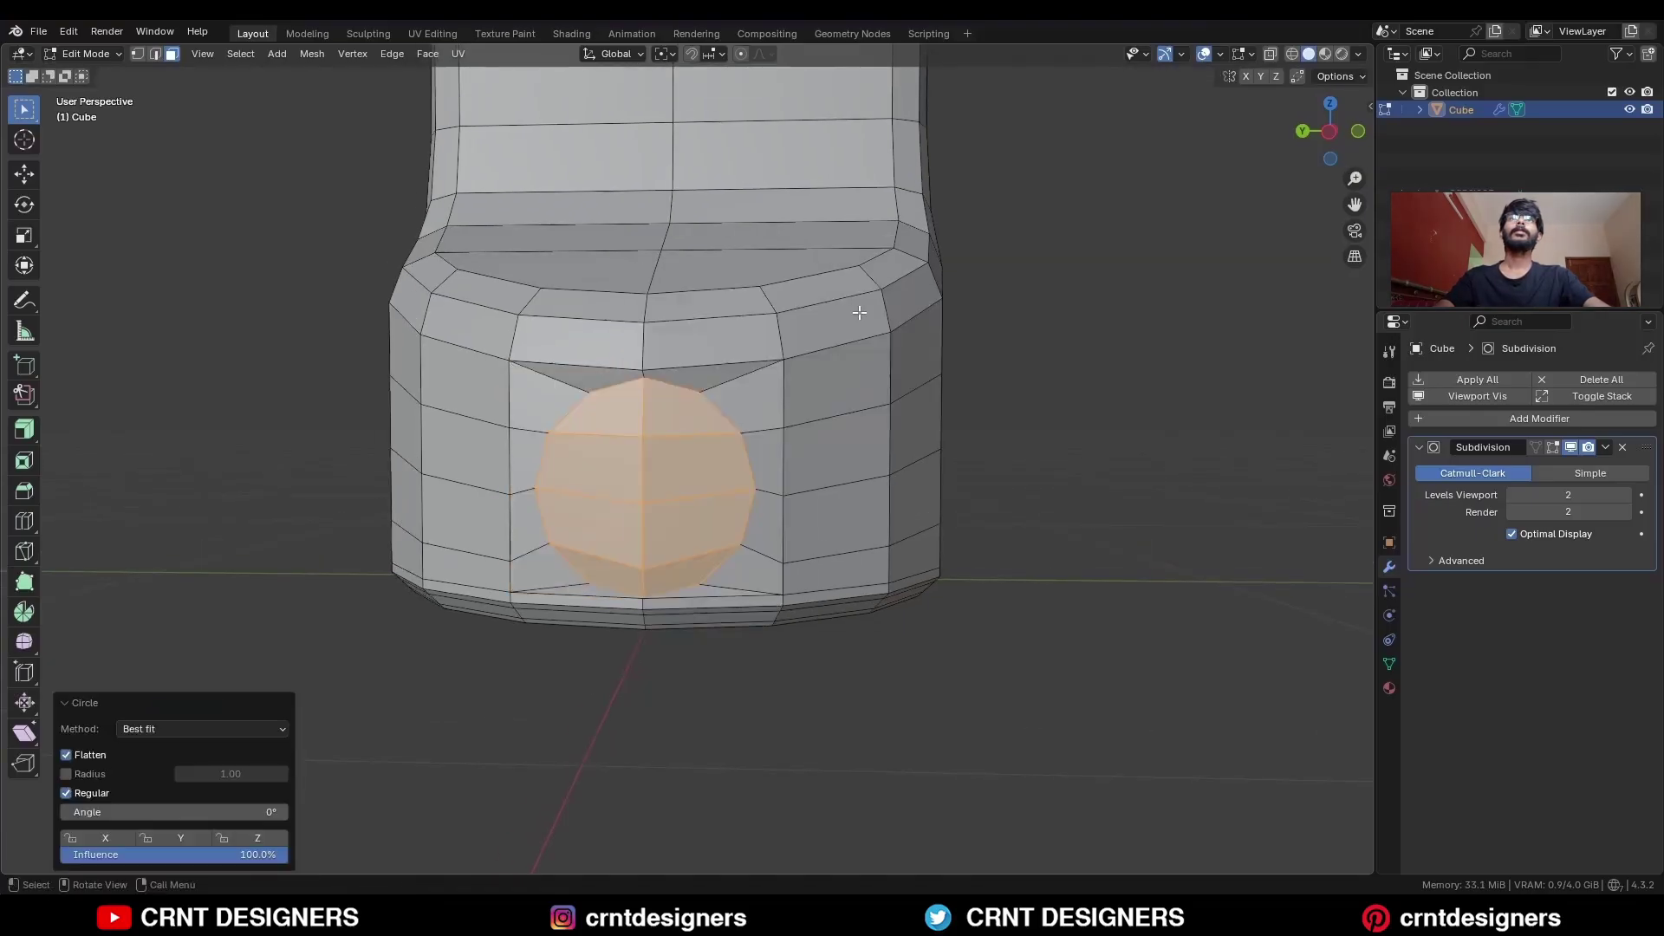
pyautogui.moveTo(816, 307); pyautogui.dragTo(166, 591, button='middle')
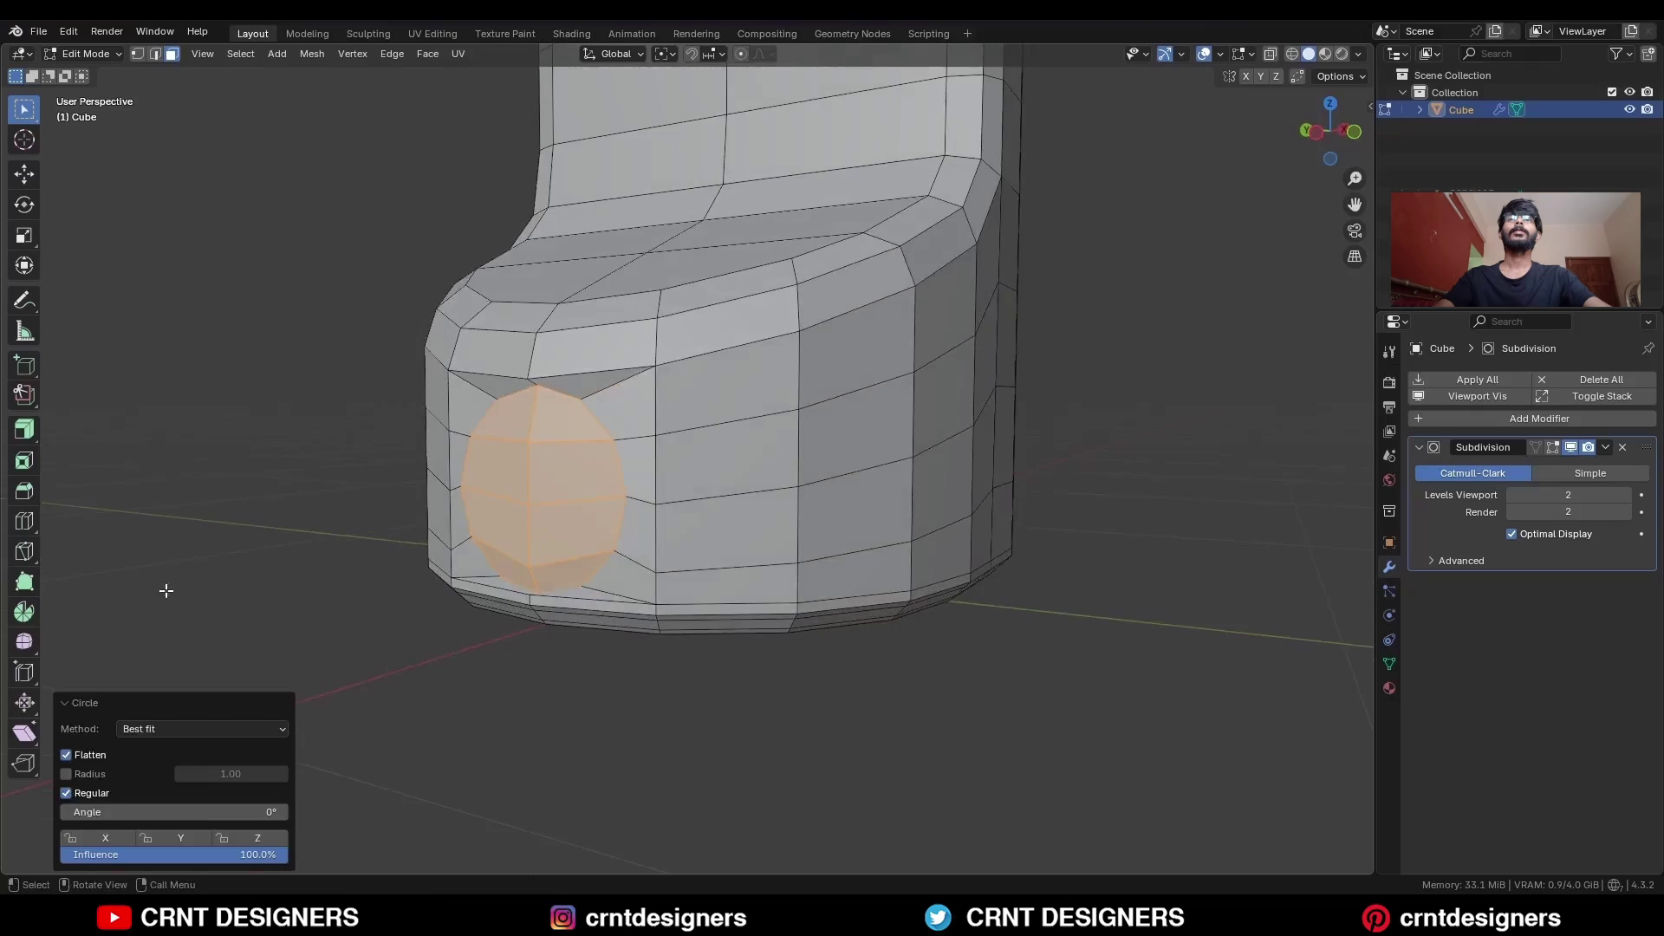
pyautogui.click(67, 755)
pyautogui.keyDown('shift'); pyautogui.moveTo(118, 705); pyautogui.dragTo(288, 723, button='middle'); pyautogui.keyUp('shift')
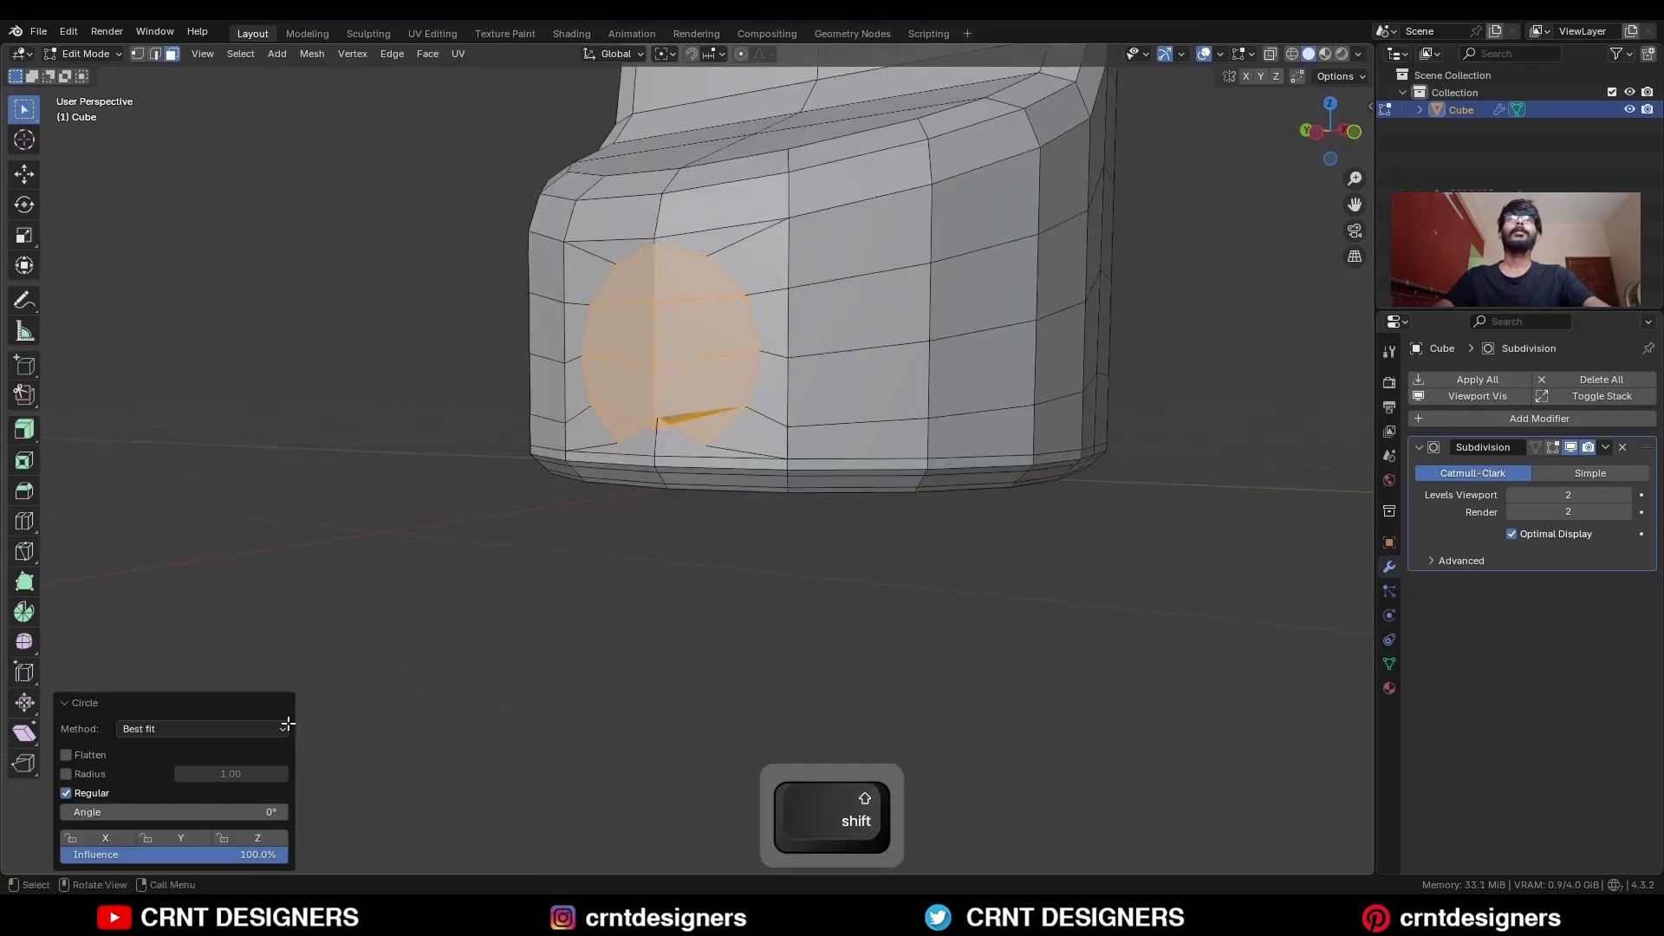
# Set the pivot point to Individual Origins and scale the circular faces to 0.7.
pyautogui.press('.')
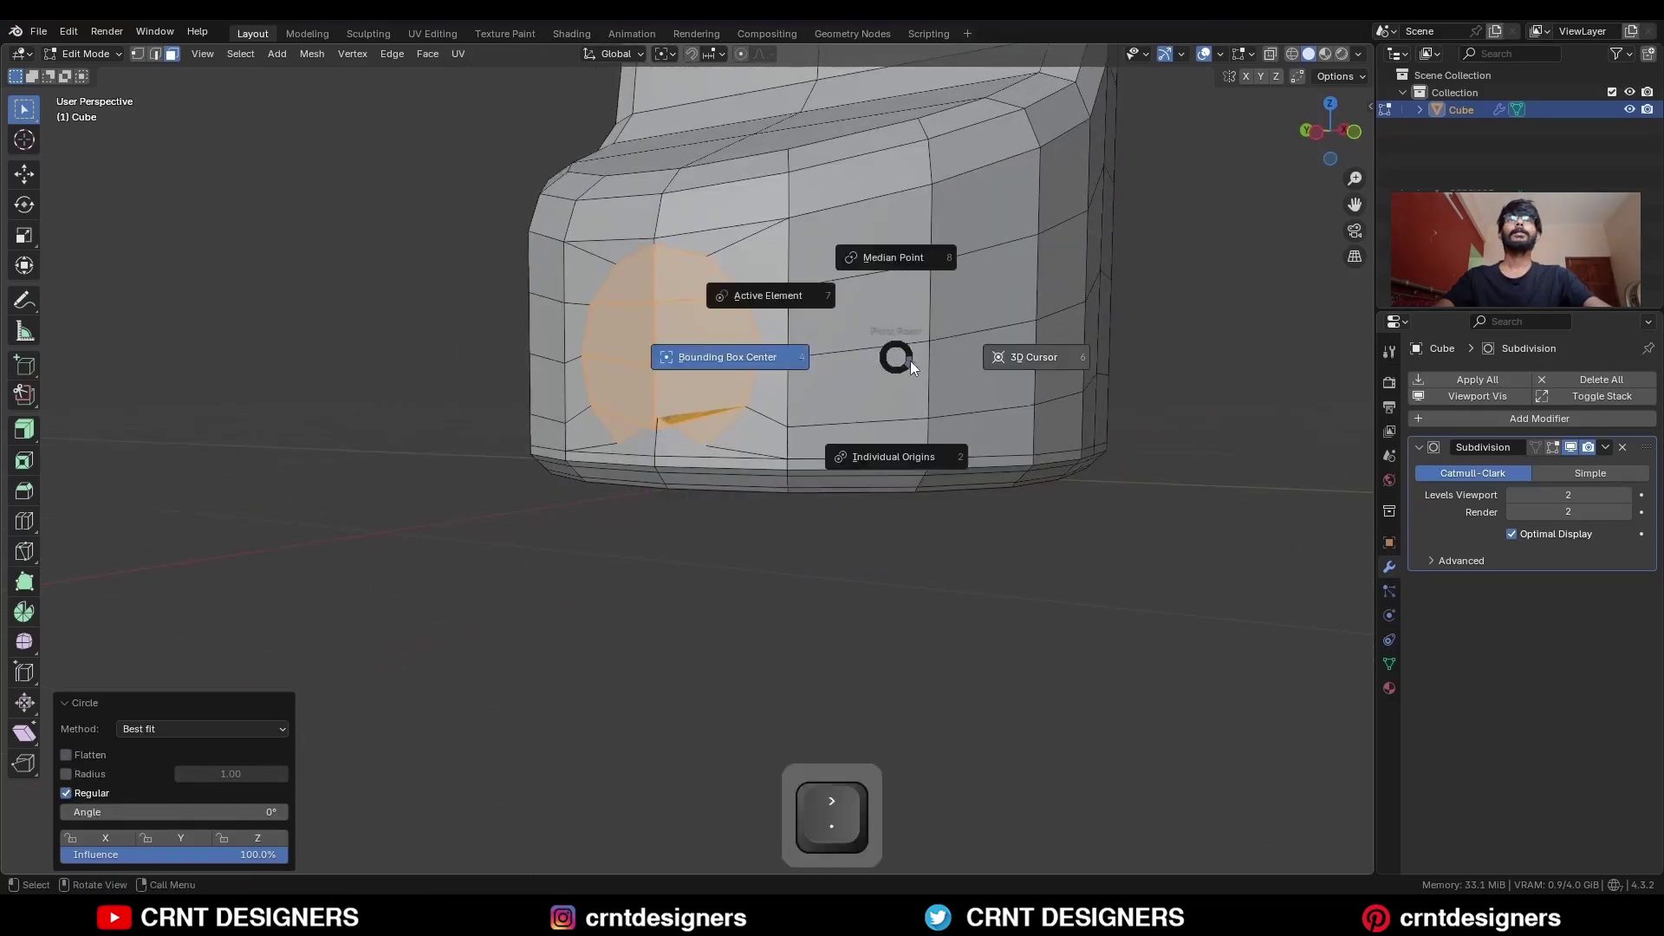
pyautogui.click(928, 454)
pyautogui.press('s')
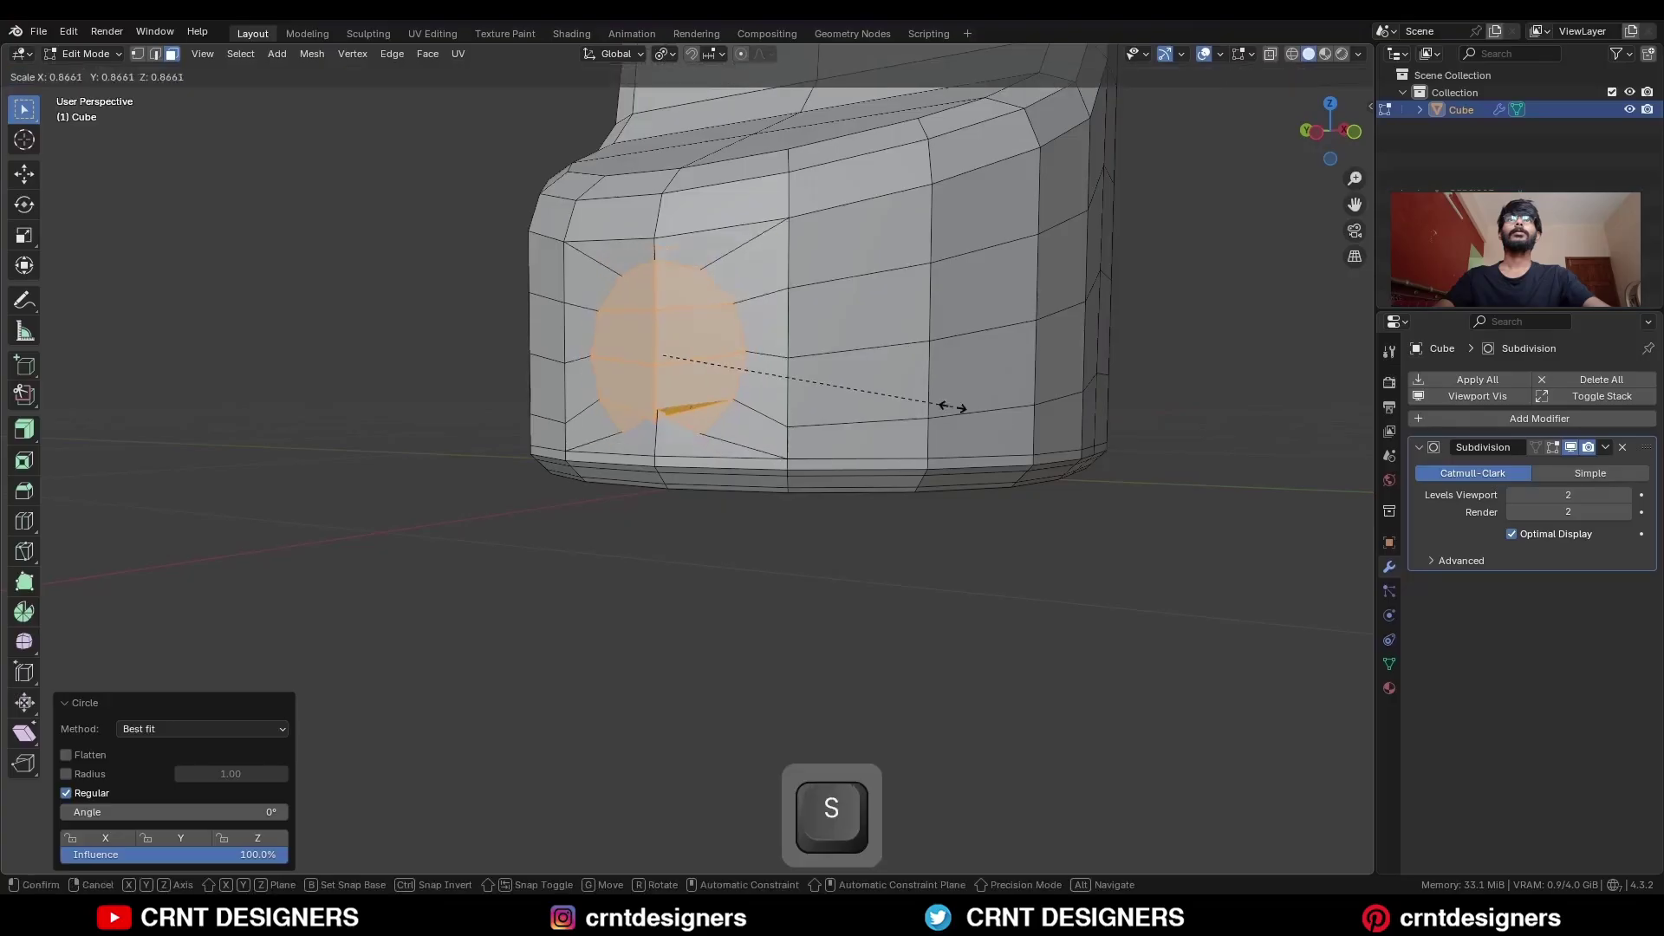
pyautogui.keyDown('ctrl'); pyautogui.click(907, 394); pyautogui.keyUp('ctrl')
# Reapply the LoopTools Circle to the scaled faces on the foot's end.
pyautogui.rightClick(806, 209)
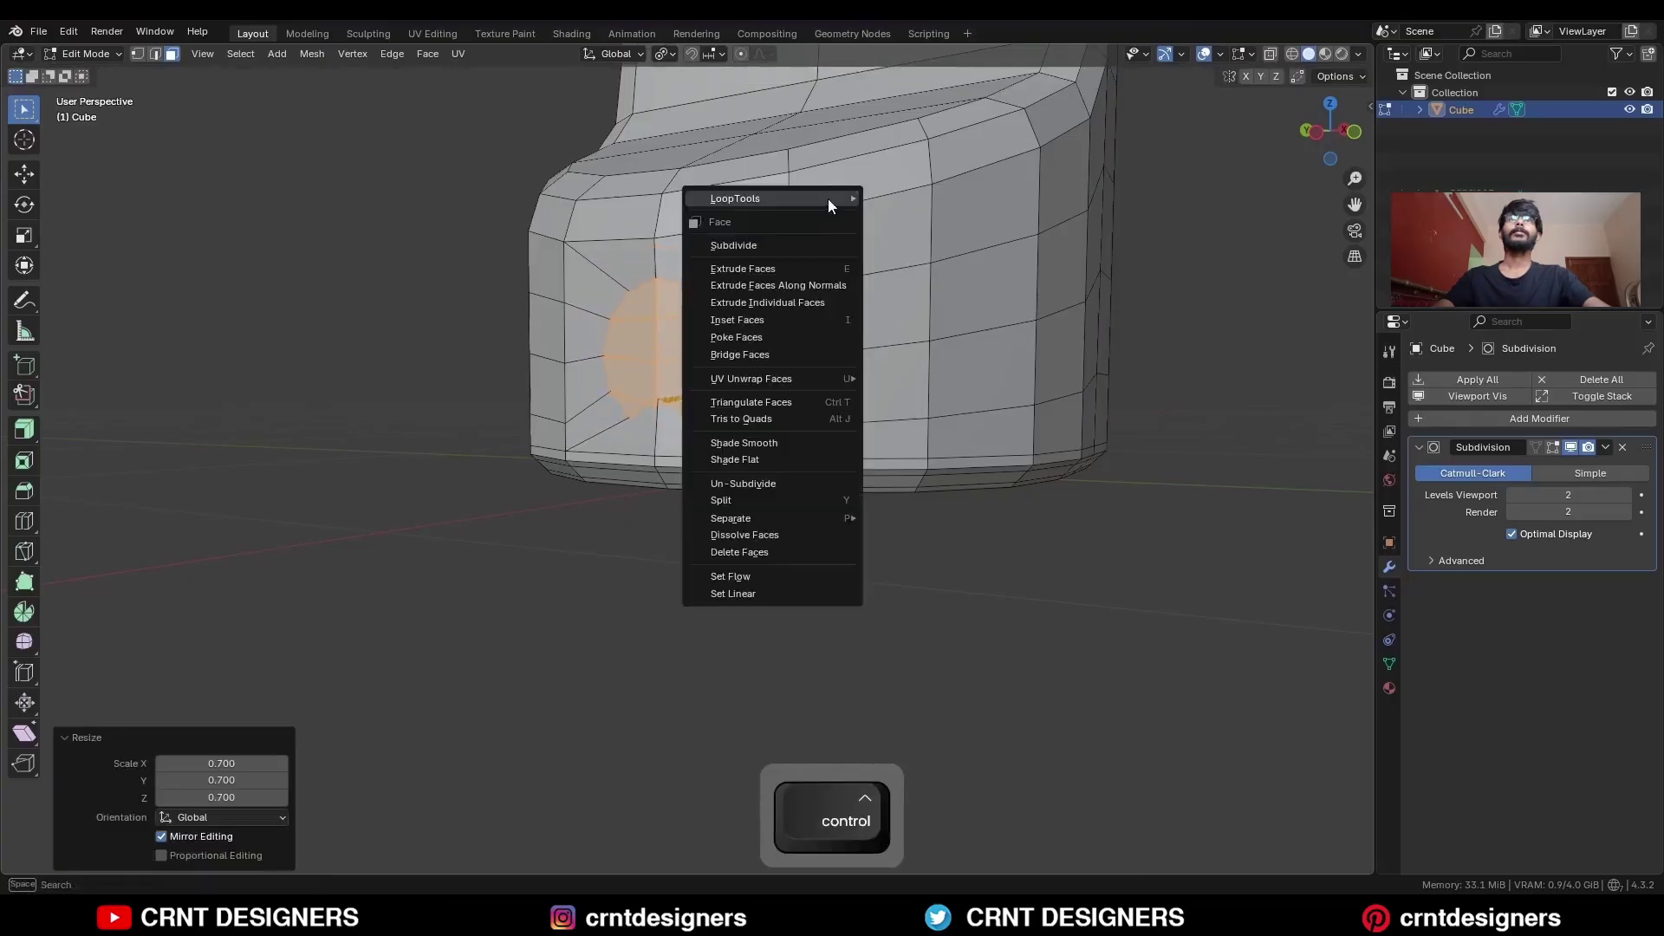
pyautogui.moveTo(853, 203)
pyautogui.click(906, 217)
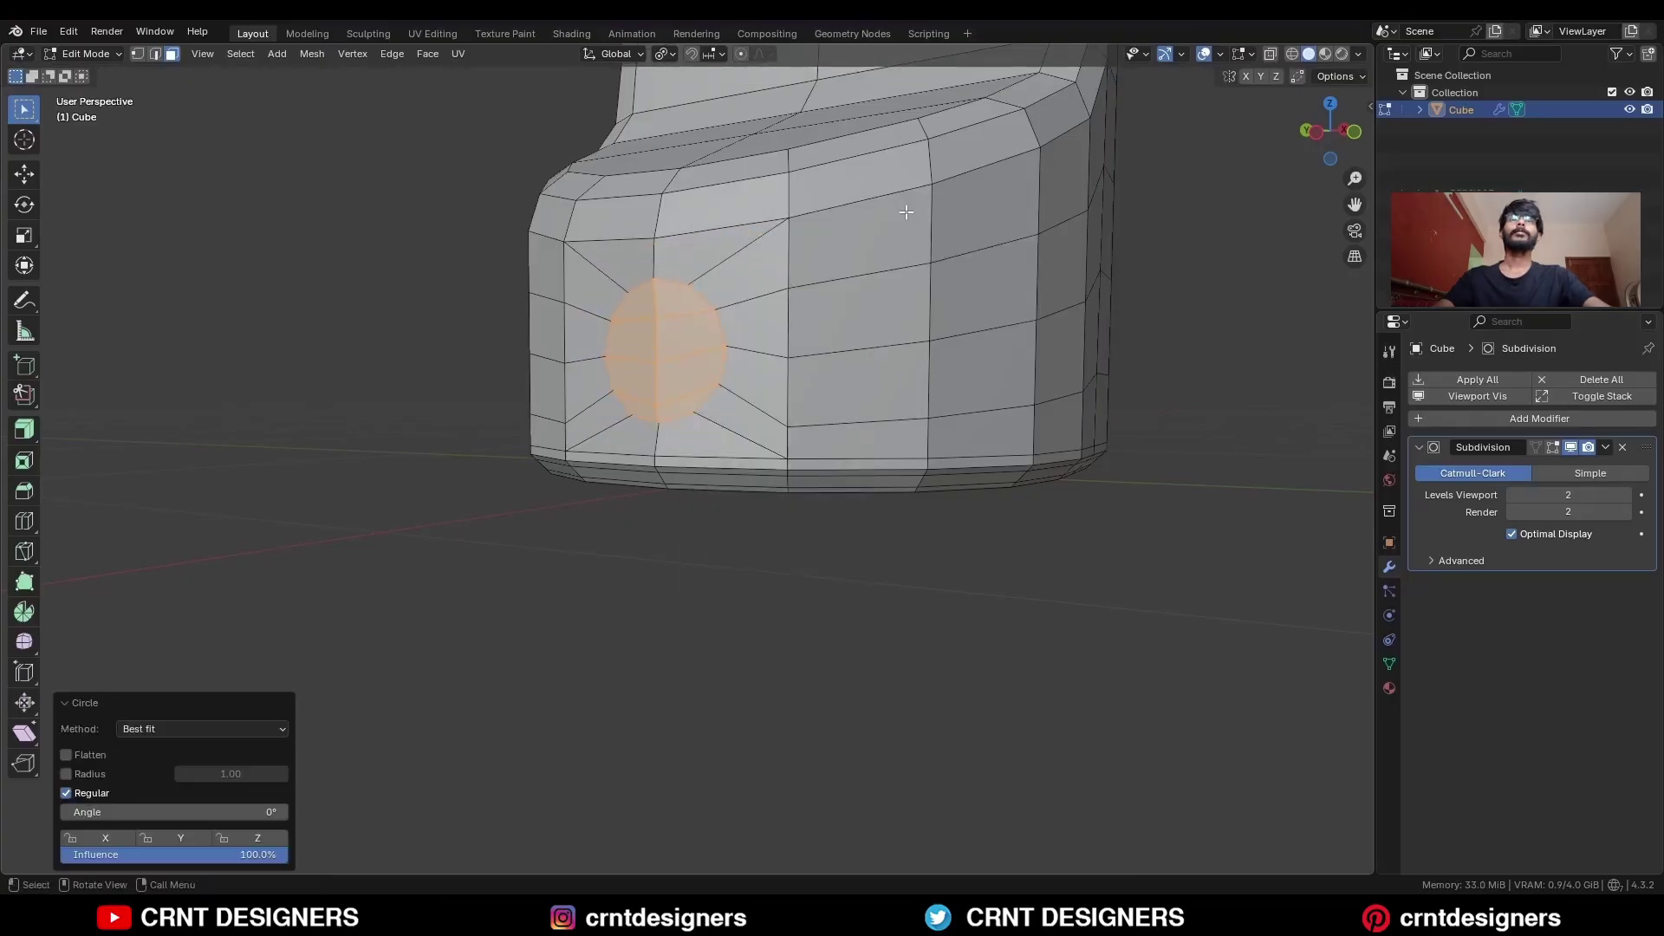
# Rotate the circular faces slightly in the left orthographic view to line them up with the centre line.
pyautogui.moveTo(798, 356); pyautogui.dragTo(1027, 394, button='middle')
pyautogui.click(1331, 136)
pyautogui.keyDown('ctrl'); pyautogui.moveTo(1028, 394); pyautogui.dragTo(954, 402, button='middle'); pyautogui.keyUp('ctrl')
pyautogui.press('r')
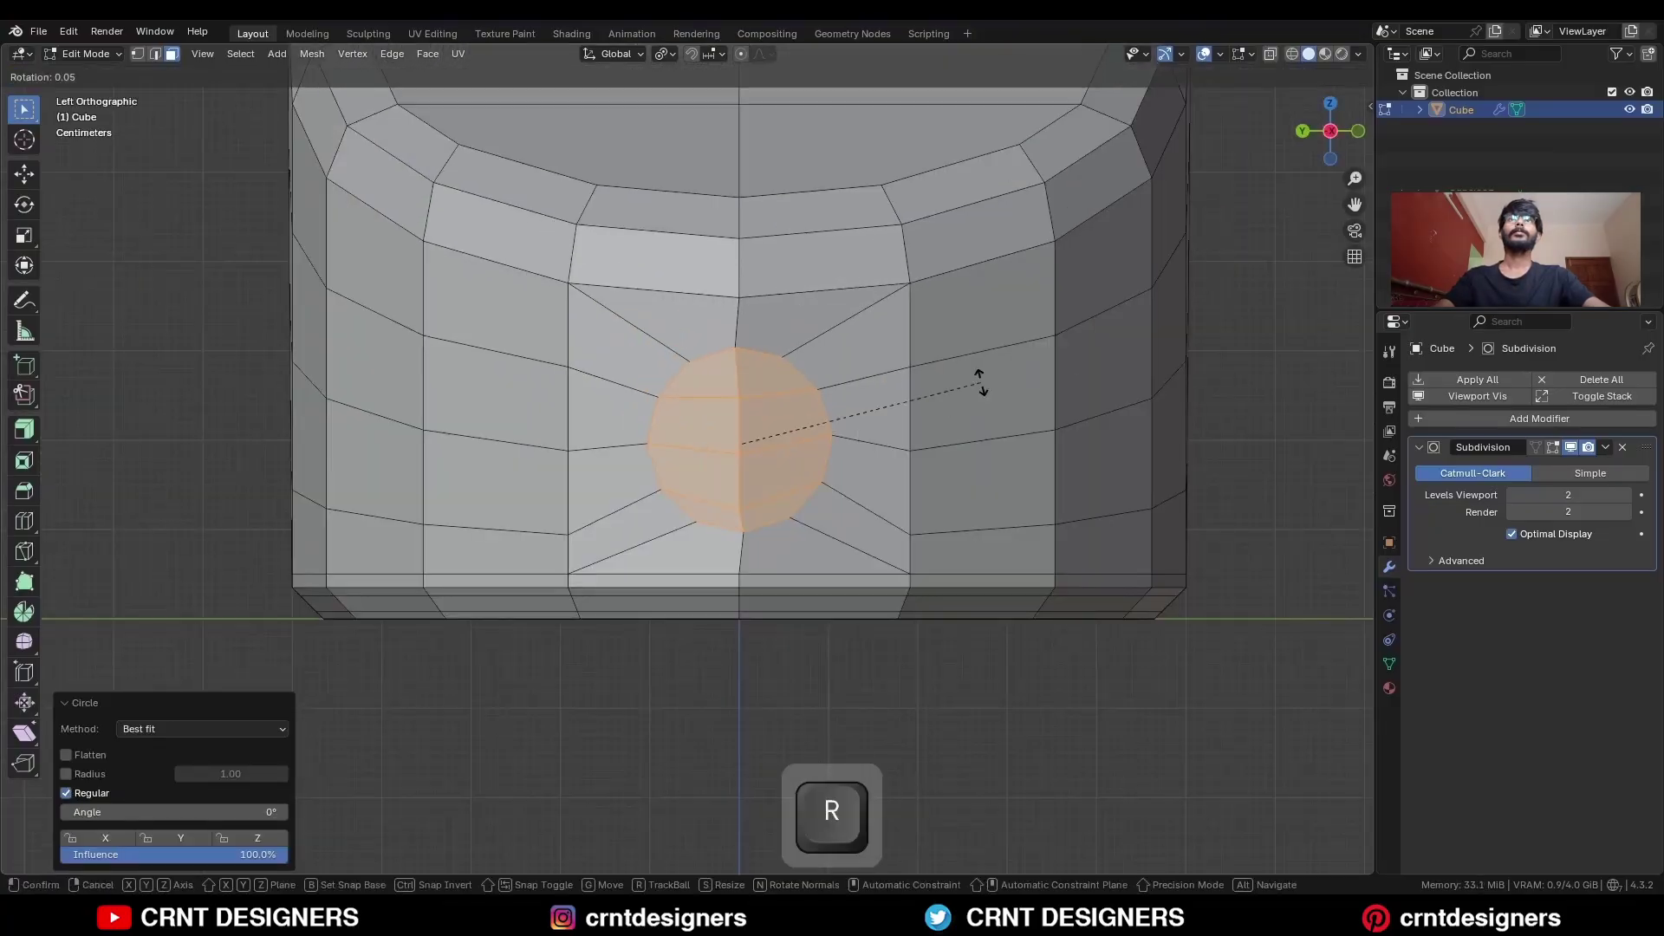
pyautogui.click(980, 394)
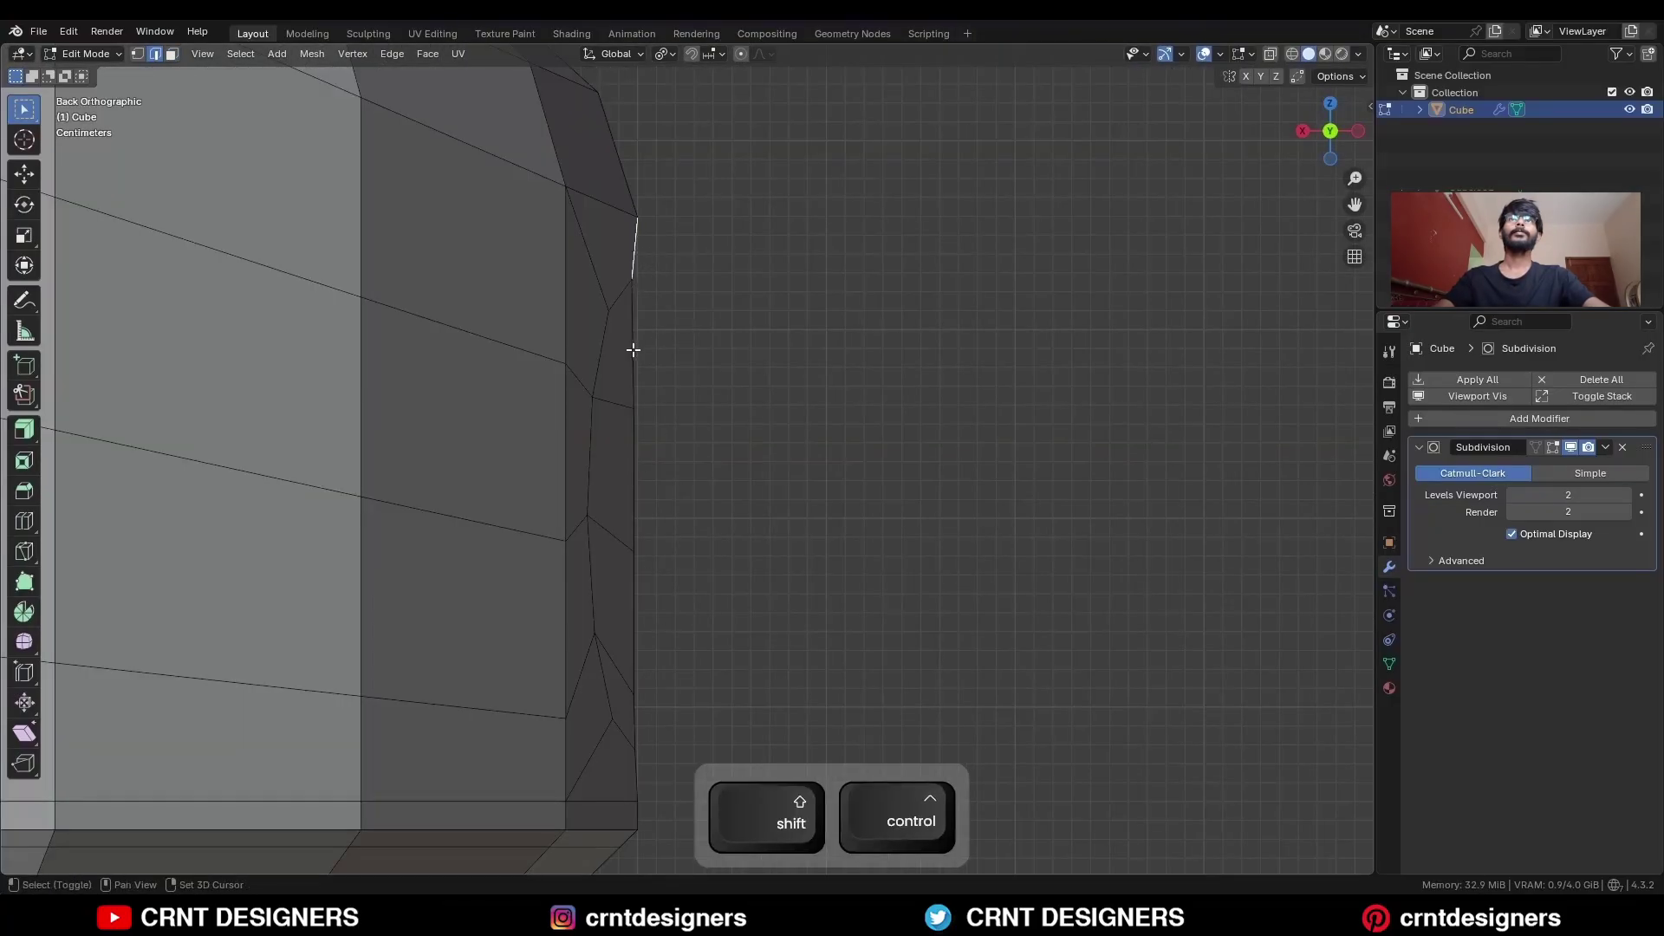
# Straighten the vertical centre edges of the foot's end by selecting the chain and scaling it to 0 along X.
pyautogui.keyDown('ctrl'); pyautogui.keyDown('shift'); pyautogui.click(634, 481); pyautogui.keyUp('shift'); pyautogui.keyUp('ctrl')
pyautogui.keyDown('shift'); pyautogui.click(639, 634); pyautogui.keyUp('shift')
pyautogui.keyDown('shift'); pyautogui.click(637, 723); pyautogui.keyUp('shift')
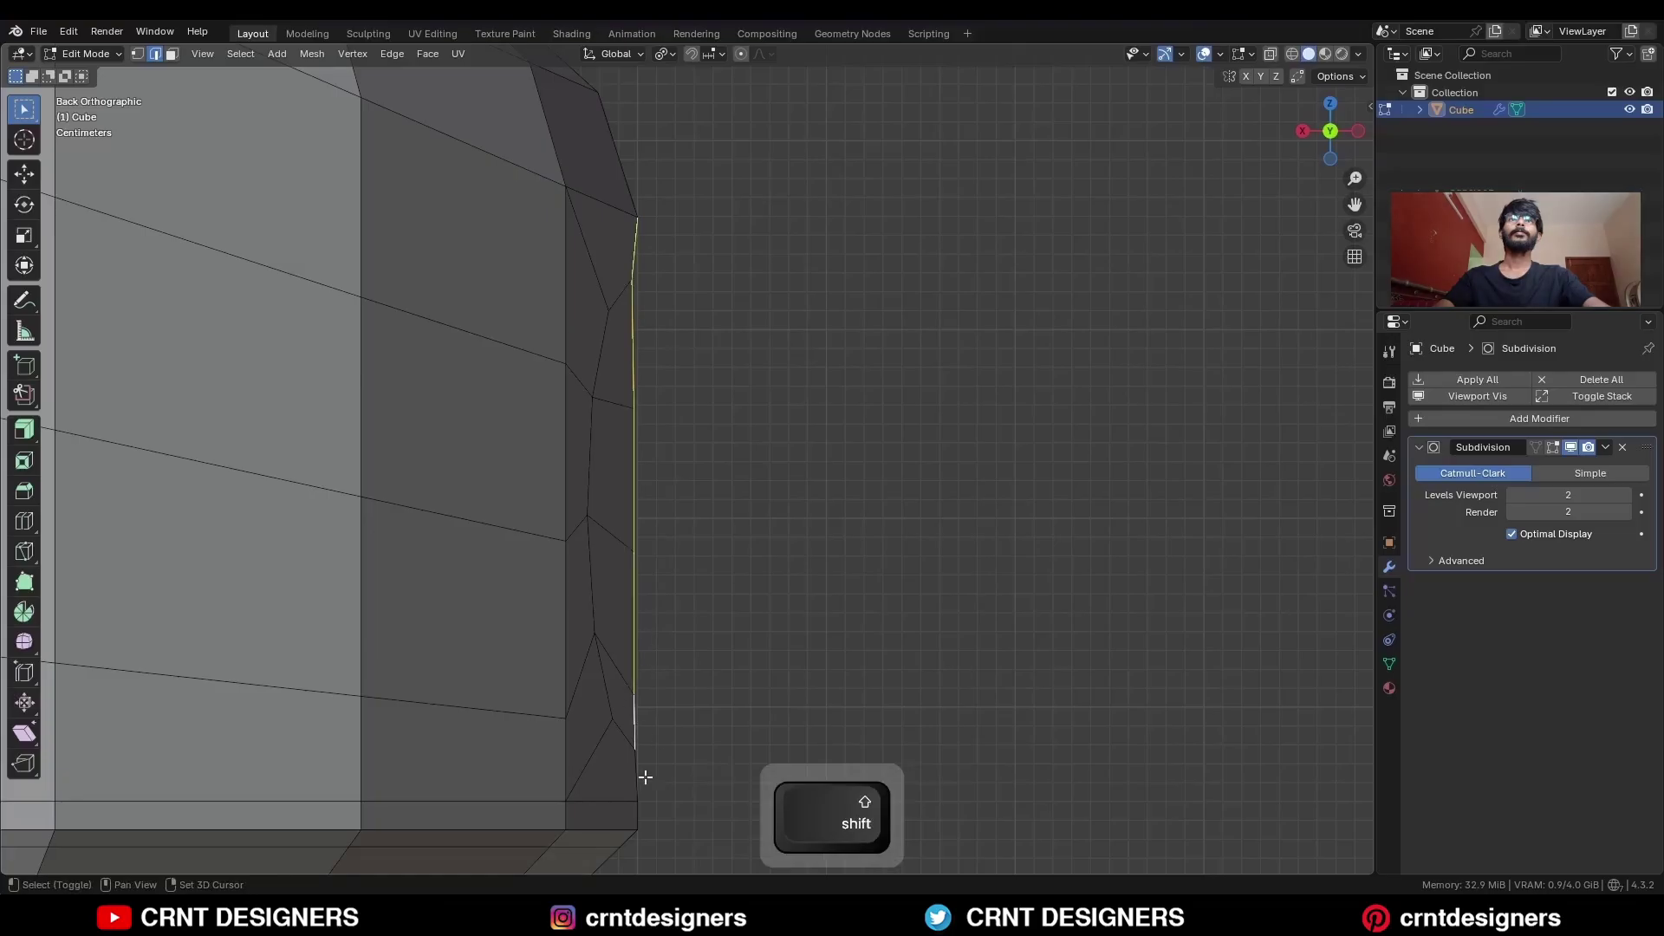
pyautogui.keyDown('shift'); pyautogui.click(642, 776); pyautogui.keyUp('shift')
pyautogui.press('s')
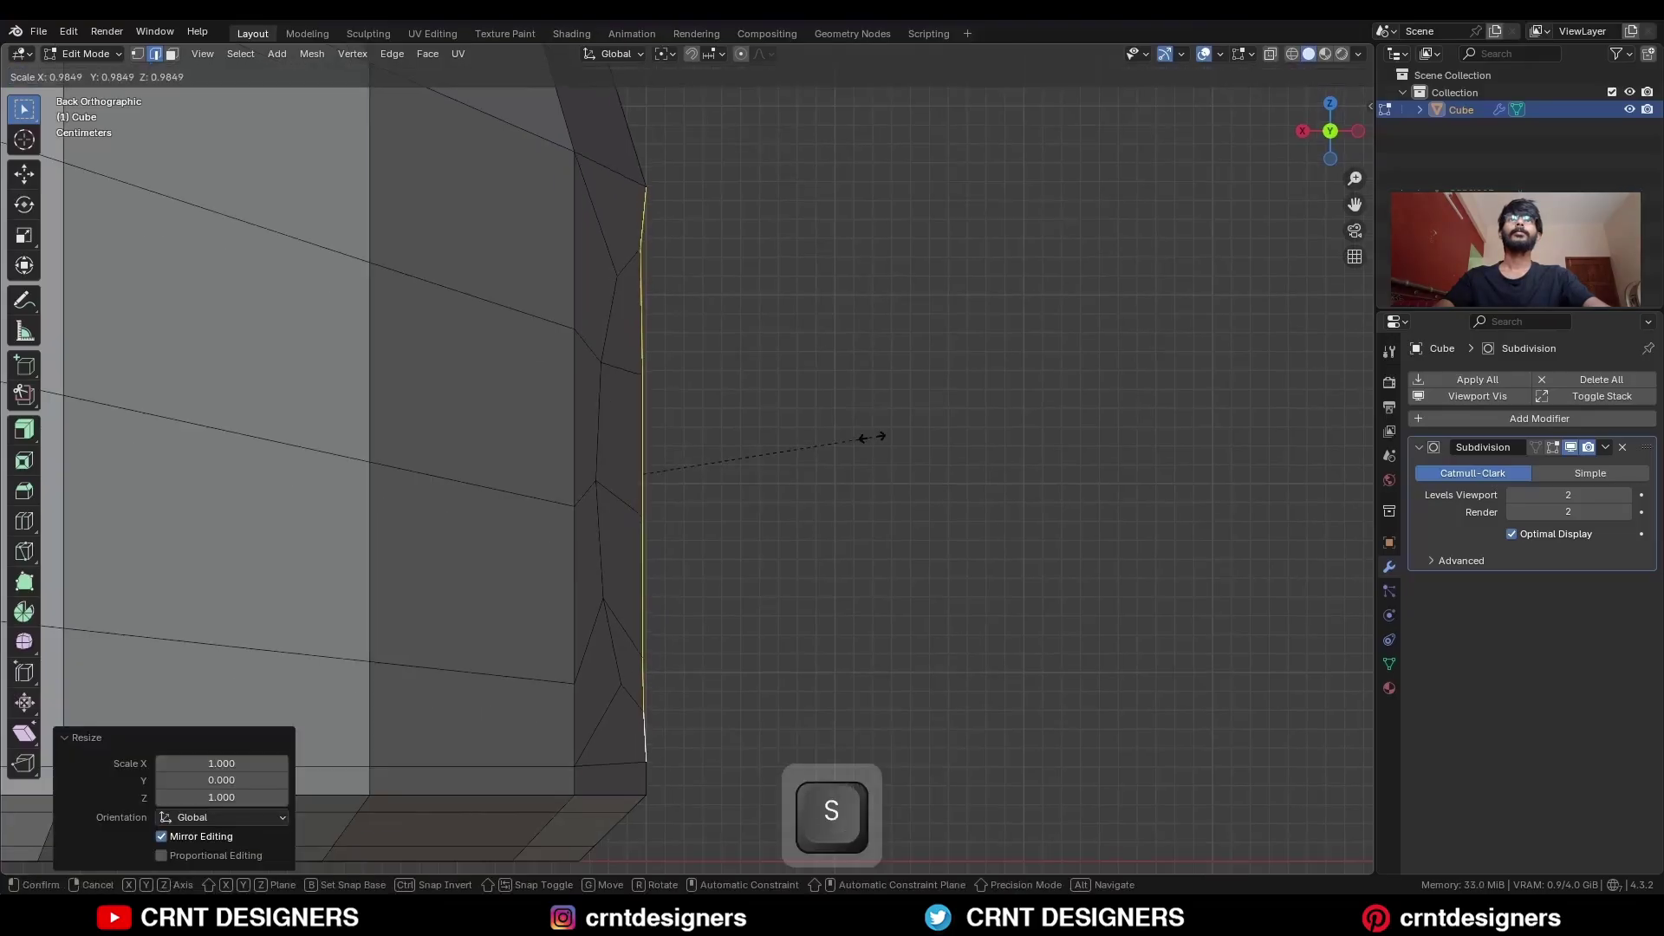
pyautogui.press('x')
pyautogui.press('0')
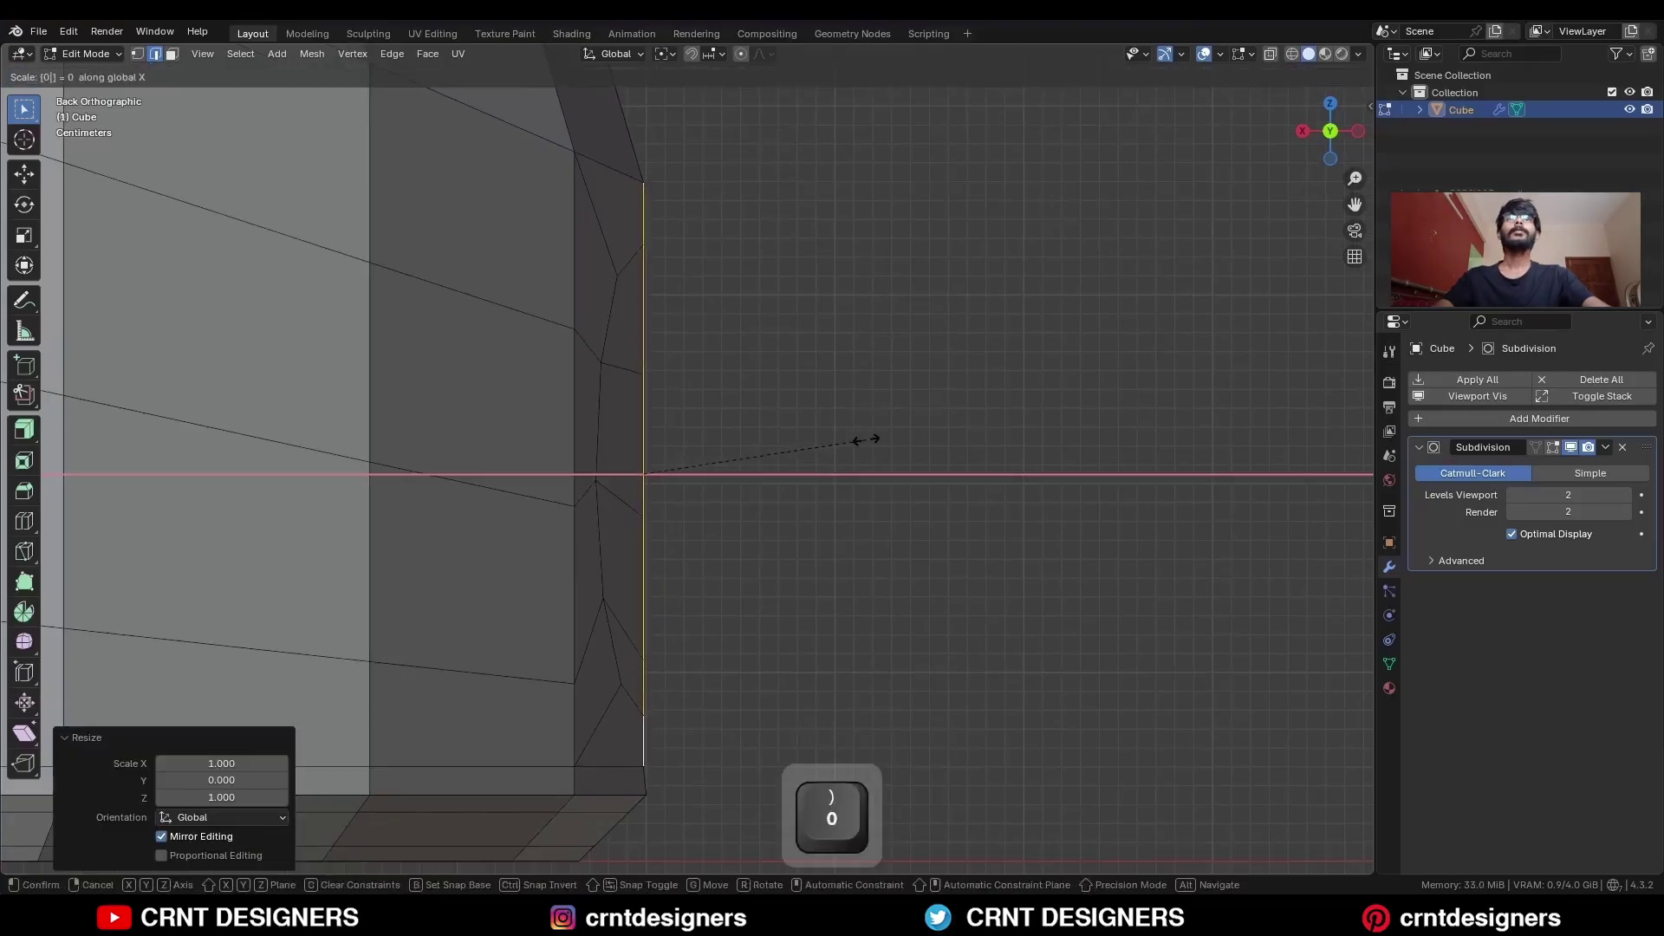
pyautogui.press('Return')
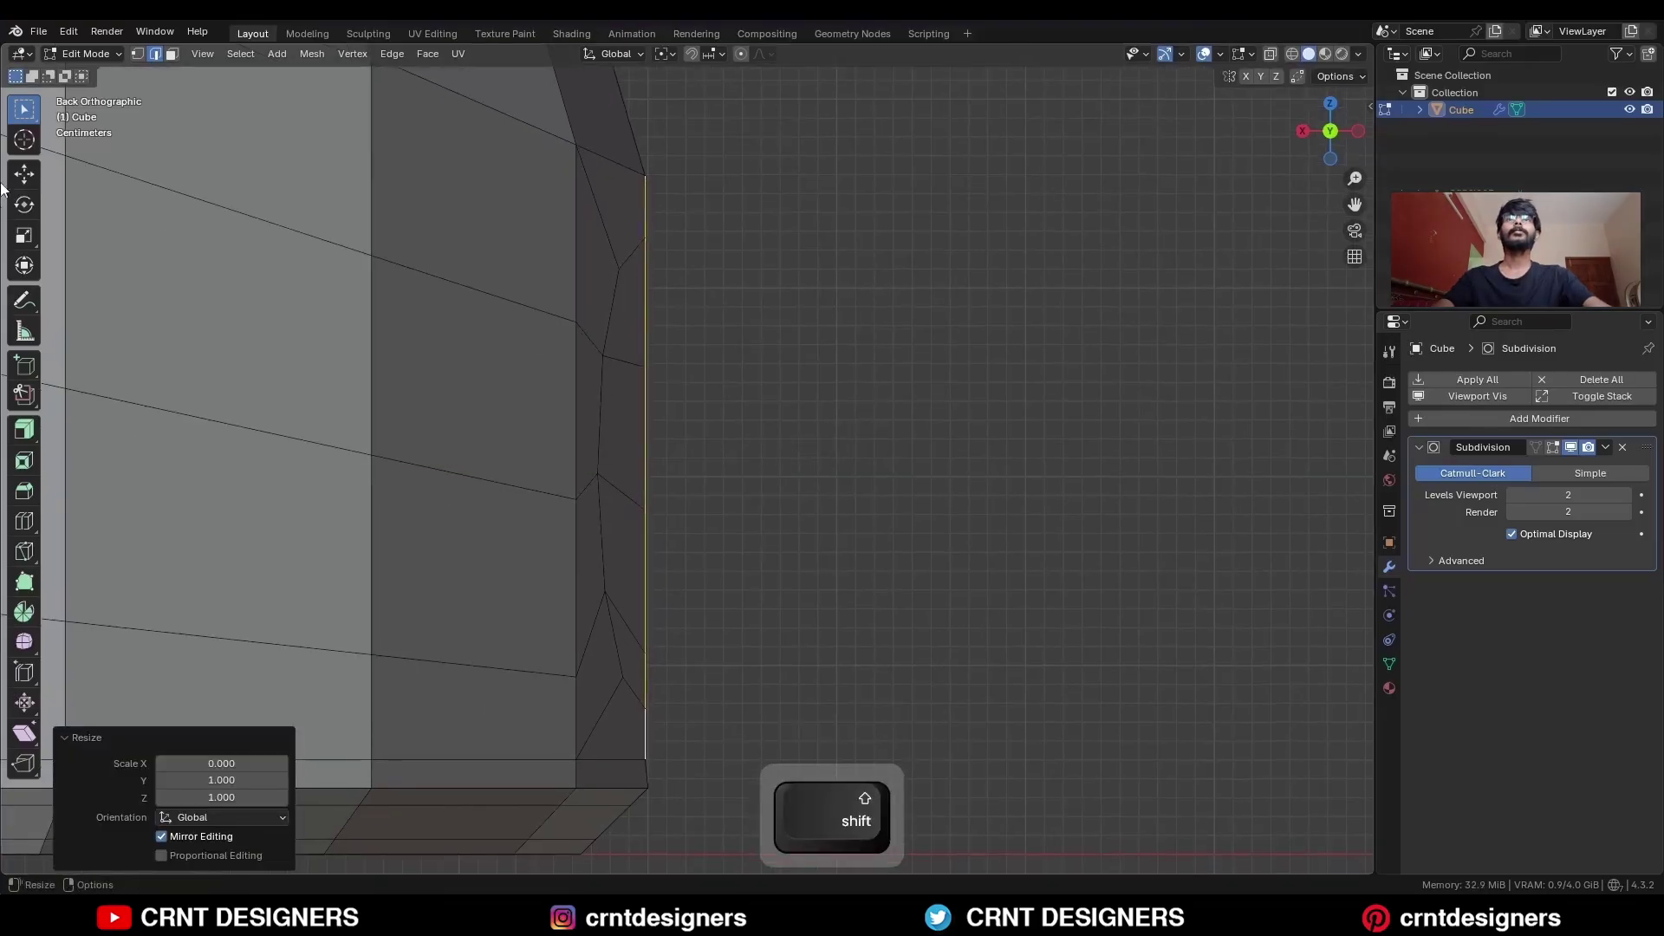
# Select the circular faces on the foot's end and inset them by about 0.015 m.
pyautogui.keyDown('shift'); pyautogui.moveTo(604, 470); pyautogui.dragTo(634, 506); pyautogui.keyUp('shift')
pyautogui.click(798, 404)
pyautogui.keyDown('ctrl'); pyautogui.moveTo(798, 404); pyautogui.dragTo(554, 520, button='middle'); pyautogui.keyUp('ctrl')
pyautogui.press('3')
pyautogui.moveTo(816, 381); pyautogui.dragTo(762, 573)
pyautogui.keyDown('shift'); pyautogui.moveTo(825, 490); pyautogui.dragTo(696, 497, button='middle'); pyautogui.keyUp('shift')
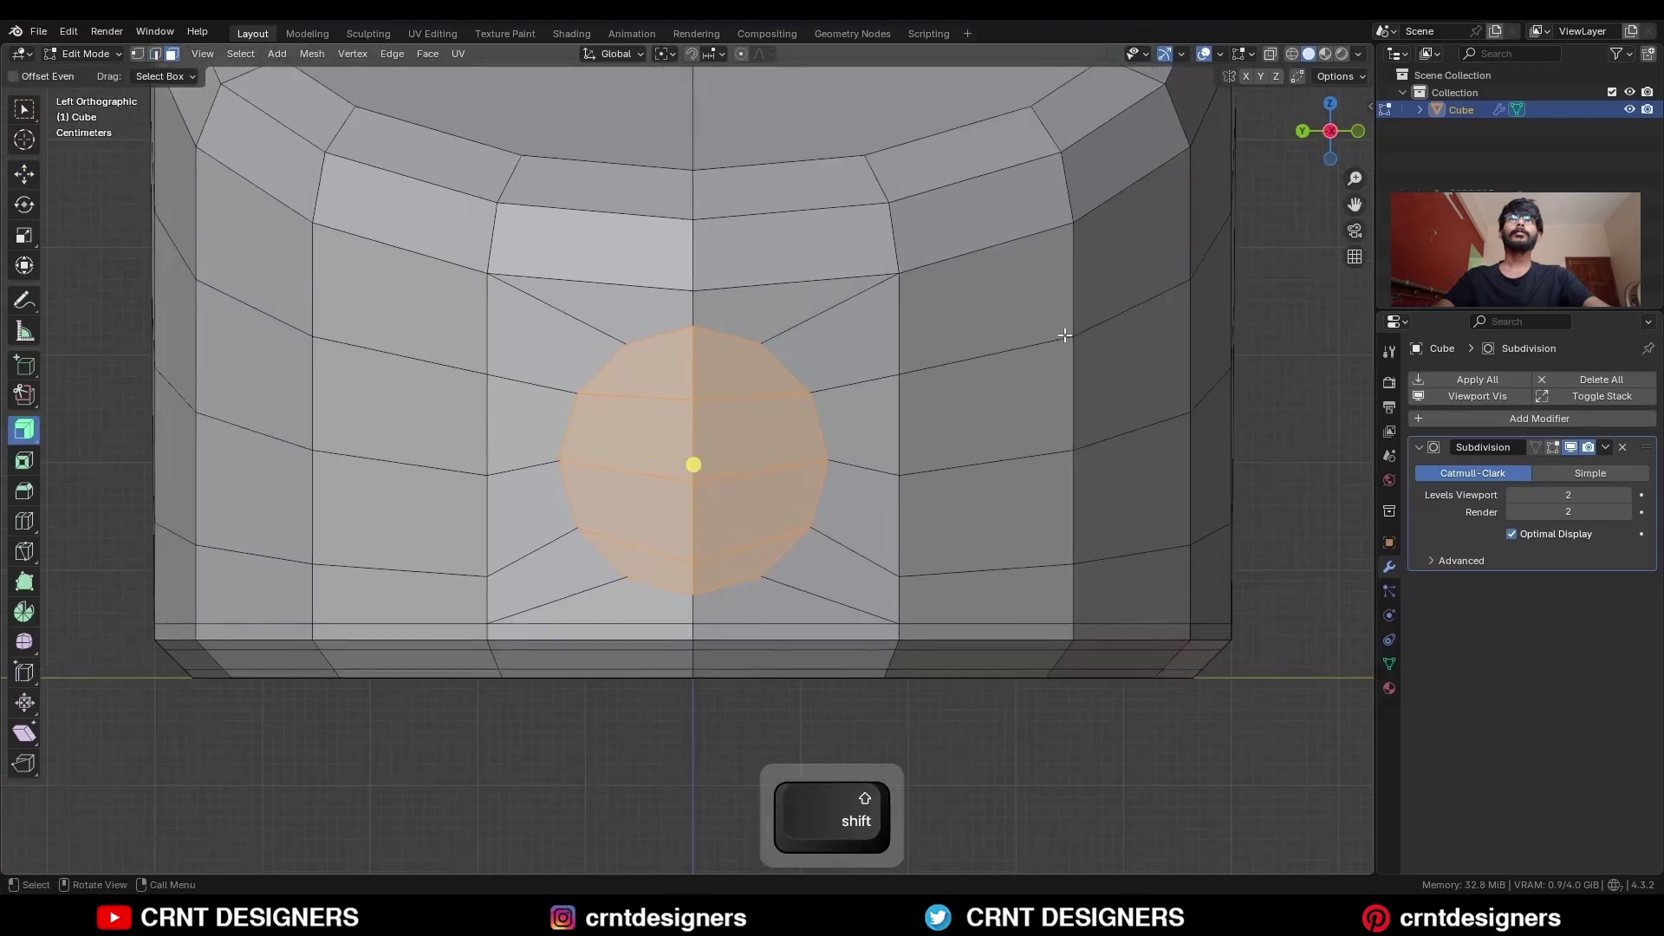
pyautogui.moveTo(1065, 334); pyautogui.dragTo(1061, 337)
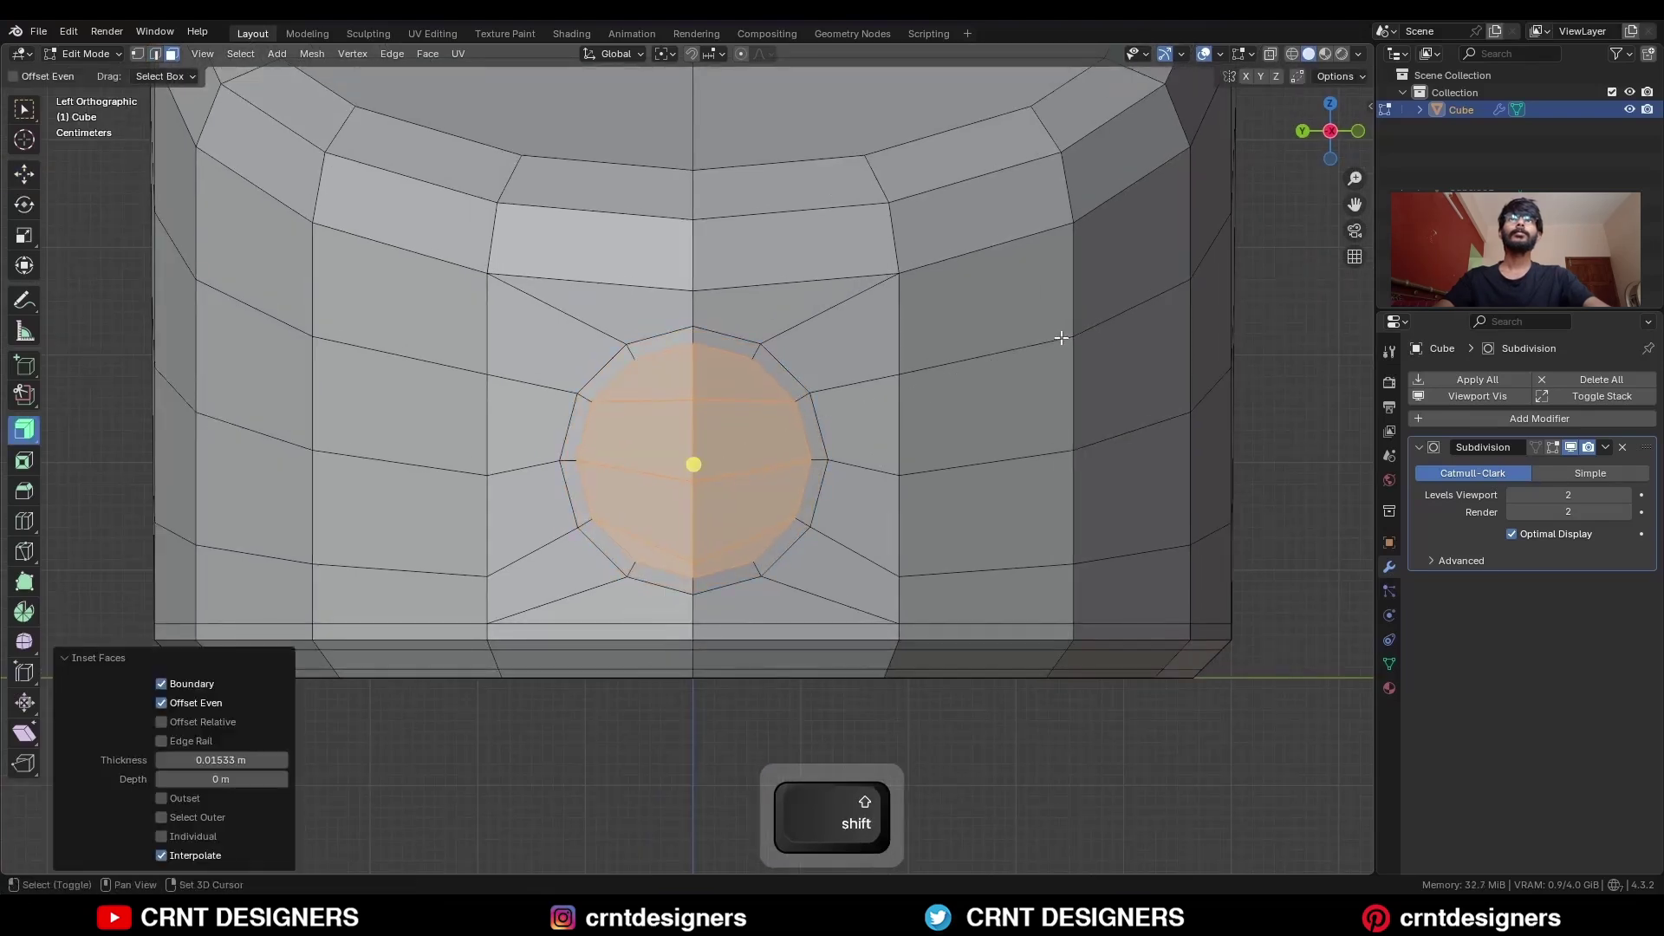
# Activate the Move tool and dissolve the inset circular faces into a single face.
pyautogui.hotkey('shift', 'space')
pyautogui.press('g')
pyautogui.moveTo(867, 468); pyautogui.dragTo(880, 431, button='middle')
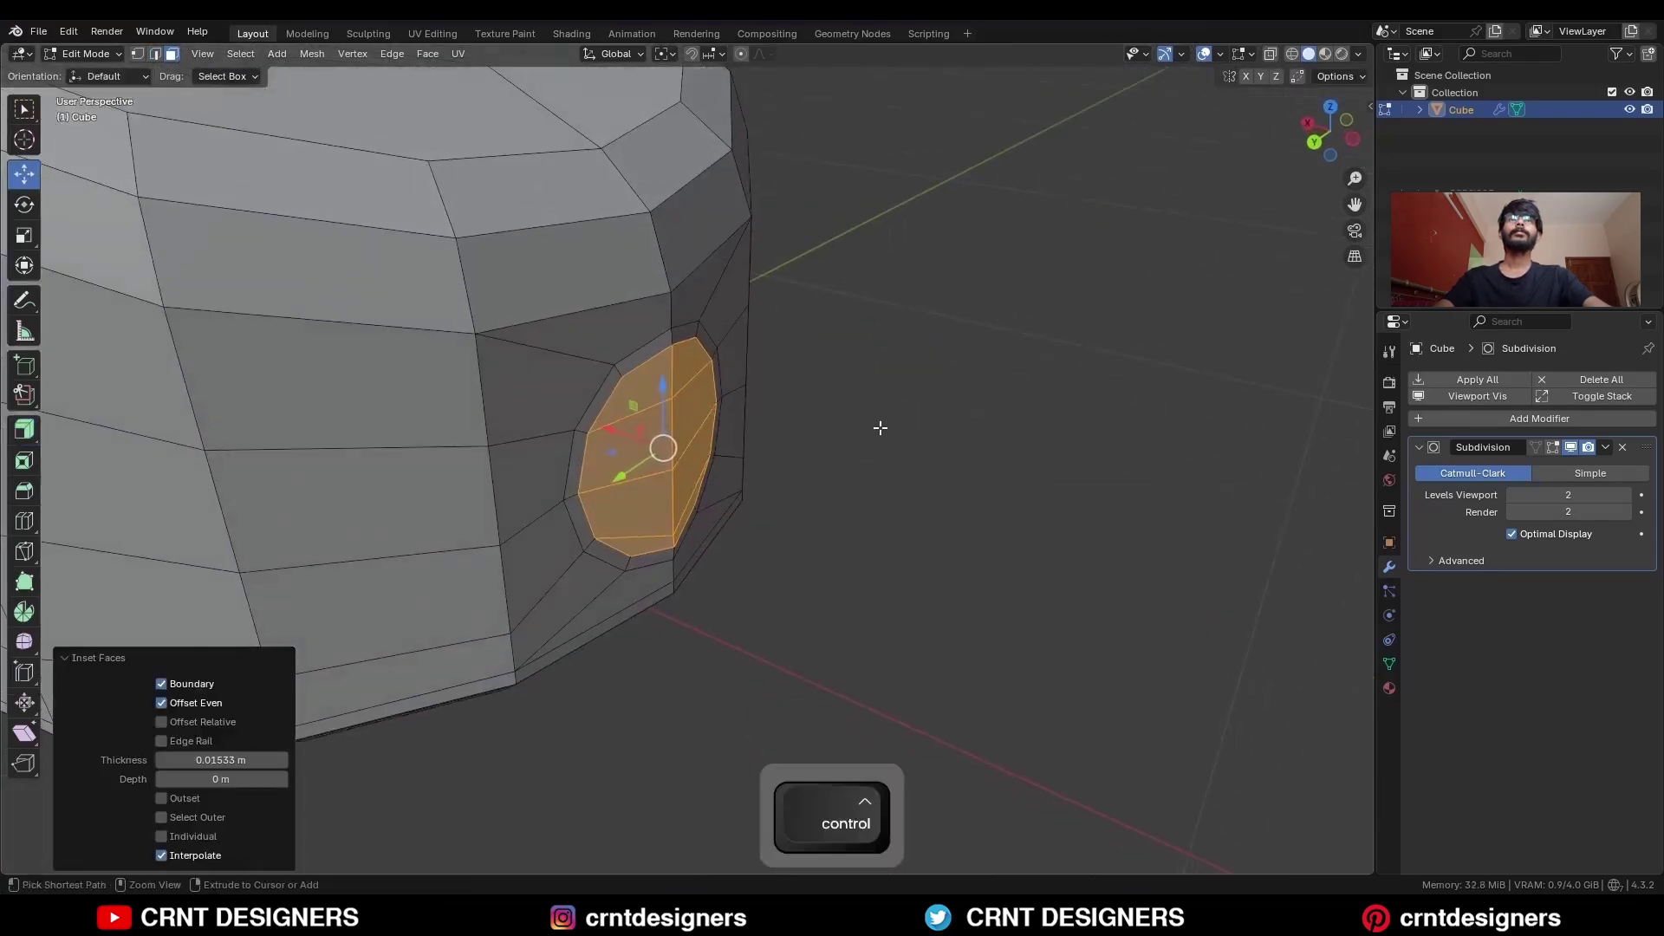
pyautogui.hotkey('ctrl', 'x')
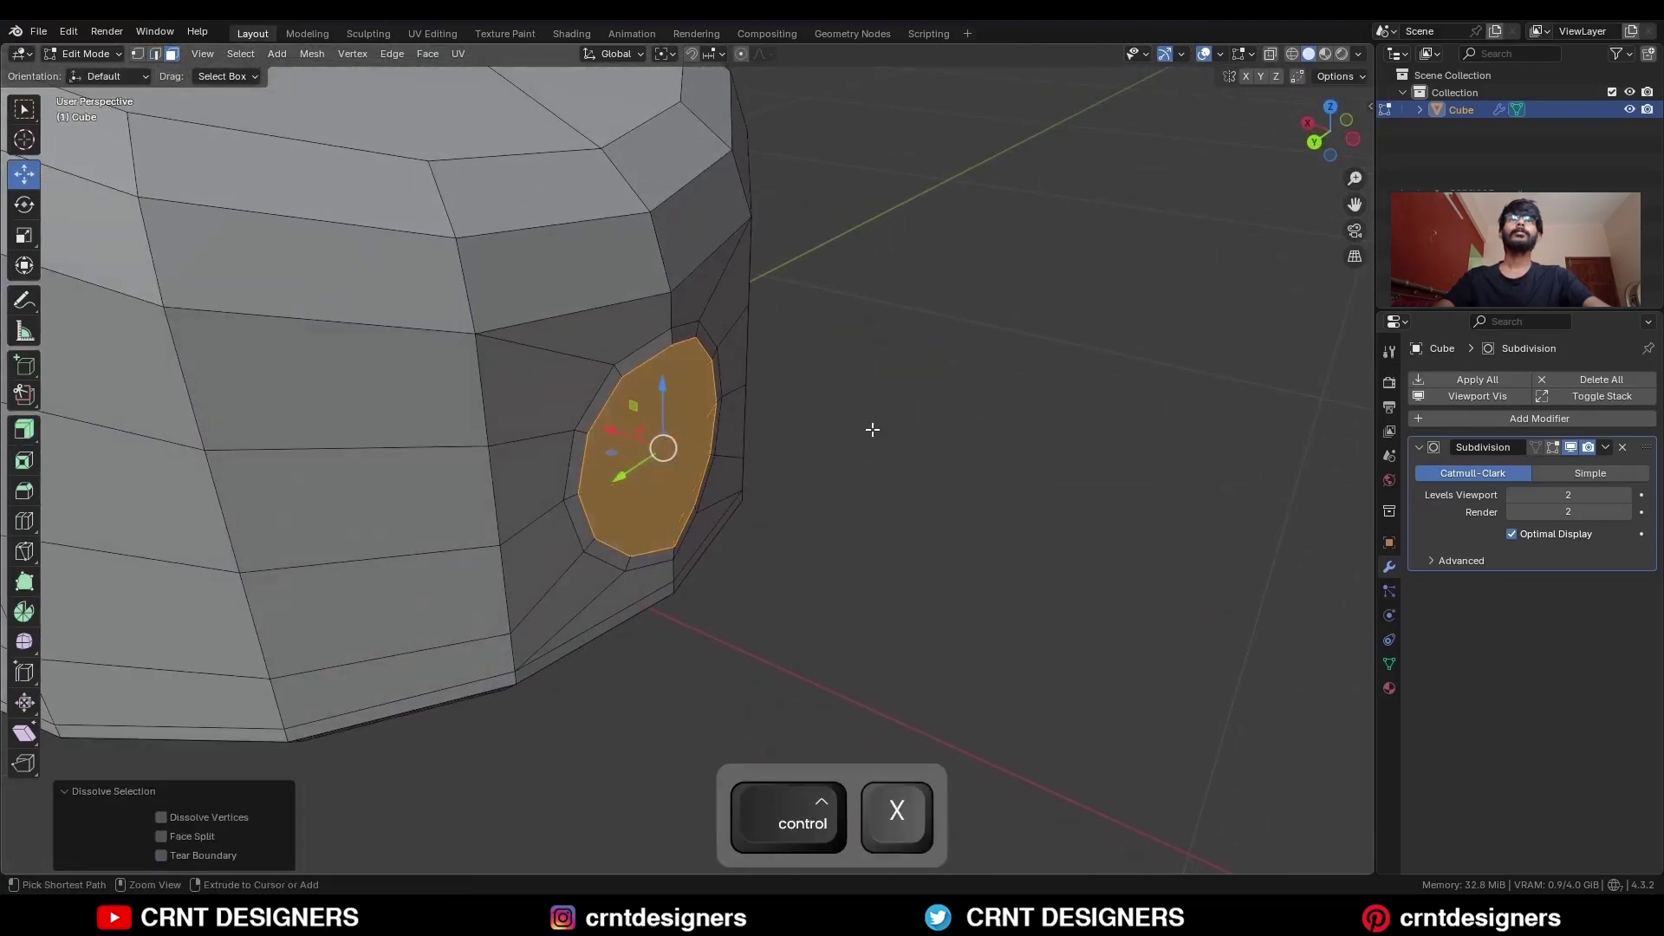
# Extrude the circular face in place and move it outward about 0.046 m along negative X.
pyautogui.press('e')
pyautogui.rightClick(742, 423)
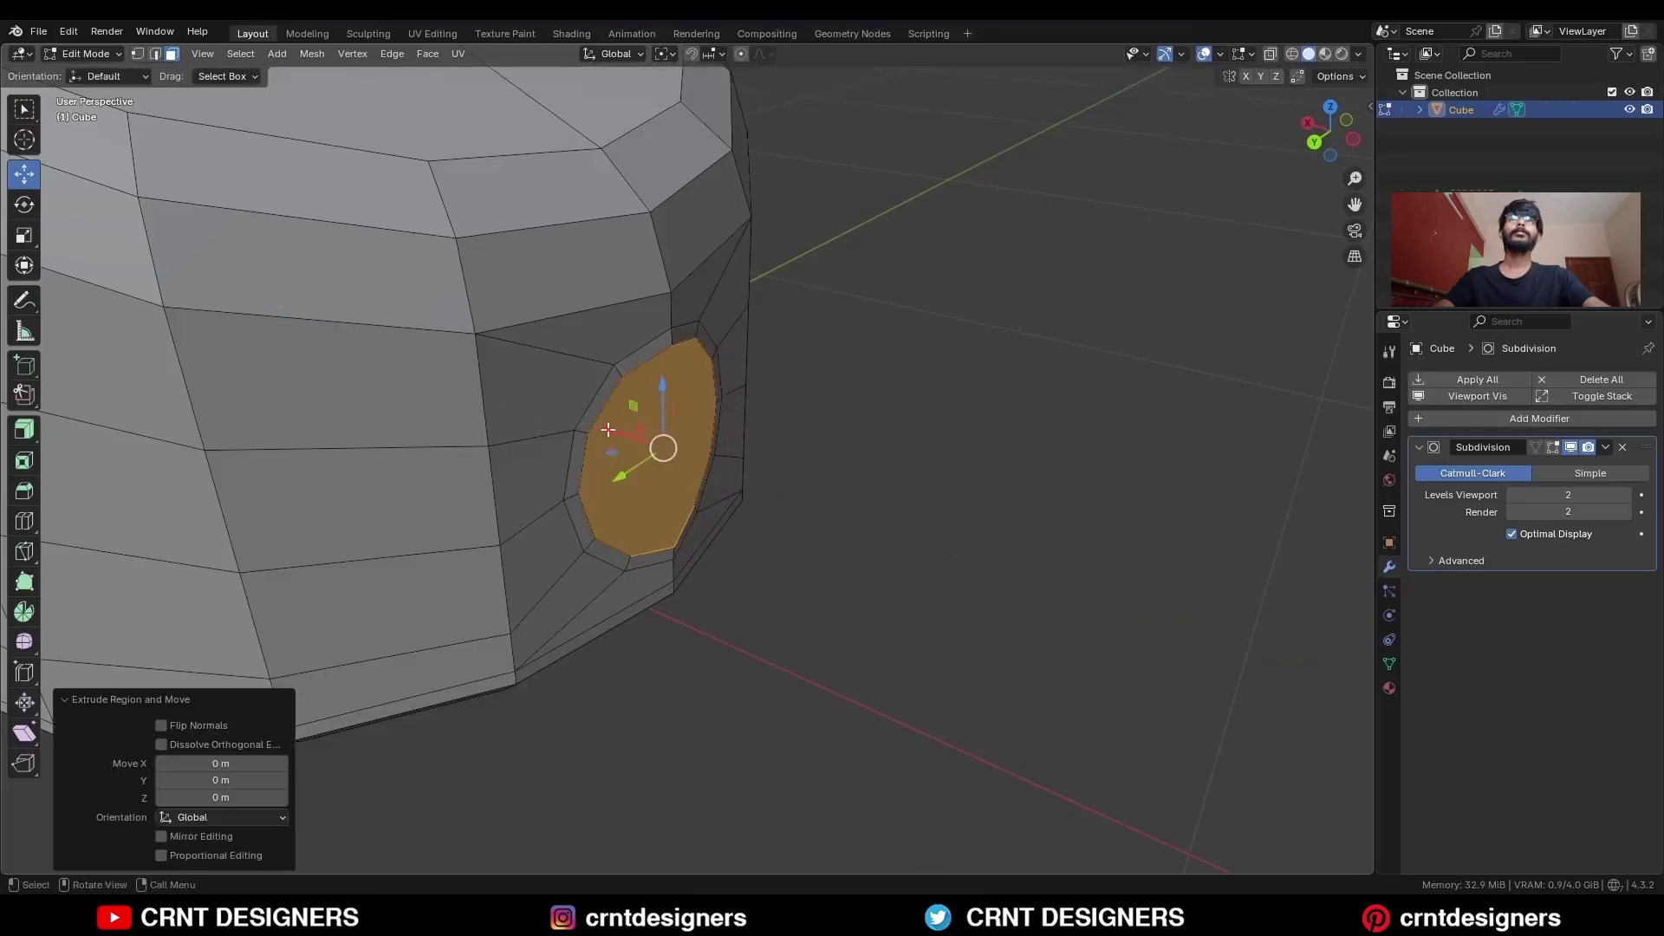
pyautogui.press('g')
pyautogui.press('x')
pyautogui.click(655, 459)
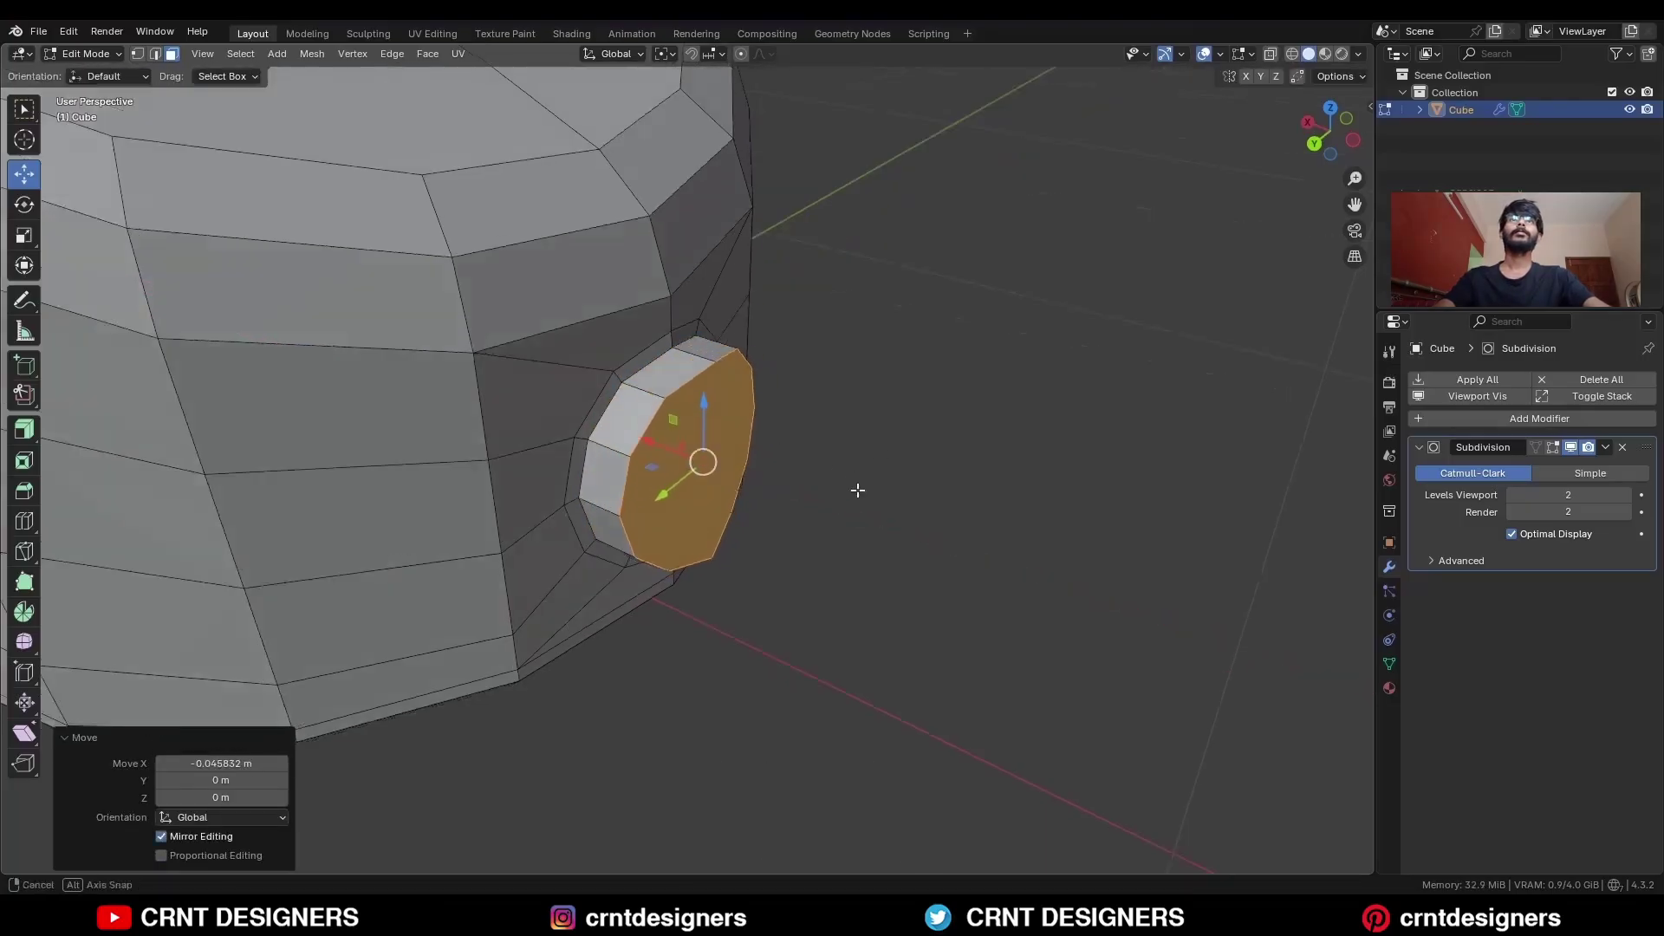
# Scale the extruded button's end face freehand and inset it.
pyautogui.press('s')
pyautogui.moveTo(858, 490); pyautogui.dragTo(721, 454, button='middle')
pyautogui.click(868, 494)
pyautogui.press('i')
pyautogui.click(832, 484)
# Switch to Object Mode and hide the viewport overlays to examine the smoothed foot and round button.
pyautogui.keyDown('ctrl'); pyautogui.moveTo(721, 455); pyautogui.dragTo(858, 416, button='middle'); pyautogui.keyUp('ctrl')
pyautogui.press('Tab')
pyautogui.keyDown('ctrl'); pyautogui.moveTo(858, 416); pyautogui.dragTo(862, 451, button='middle'); pyautogui.keyUp('ctrl')
pyautogui.scroll(-2, 862, 444)
pyautogui.hotkey('alt', 'shift', 'z')
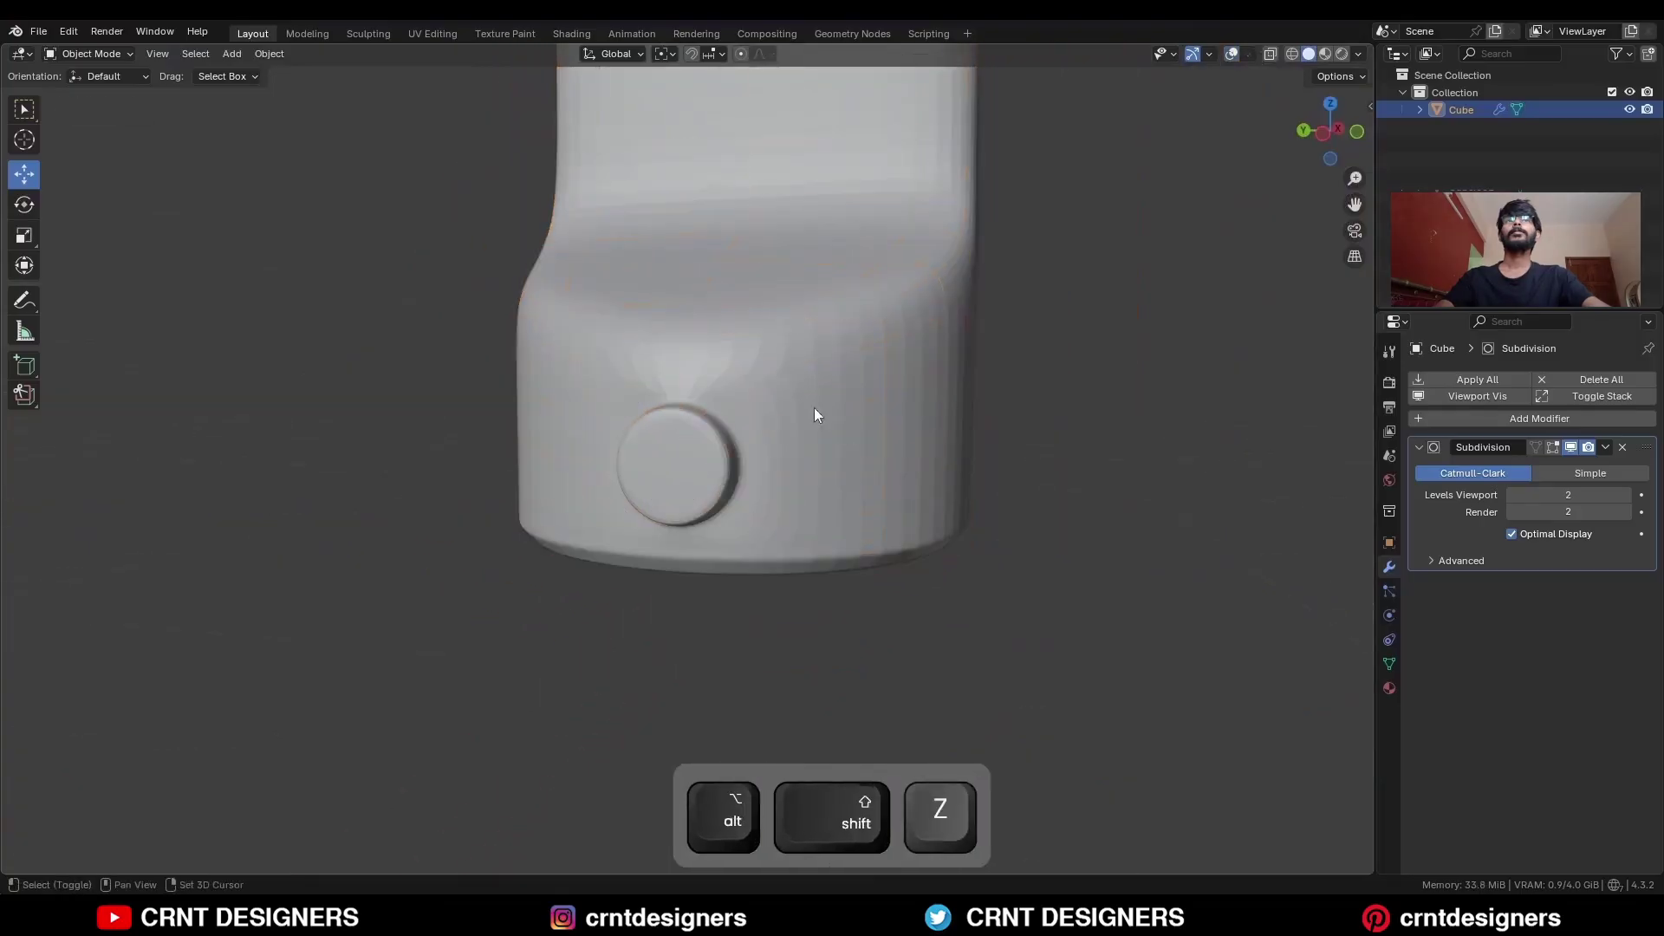
# Apply smooth shading to the notched column.
pyautogui.rightClick(783, 298)
pyautogui.click(788, 302)
pyautogui.moveTo(778, 315); pyautogui.dragTo(861, 420, button='middle')
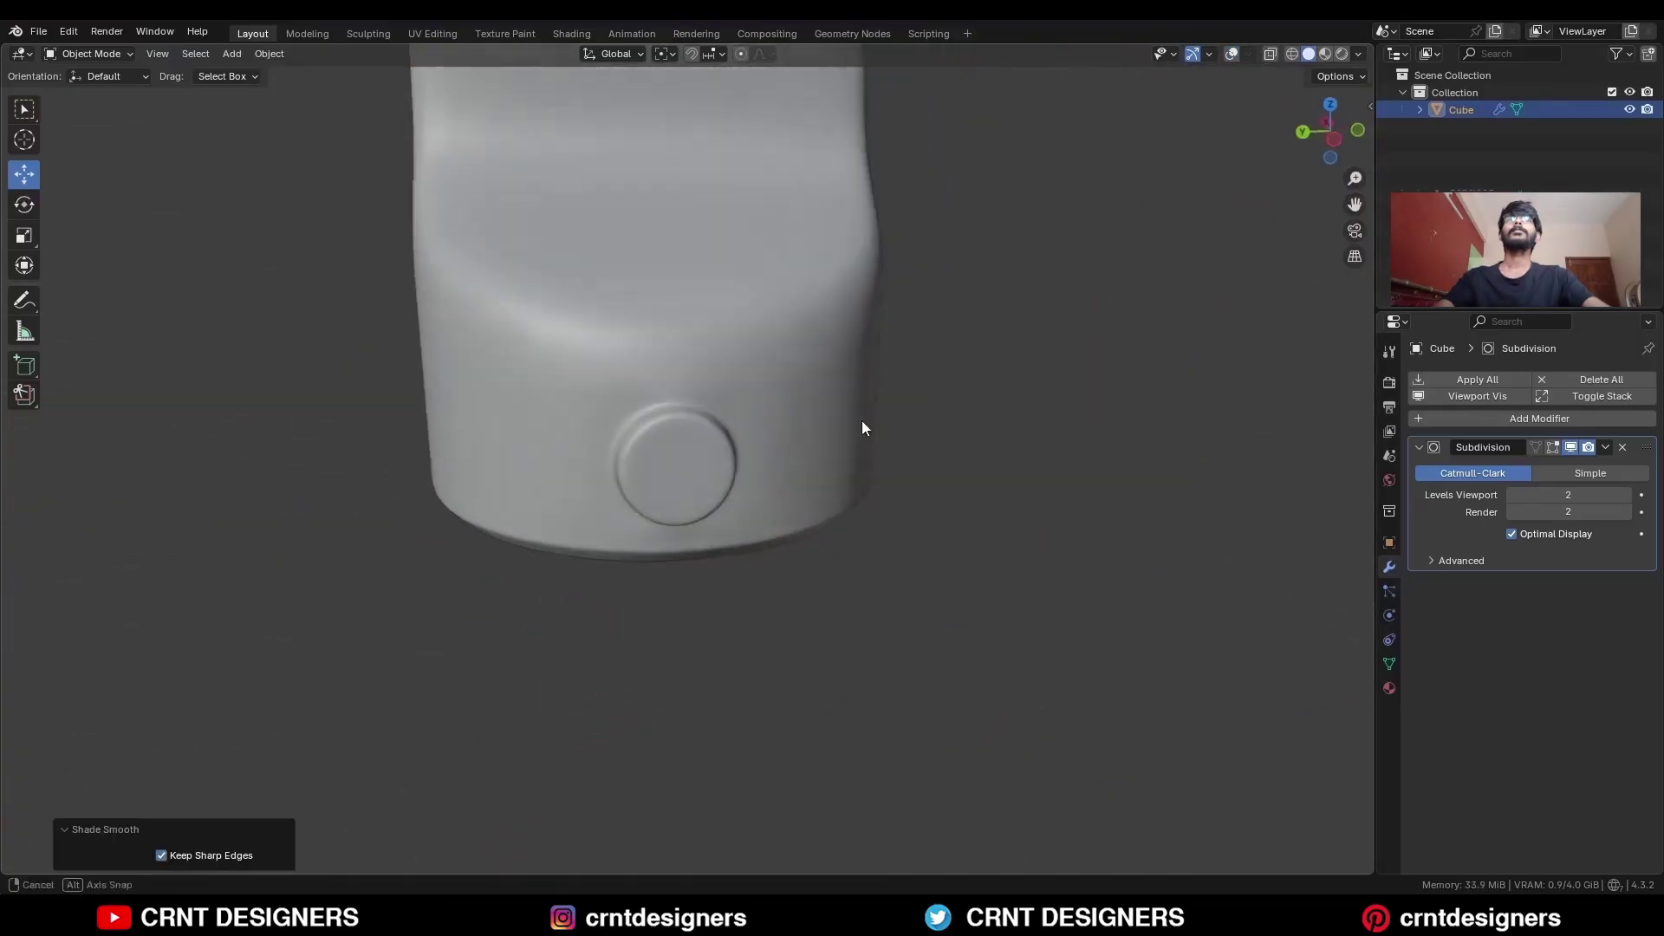
# Move the edge loop at the base of the round button about 0.010 m along negative X.
pyautogui.press('2')
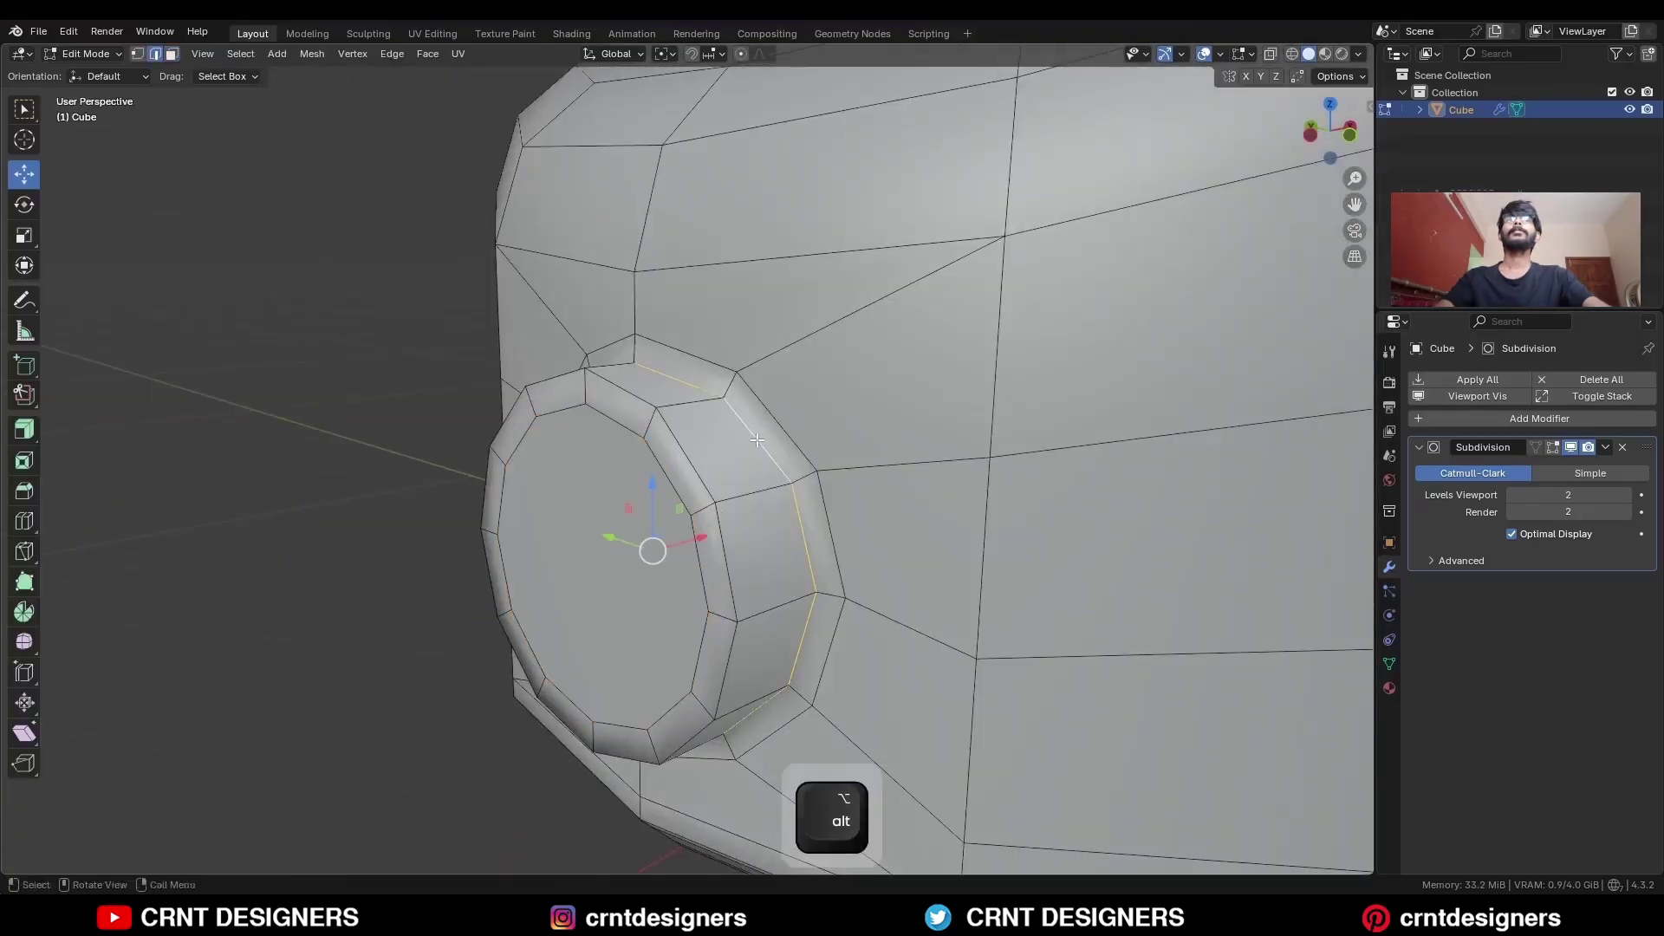
pyautogui.moveTo(757, 441); pyautogui.dragTo(616, 520, button='middle')
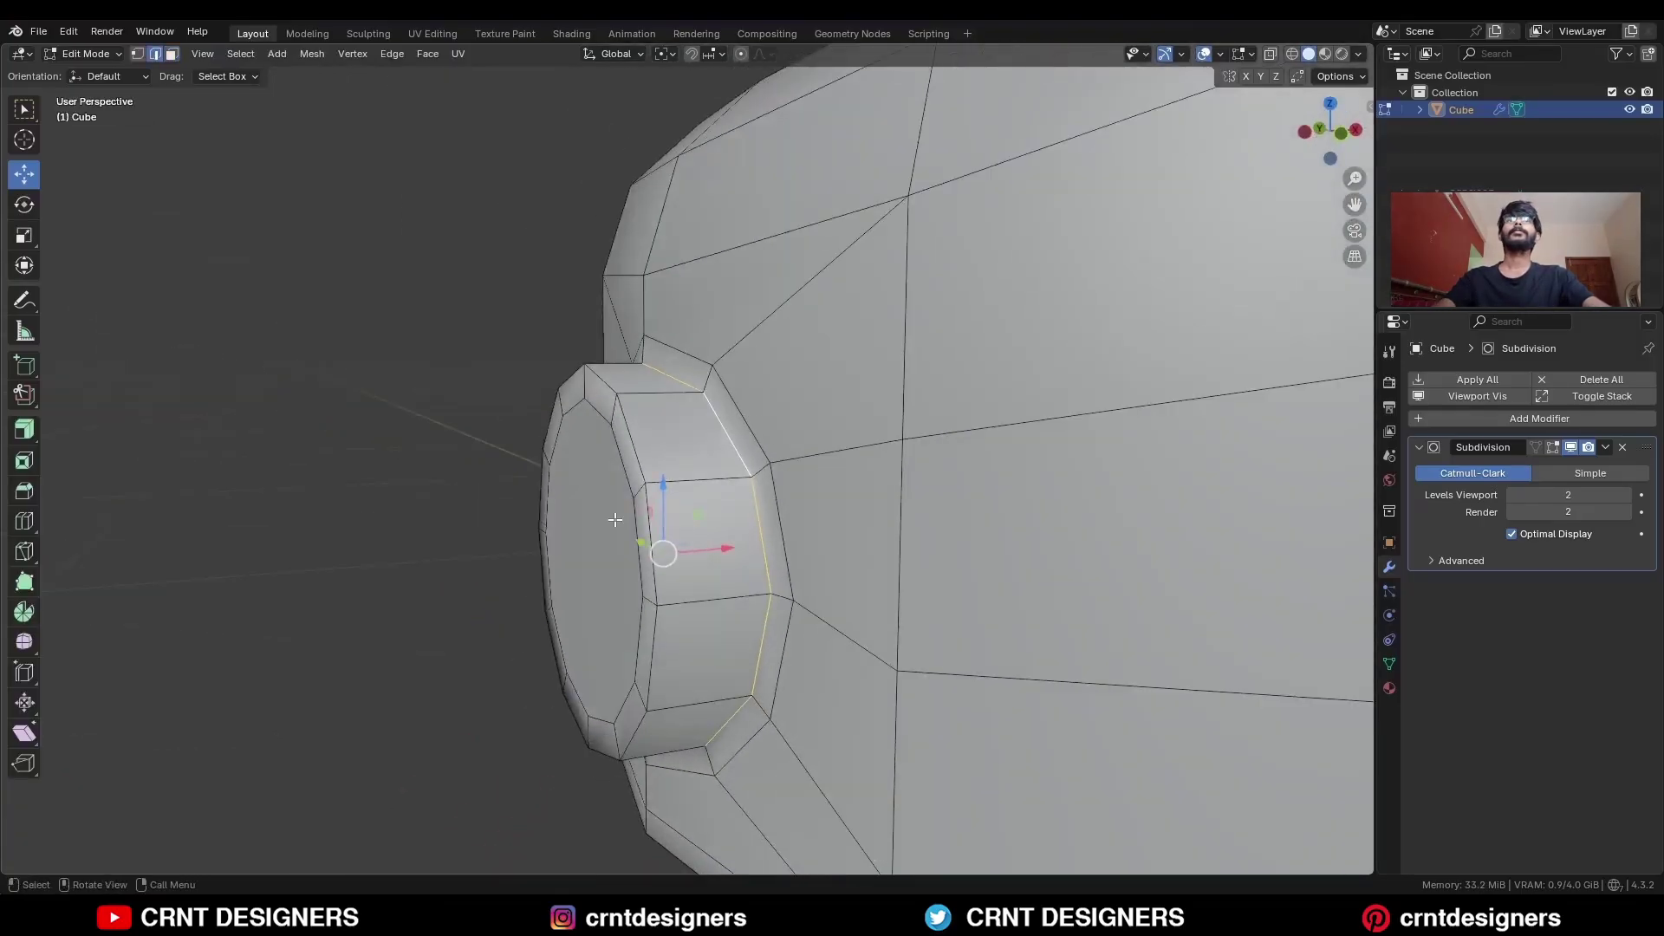
pyautogui.moveTo(725, 546); pyautogui.dragTo(689, 553)
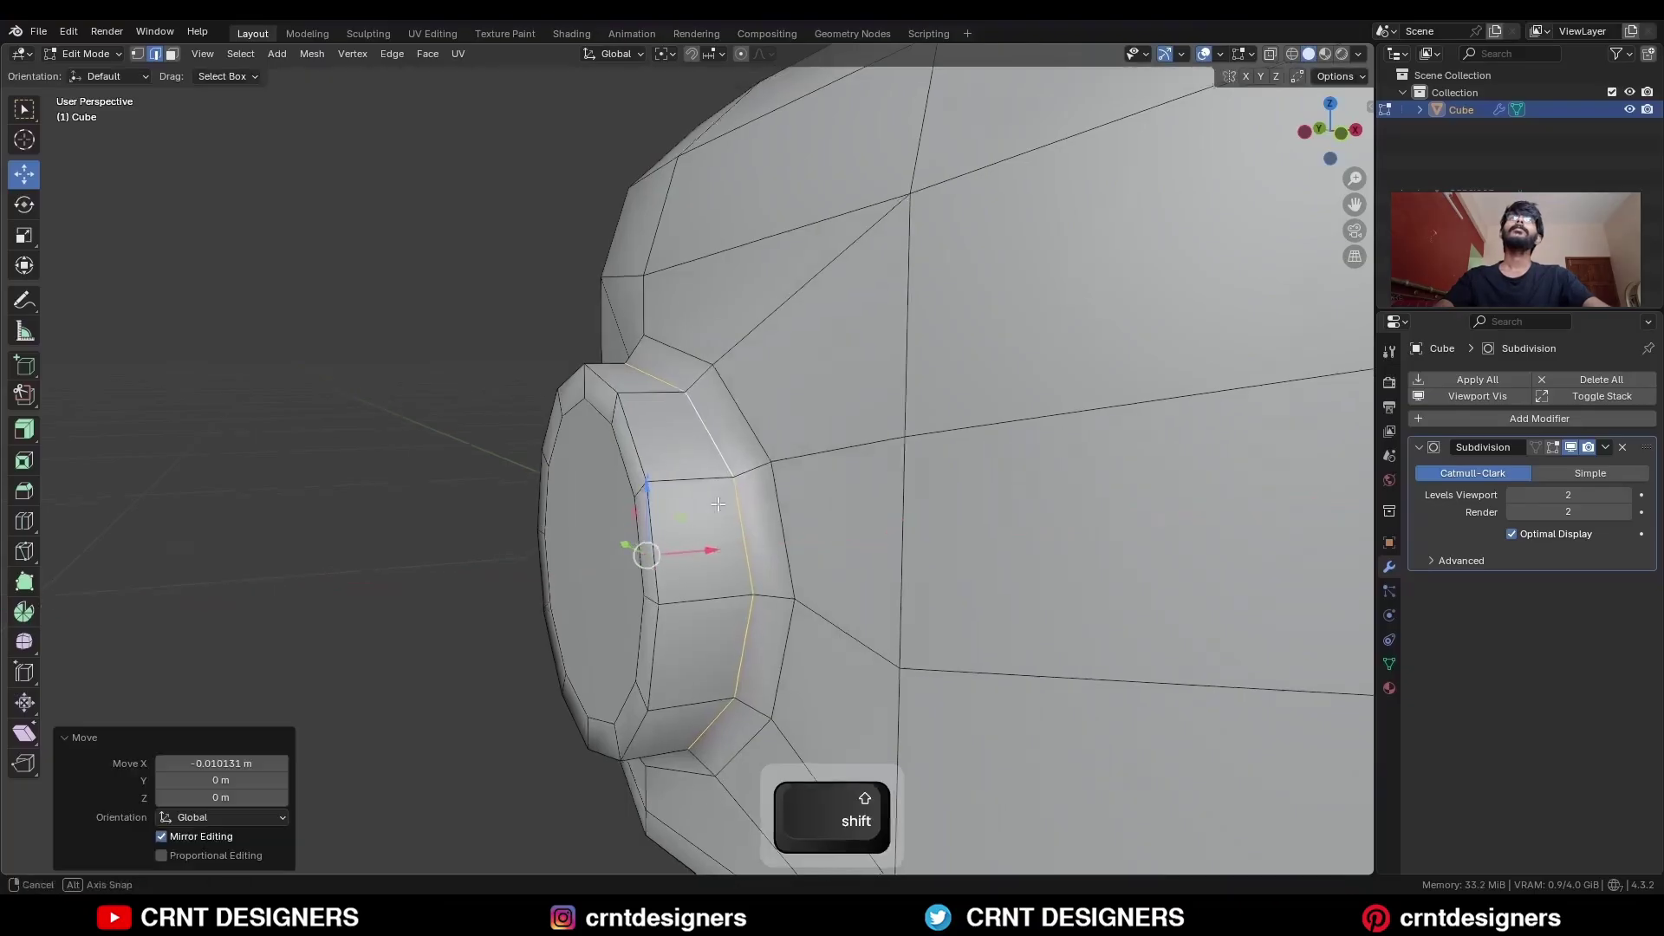
pyautogui.moveTo(689, 553); pyautogui.dragTo(654, 550, button='middle')
# Add a centred loop cut around the round button's side wall and check the smoothed shape in Object Mode.
pyautogui.hotkey('ctrl', 'r')
pyautogui.click(656, 407)
pyautogui.rightClick(656, 407)
pyautogui.press('Tab')
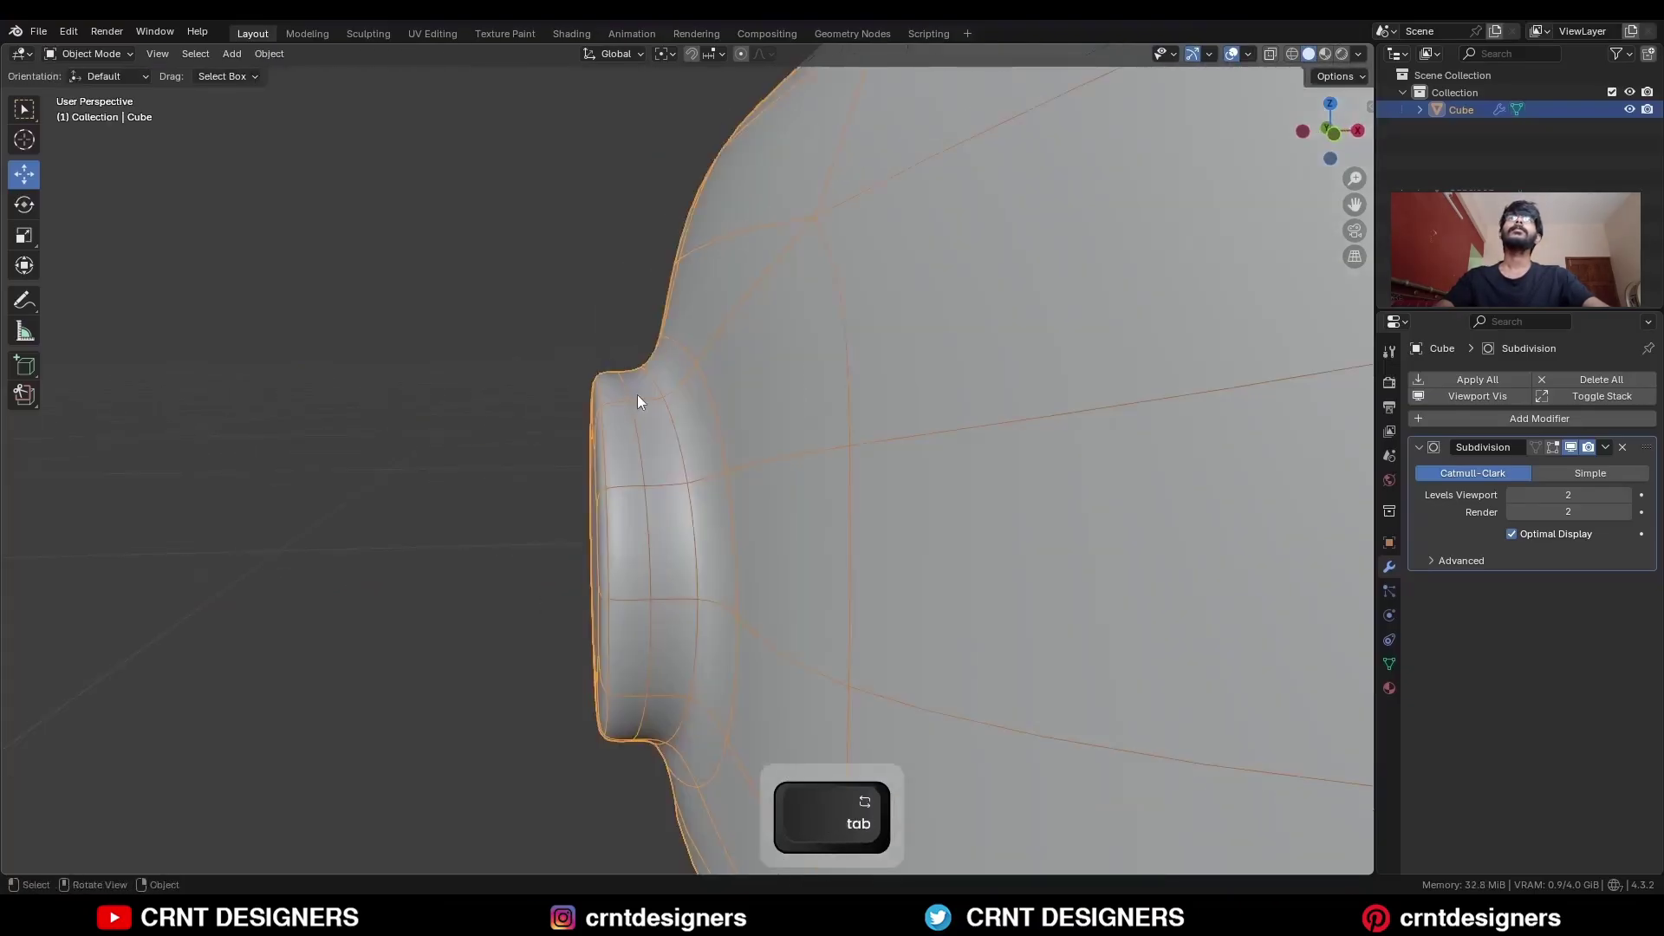
pyautogui.moveTo(655, 383)
pyautogui.mouseDown(button='middle')
pyautogui.moveTo(832, 546)
pyautogui.moveTo(606, 371)
pyautogui.moveTo(662, 393)
pyautogui.mouseUp(button='middle')
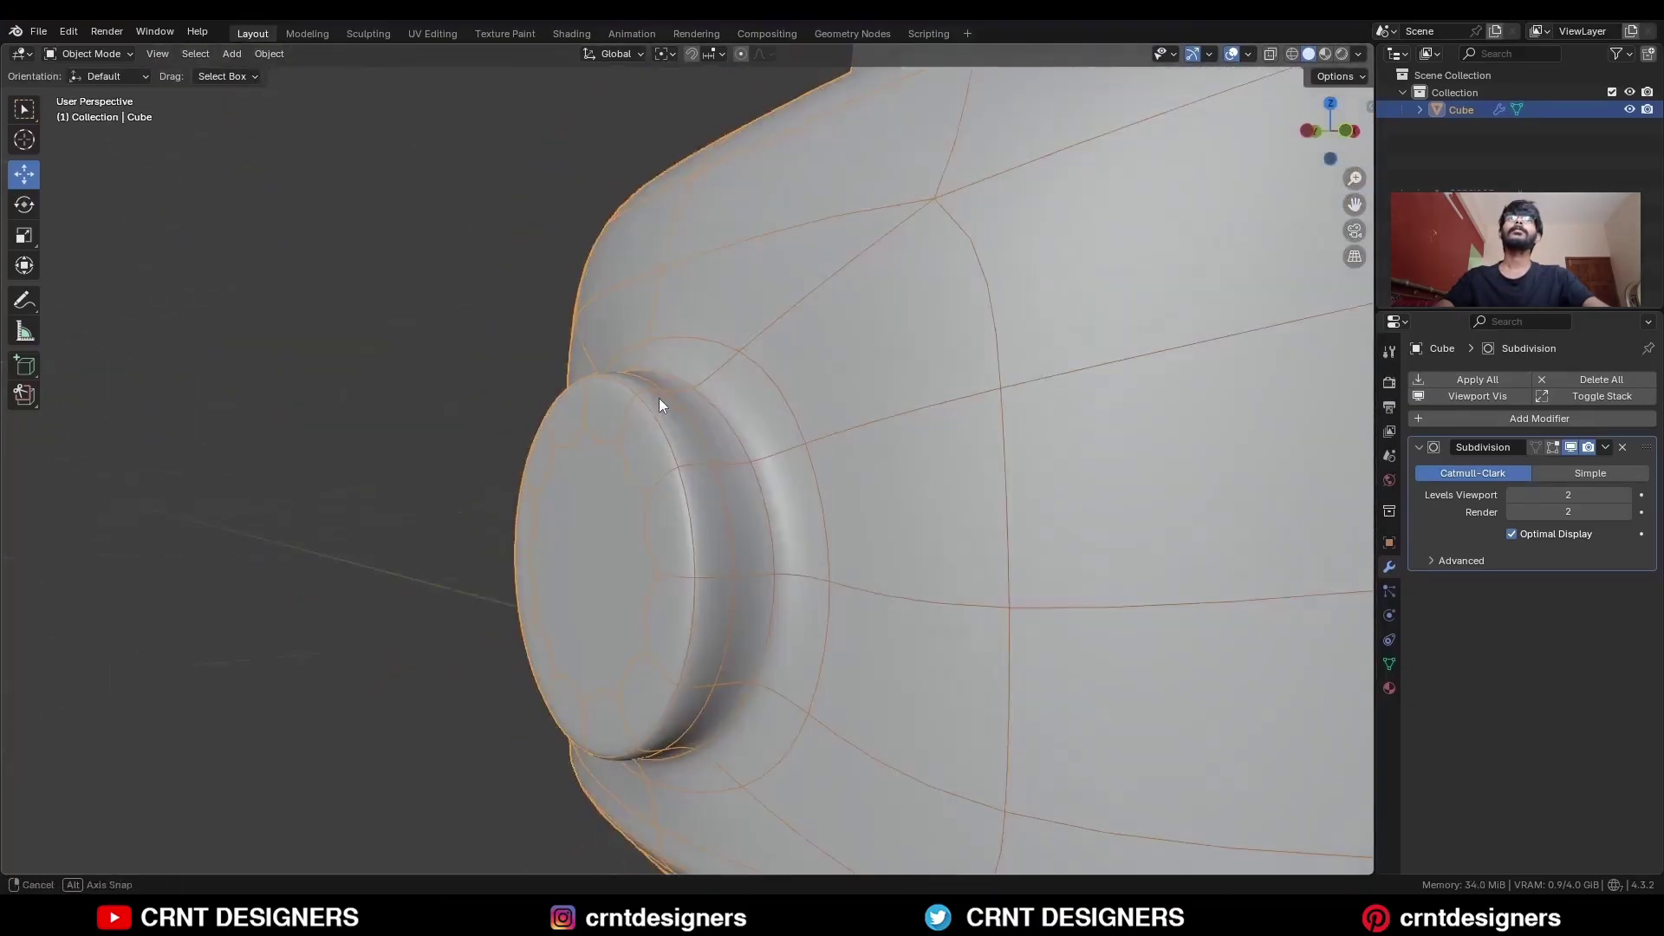
# Bevel the edge loop around the round button's front rim with an offset of about 0.018 m.
pyautogui.press('Tab')
pyautogui.keyDown('alt'); pyautogui.click(691, 477); pyautogui.keyUp('alt')
pyautogui.moveTo(690, 477); pyautogui.dragTo(774, 515, button='middle')
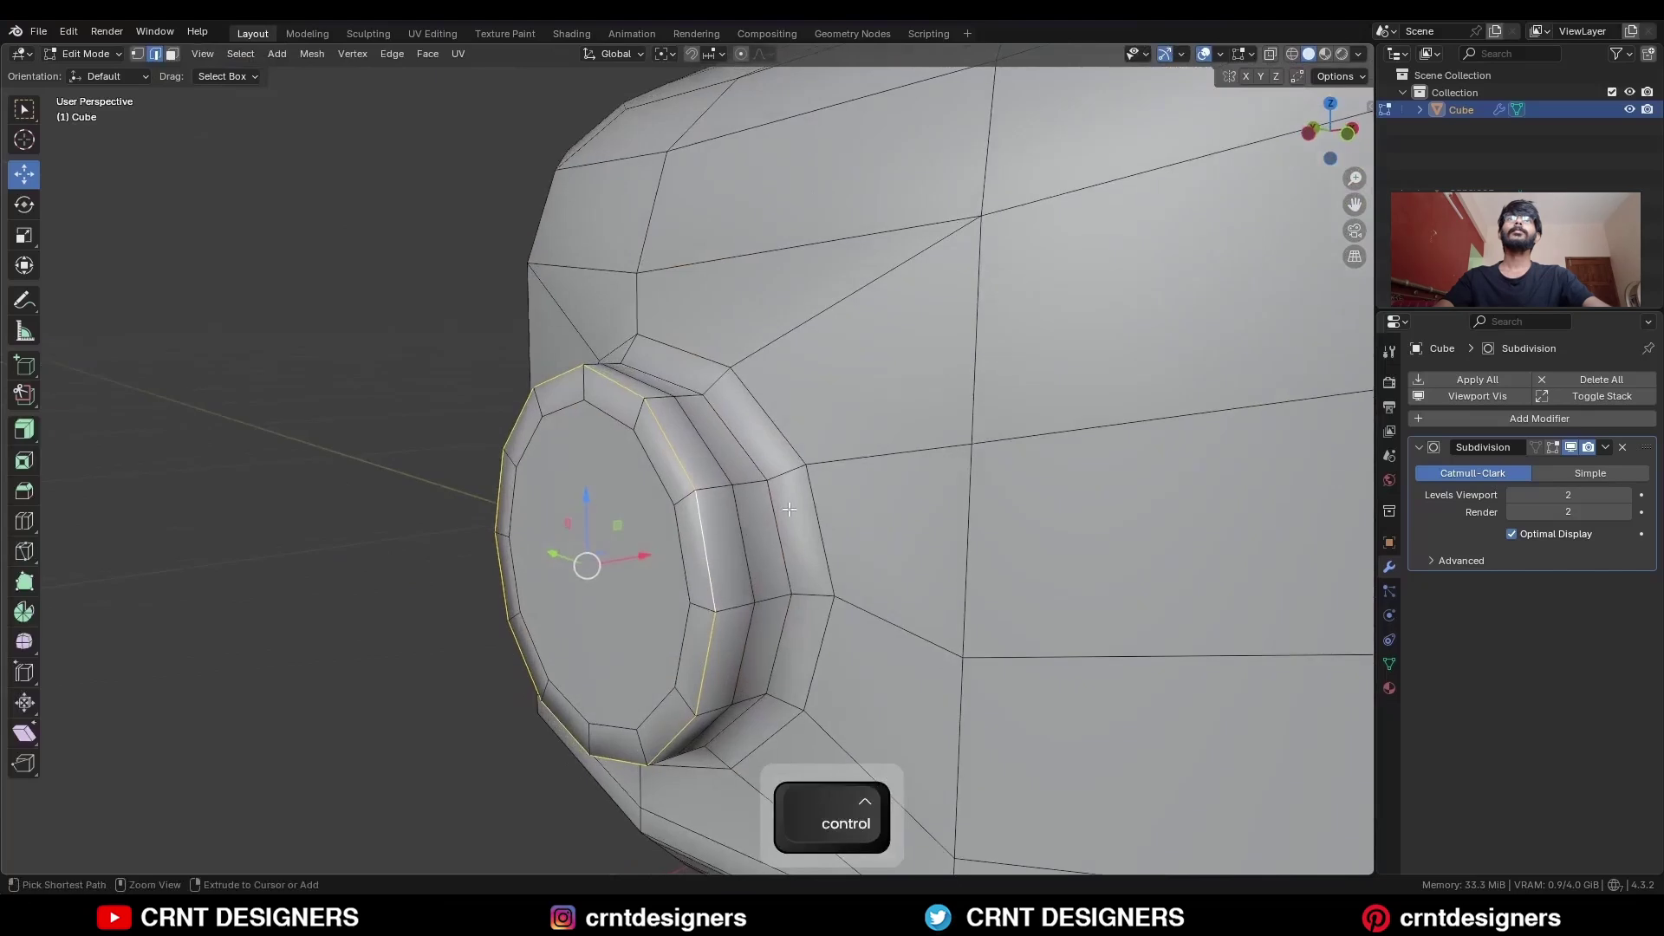
pyautogui.hotkey('ctrl', 'b')
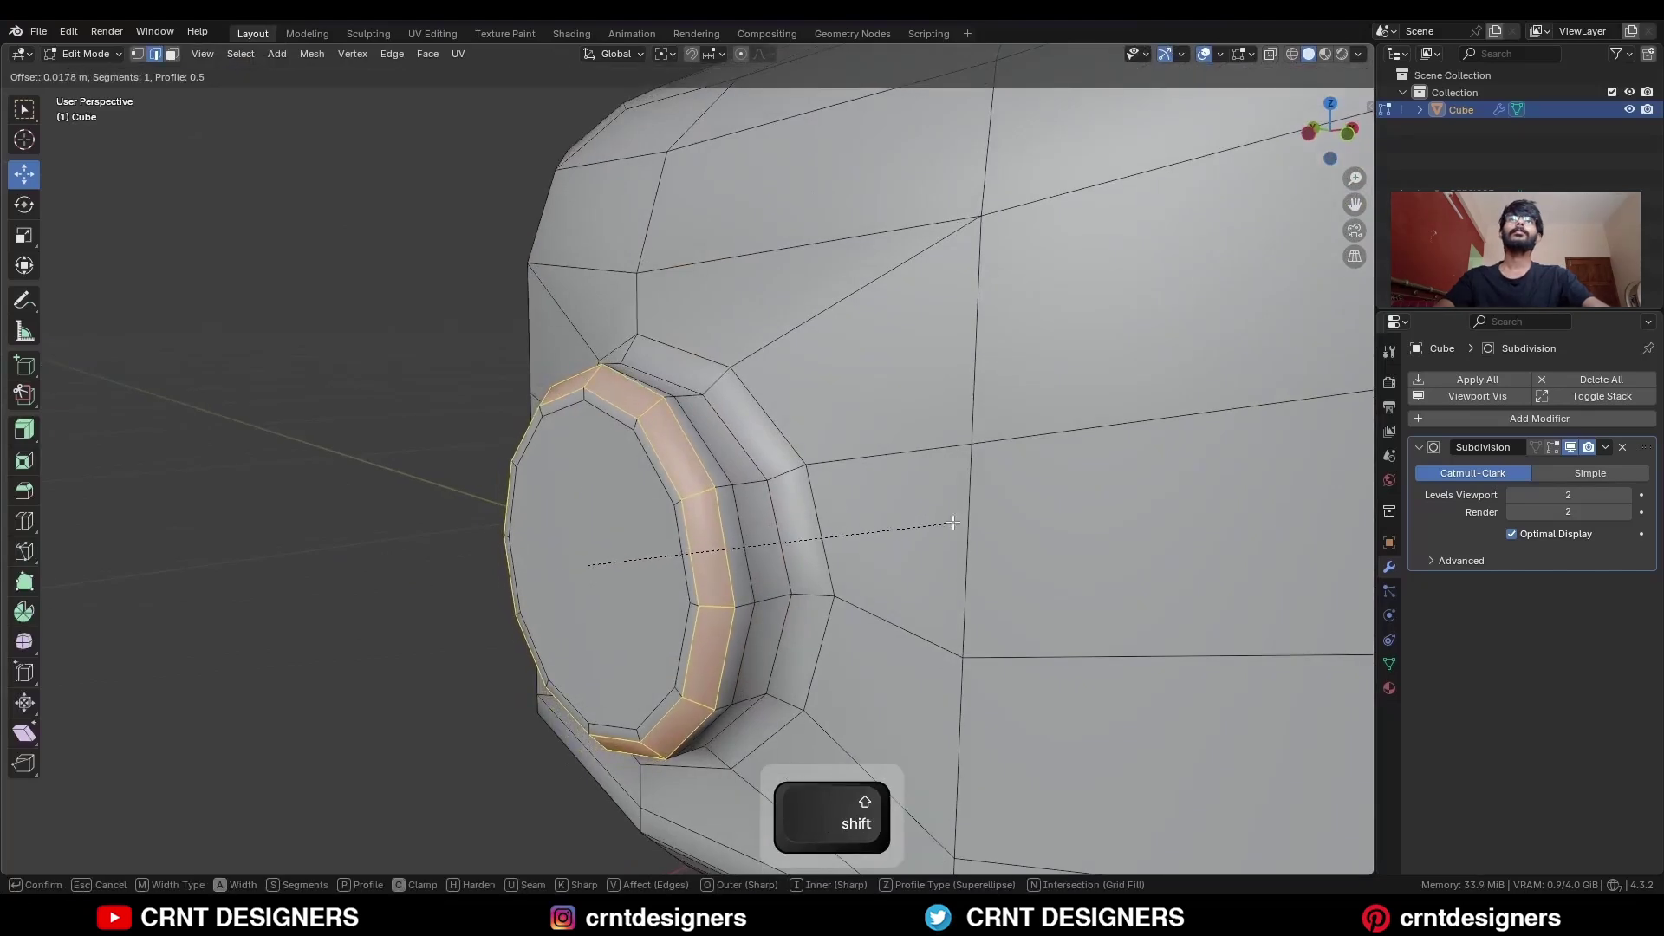
pyautogui.click(950, 524)
pyautogui.moveTo(951, 524); pyautogui.dragTo(690, 507, button='middle')
# Add three supporting loop cuts around the round button's rim and side to tighten its smoothed edges.
pyautogui.hotkey('ctrl', 'r')
pyautogui.click(604, 478)
pyautogui.click(592, 495)
pyautogui.hotkey('ctrl', 'r')
pyautogui.click(607, 485)
pyautogui.click(616, 483)
pyautogui.hotkey('ctrl', 'r')
pyautogui.click(726, 441)
pyautogui.click(720, 431)
pyautogui.press('Tab')
pyautogui.press('Tab')
# Replace the button's front n-gon with a Grid Fill, adjust the grid offset, and view the smoothed column without overlays.
pyautogui.press('x')
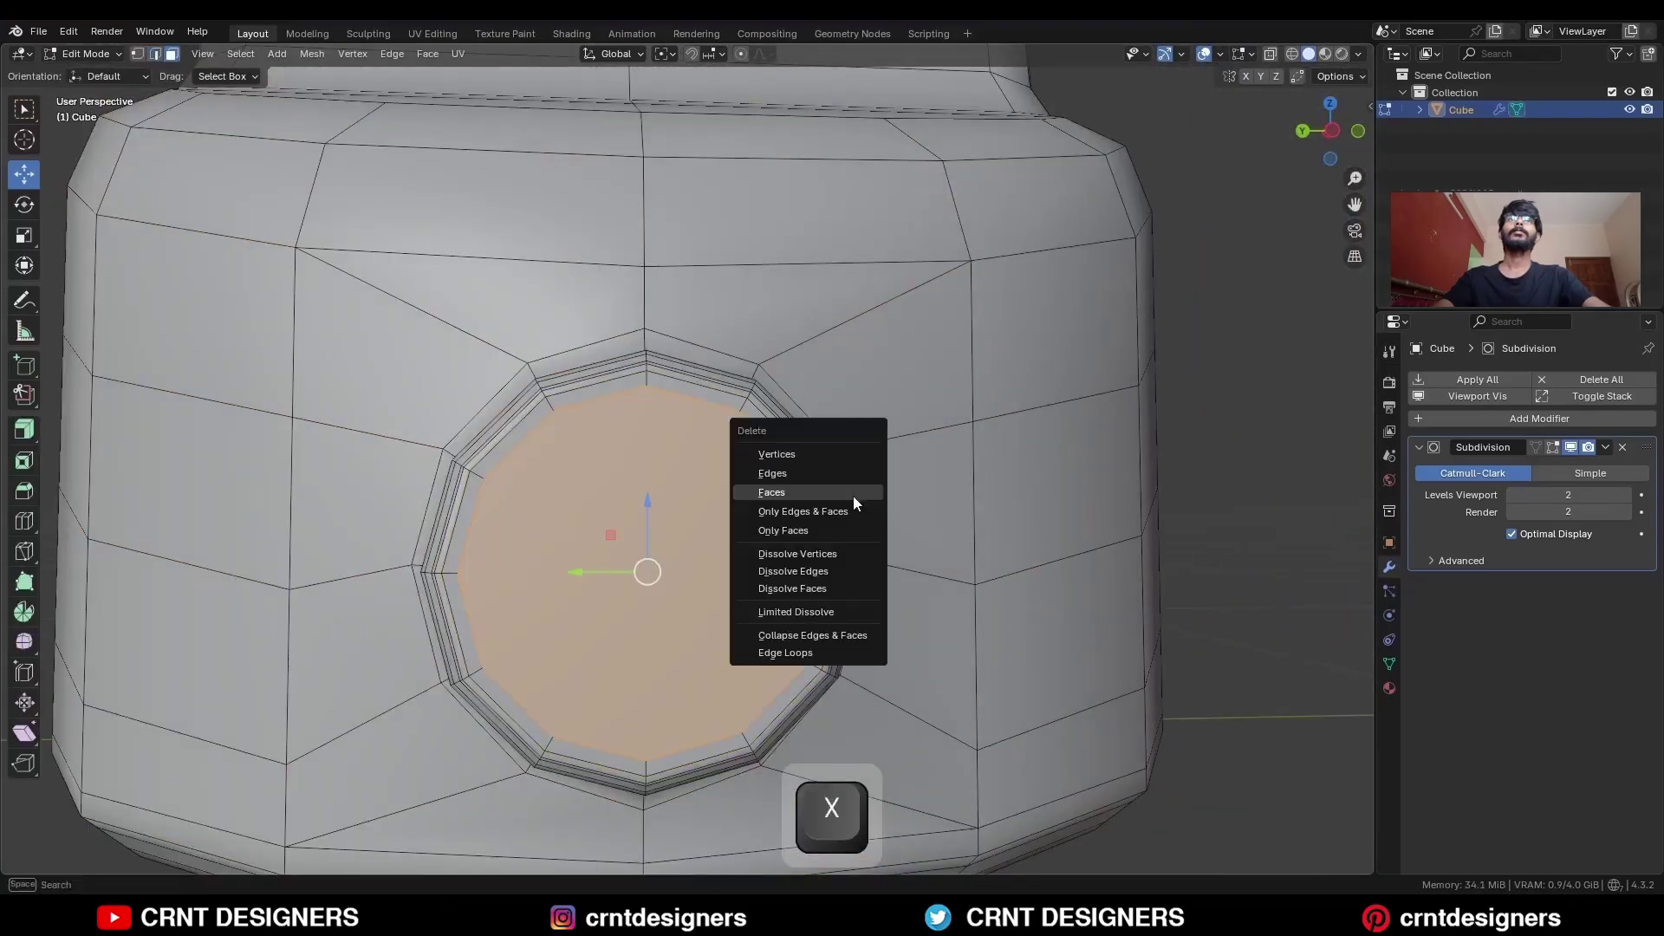
pyautogui.click(832, 493)
pyautogui.press('2')
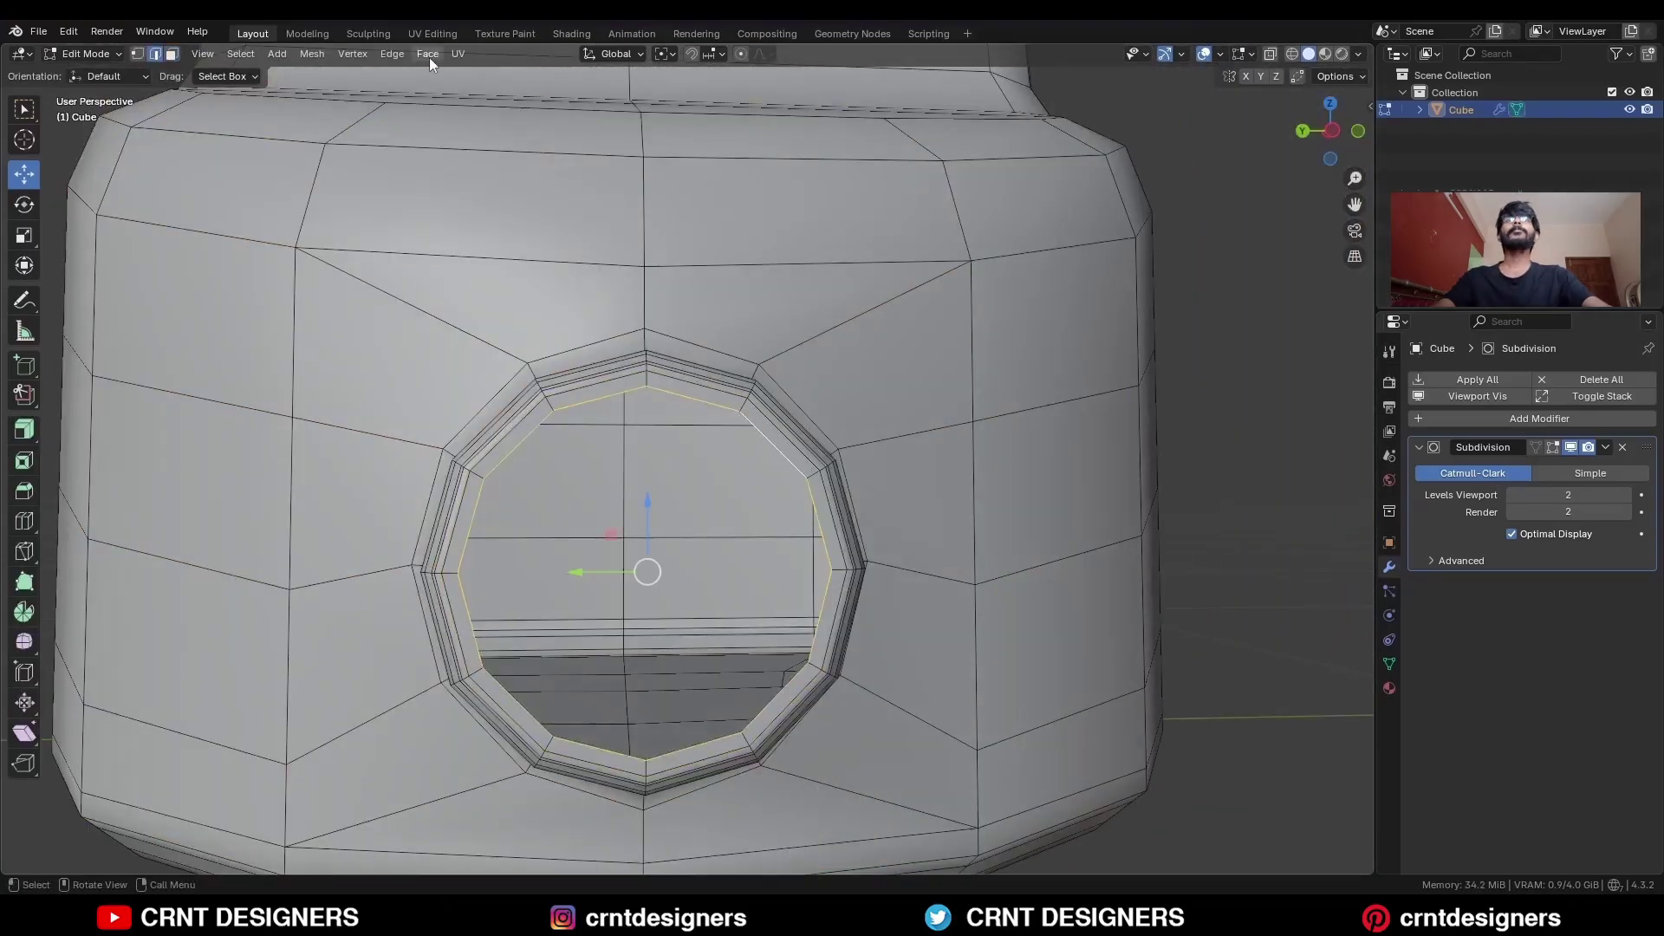
pyautogui.click(428, 53)
pyautogui.click(466, 258)
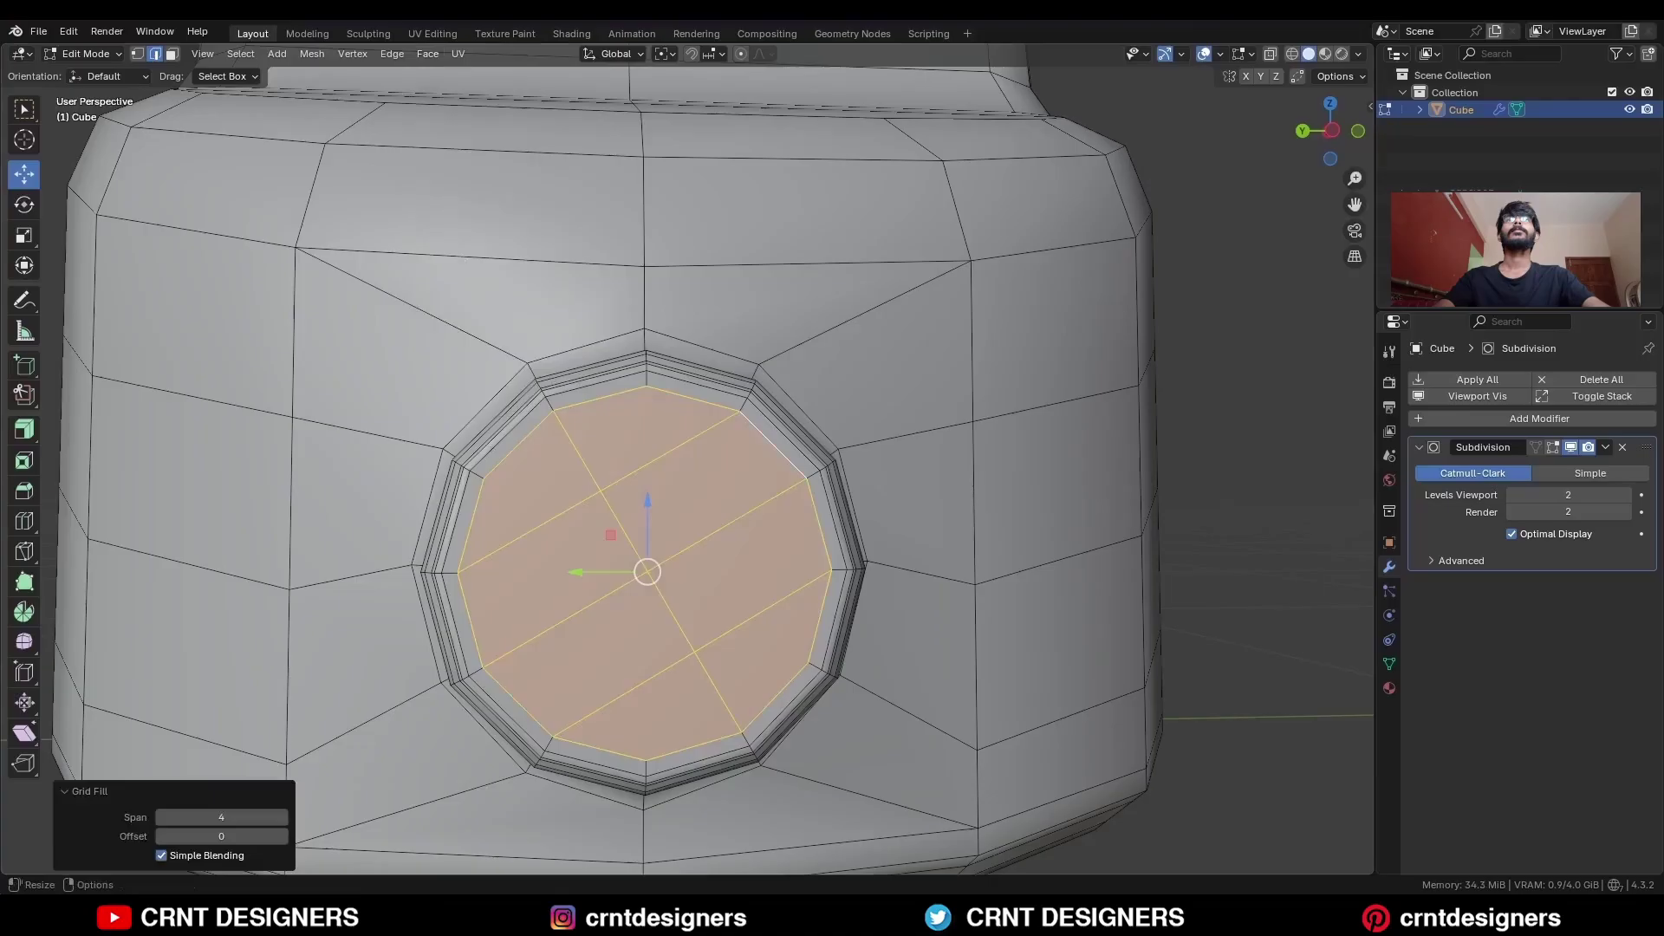
pyautogui.click(284, 835)
pyautogui.press('Tab')
pyautogui.hotkey('alt', 'shift', 'z')
pyautogui.scroll(-3, 901, 425)
pyautogui.keyDown('ctrl'); pyautogui.moveTo(898, 420); pyautogui.dragTo(898, 543, button='middle'); pyautogui.keyUp('ctrl')
pyautogui.moveTo(898, 542); pyautogui.dragTo(742, 543, button='middle')
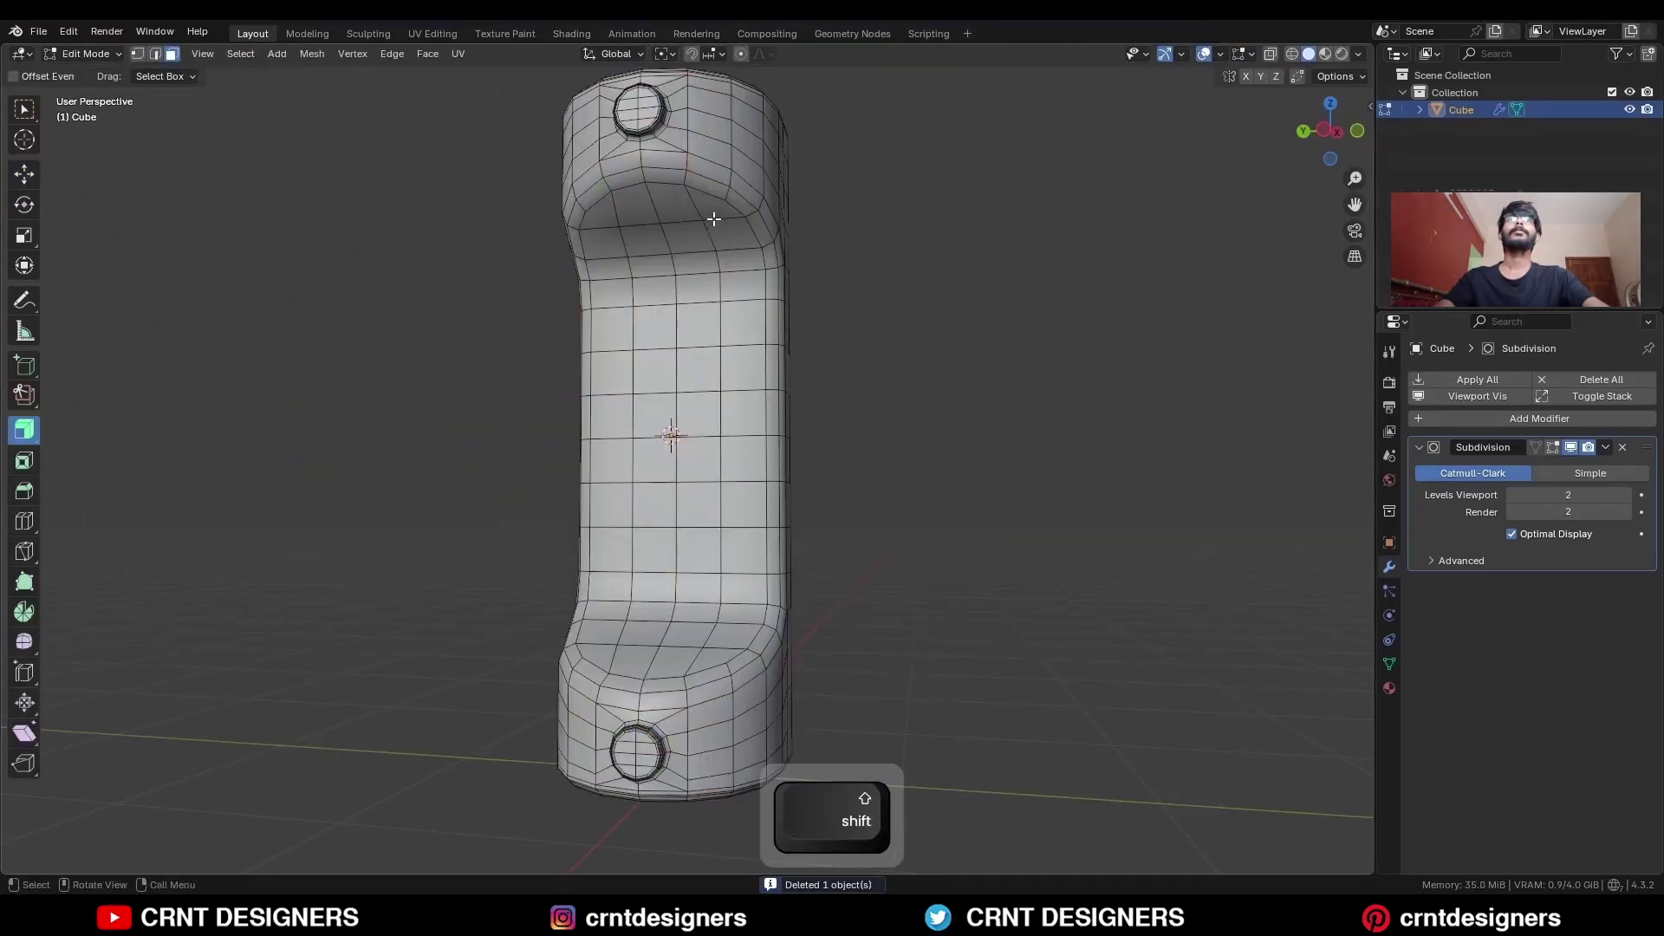
# Select all faces of the notch region, grow the selection by one ring, and separate them into their own object.
pyautogui.keyDown('shift'); pyautogui.click(713, 211); pyautogui.keyUp('shift')
pyautogui.keyDown('ctrl'); pyautogui.keyDown('shift'); pyautogui.click(594, 661); pyautogui.keyUp('shift'); pyautogui.keyUp('ctrl')
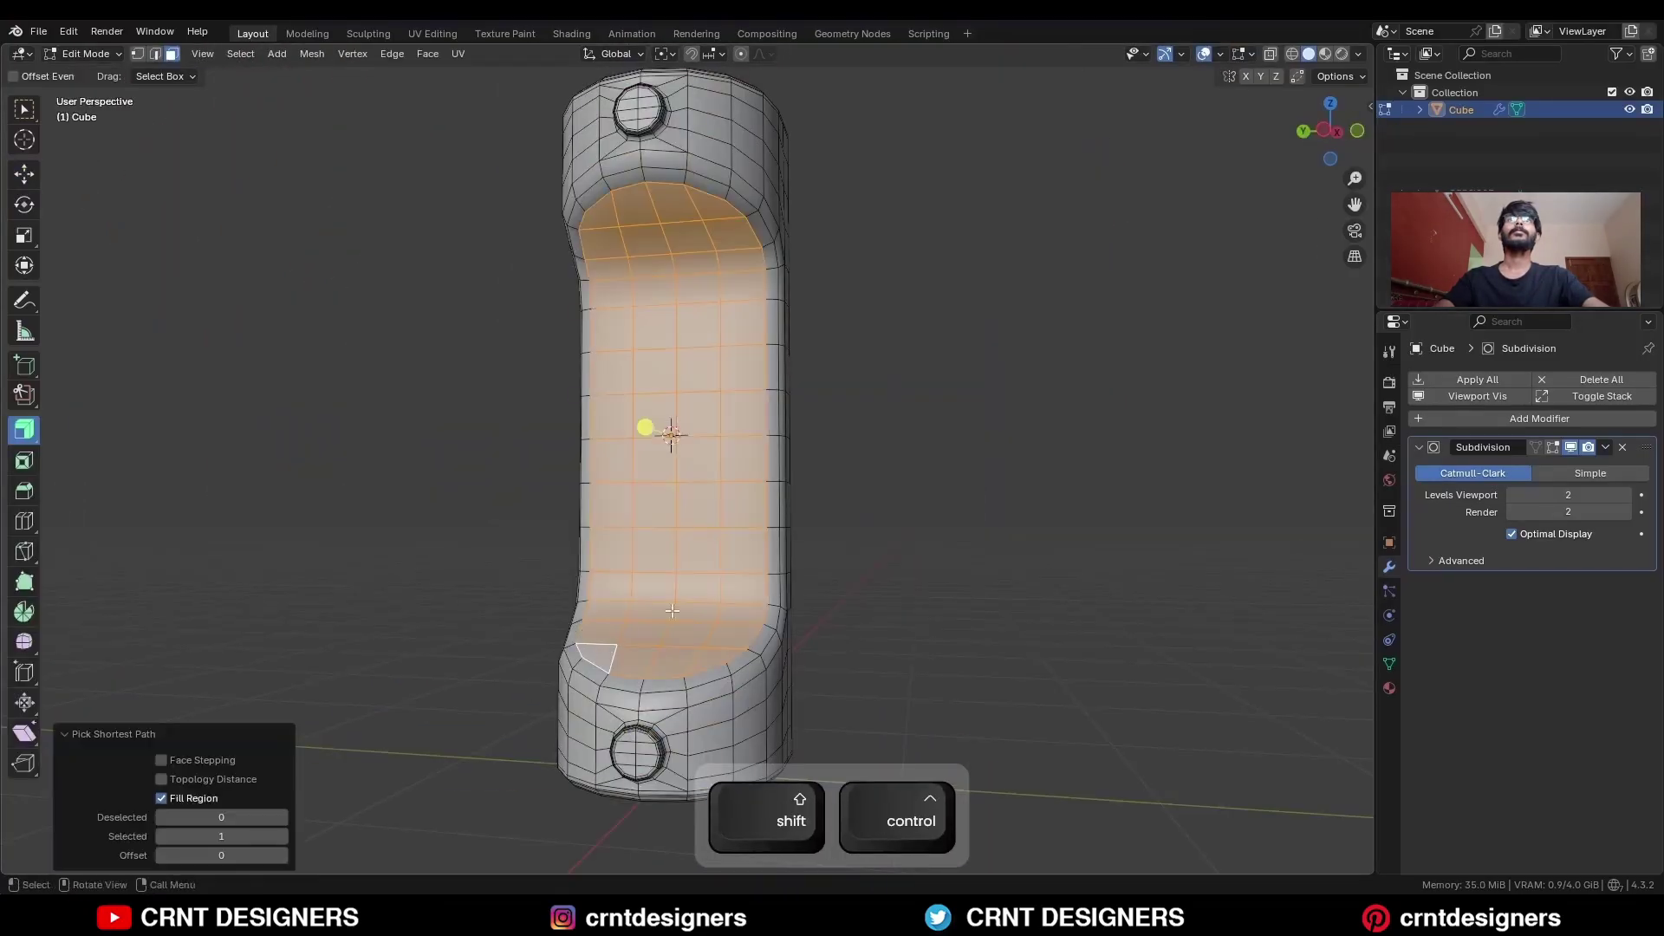
pyautogui.moveTo(594, 662); pyautogui.dragTo(892, 336, button='middle')
pyautogui.hotkey('ctrl', '=')
pyautogui.press('p')
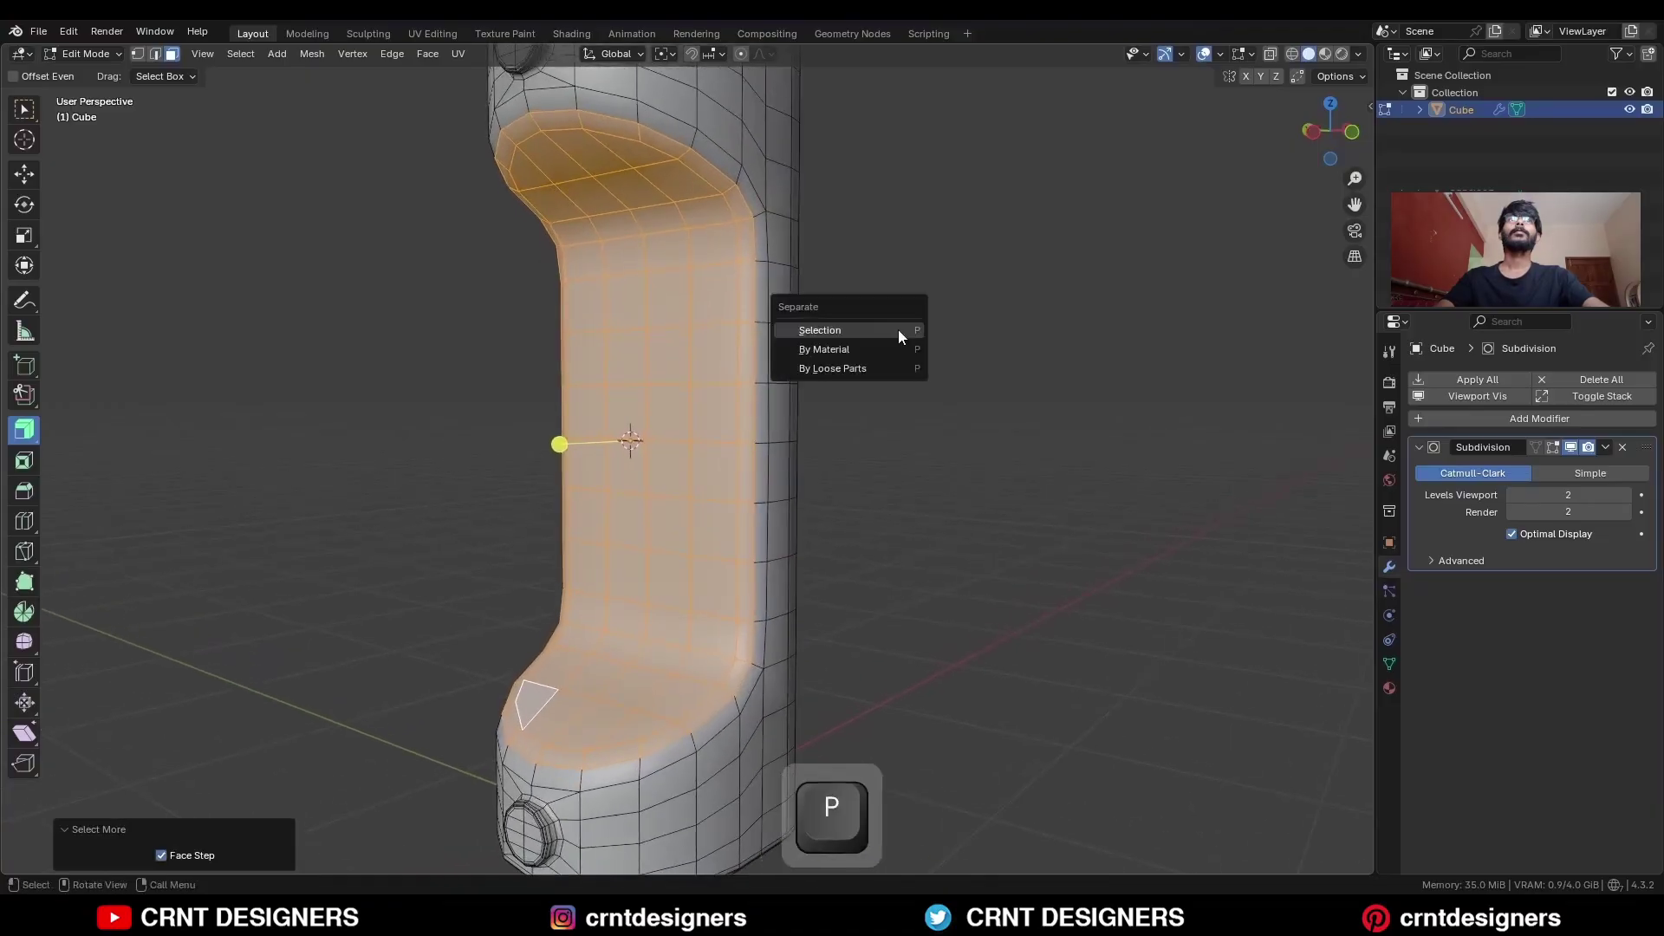
pyautogui.click(898, 330)
pyautogui.press('Tab')
# Isolate the separated notch panel in local view and enter Edit Mode with edge selection.
pyautogui.click(695, 416)
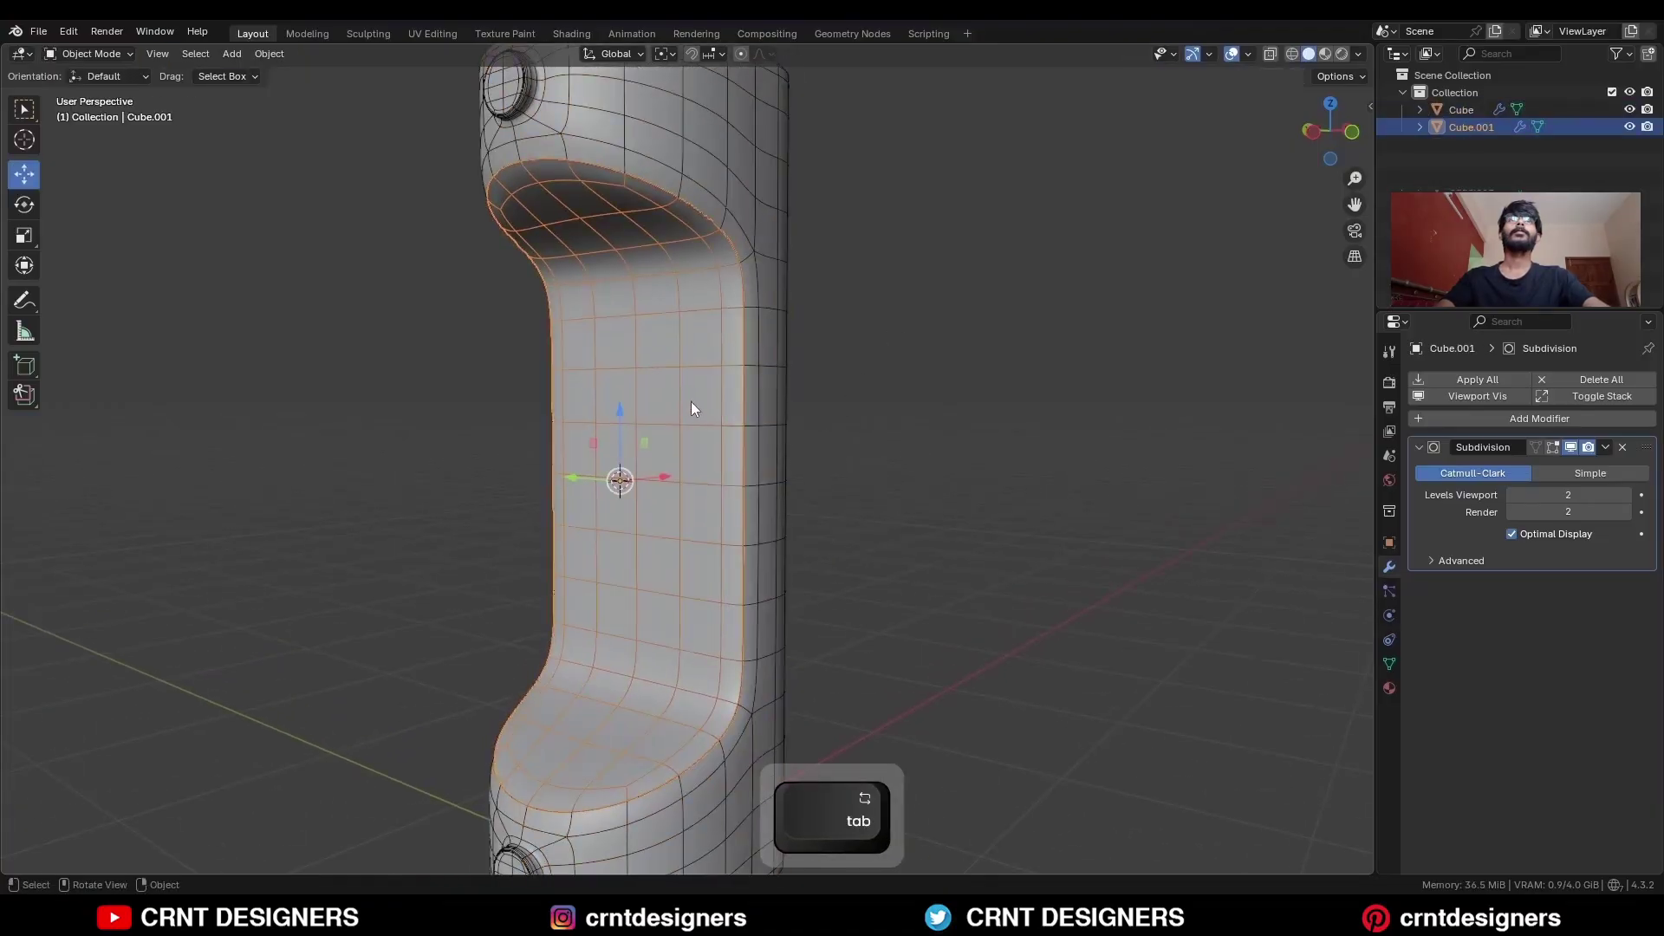
pyautogui.press('/')
pyautogui.moveTo(696, 391); pyautogui.dragTo(611, 390, button='middle')
pyautogui.press('Tab')
pyautogui.press('2')
# Fill the open back of the notch panel with a strip of faces and cap the rounded end.
pyautogui.moveTo(821, 360); pyautogui.dragTo(596, 357, button='middle')
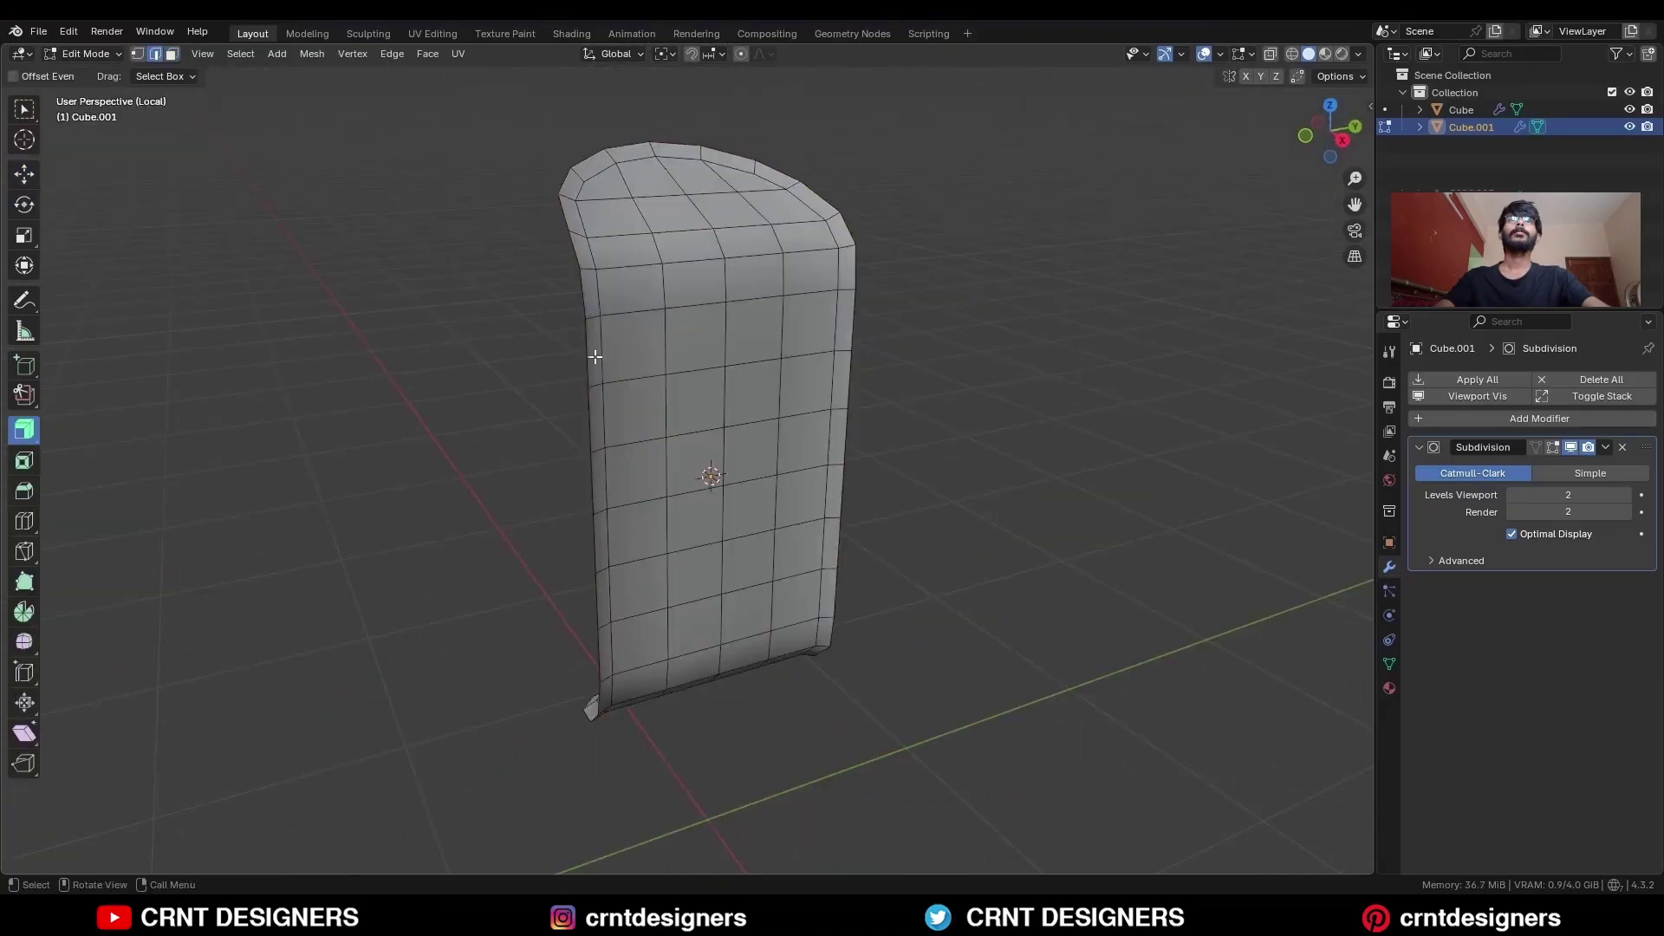
pyautogui.moveTo(825, 315); pyautogui.dragTo(719, 316, button='middle')
pyautogui.press('f')
pyautogui.click(761, 295)
pyautogui.press('f')
pyautogui.press('f')
pyautogui.press('f')
pyautogui.keyDown('alt'); pyautogui.click(694, 216); pyautogui.keyUp('alt')
pyautogui.press('f')
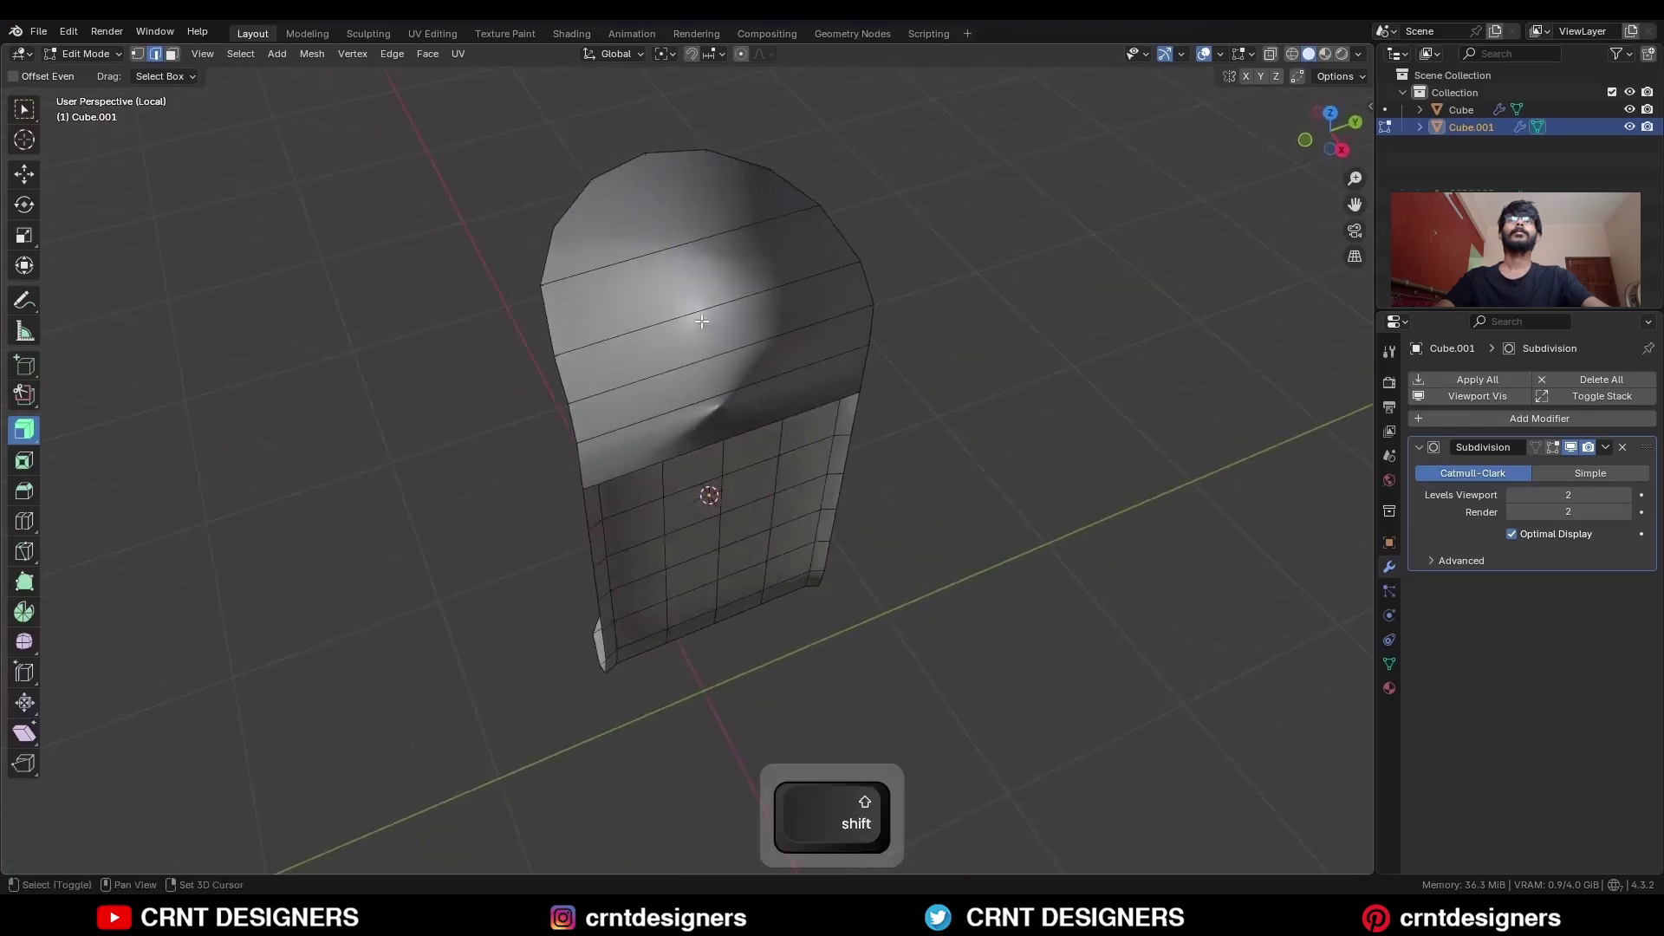
# Add a centred lengthwise loop cut through the panel's new back faces and connect its end vertex to the rounded rim.
pyautogui.keyDown('shift'); pyautogui.moveTo(693, 260); pyautogui.dragTo(685, 345, button='middle'); pyautogui.keyUp('shift')
pyautogui.hotkey('ctrl', 'r')
pyautogui.click(683, 337)
pyautogui.rightClick(684, 334)
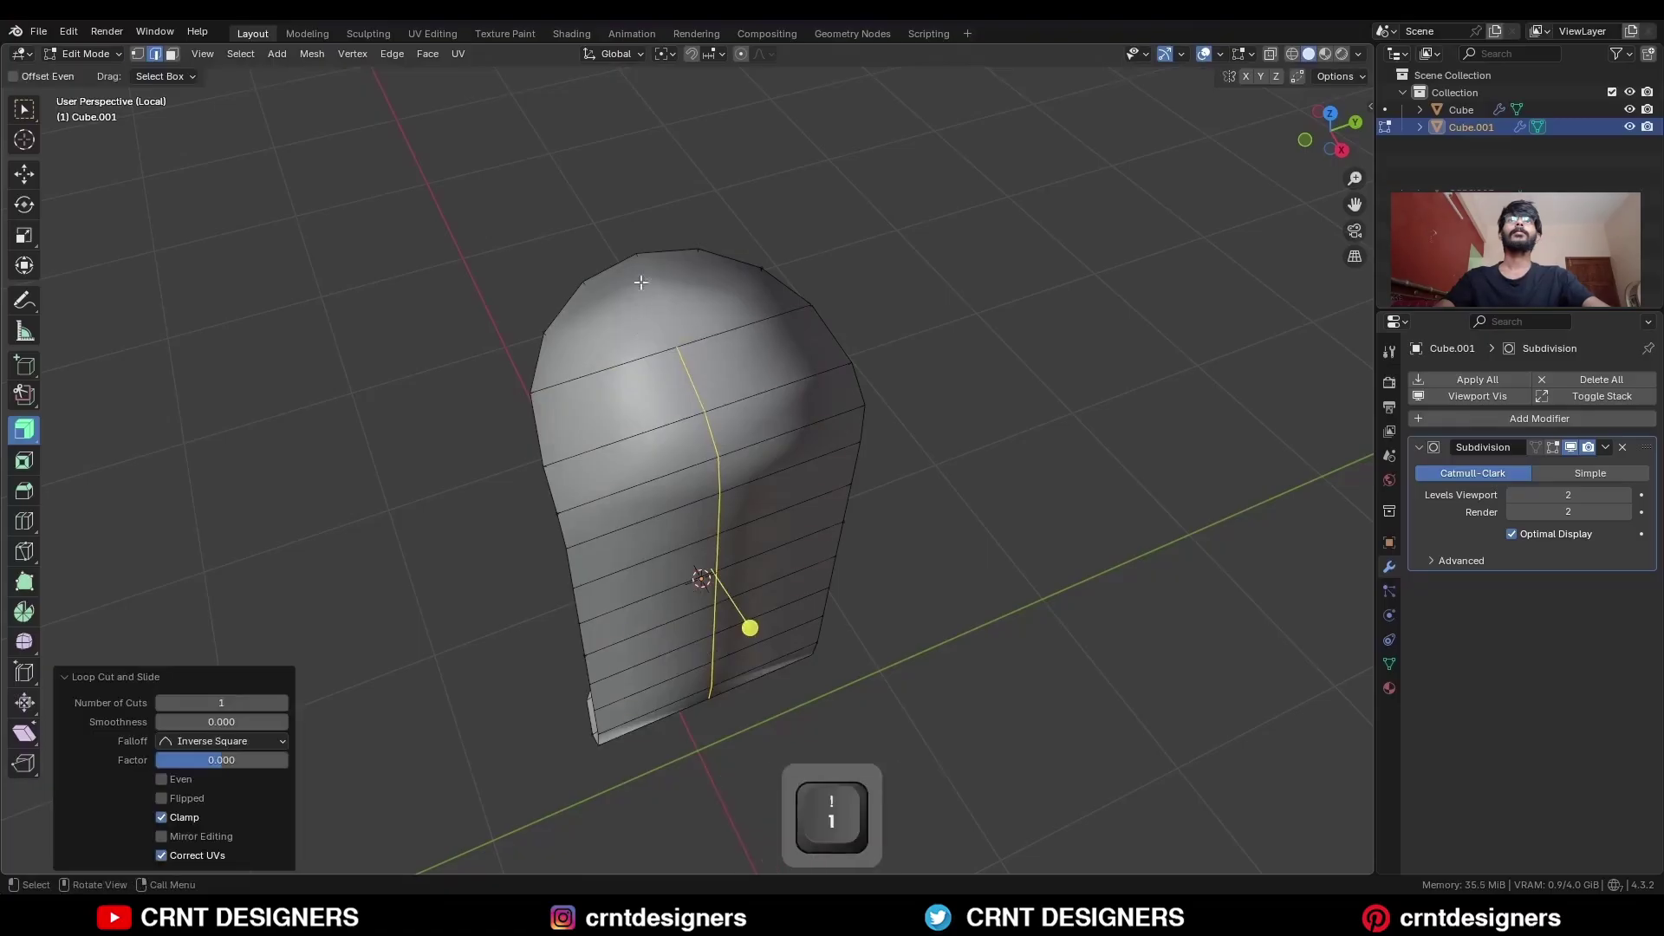
pyautogui.keyDown('alt'); pyautogui.click(663, 334); pyautogui.keyUp('alt')
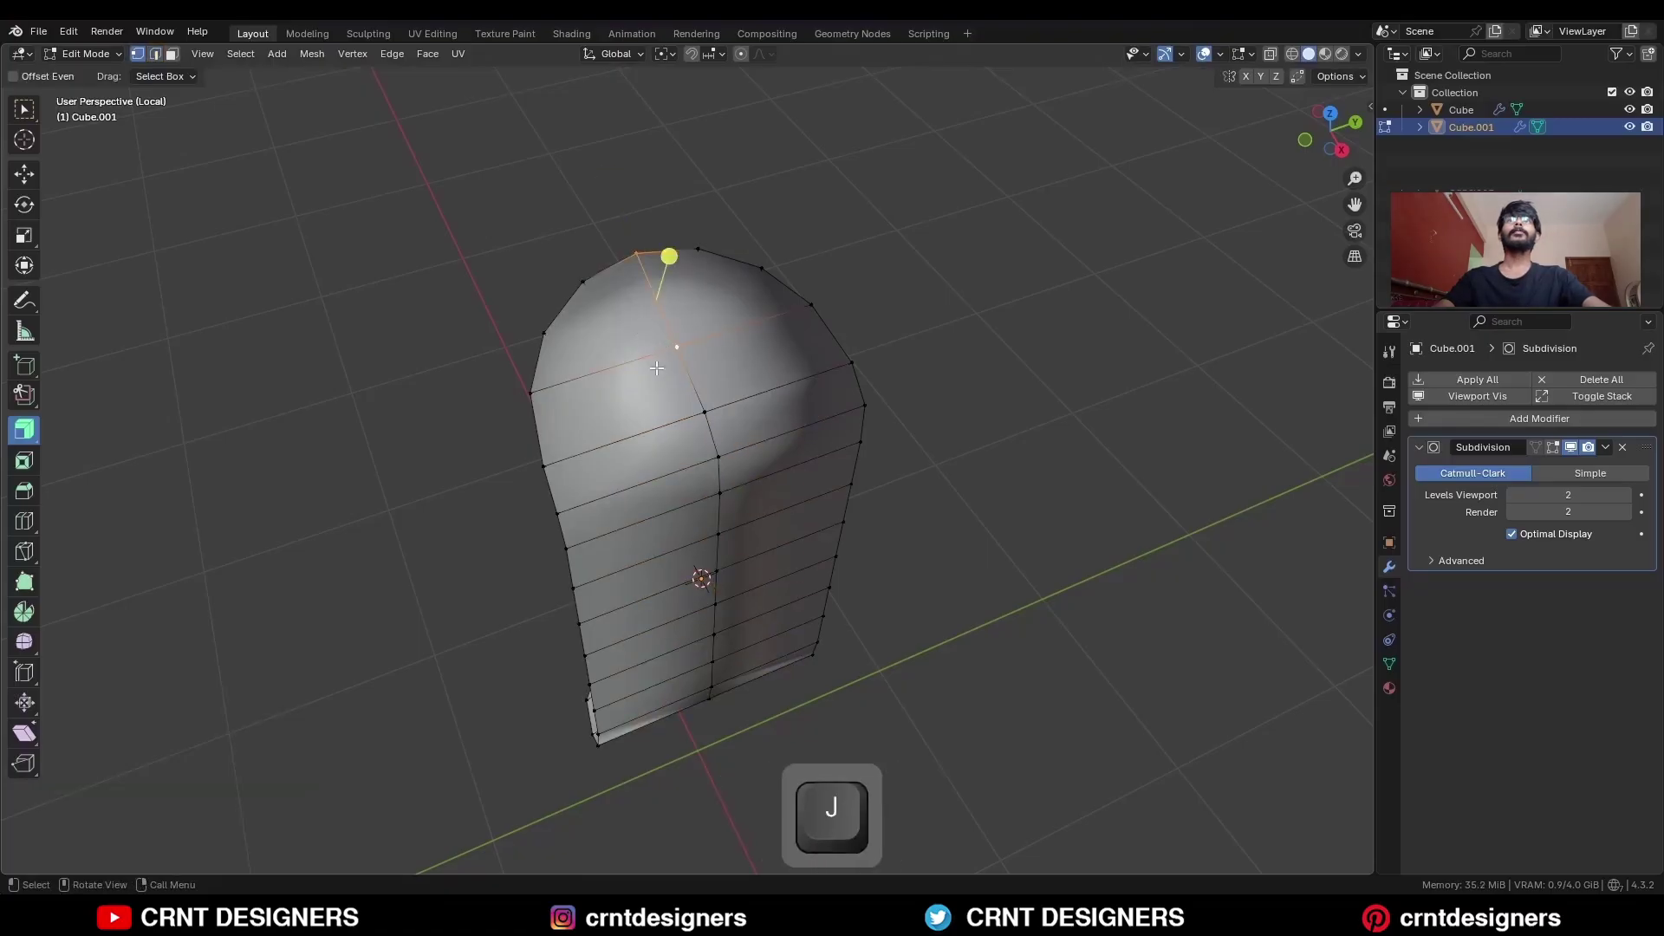
# Add a lengthwise loop cut between the back's centre line and side edge, joining its end vertex to the rim.
pyautogui.hotkey('ctrl', 'r')
pyautogui.click(610, 361)
pyautogui.rightClick(610, 354)
pyautogui.click(605, 368)
pyautogui.keyDown('shift'); pyautogui.click(590, 292); pyautogui.keyUp('shift')
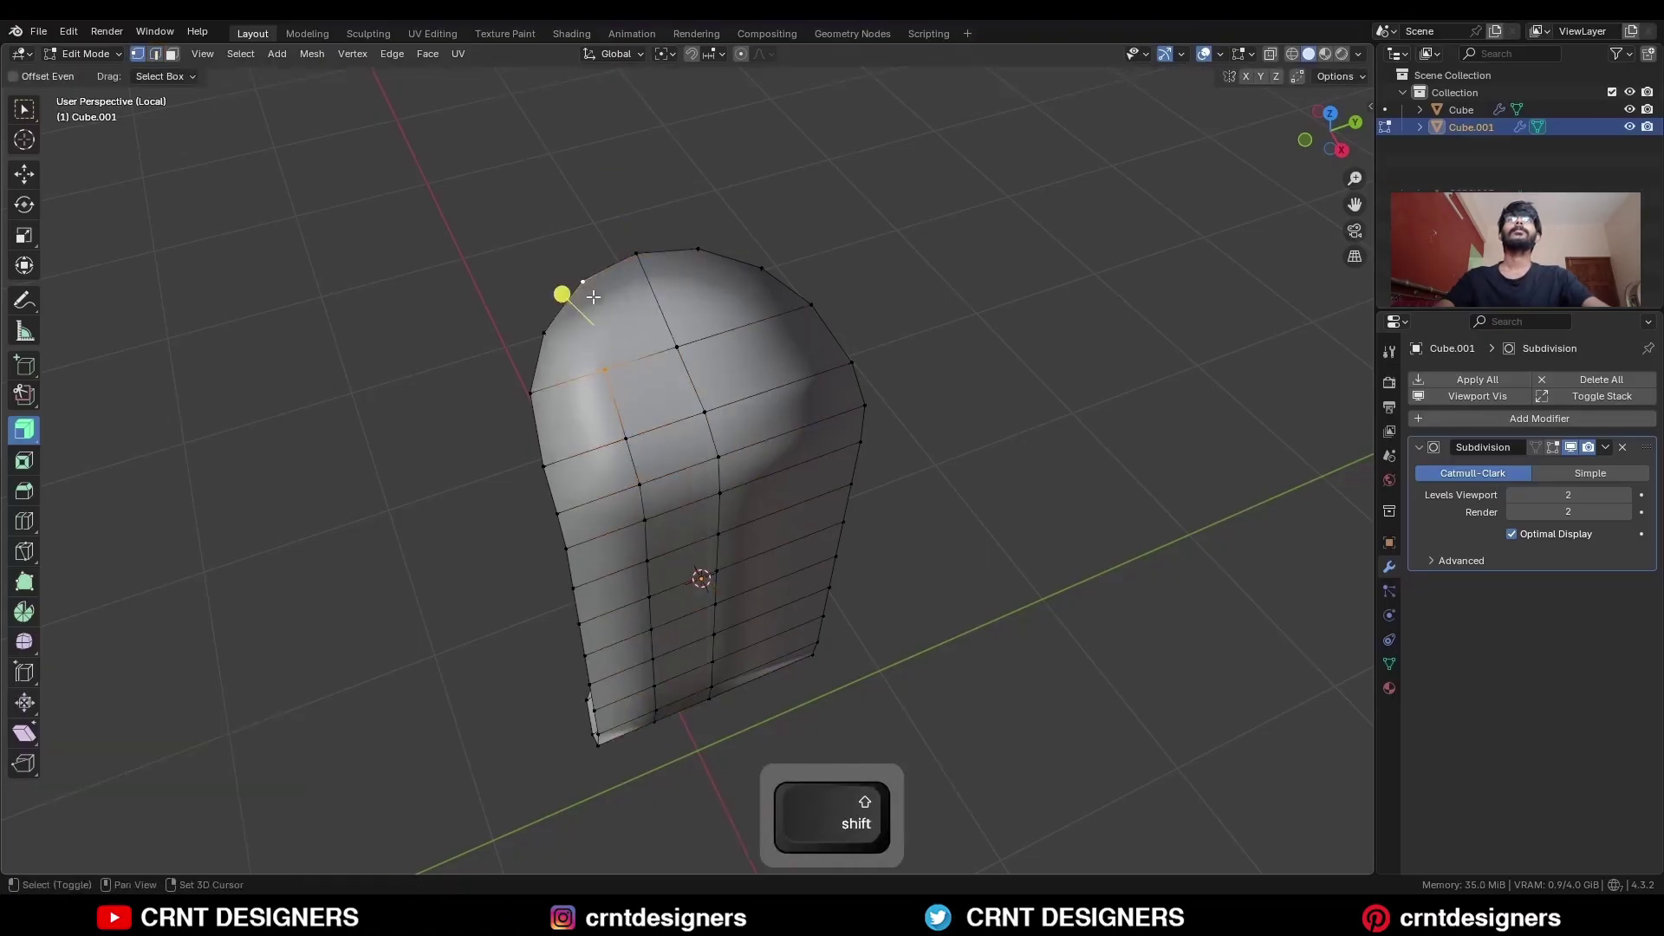
pyautogui.keyDown('shift'); pyautogui.click(598, 369); pyautogui.keyUp('shift')
pyautogui.press('j')
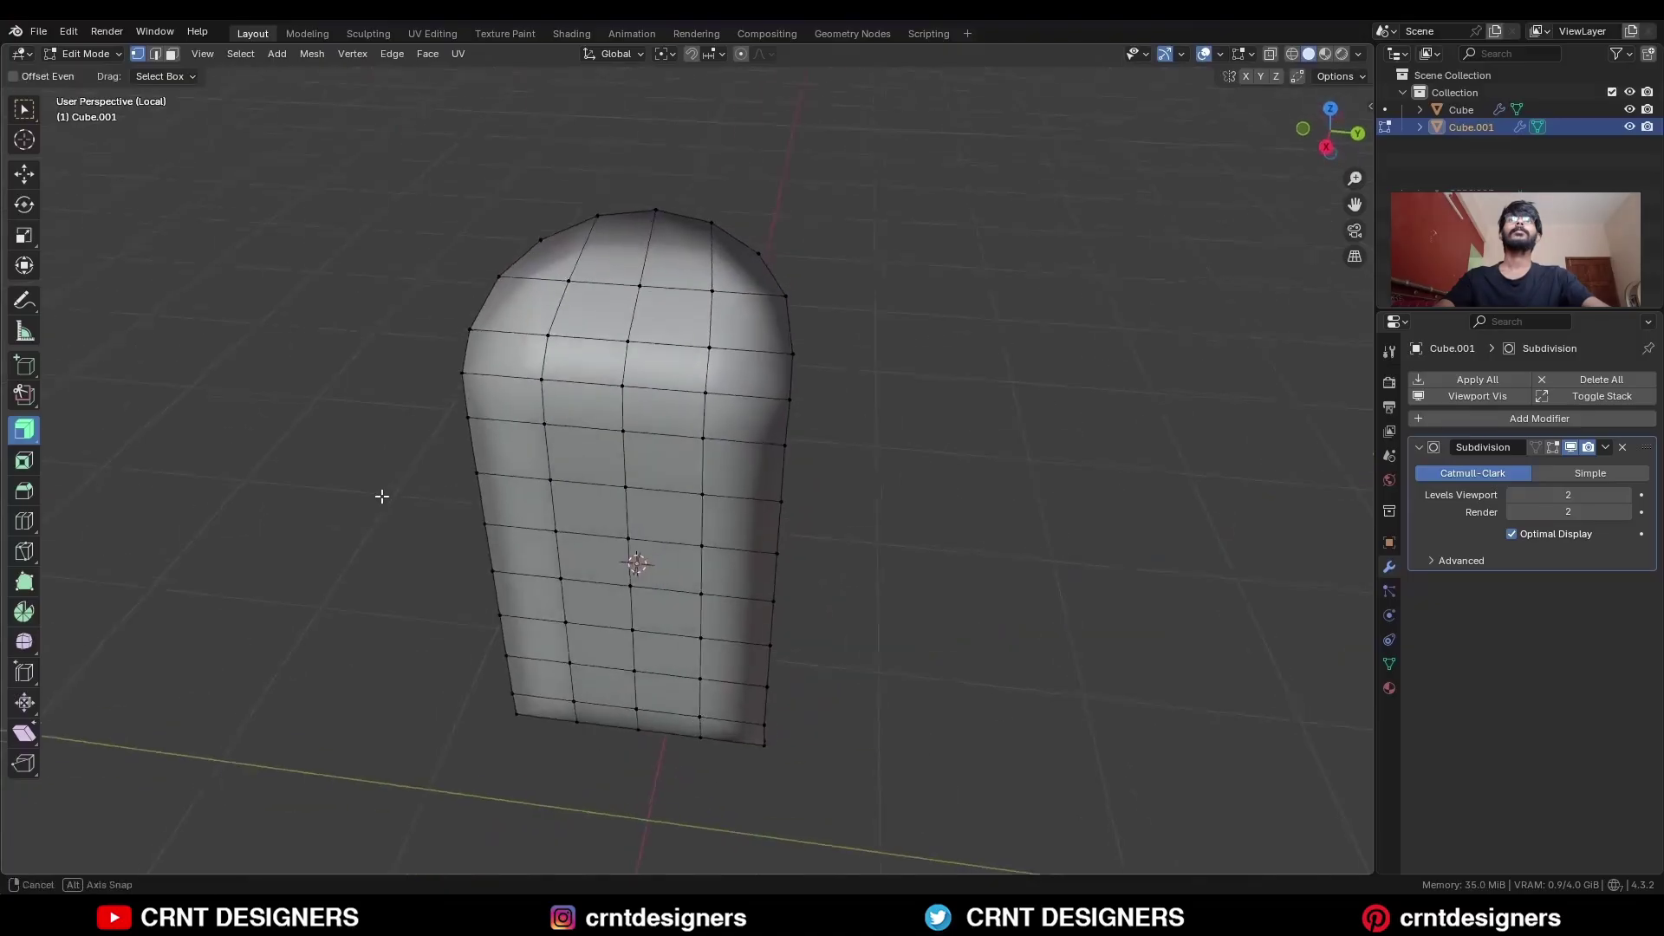
pyautogui.moveTo(382, 494); pyautogui.dragTo(531, 538, button='middle')
# Select the panel's inner and outer border edge loops and bevel them by about 0.0176 m.
pyautogui.press('2')
pyautogui.keyDown('alt'); pyautogui.click(751, 525); pyautogui.keyUp('alt')
pyautogui.moveTo(776, 527); pyautogui.dragTo(693, 416, button='middle')
pyautogui.keyDown('alt'); pyautogui.keyDown('shift'); pyautogui.click(679, 294); pyautogui.keyUp('shift'); pyautogui.keyUp('alt')
pyautogui.moveTo(563, 343); pyautogui.dragTo(528, 606, button='middle')
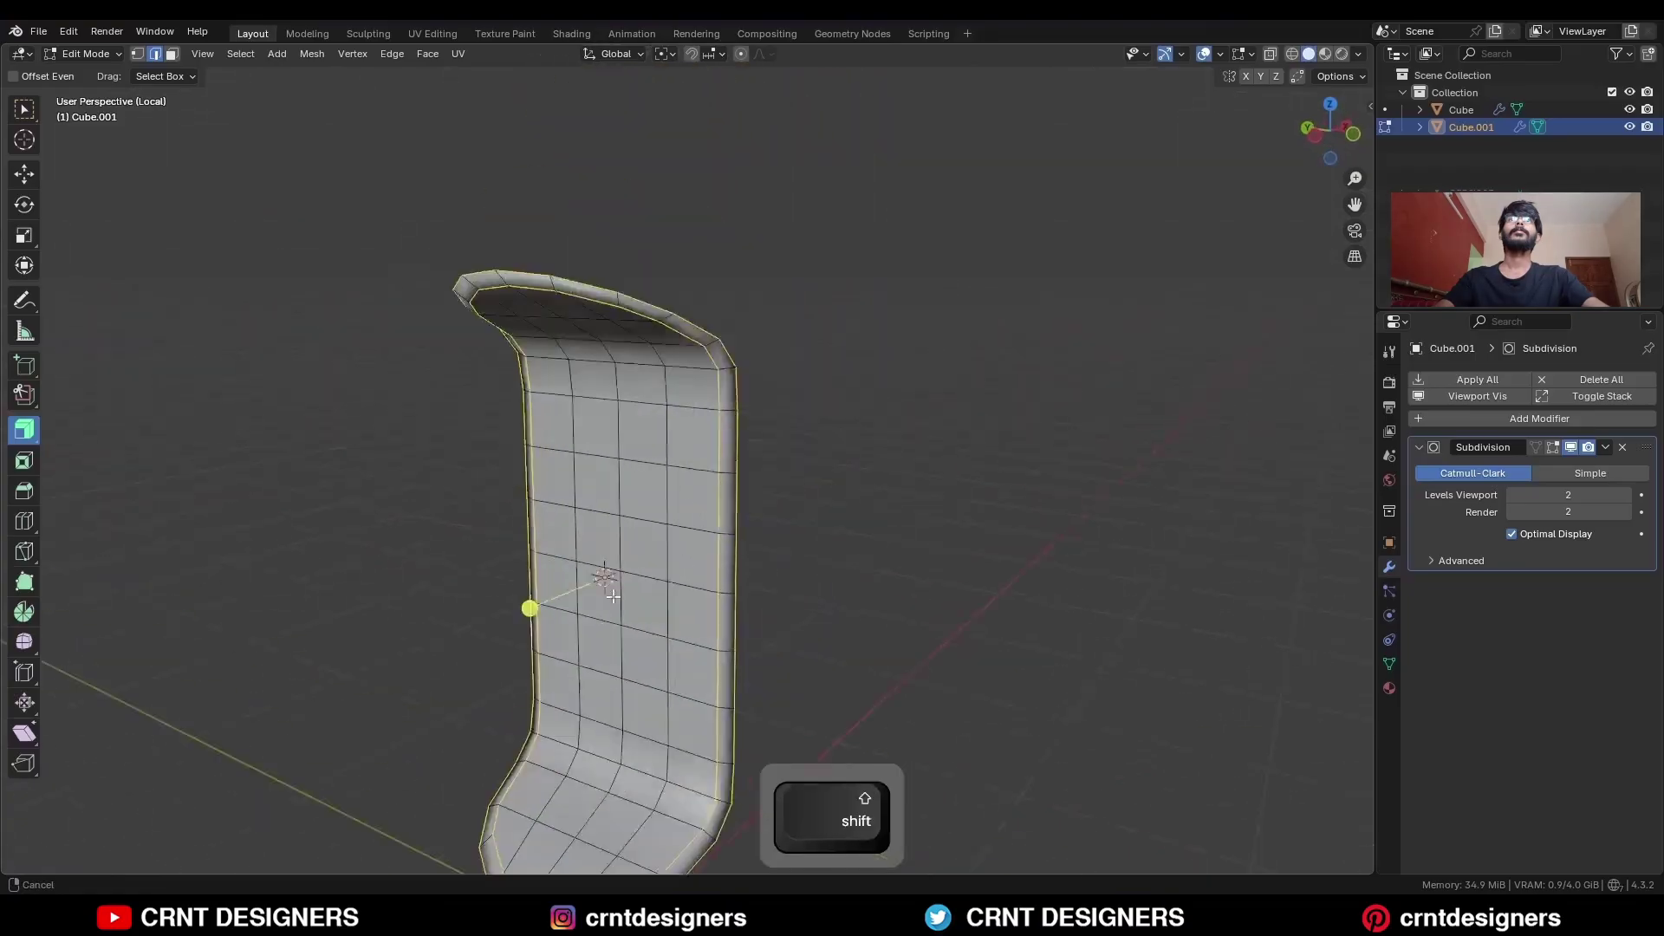
pyautogui.scroll(5, 822, 468)
pyautogui.hotkey('ctrl', 'b')
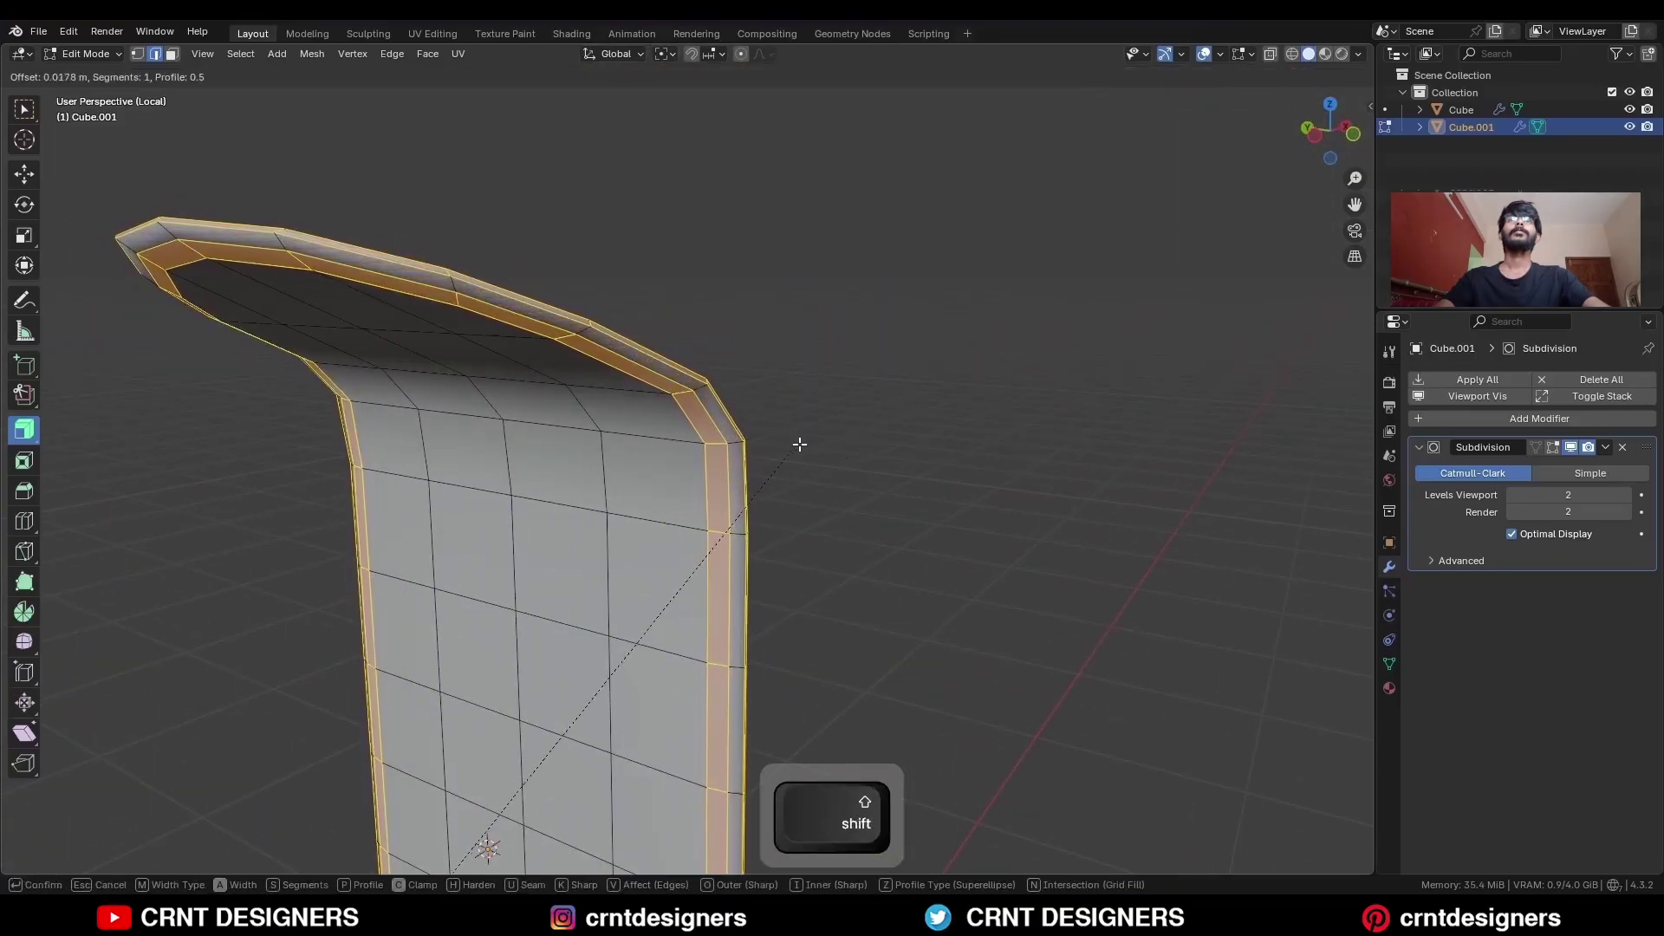
pyautogui.click(799, 443)
# Set the border bevel to 2 segments with a shape of 1.000 and open its width for editing.
pyautogui.click(280, 610)
pyautogui.moveTo(238, 632); pyautogui.dragTo(288, 632)
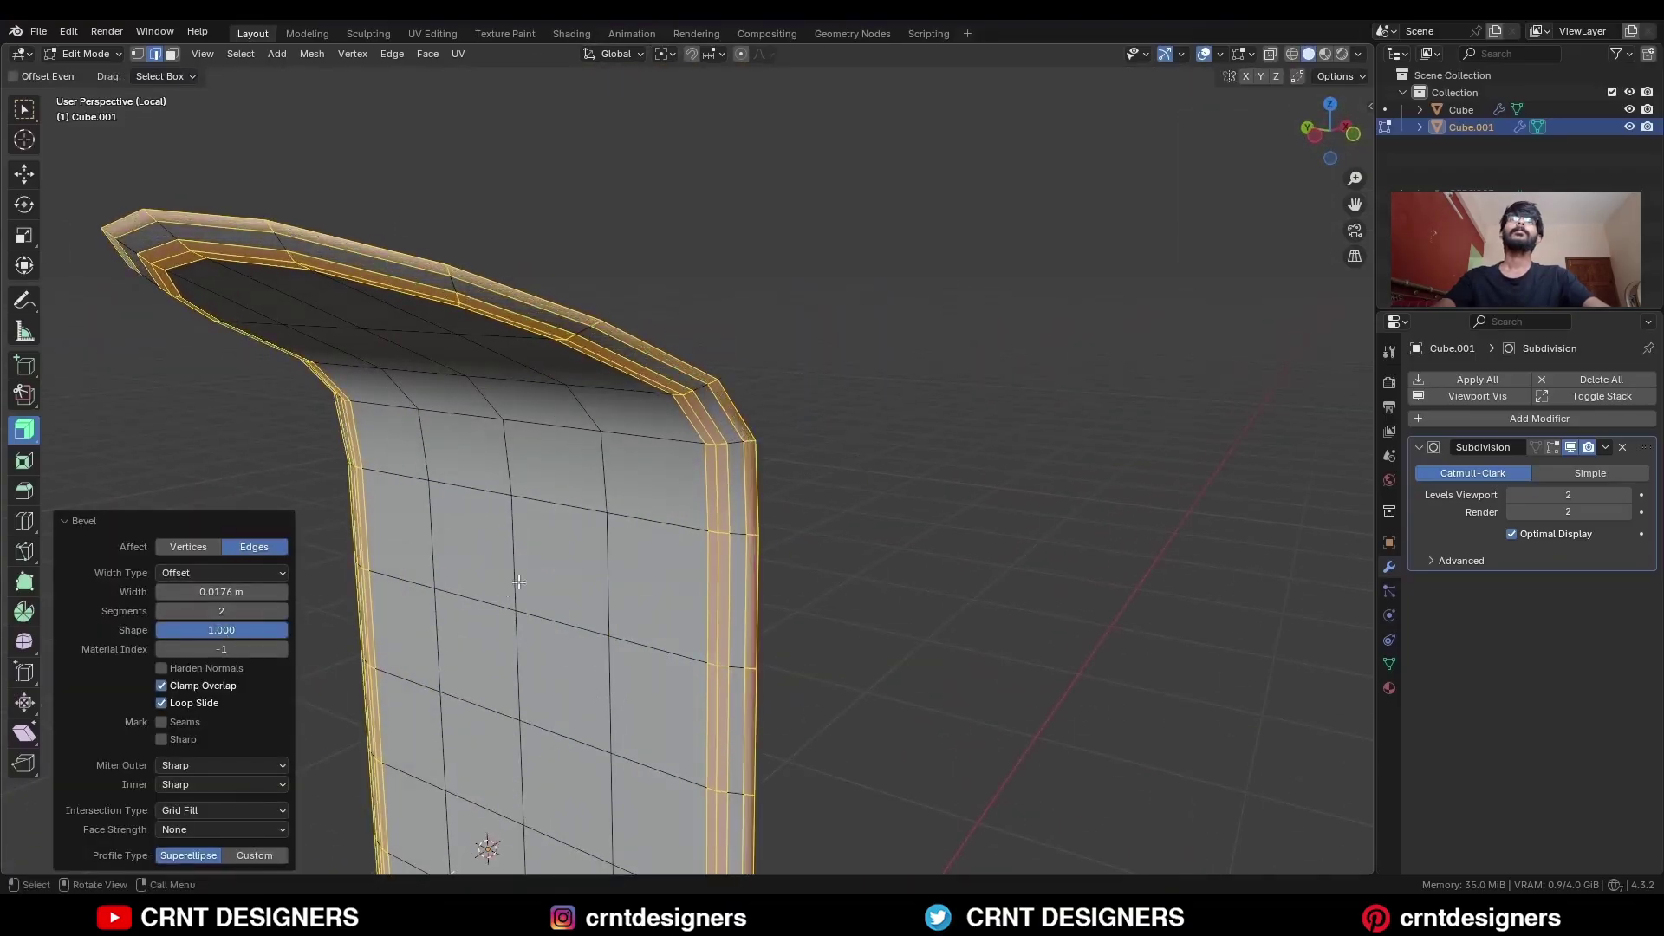
pyautogui.moveTo(728, 451); pyautogui.dragTo(712, 503, button='middle')
pyautogui.click(218, 589)
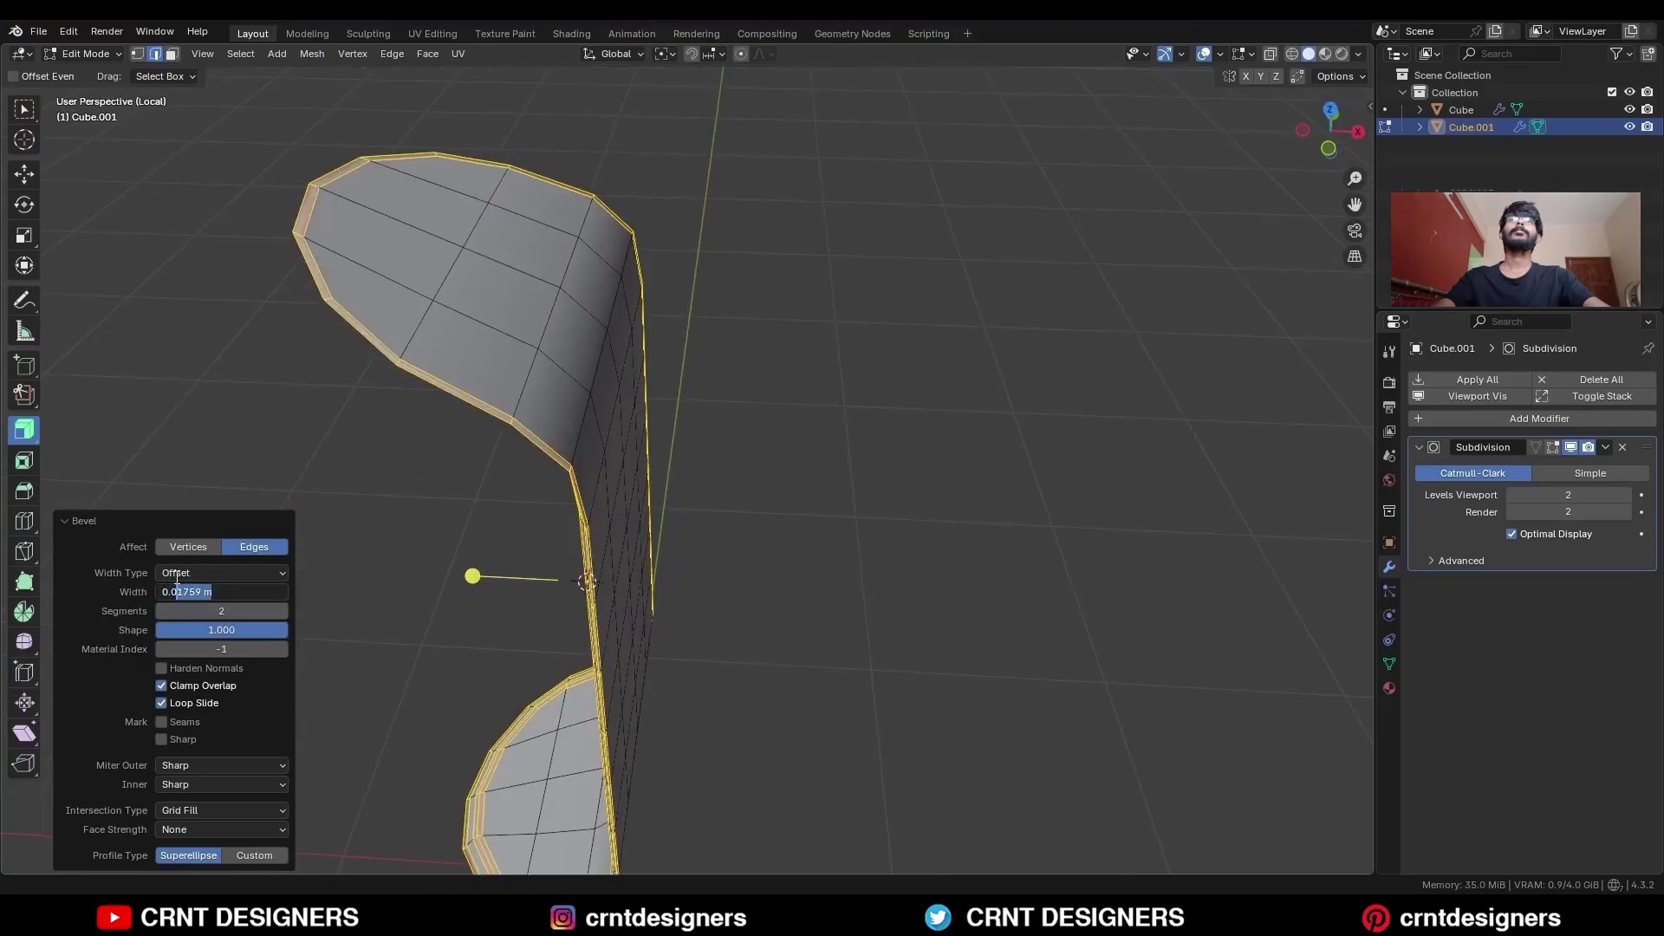
pyautogui.click(858, 346)
# Switch to Object Mode, hide the viewport overlays to check the smoothed panel, and save the file.
pyautogui.press('Tab')
pyautogui.keyDown('ctrl'); pyautogui.moveTo(629, 371); pyautogui.dragTo(658, 442, button='middle'); pyautogui.keyUp('ctrl')
pyautogui.moveTo(658, 442); pyautogui.dragTo(596, 473, button='middle')
pyautogui.hotkey('shift', 'alt', 'z')
pyautogui.keyDown('ctrl'); pyautogui.moveTo(700, 517); pyautogui.dragTo(706, 459, button='middle'); pyautogui.keyUp('ctrl')
pyautogui.hotkey('ctrl', 's')
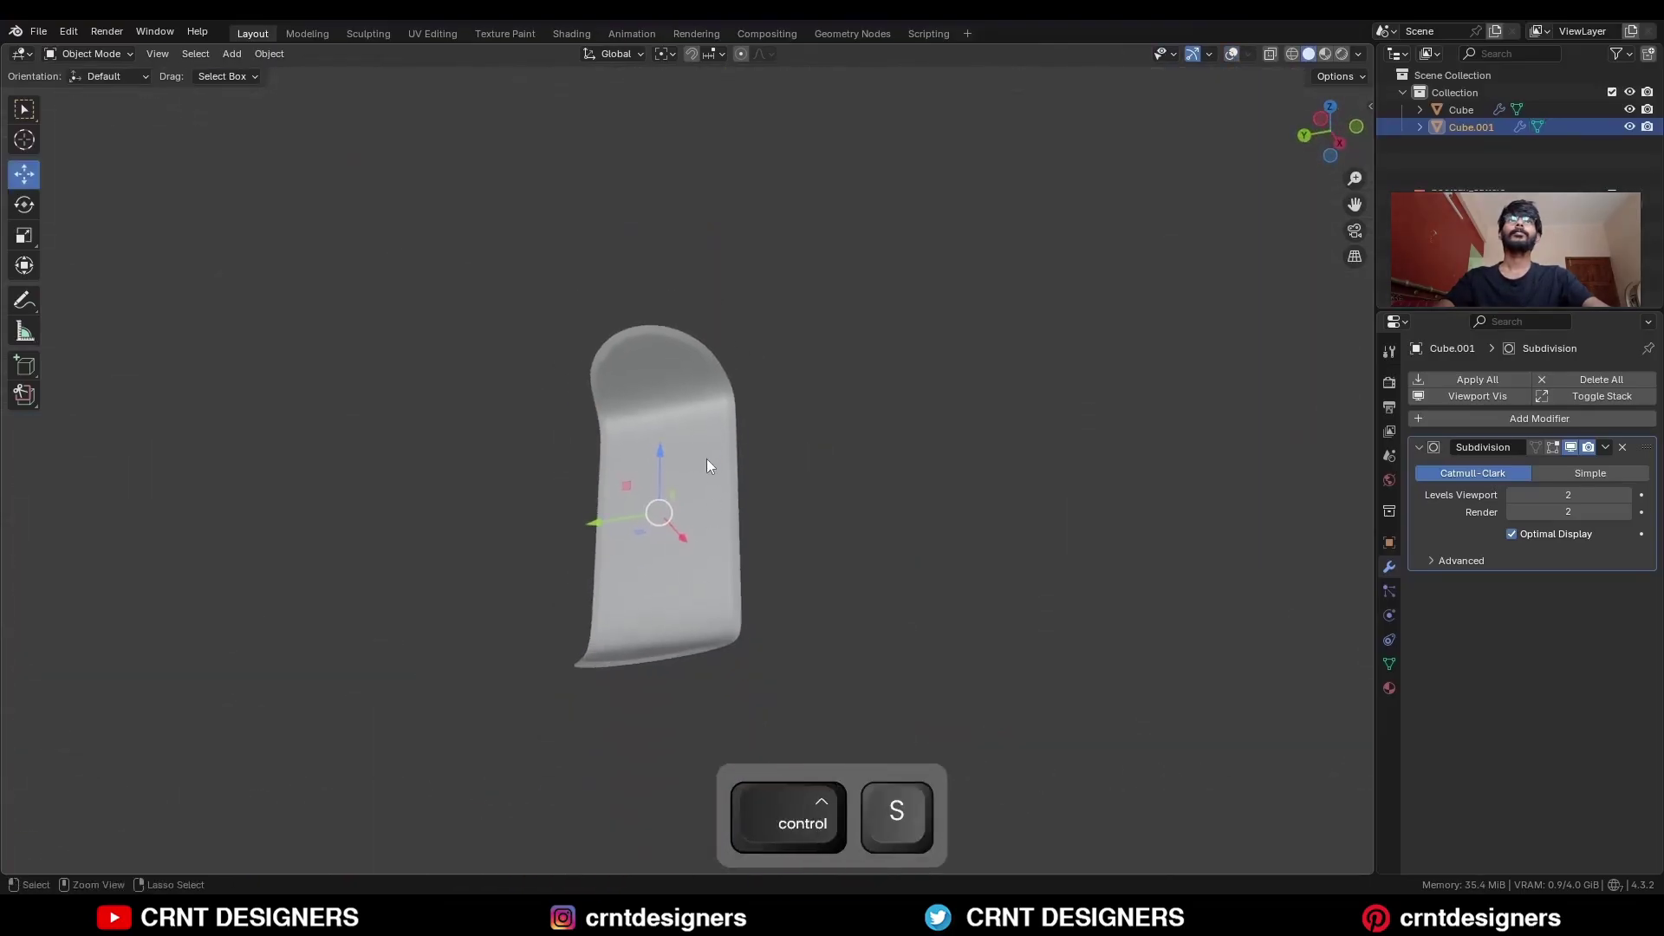
# Leave the panel's local view, isolate the main column body with overlays shown, and enter Edit Mode.
pyautogui.press('/')
pyautogui.click(767, 404)
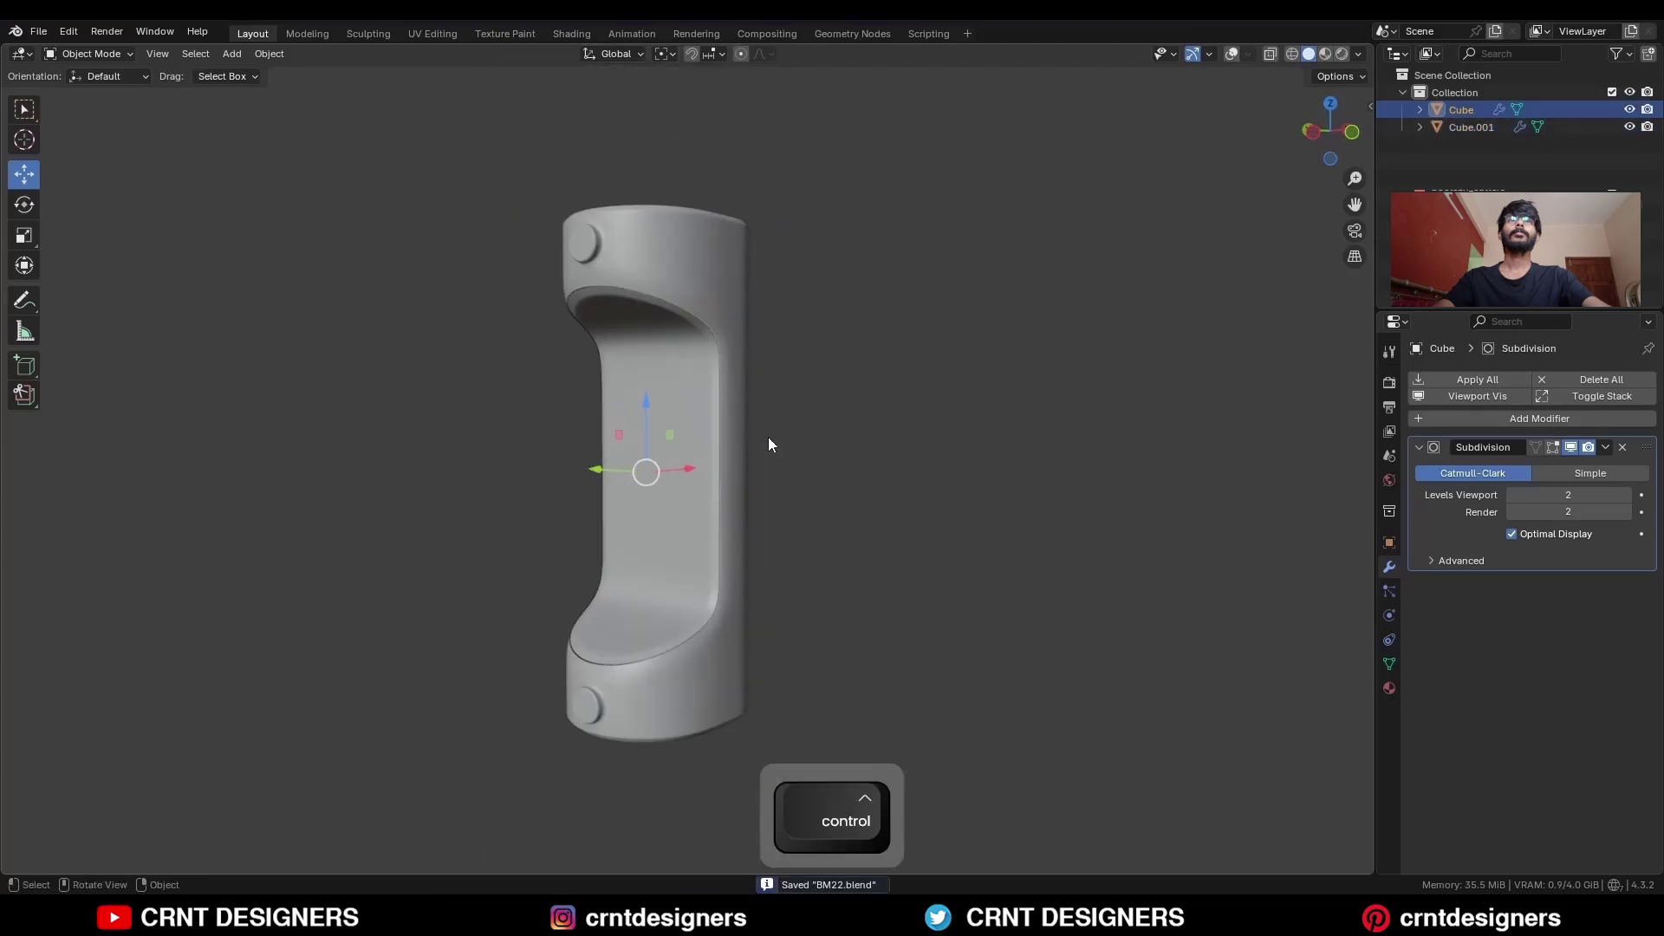
pyautogui.press('/')
pyautogui.hotkey('shift', 'alt', 'z')
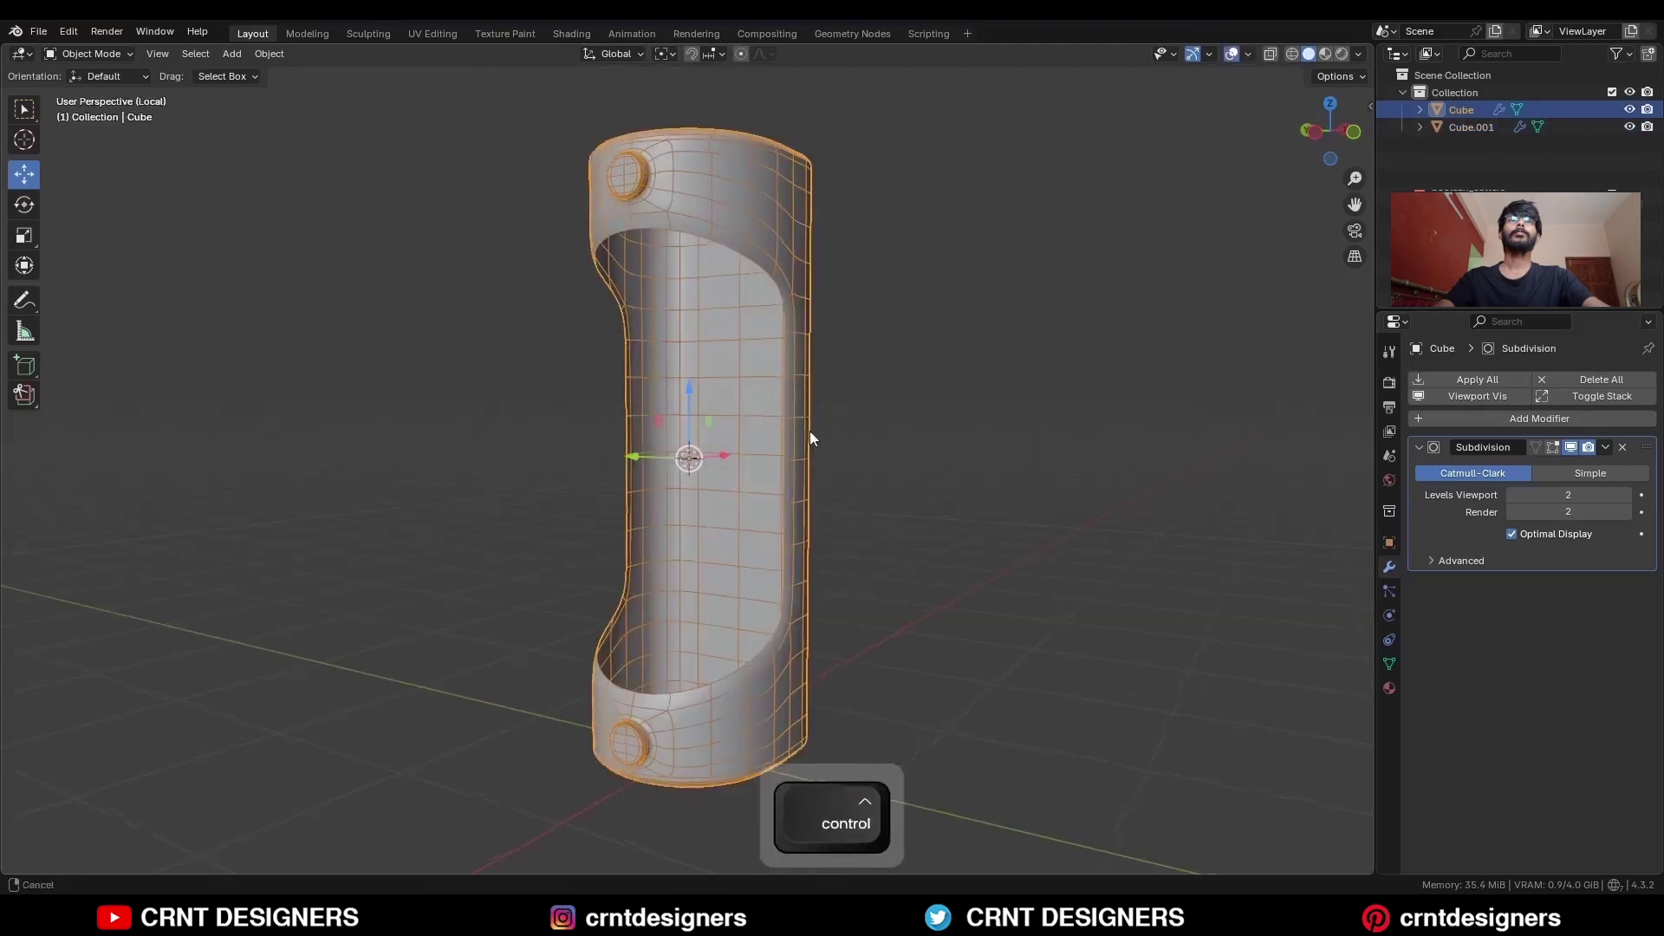
pyautogui.scroll(3, 810, 429)
pyautogui.press('Tab')
# Bridge the column's open notch with faces between its side edges, working down from the upper curve.
pyautogui.moveTo(780, 421); pyautogui.dragTo(708, 296, button='middle')
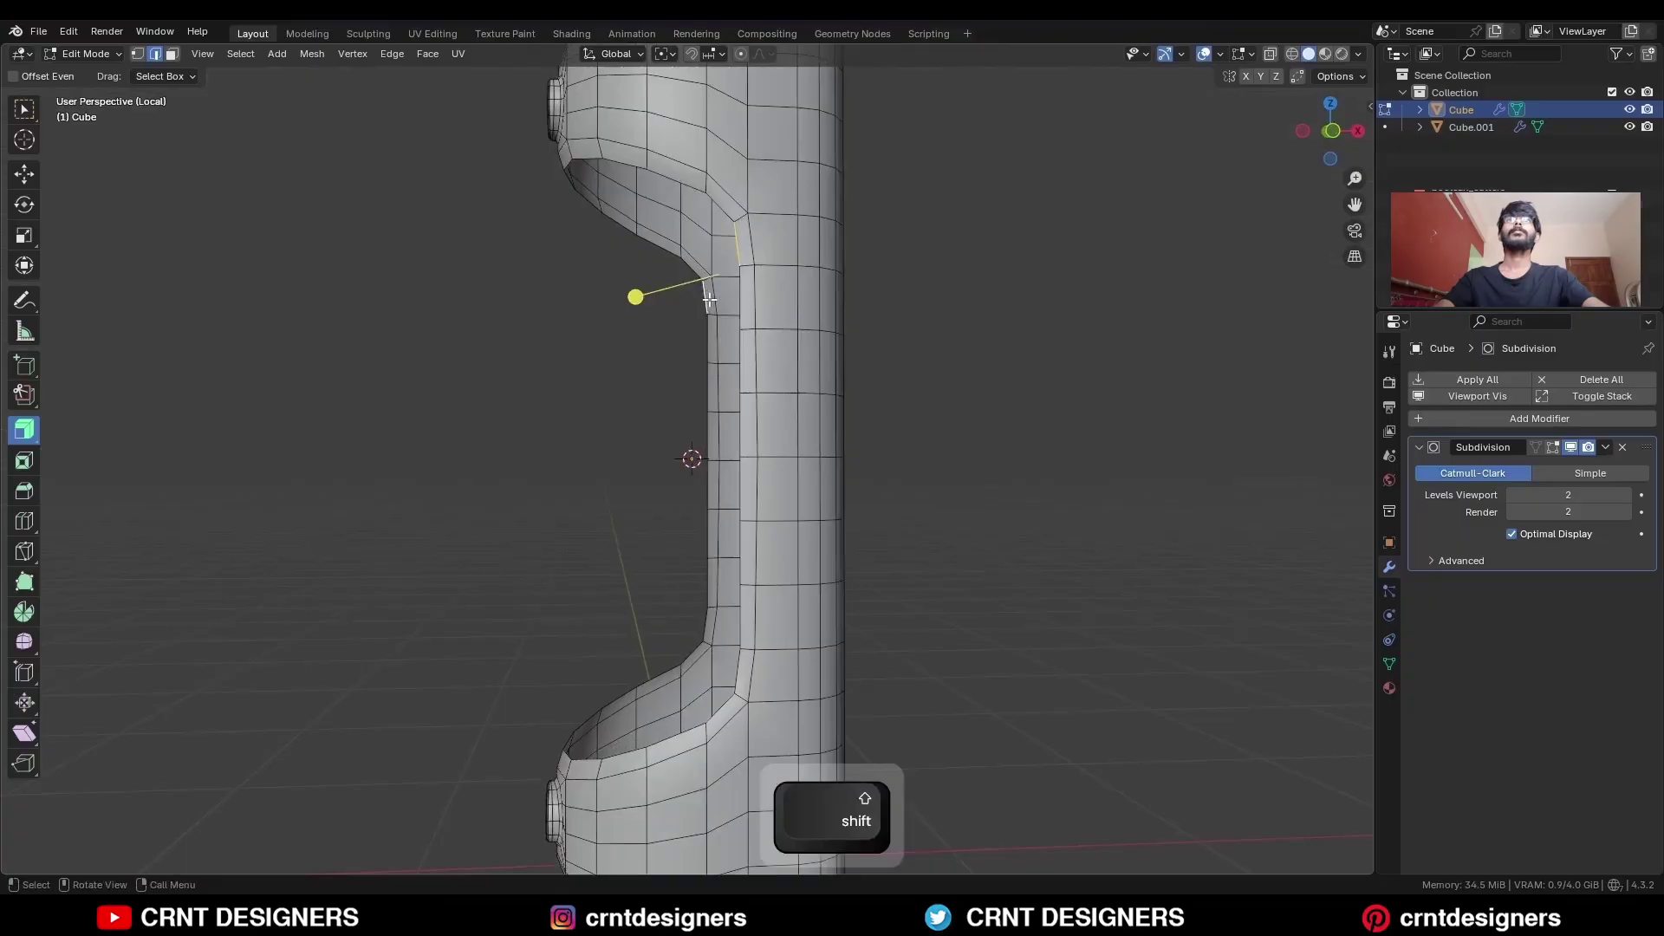
pyautogui.press('f')
pyautogui.press('f')
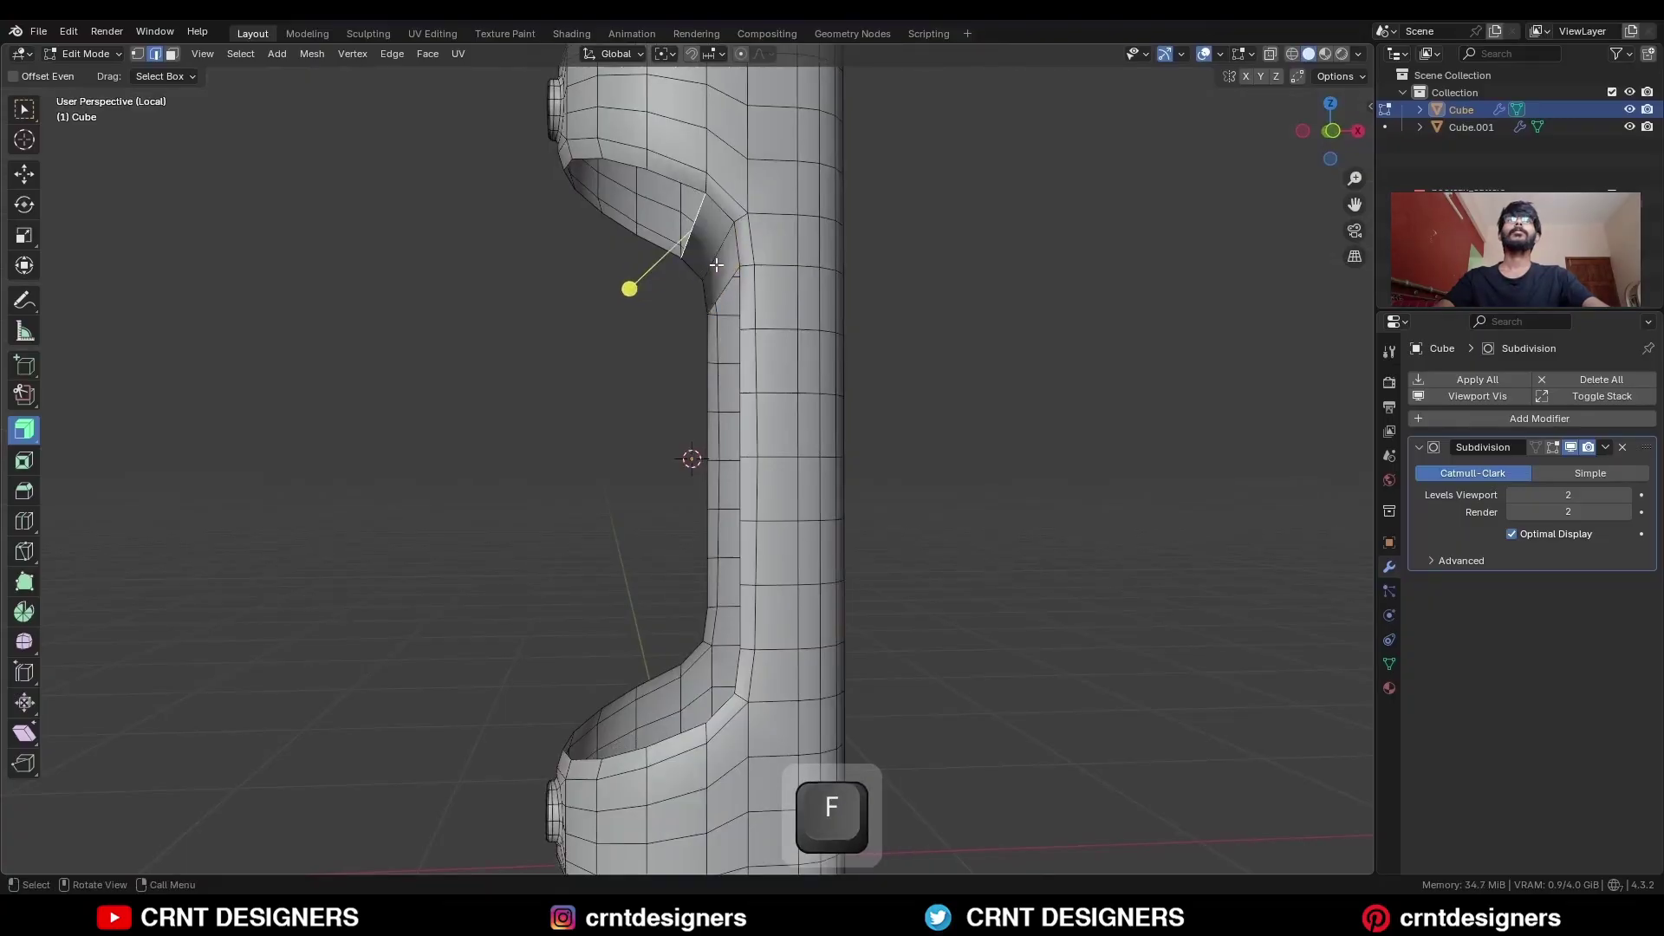
pyautogui.moveTo(694, 265); pyautogui.dragTo(790, 239, button='middle')
pyautogui.press('f')
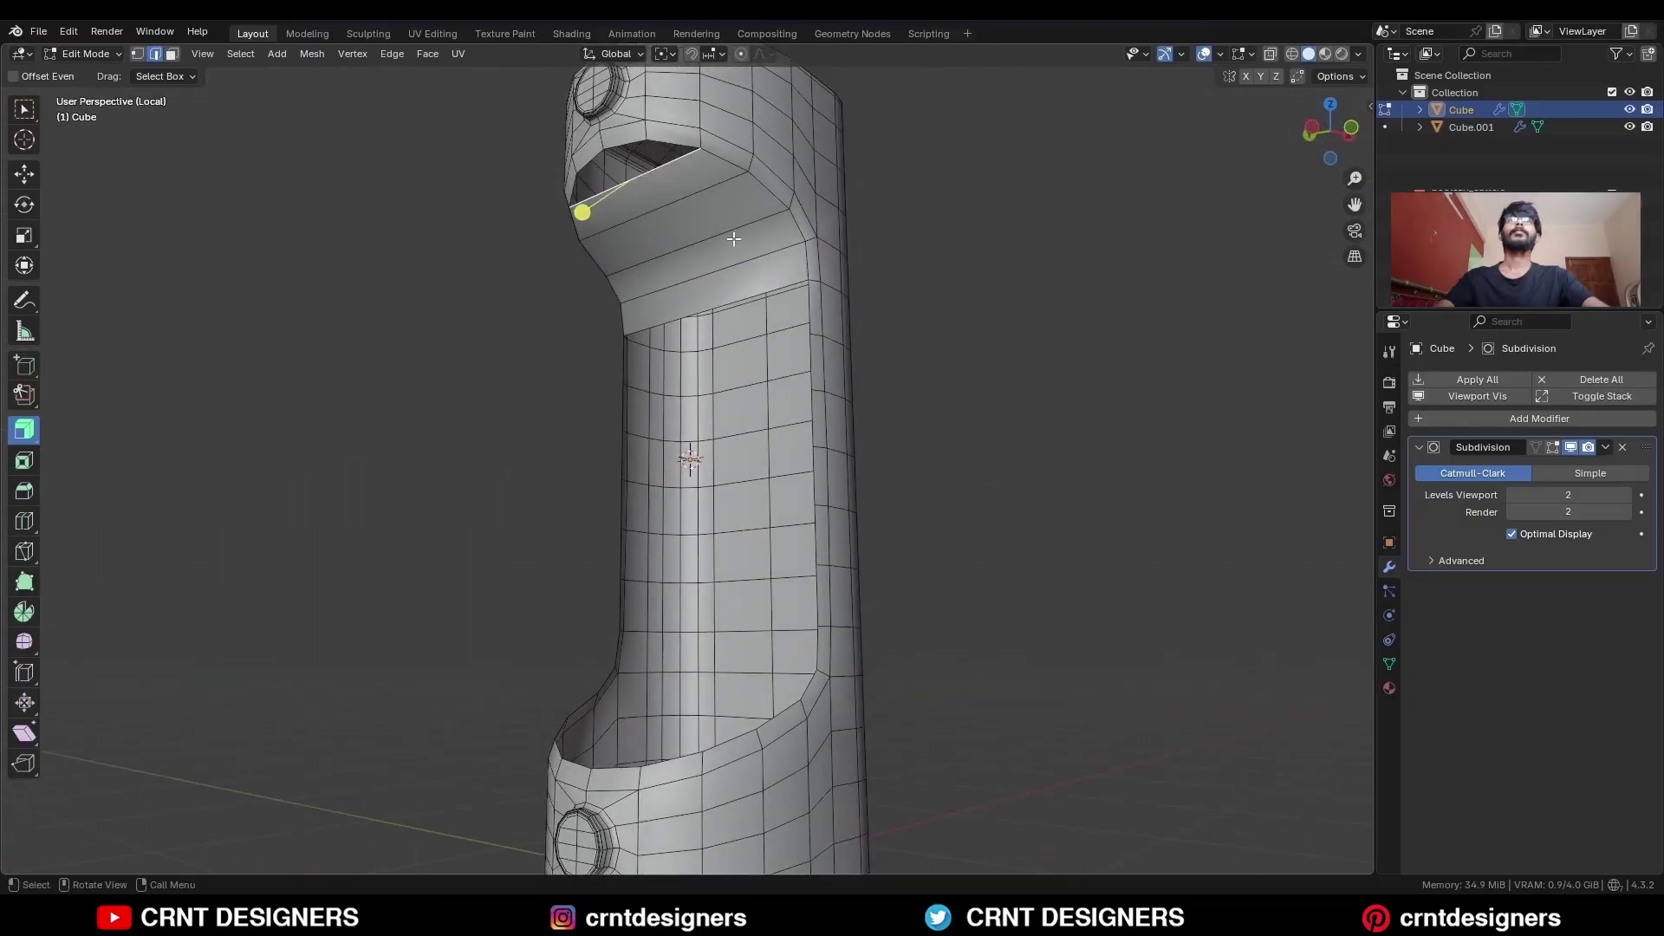
pyautogui.click(728, 293)
pyautogui.press('f')
pyautogui.press('f')
pyautogui.press('f')
pyautogui.press('f')
pyautogui.press('f')
pyautogui.press('f')
pyautogui.press('f')
# Add a centred vertical loop cut through the notch's new faces and fill the remaining arched gap at its upper end.
pyautogui.hotkey('ctrl', 'r')
pyautogui.click(685, 253)
pyautogui.rightClick(682, 254)
pyautogui.moveTo(682, 254); pyautogui.dragTo(728, 252, button='middle')
pyautogui.press('1')
pyautogui.click(668, 177)
pyautogui.moveTo(668, 199); pyautogui.dragTo(693, 199, button='middle')
pyautogui.press('2')
pyautogui.keyDown('alt'); pyautogui.click(669, 176); pyautogui.keyUp('alt')
pyautogui.press('f')
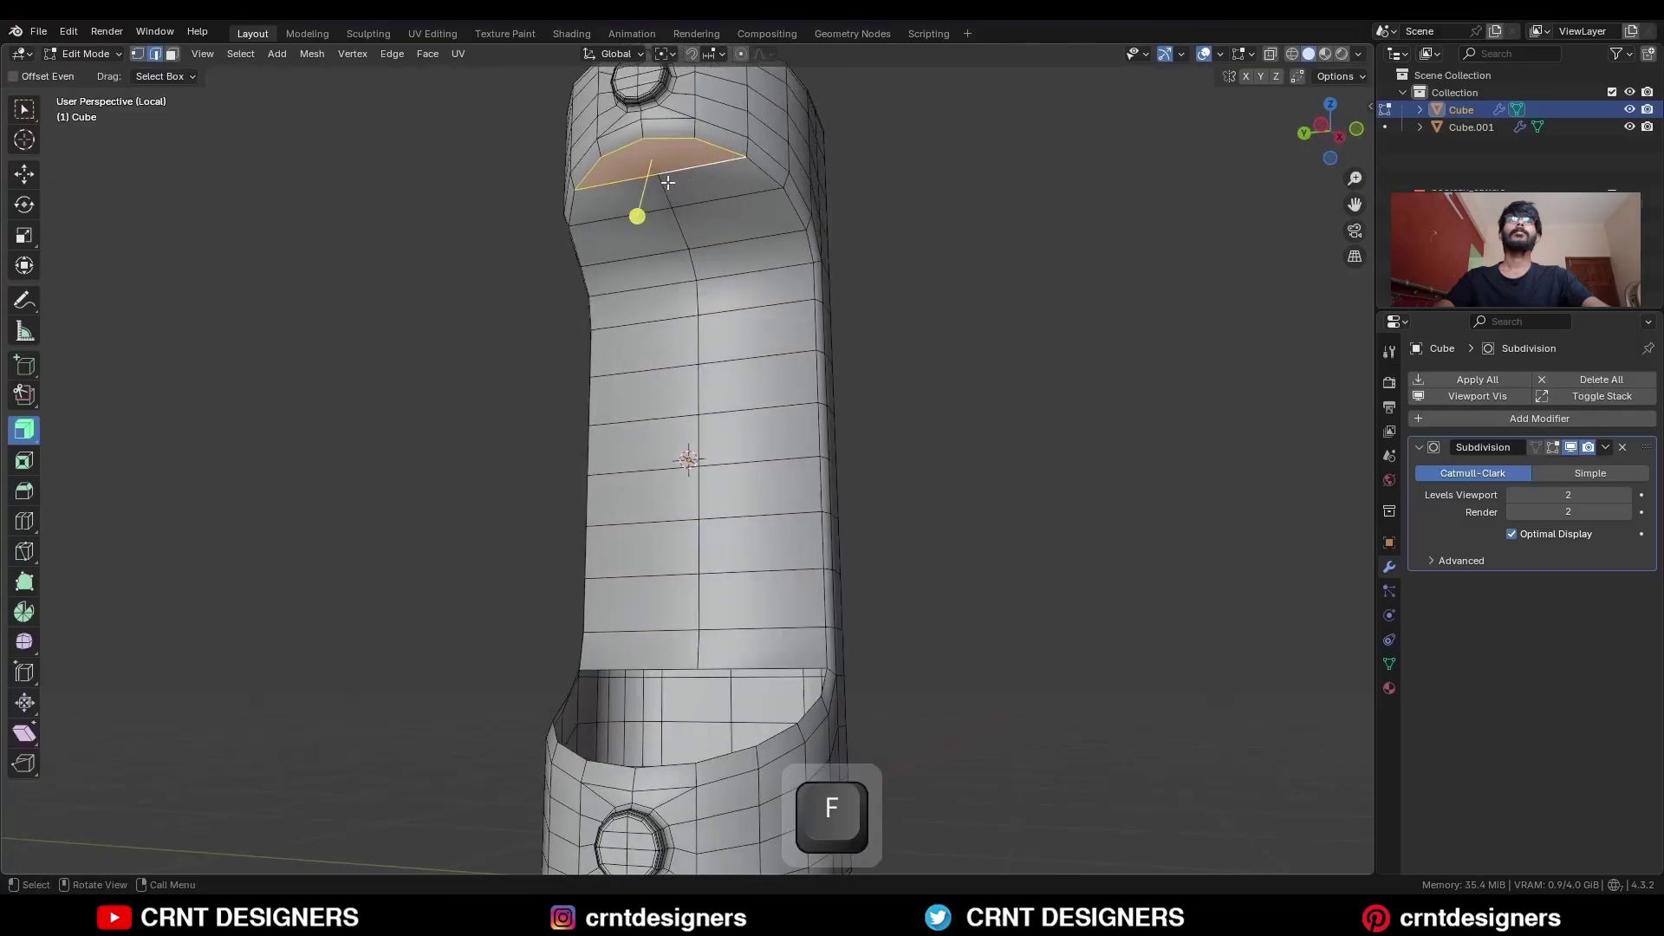
# Add further vertical loop cuts beside the notch's centre line and connect their end vertices to the arched rim.
pyautogui.hotkey('ctrl', 'r')
pyautogui.click(725, 205)
pyautogui.rightClick(725, 205)
pyautogui.press('1')
pyautogui.click(707, 178)
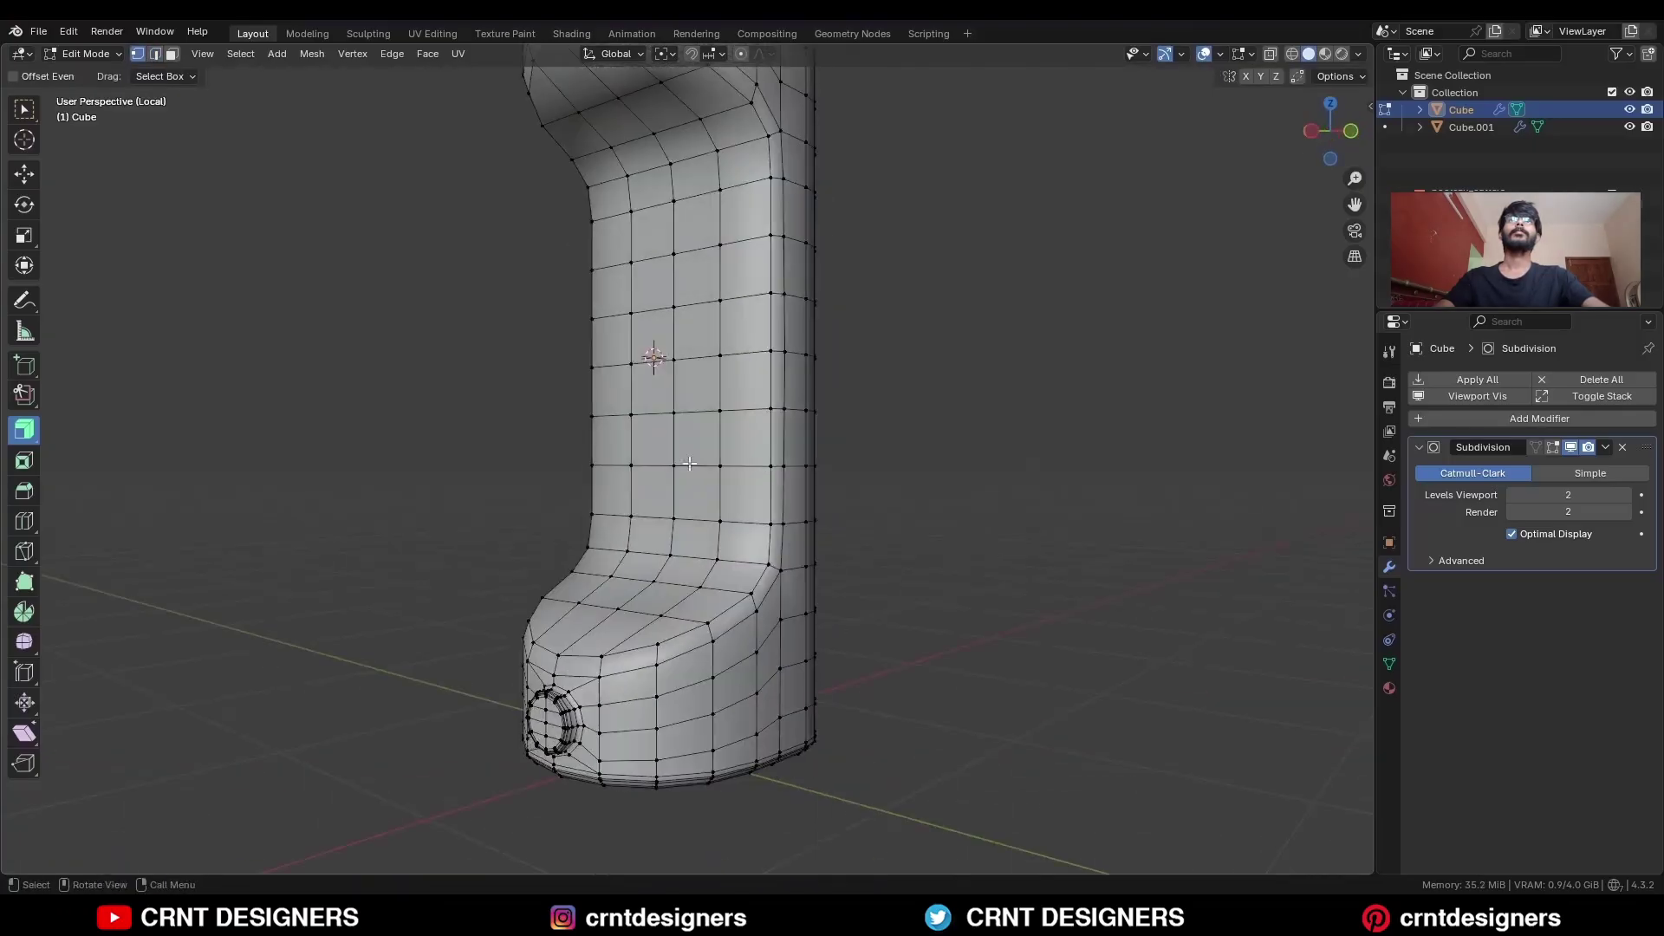
# Select the edge loop around the notch's border, bevel it freehand, and check the result in Object Mode.
pyautogui.press('2')
pyautogui.keyDown('alt'); pyautogui.keyDown('shift'); pyautogui.click(604, 642); pyautogui.keyUp('shift'); pyautogui.keyUp('alt')
pyautogui.moveTo(607, 375); pyautogui.dragTo(666, 422, button='middle')
pyautogui.moveTo(667, 421); pyautogui.dragTo(720, 421, button='middle')
pyautogui.keyDown('ctrl'); pyautogui.moveTo(780, 555); pyautogui.dragTo(871, 381, button='middle'); pyautogui.keyUp('ctrl')
pyautogui.hotkey('ctrl', 'b')
pyautogui.click(888, 438)
pyautogui.press('Tab')
pyautogui.click(901, 382)
pyautogui.press('Tab')
# Add a supporting loop cut along the outer side of the notch's bevelled border and slide it into place.
pyautogui.keyDown('shift'); pyautogui.moveTo(824, 554); pyautogui.dragTo(762, 346, button='middle'); pyautogui.keyUp('shift')
pyautogui.keyDown('ctrl'); pyautogui.moveTo(746, 520); pyautogui.dragTo(721, 410, button='middle'); pyautogui.keyUp('ctrl')
pyautogui.hotkey('ctrl', 'r')
pyautogui.click(698, 416)
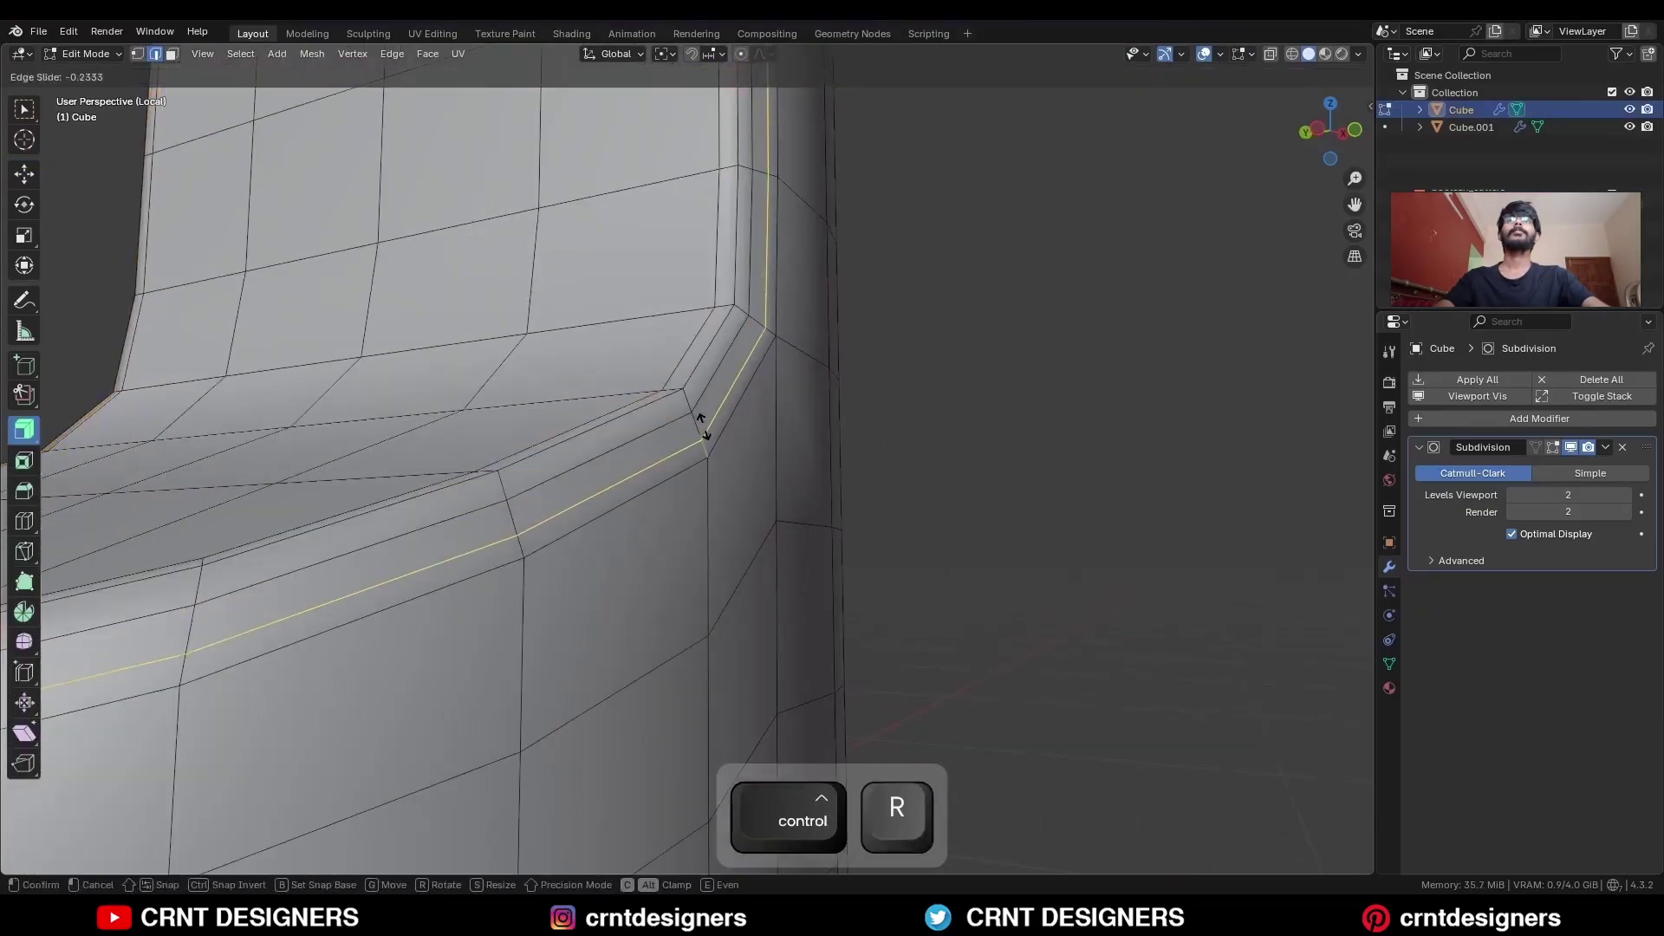
pyautogui.click(692, 418)
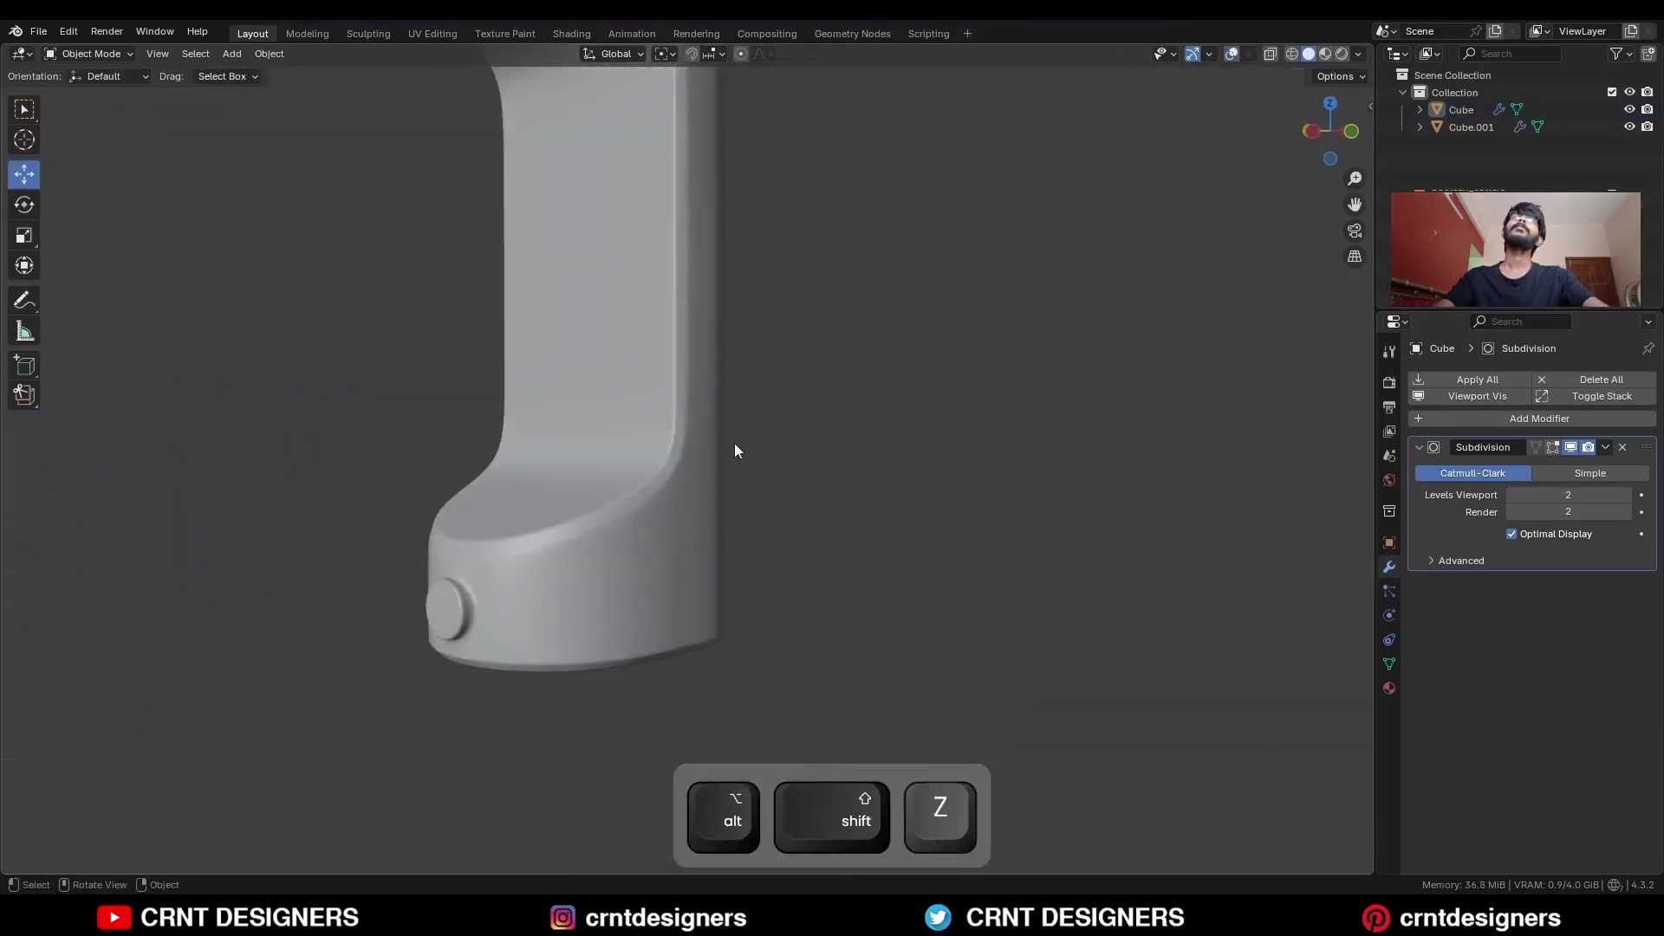
# Leave local view to bring back the notch panel and examine it together with the column's lower end.
pyautogui.press('KP_Divide')
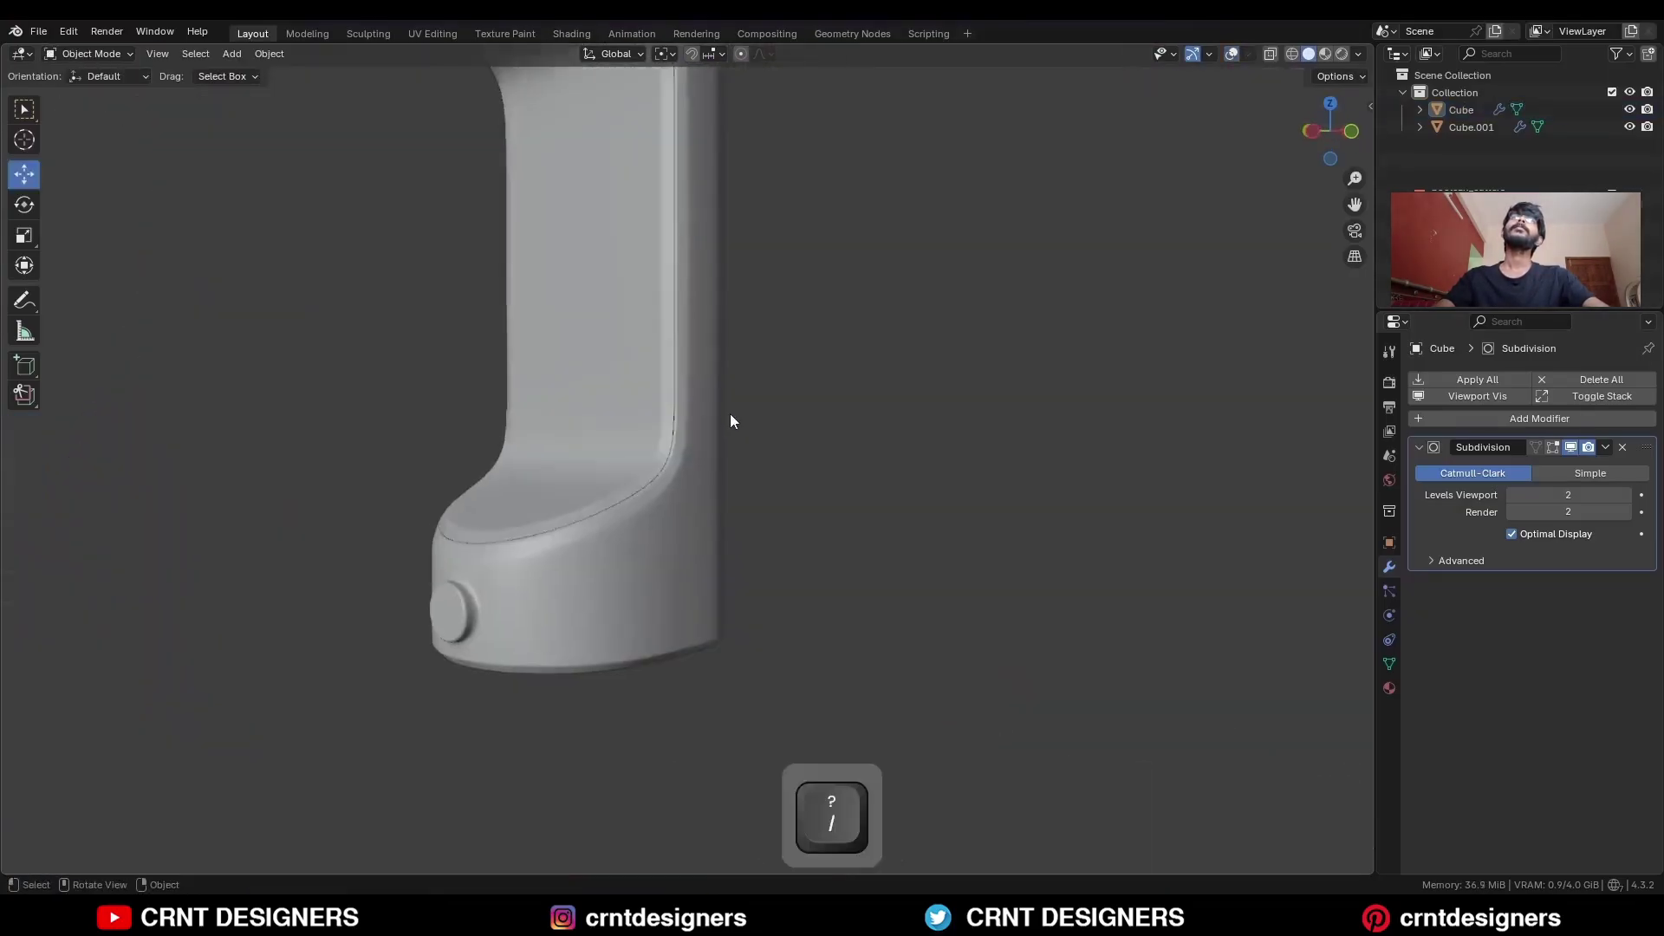
pyautogui.moveTo(650, 427); pyautogui.dragTo(754, 485, button='middle')
pyautogui.keyDown('ctrl'); pyautogui.moveTo(754, 485); pyautogui.dragTo(758, 397, button='middle'); pyautogui.keyUp('ctrl')
pyautogui.hotkey('alt', 'shift', 'z')
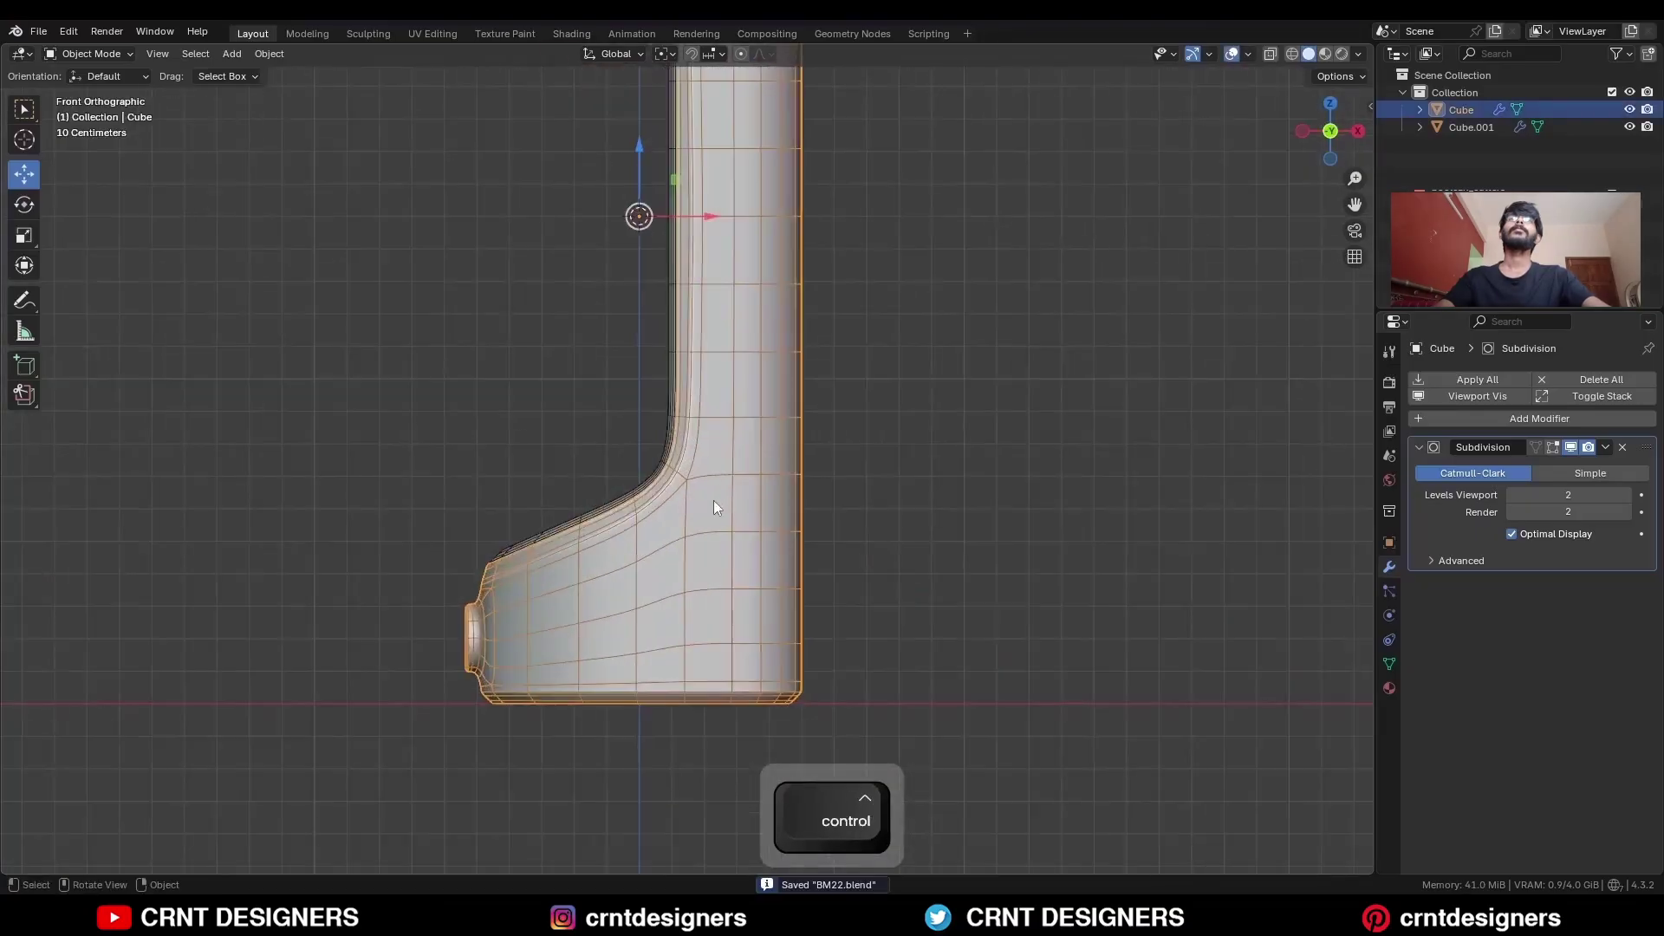
# In Edit Mode, grow the face selection on the column's lower side by one ring and inset it about 0.065 m.
pyautogui.press('Tab')
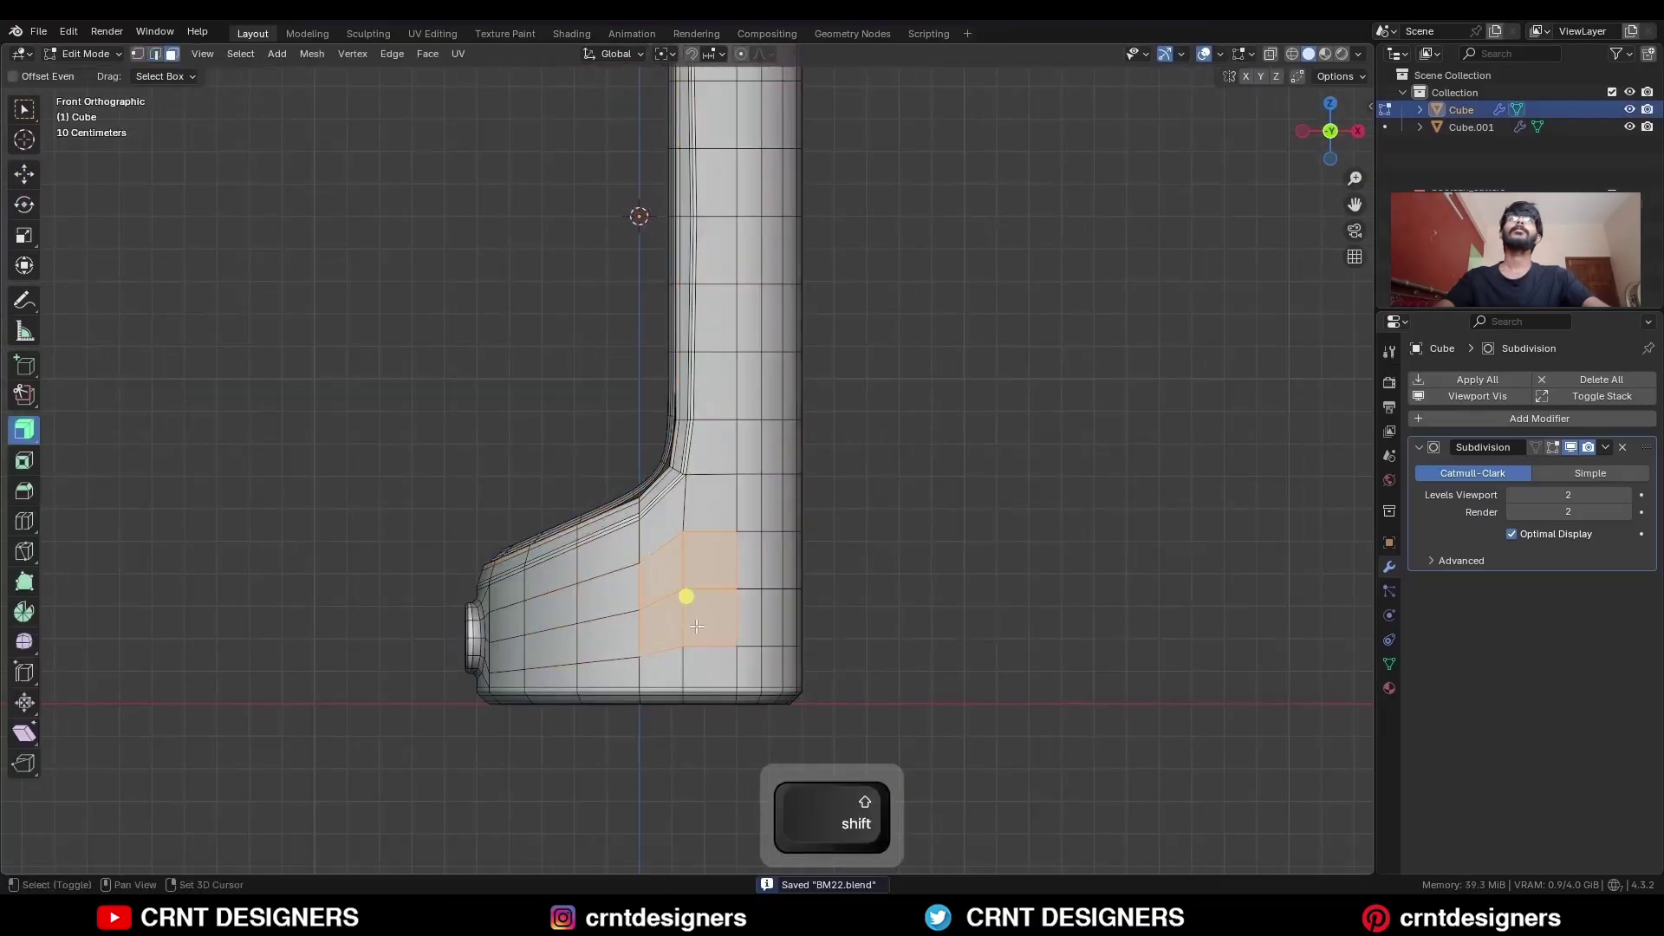
pyautogui.keyDown('shift'); pyautogui.moveTo(697, 626); pyautogui.dragTo(747, 364, button='middle'); pyautogui.keyUp('shift')
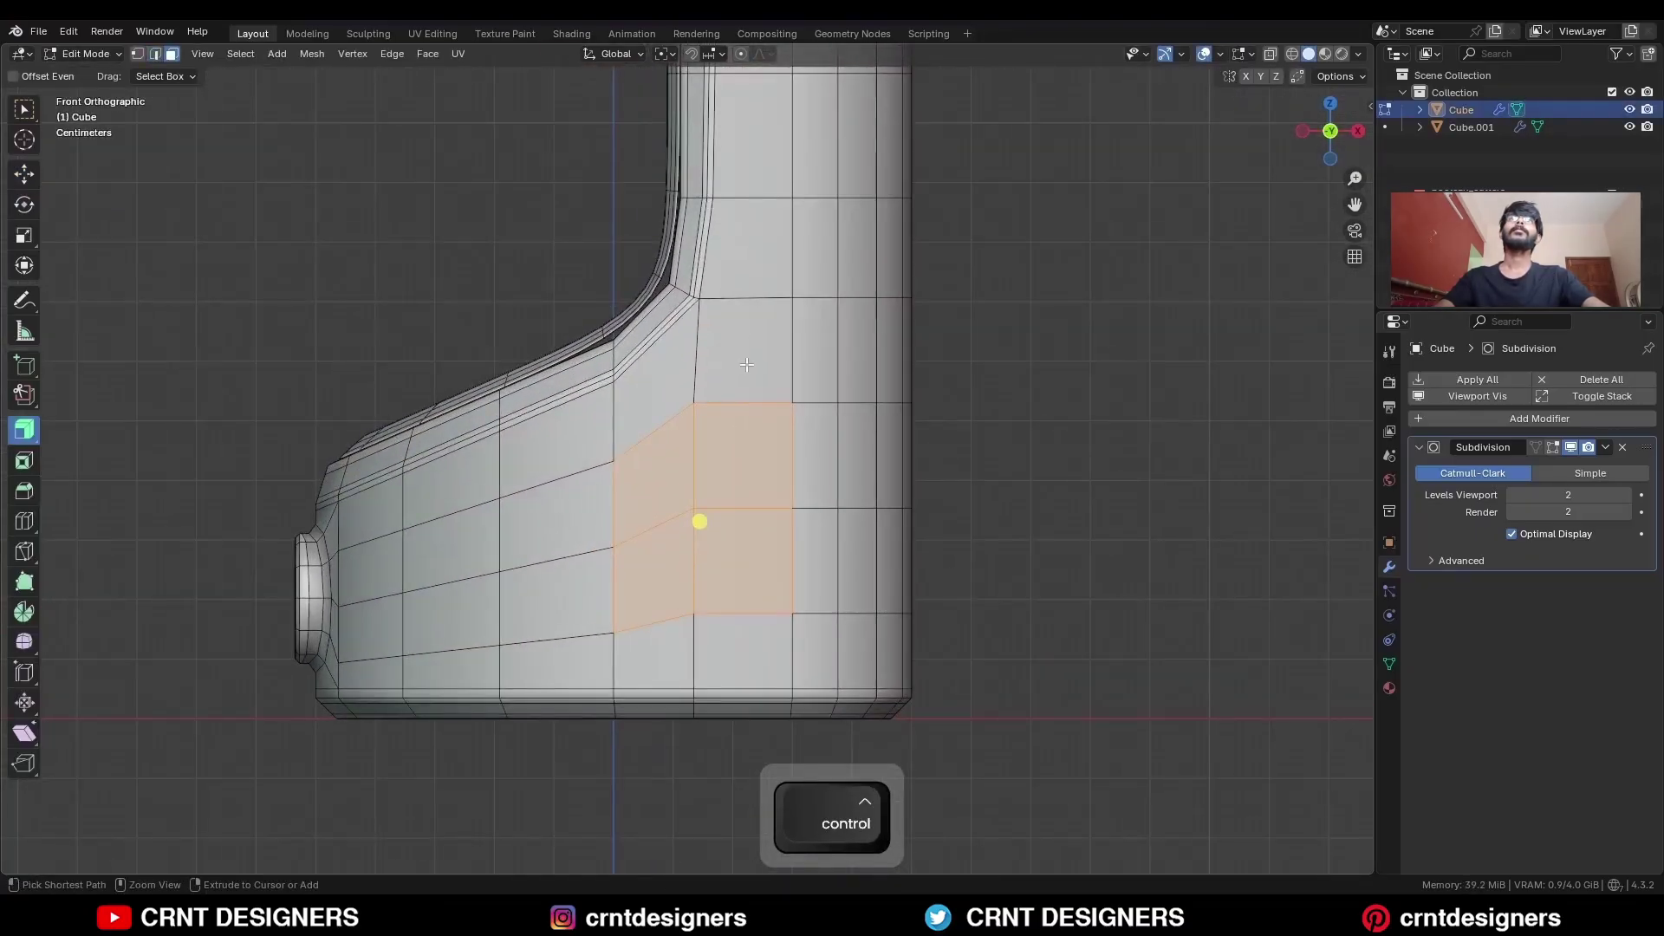
pyautogui.press('ctrl+KP_Add')
pyautogui.hotkey('ctrl', 'z')
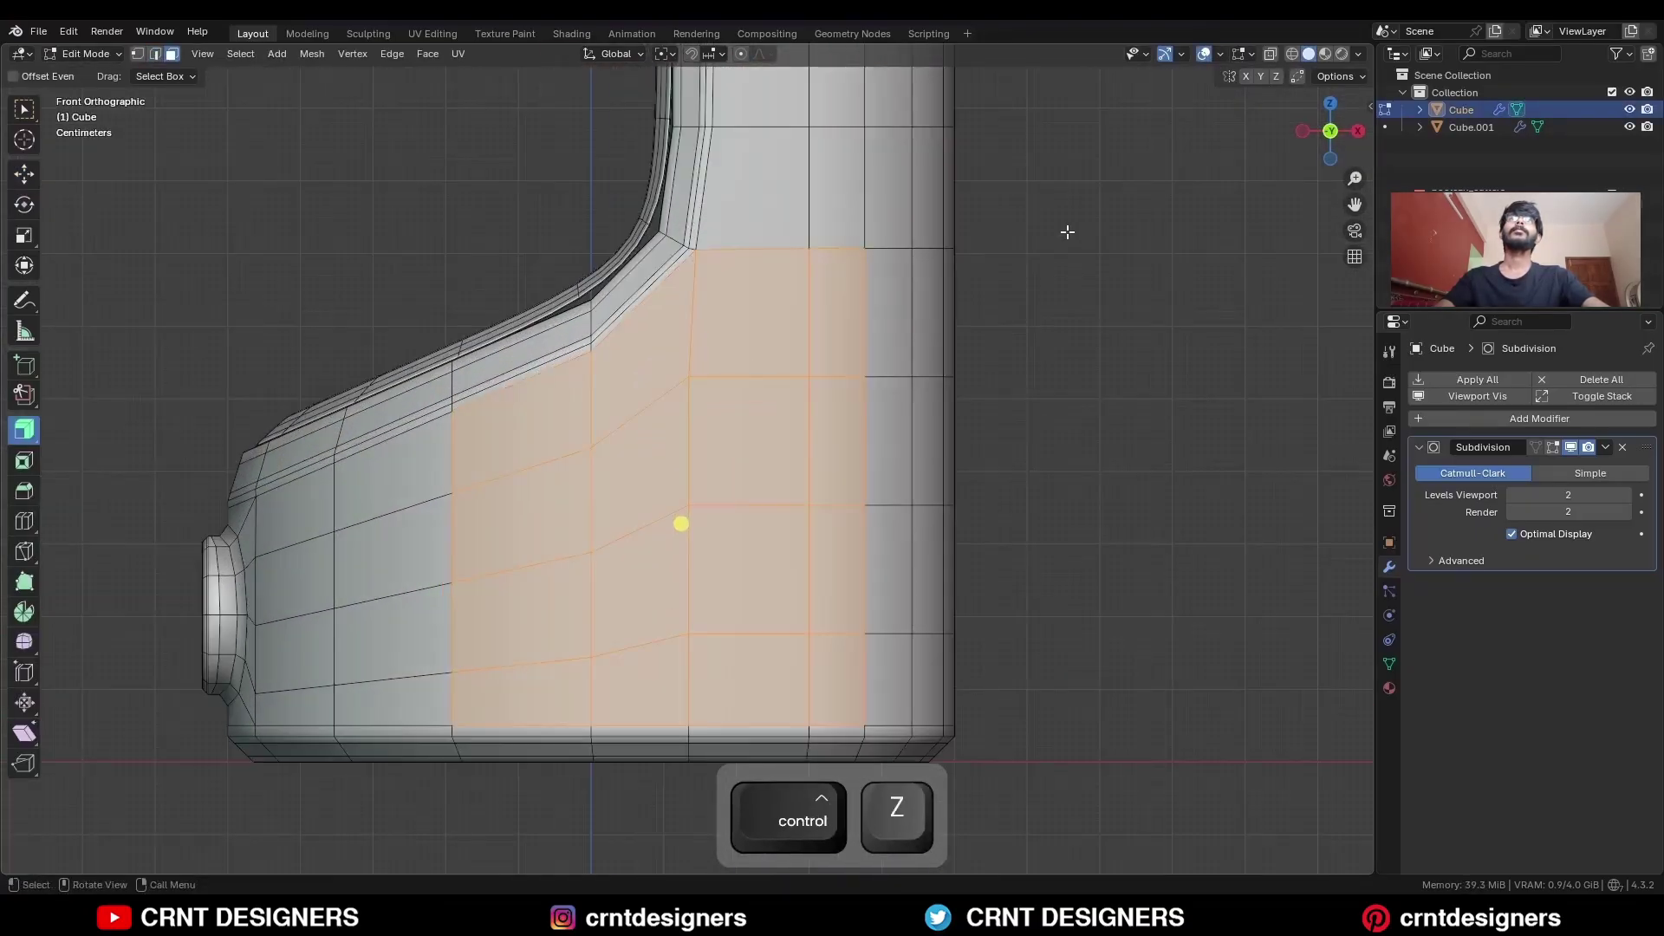
pyautogui.press('i')
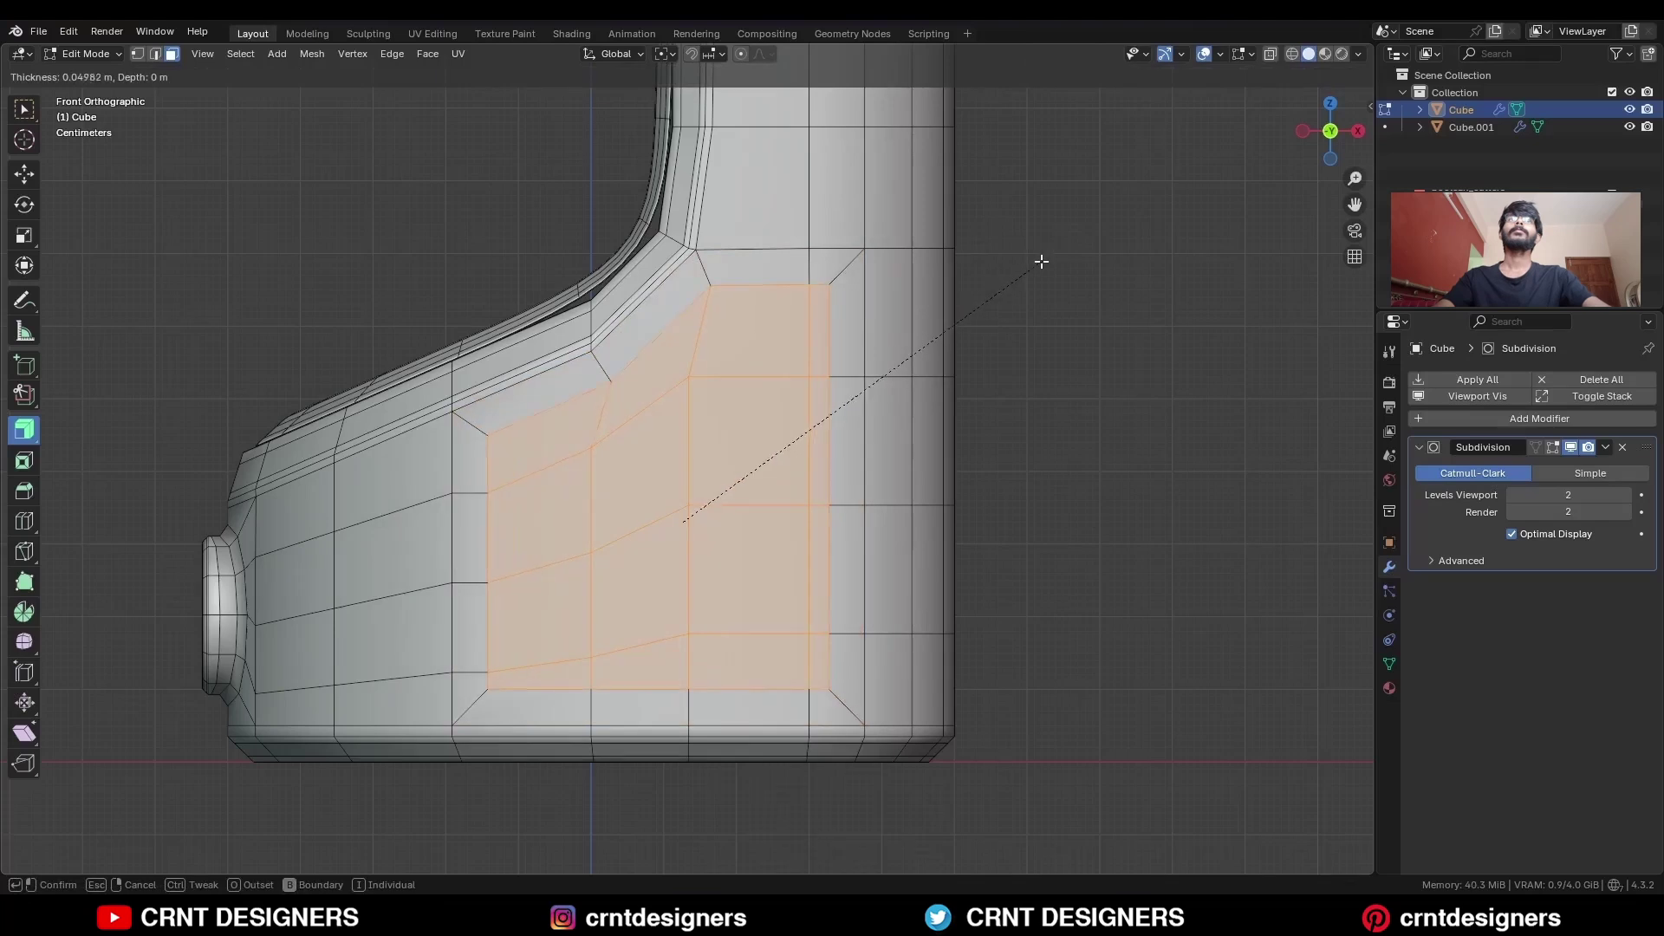
pyautogui.click(1040, 262)
# Shape the inset faces into a flattened circle with LoopTools and scale it down to about 0.69.
pyautogui.rightClick(739, 303)
pyautogui.moveTo(744, 303)
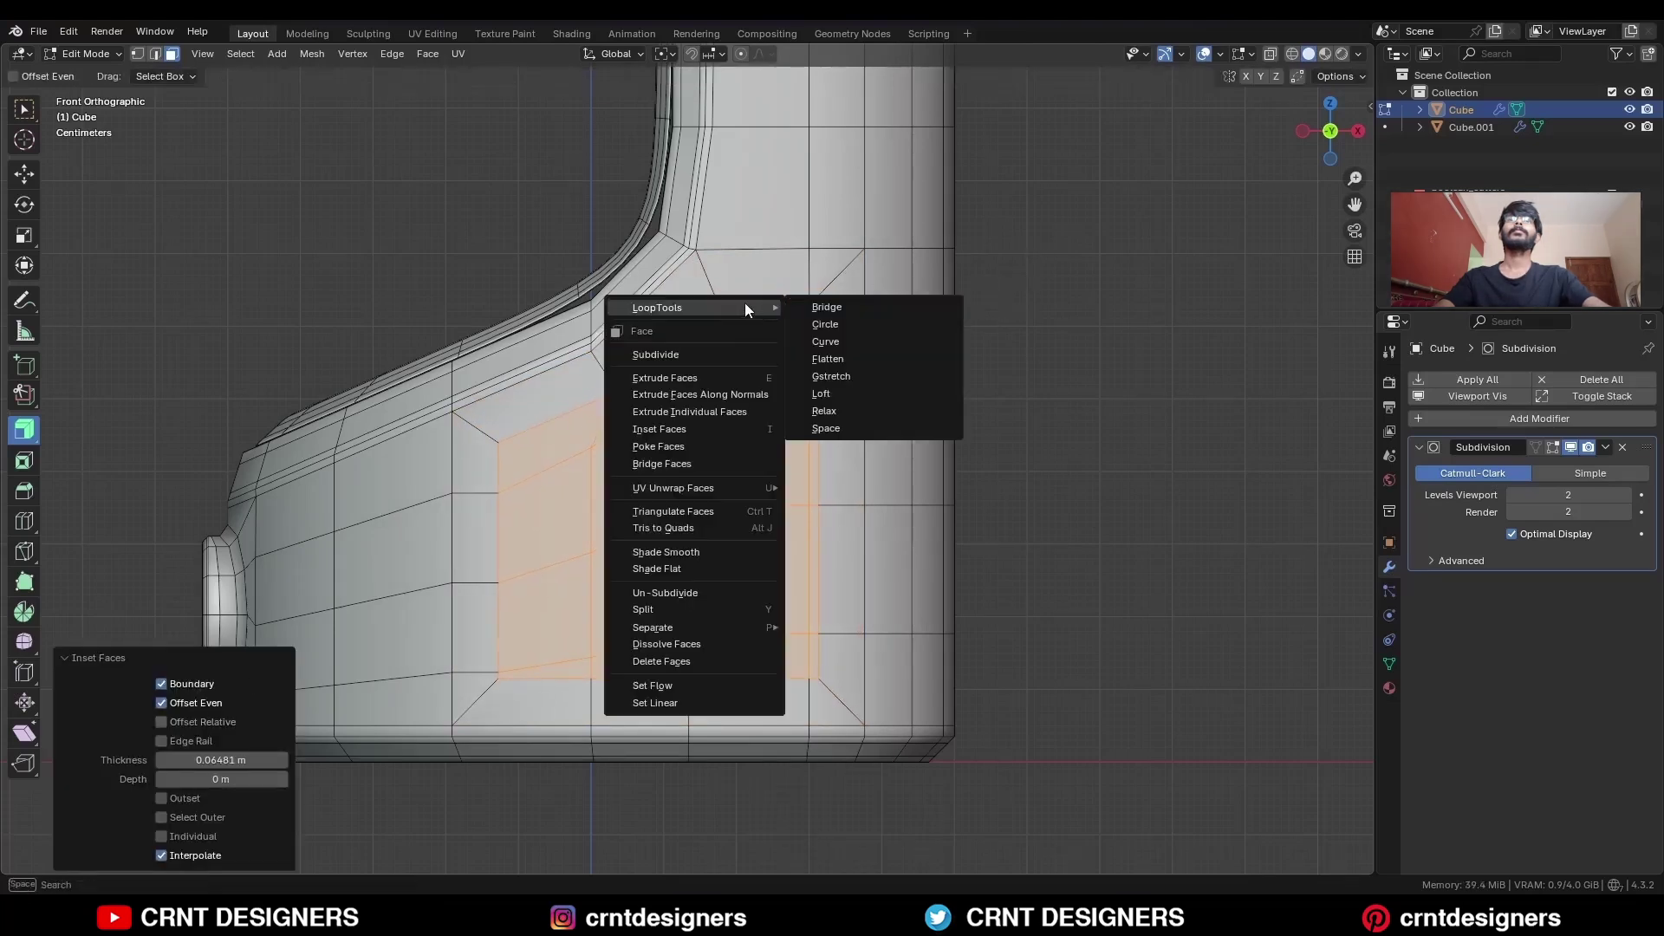
pyautogui.click(815, 326)
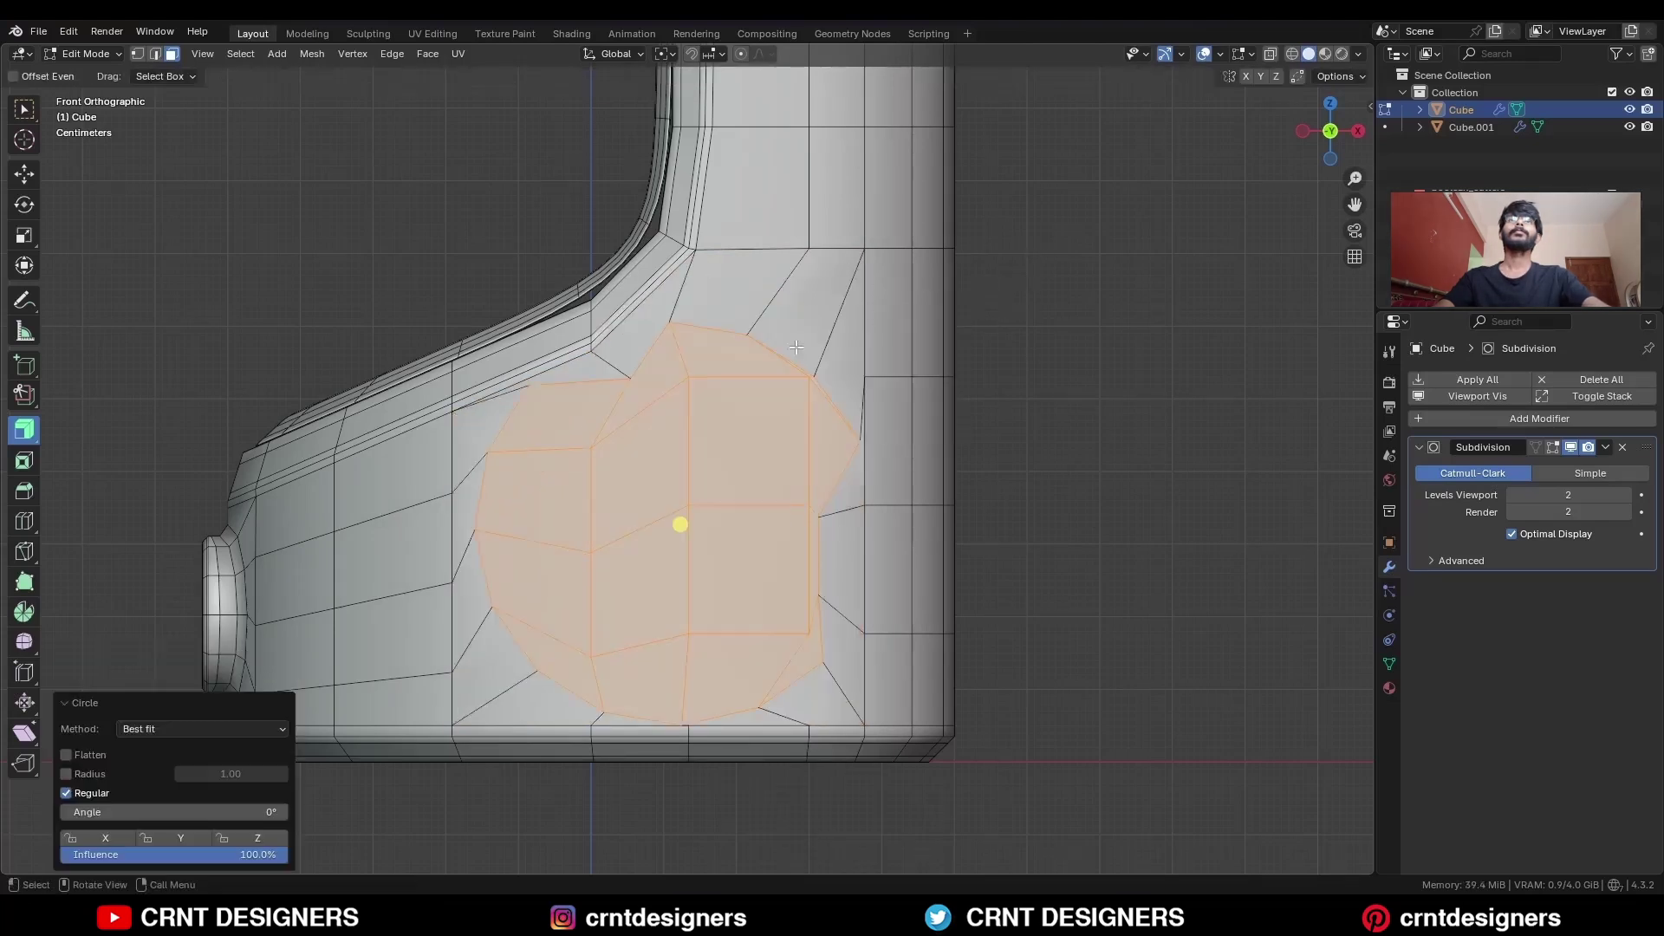
pyautogui.click(66, 755)
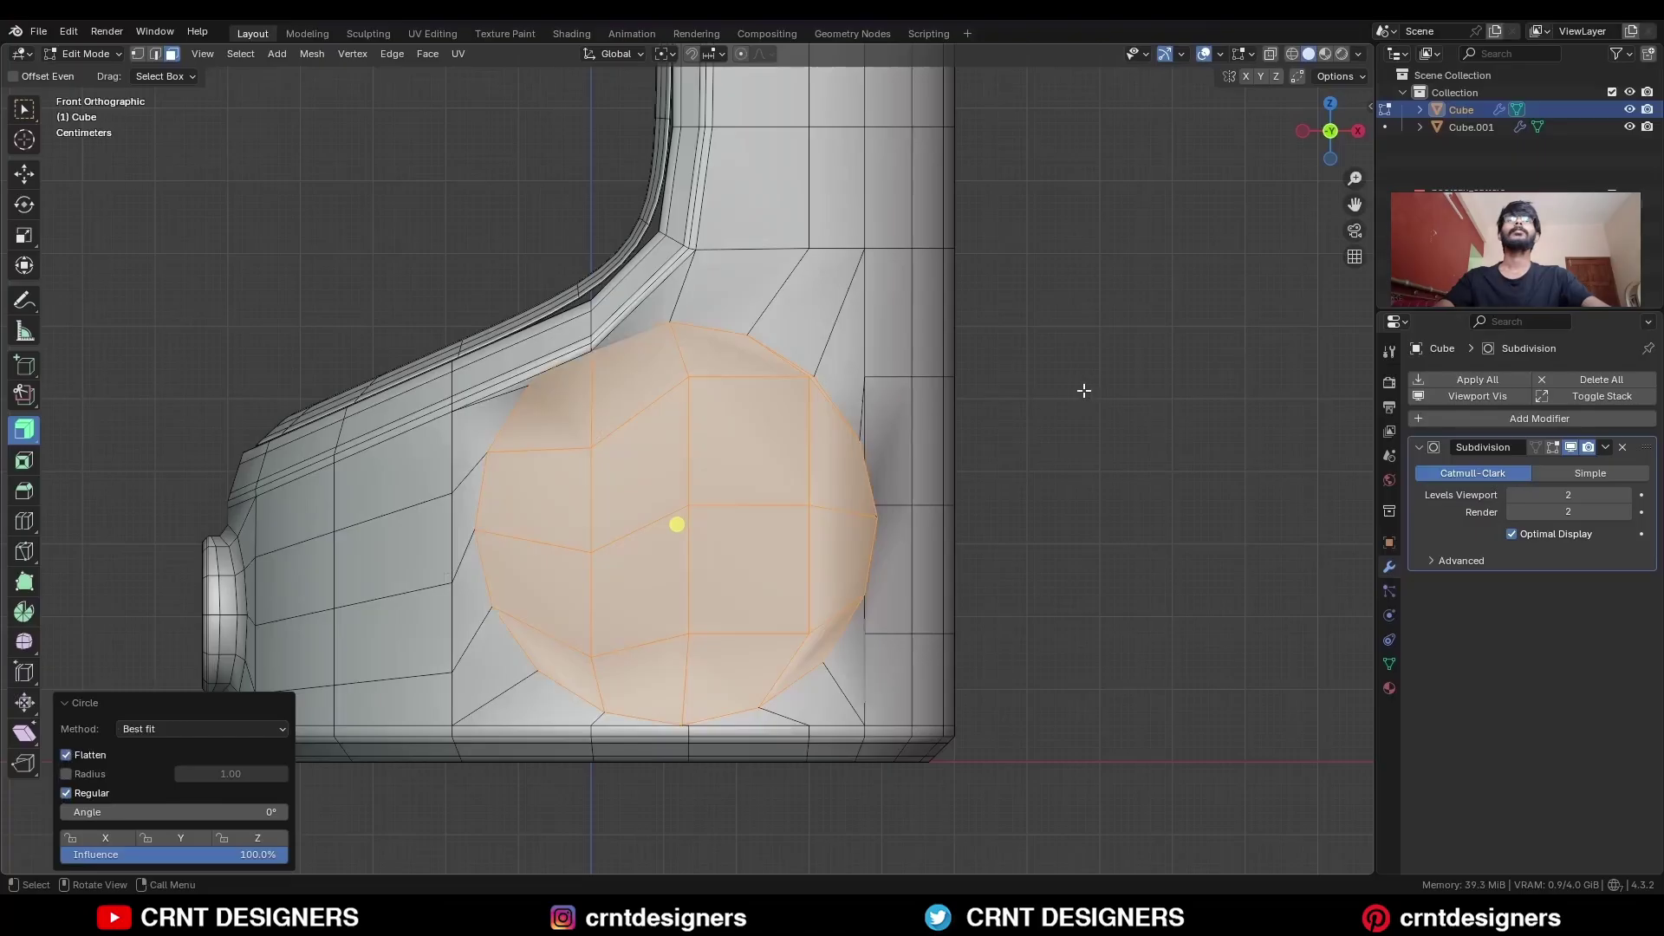
pyautogui.press('s')
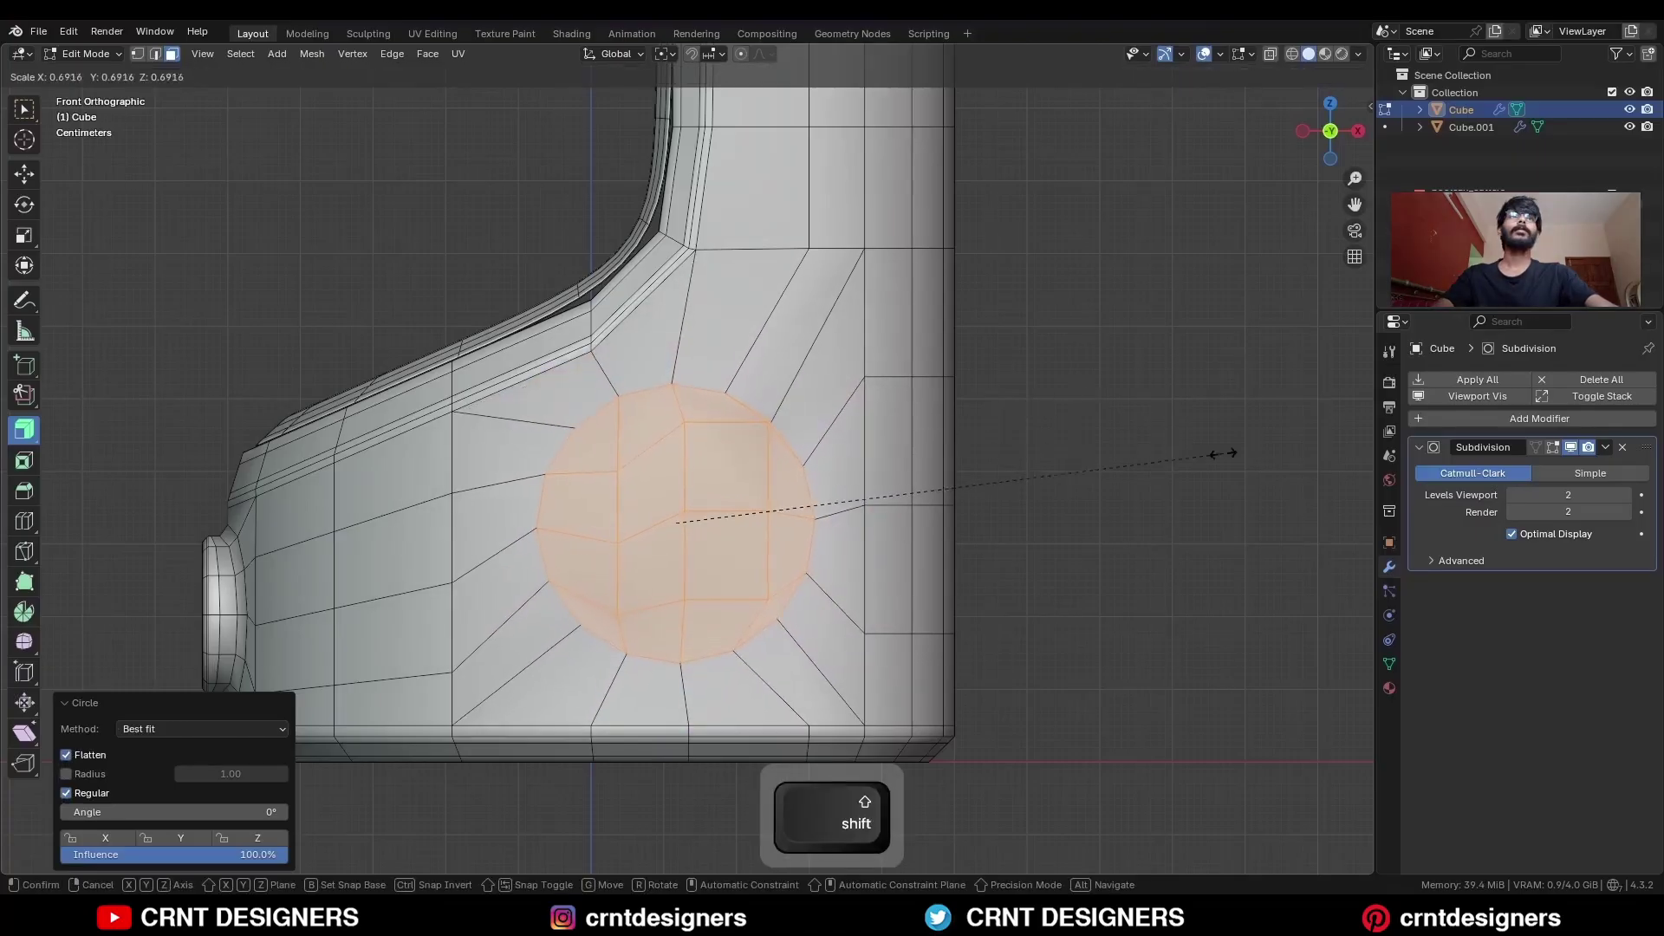
pyautogui.click(1224, 454)
# Dissolve the circle's inner edges into a single face and scale it up by about 1.107.
pyautogui.hotkey('ctrl', 'x')
pyautogui.scroll(2, 1095, 403)
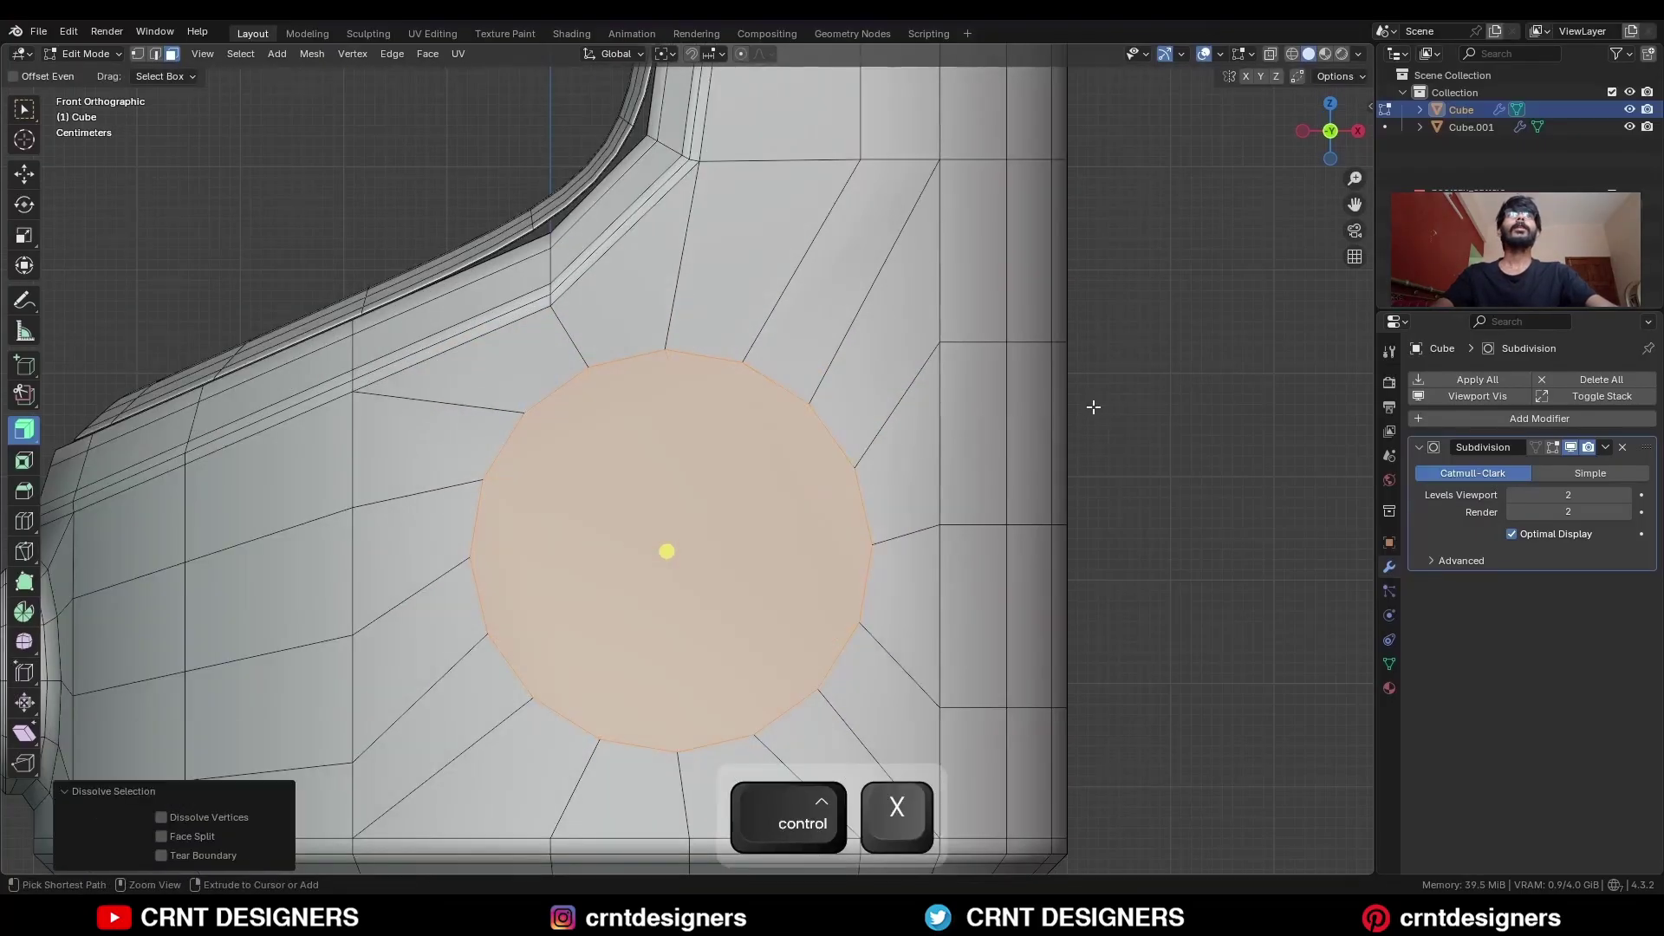
pyautogui.scroll(-2, 1094, 407)
pyautogui.press('s')
pyautogui.click(1099, 408)
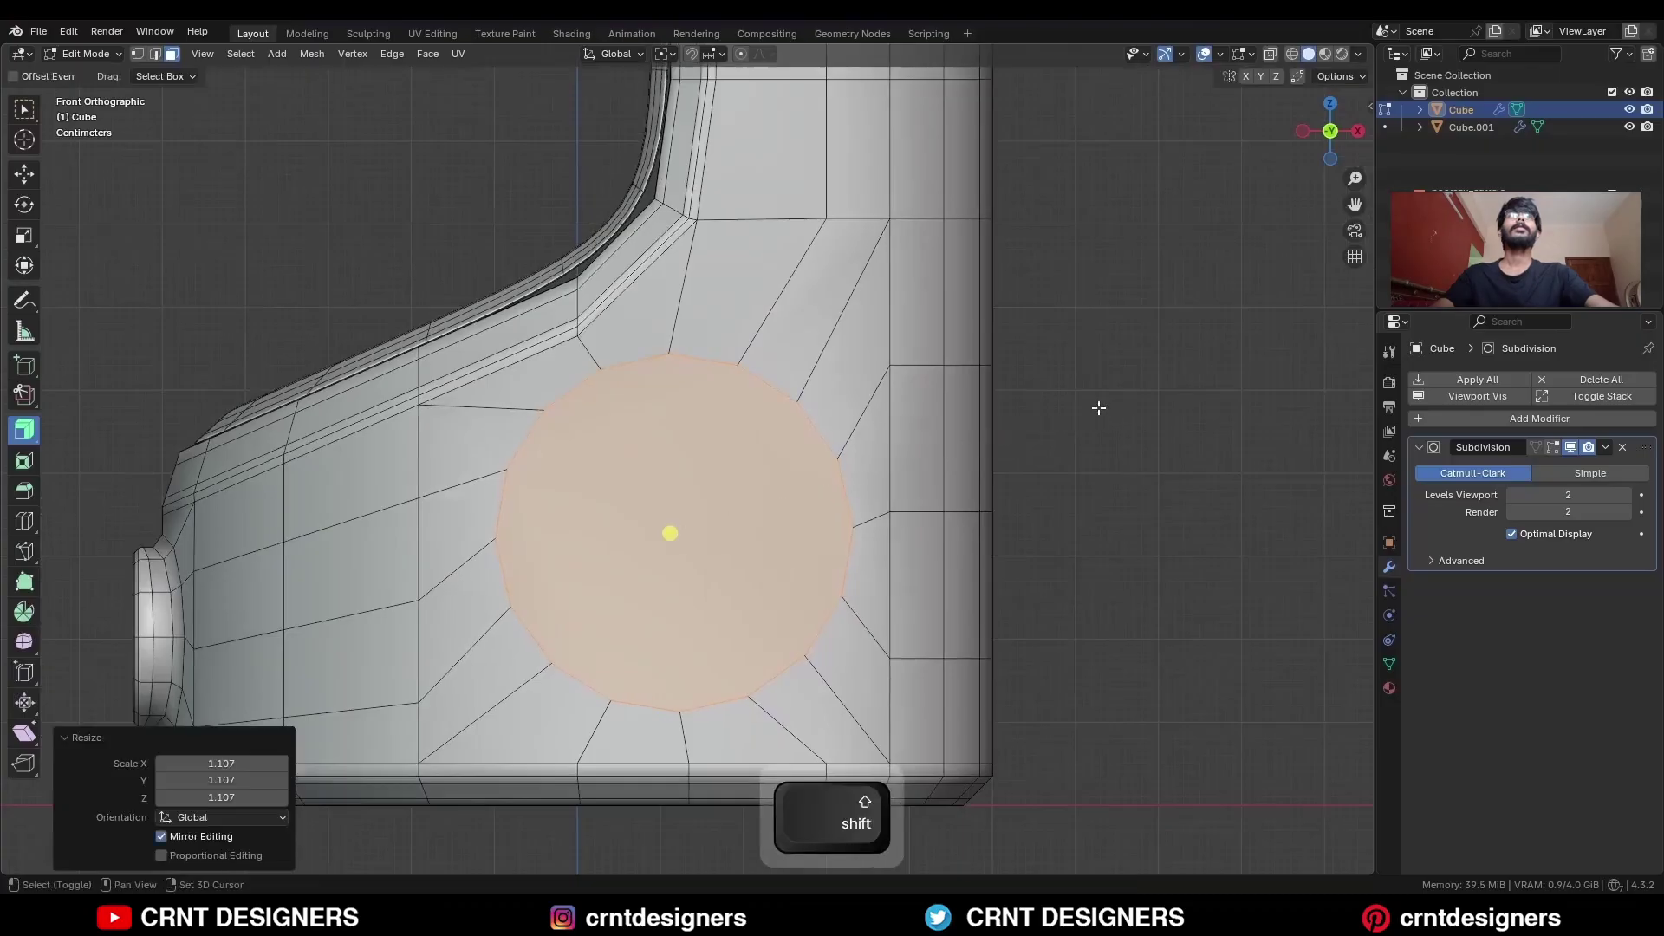
# Inset the round face about 0.021 m and again about 0.036 m, and sink the inner face about 0.056 m.
pyautogui.press('i')
pyautogui.click(1126, 413)
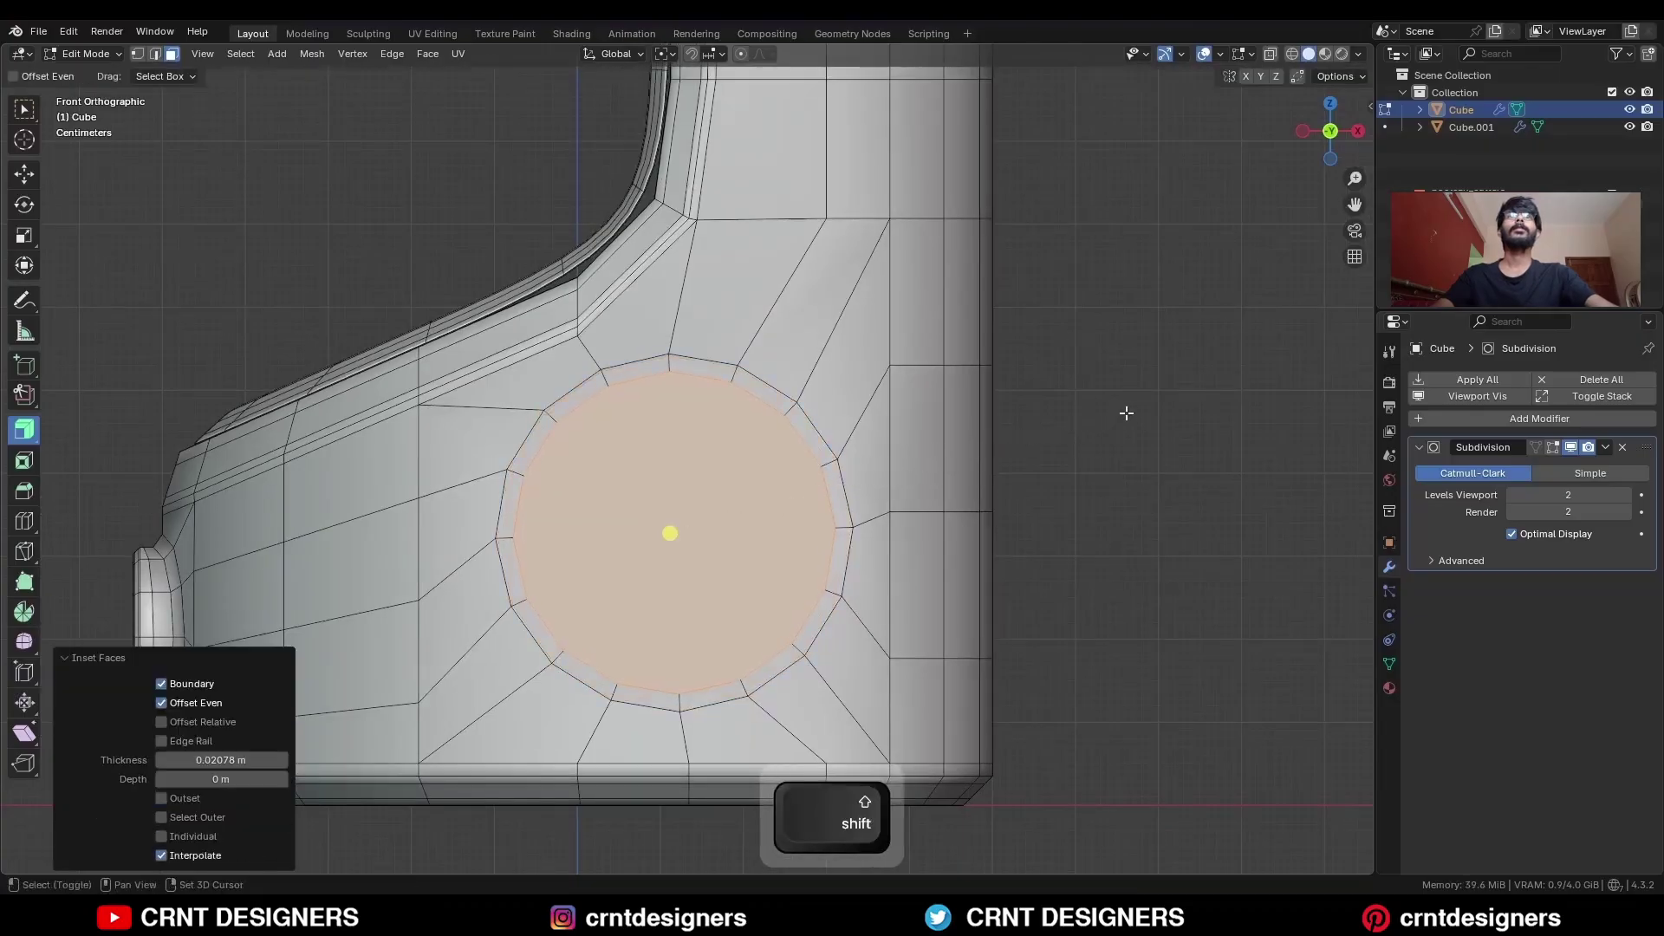
pyautogui.press('i')
pyautogui.click(1082, 424)
pyautogui.hotkey('alt', 's')
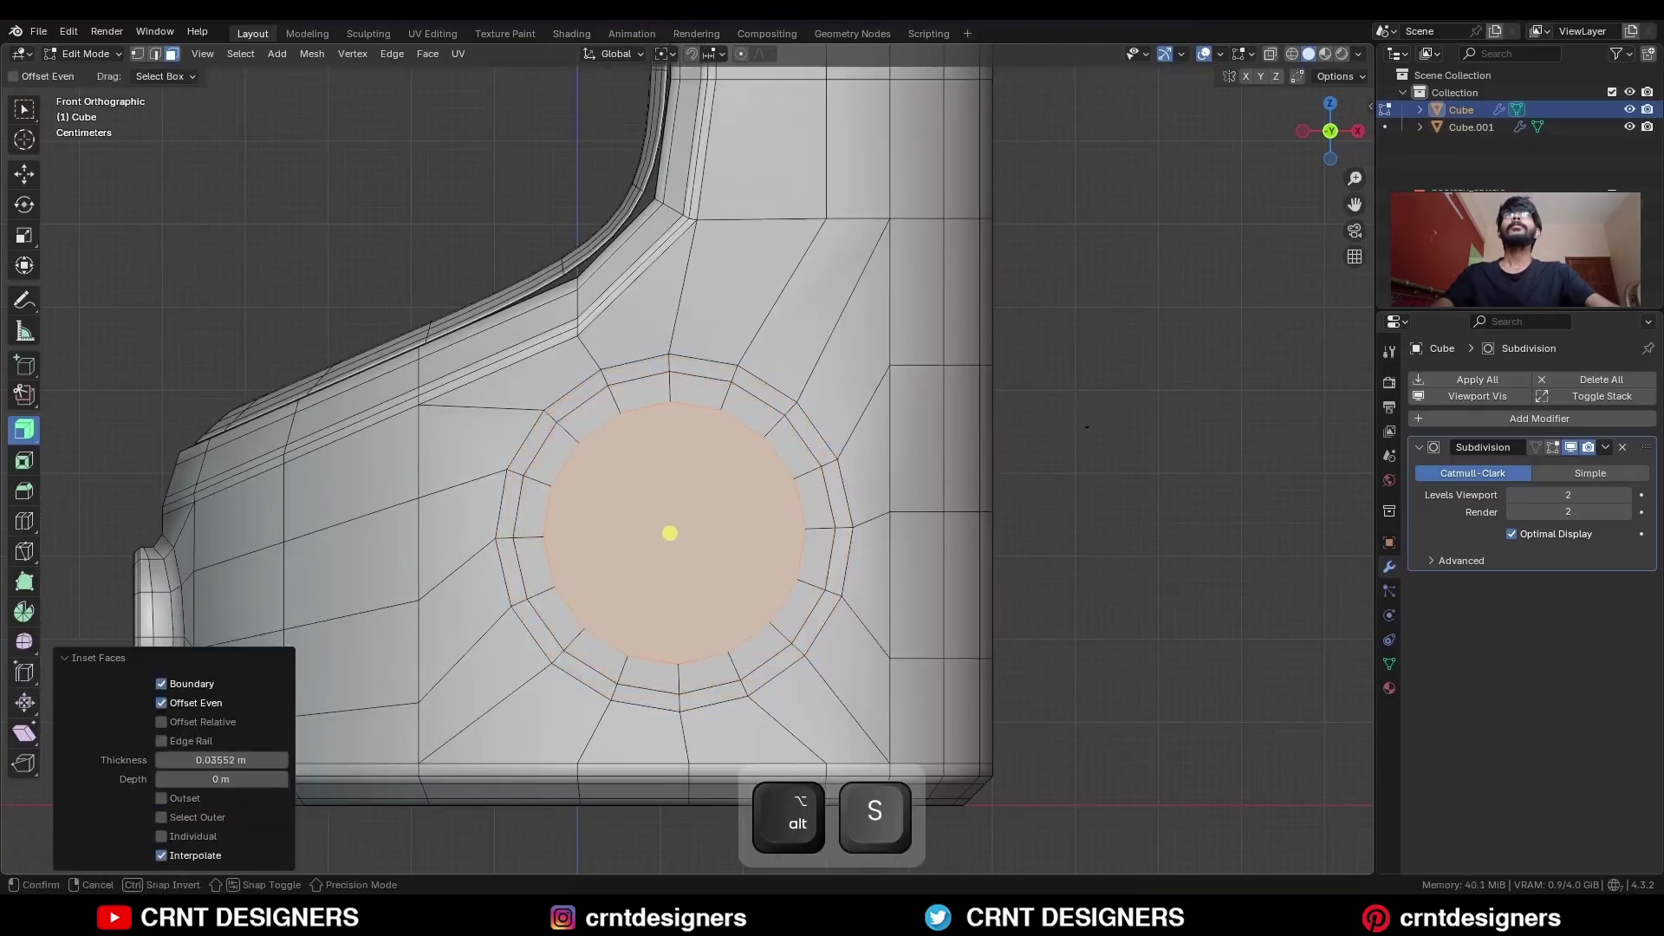
pyautogui.click(1079, 437)
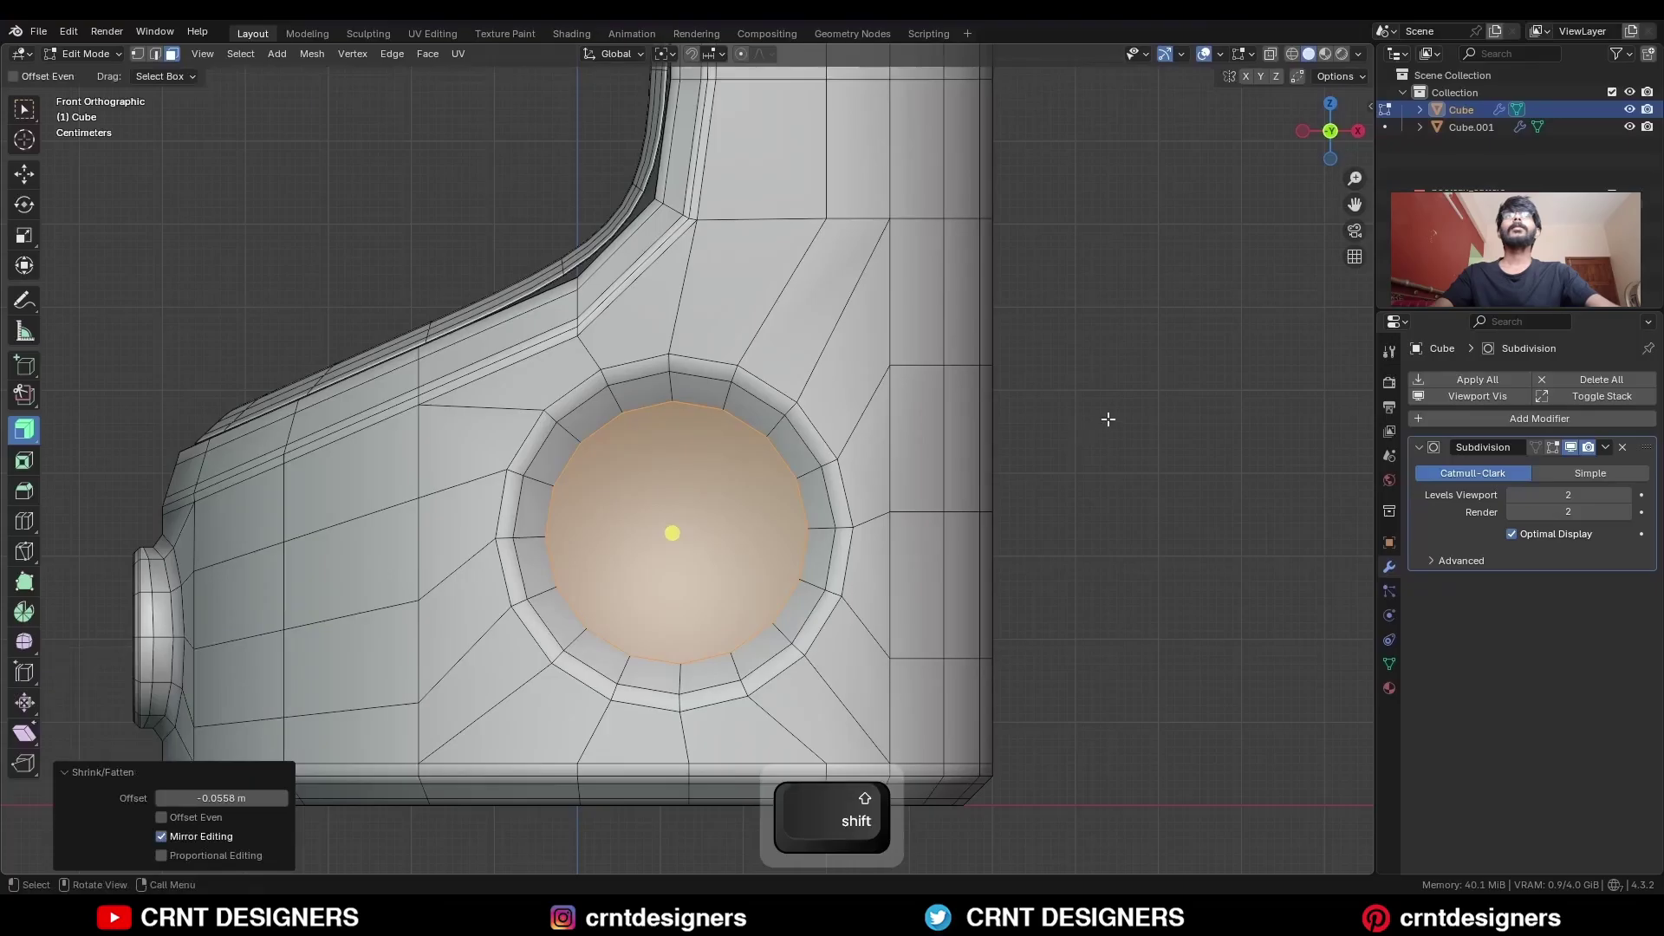
# Inset the sunken round face about 0.051 m and raise it about 0.077 m as a button with Shrink/Fatten.
pyautogui.press('i')
pyautogui.click(1066, 427)
pyautogui.hotkey('alt', 's')
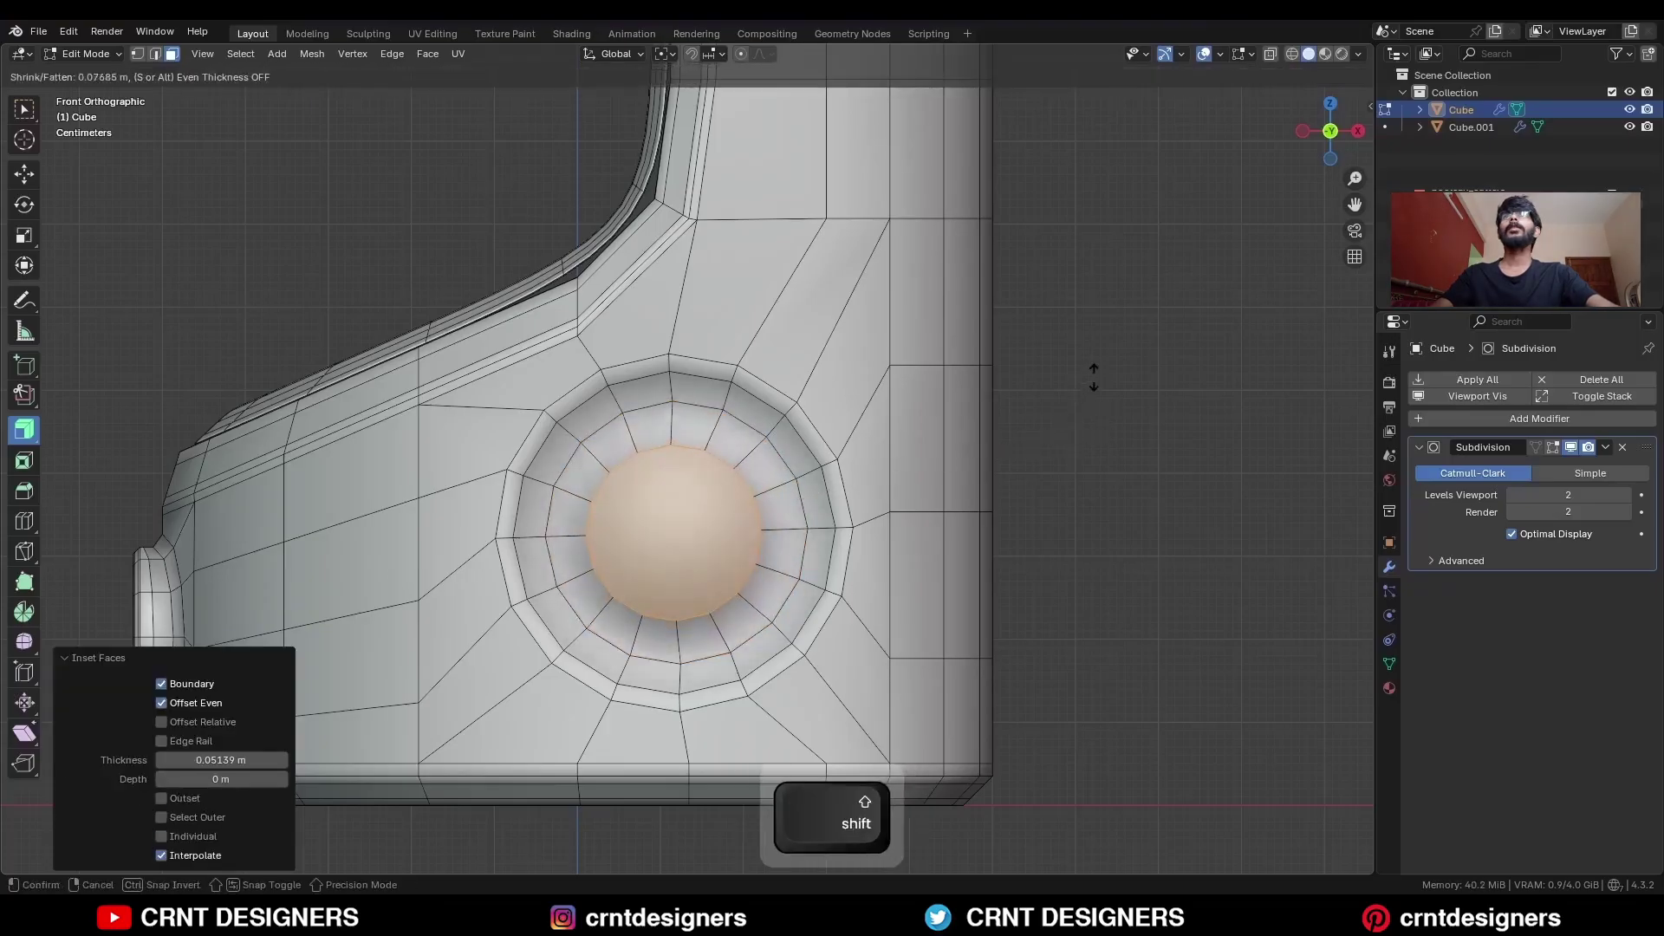
pyautogui.click(1094, 377)
# Select the raised button's top face and inset it freehand to add a supporting ring.
pyautogui.moveTo(973, 486); pyautogui.dragTo(784, 586, button='middle')
pyautogui.press('3')
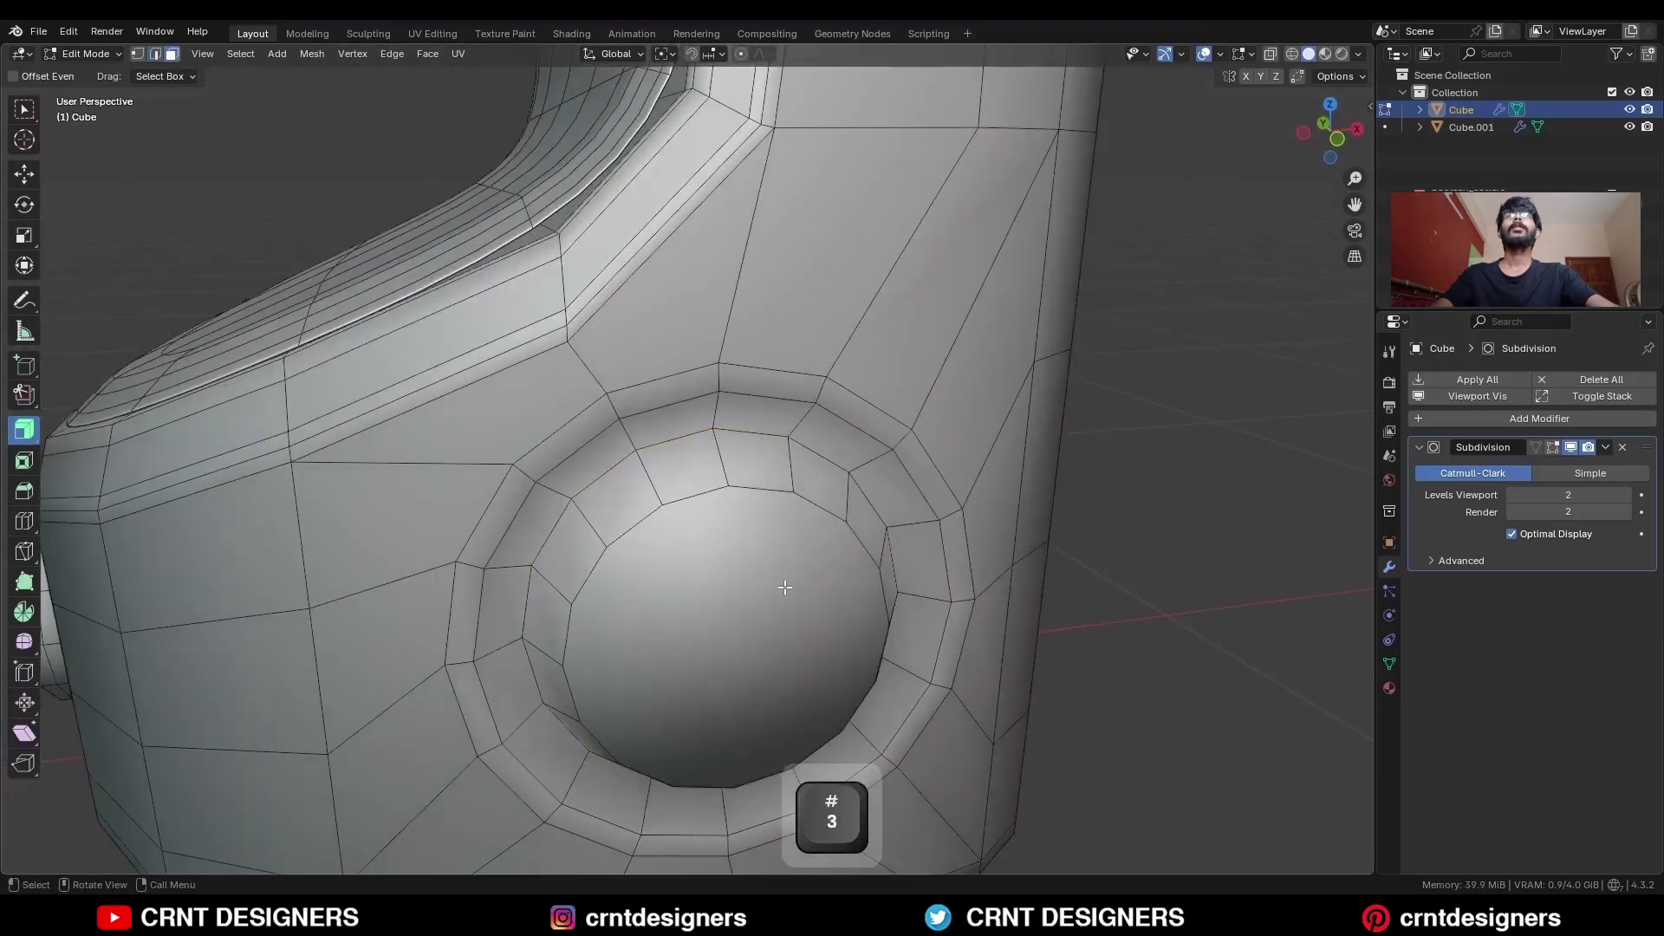
pyautogui.click(784, 587)
pyautogui.press('i')
pyautogui.click(984, 528)
# Select the button's rim loop and the recess's inner and outer loops, and bevel them about 0.0075 m with 2 segments.
pyautogui.press('2')
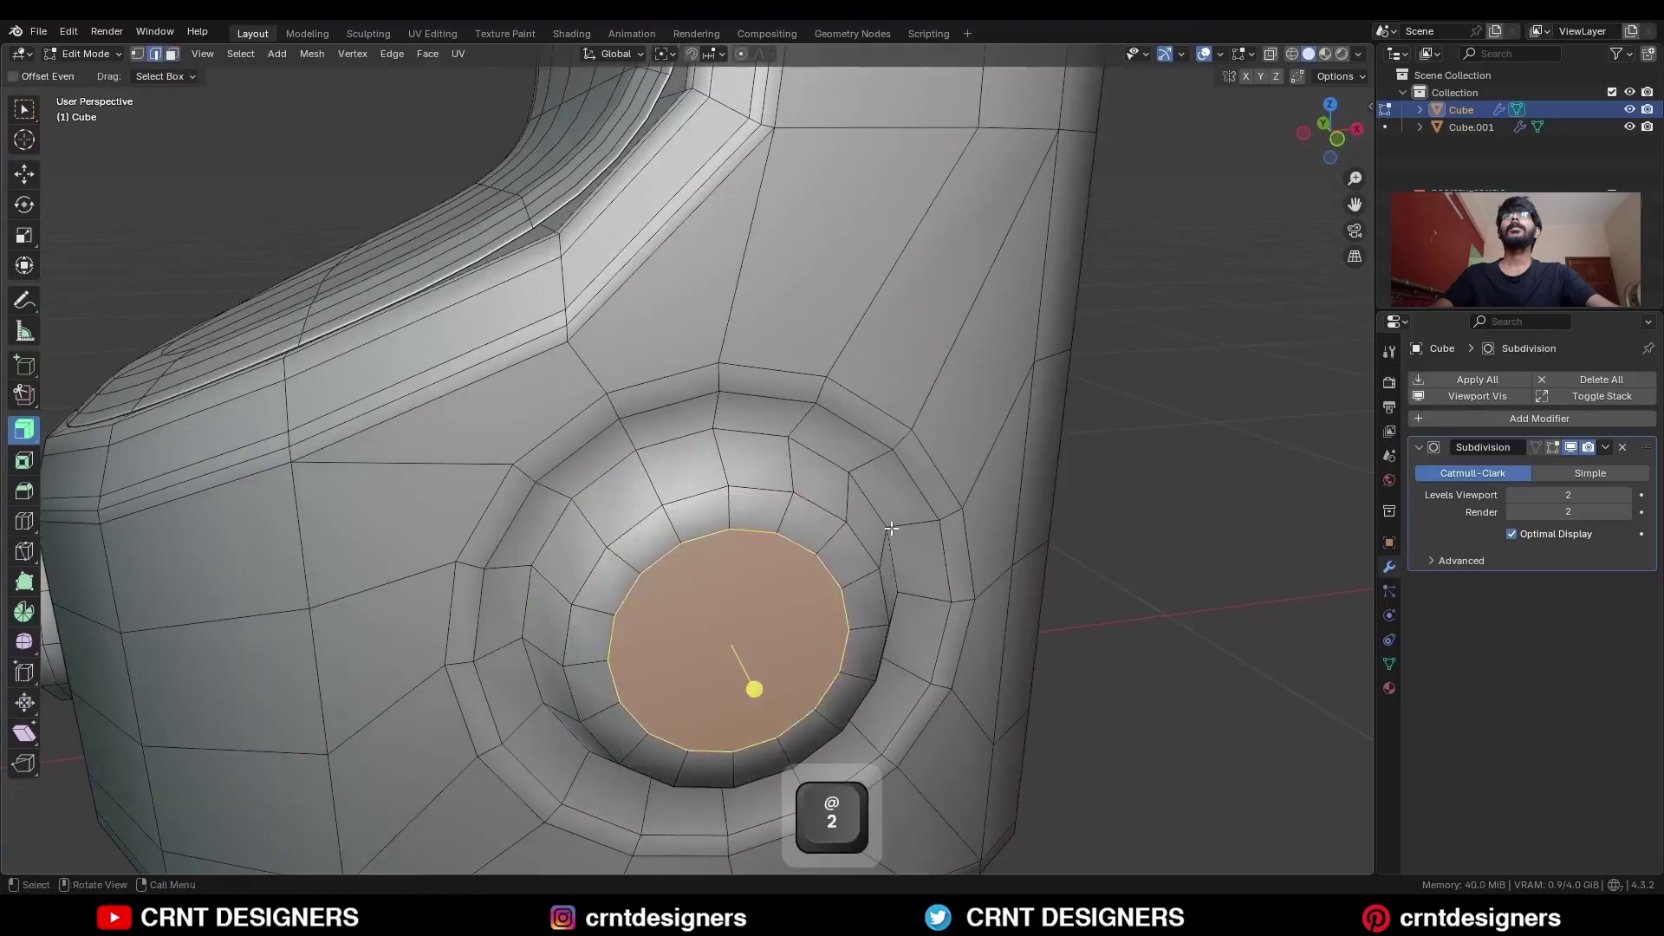
pyautogui.keyDown('alt'); pyautogui.click(830, 518); pyautogui.keyUp('alt')
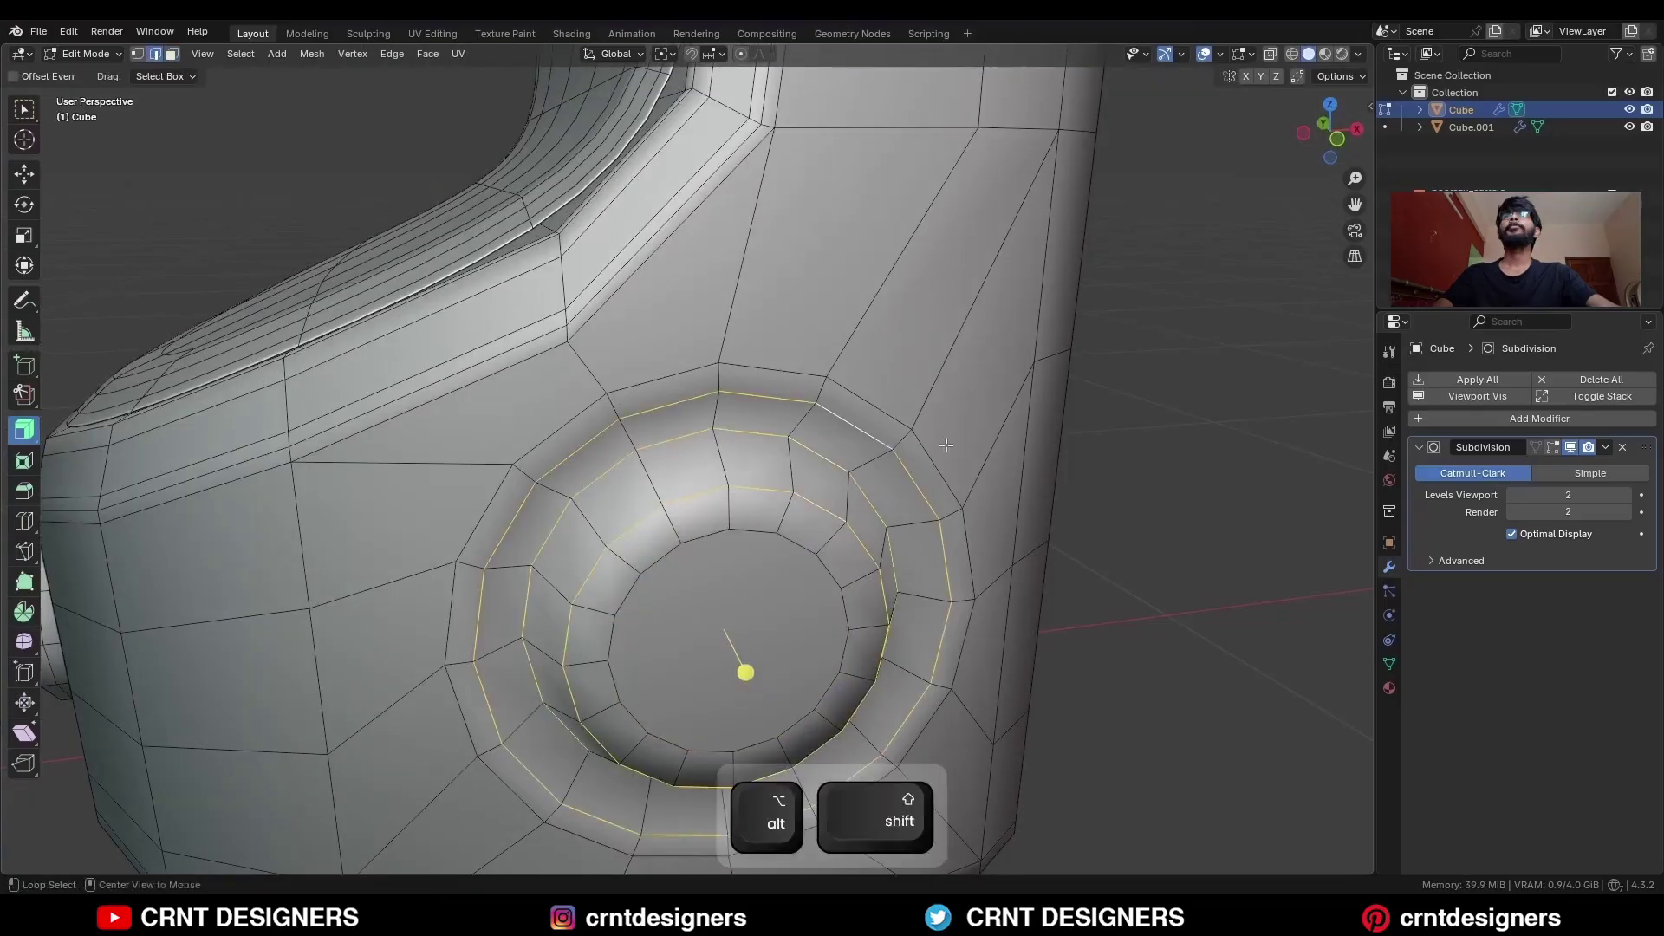
pyautogui.hotkey('ctrl', 'b')
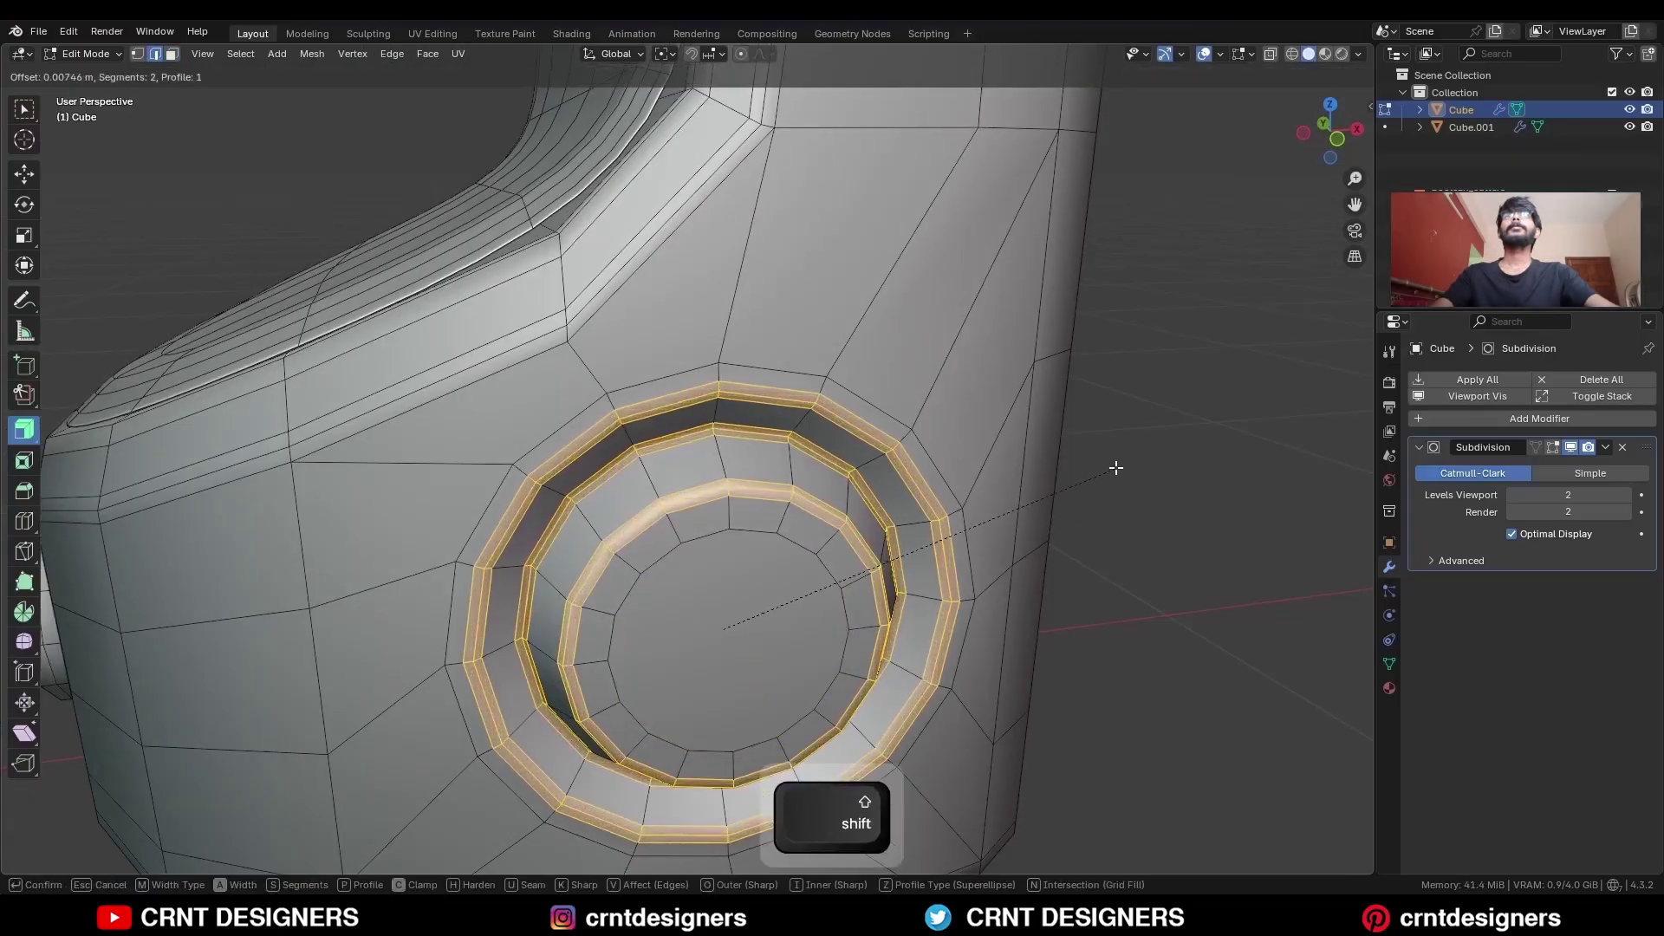
pyautogui.click(1114, 468)
# Delete the button's top face and grid fill the opening with a span of 4, adjusting the offset to align the grid.
pyautogui.moveTo(867, 563); pyautogui.dragTo(832, 507, button='middle')
pyautogui.press('3')
pyautogui.click(815, 504)
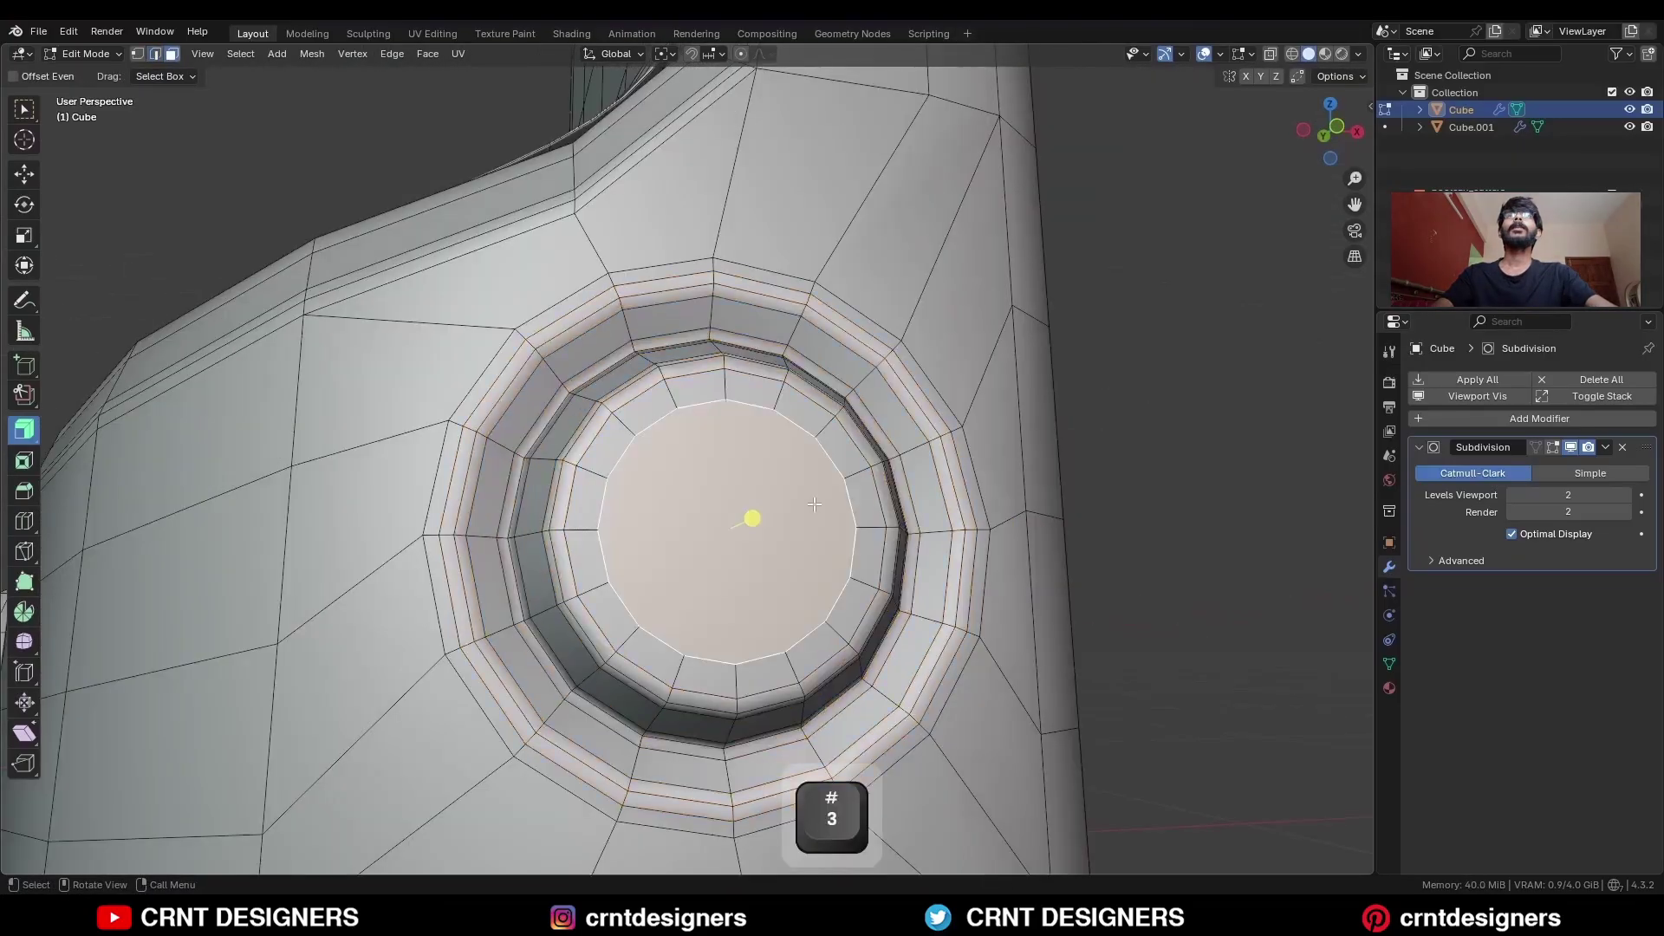
pyautogui.press('x')
pyautogui.click(773, 456)
pyautogui.press('2')
pyautogui.keyDown('alt'); pyautogui.click(792, 416); pyautogui.keyUp('alt')
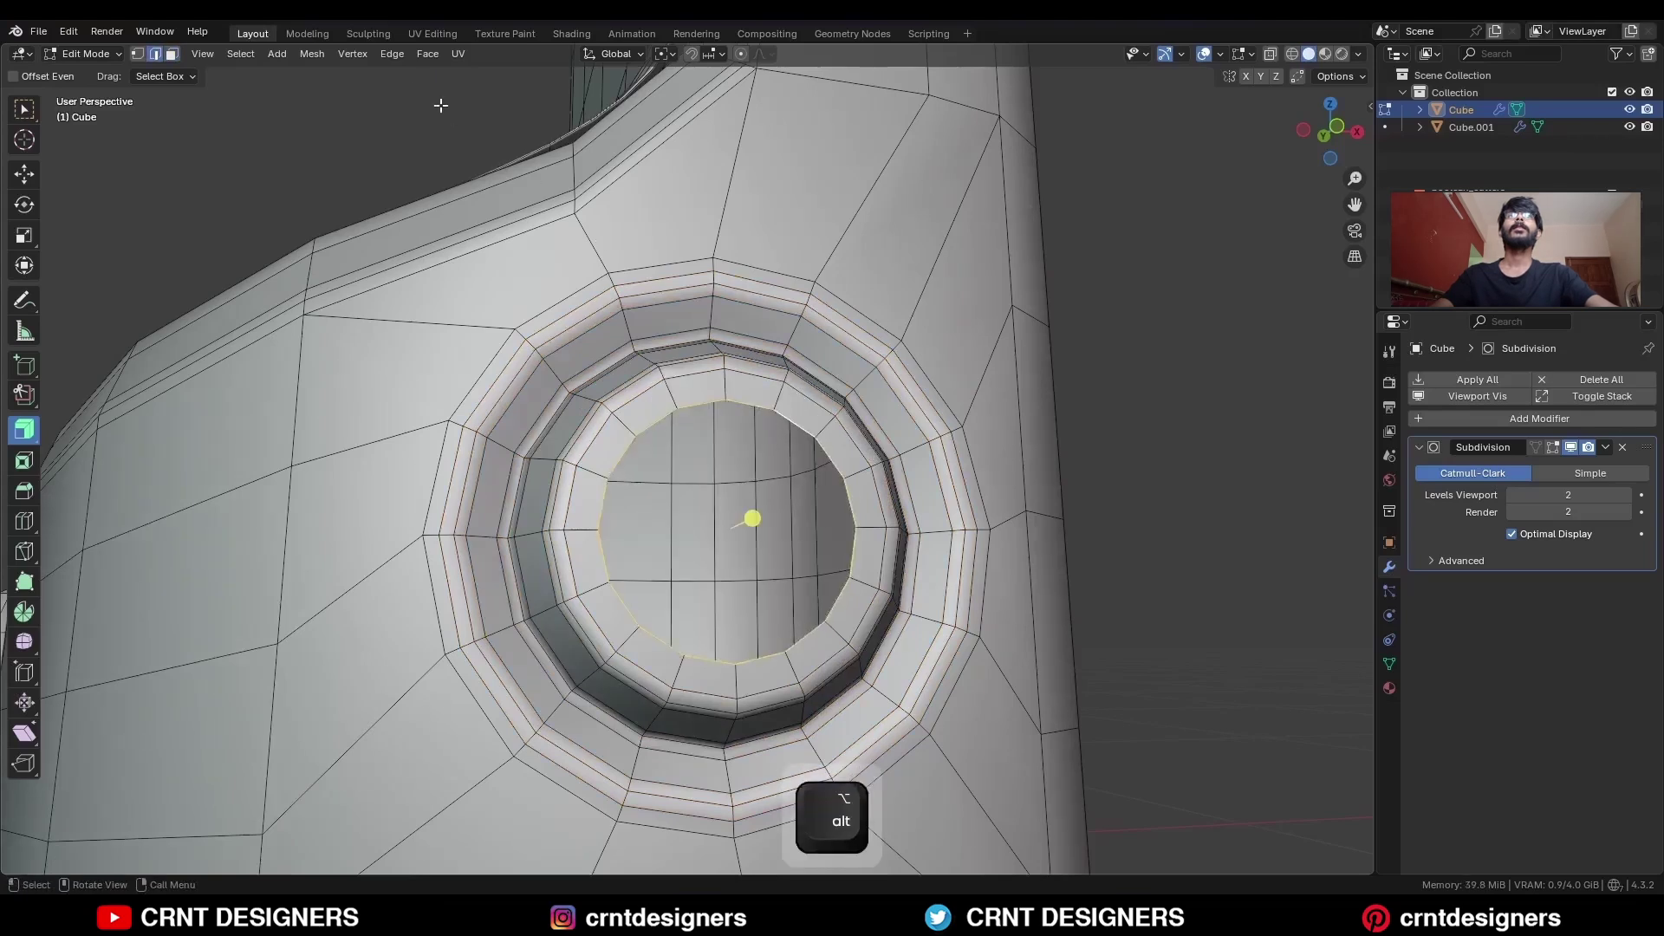
pyautogui.click(427, 54)
pyautogui.click(473, 260)
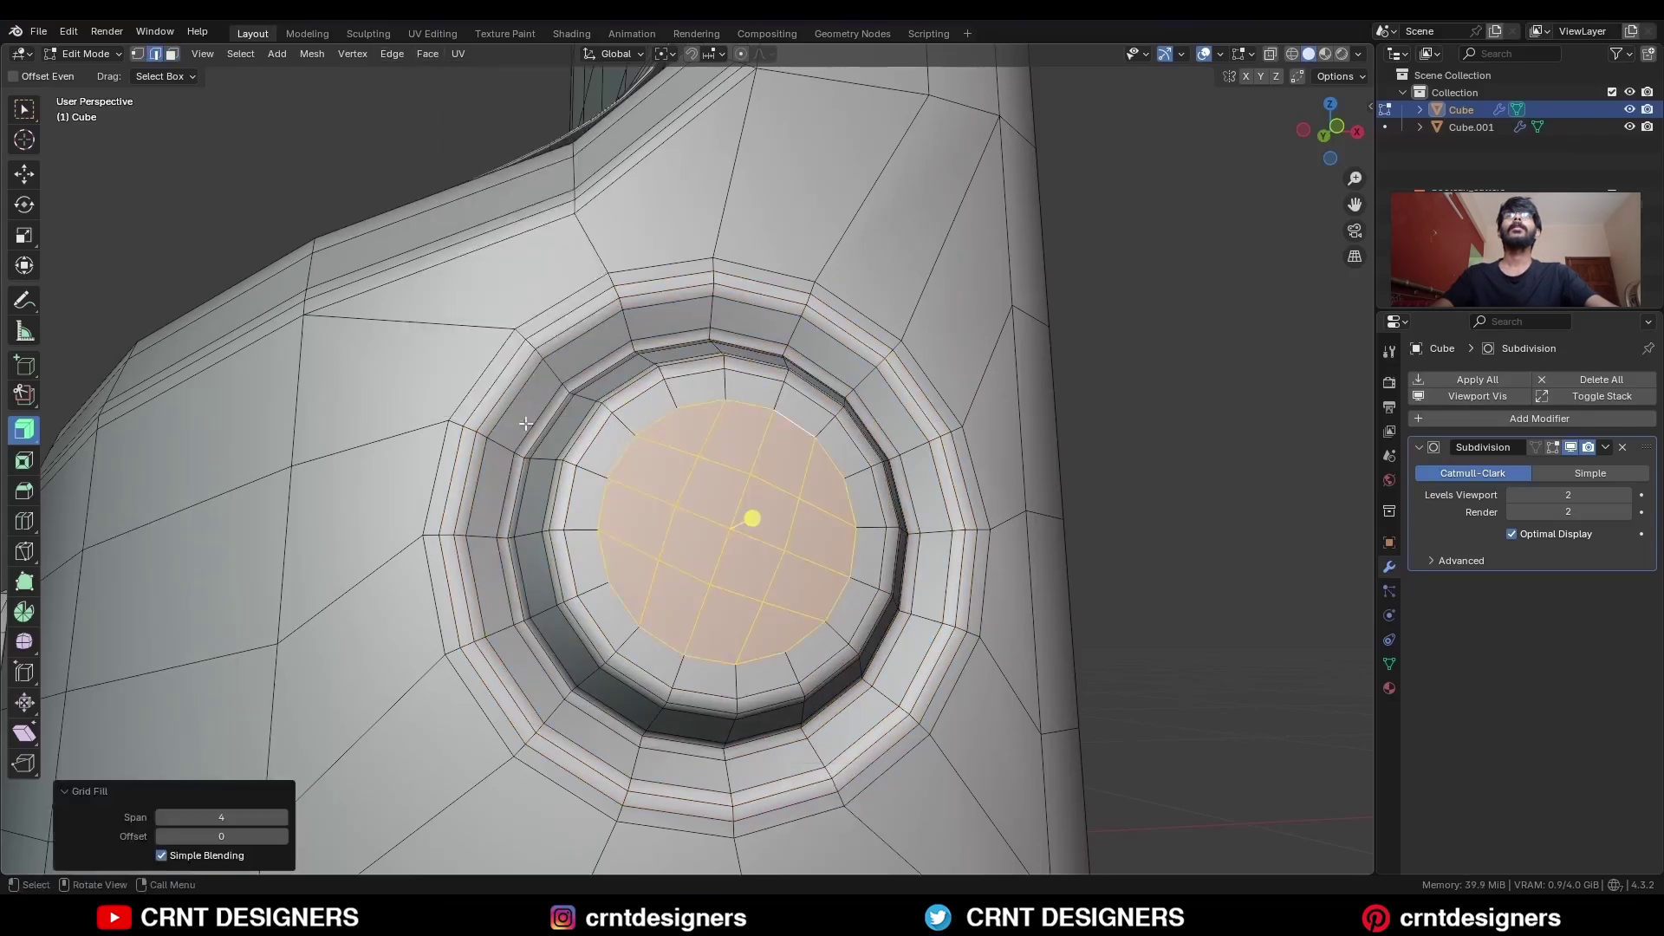
pyautogui.click(283, 838)
pyautogui.click(280, 839)
# Return to Object Mode, check the smoothed buttons and whole column with overlays hidden, and save the file.
pyautogui.press('Tab')
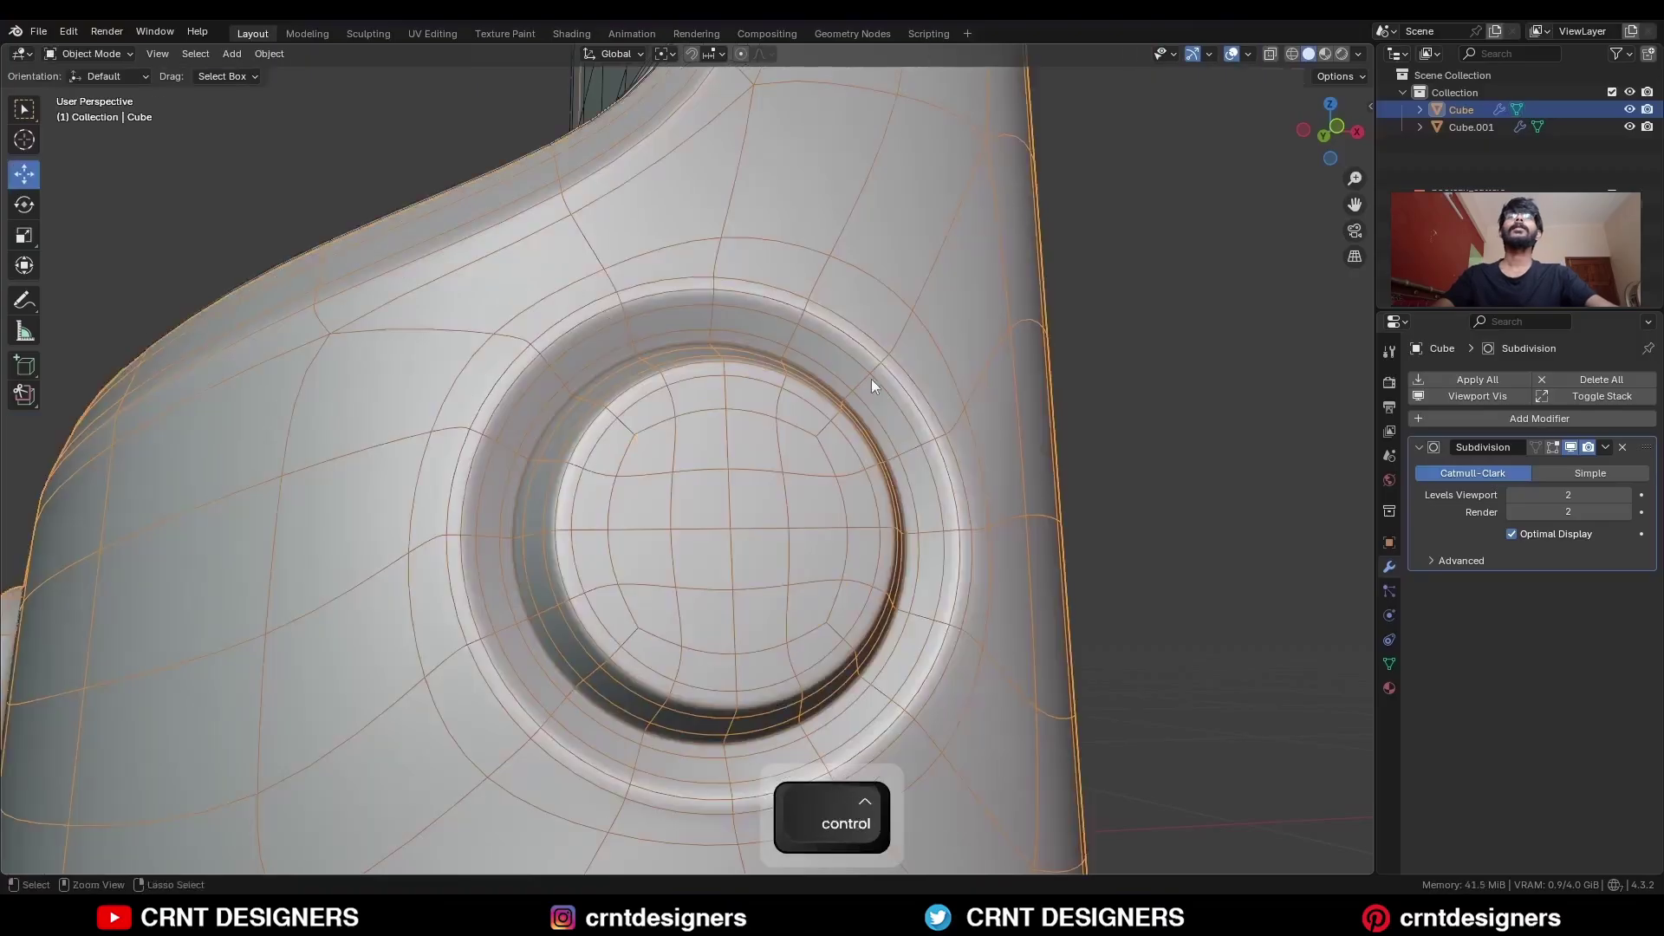
pyautogui.hotkey('alt', 'shift', 'z')
pyautogui.keyDown('ctrl'); pyautogui.moveTo(872, 378); pyautogui.dragTo(719, 520, button='middle'); pyautogui.keyUp('ctrl')
pyautogui.moveTo(719, 520); pyautogui.dragTo(784, 574, button='middle')
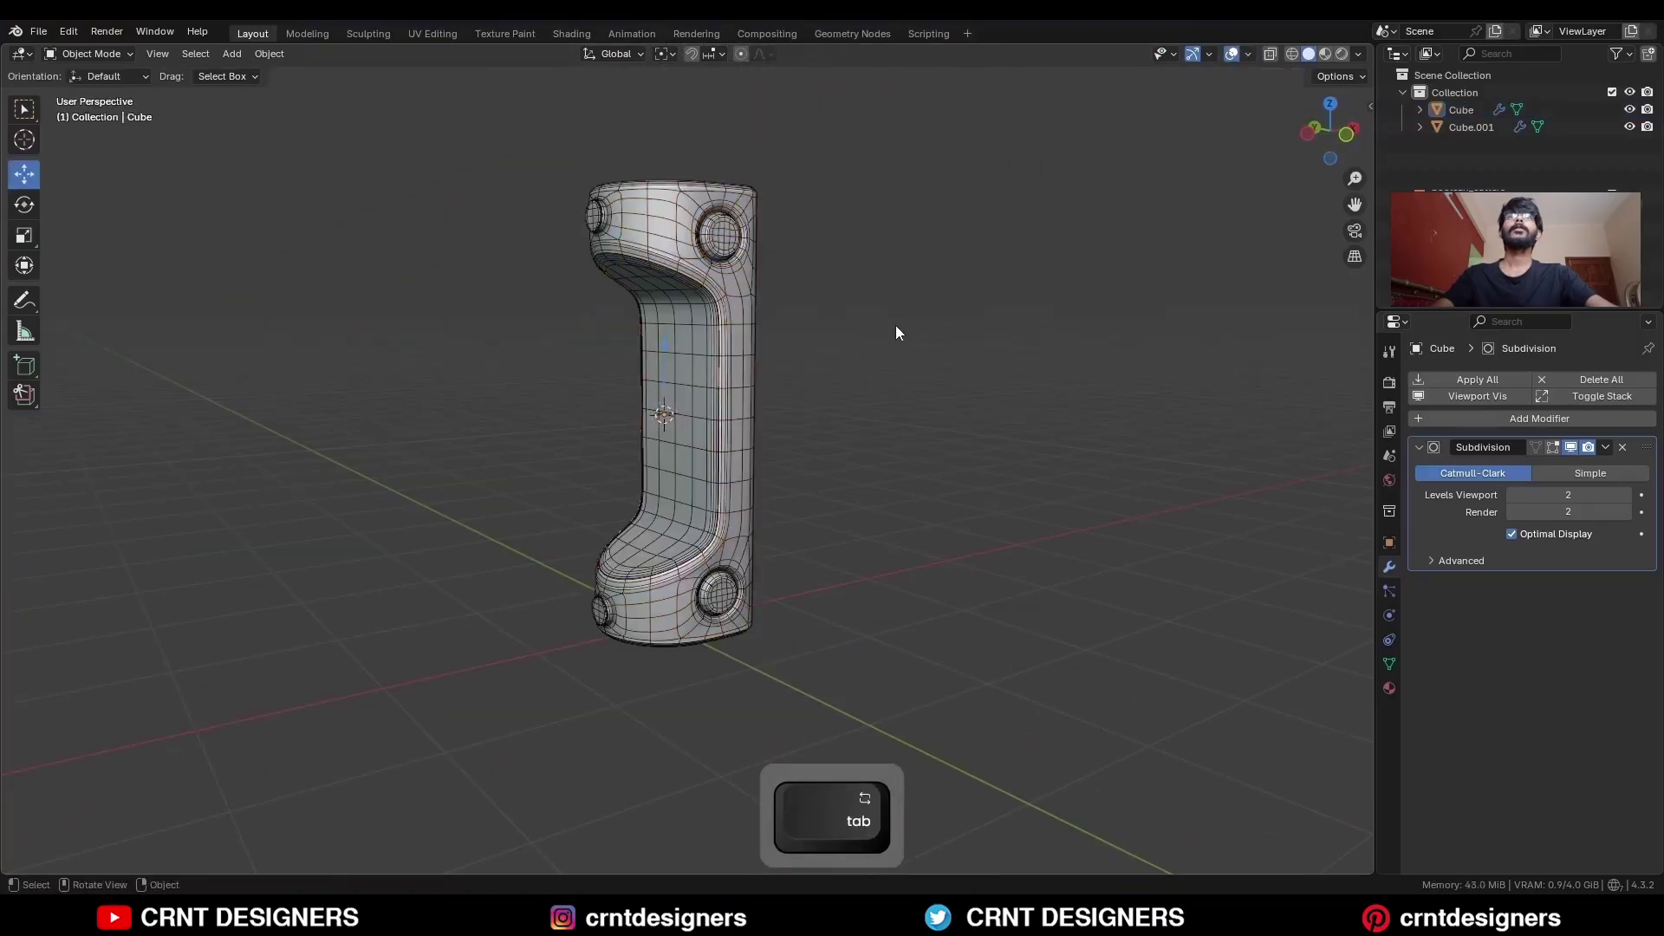
pyautogui.hotkey('alt', 'shift', 'z')
pyautogui.moveTo(730, 314); pyautogui.dragTo(344, 437, button='middle')
pyautogui.hotkey('ctrl', 's')
# Examine the finished column's sides and notch from the preset axis views with overlays hidden.
pyautogui.hotkey('alt', 'shift', 'z')
pyautogui.hotkey('alt', 'shift', 'z')
pyautogui.click(1317, 127)
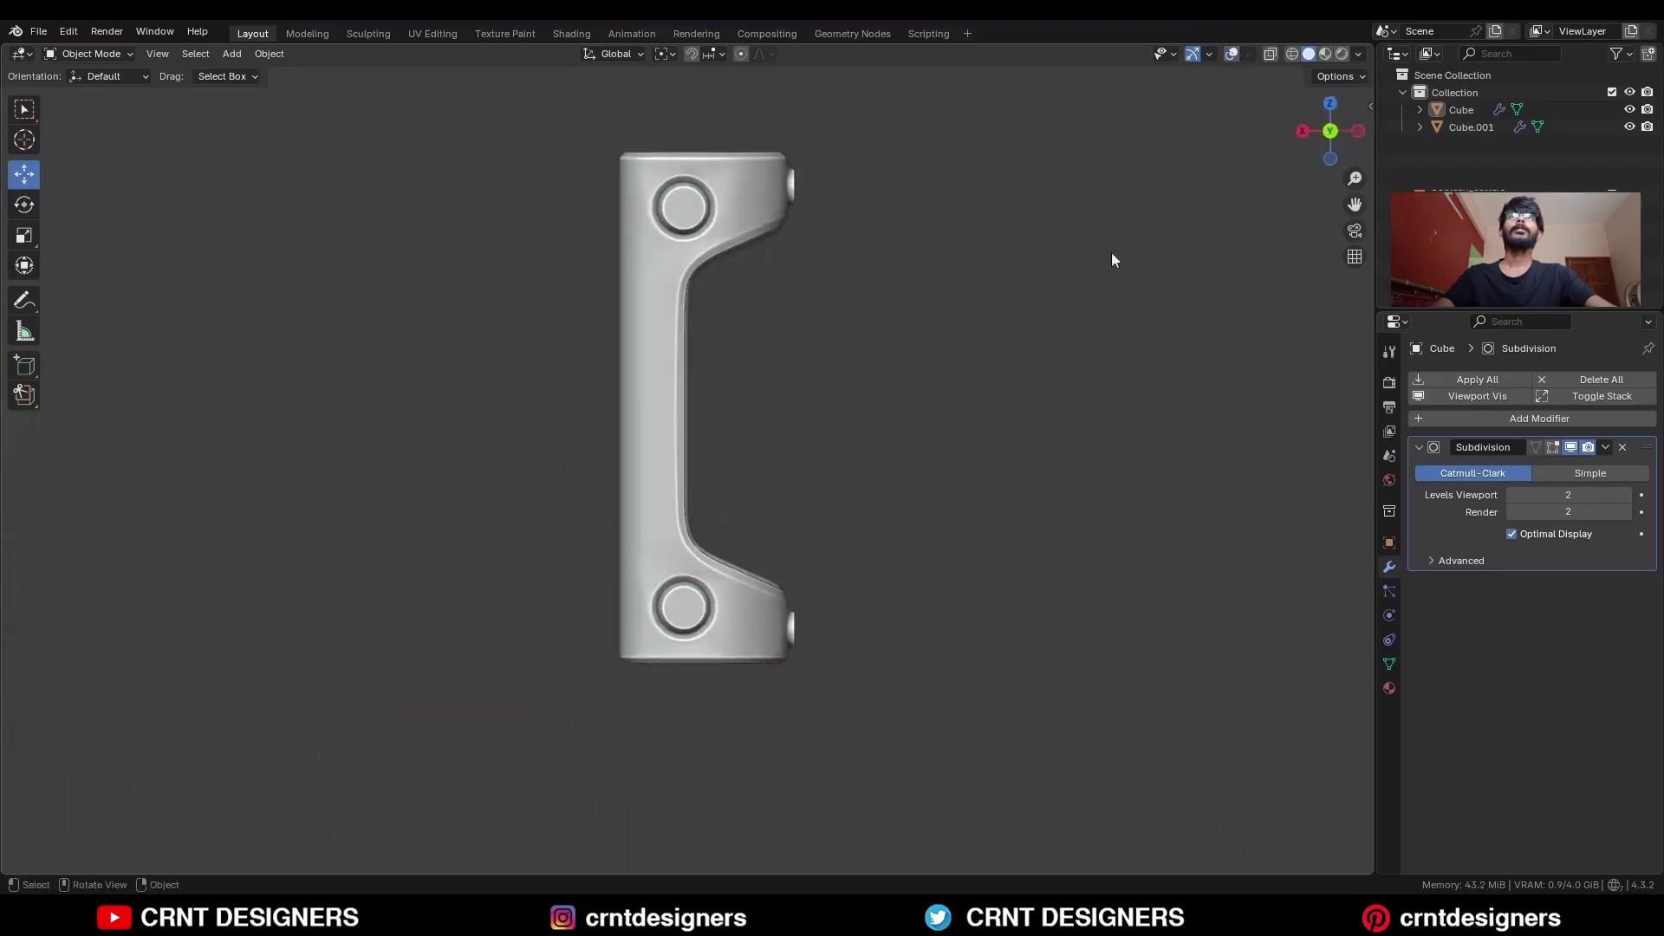
pyautogui.click(1358, 131)
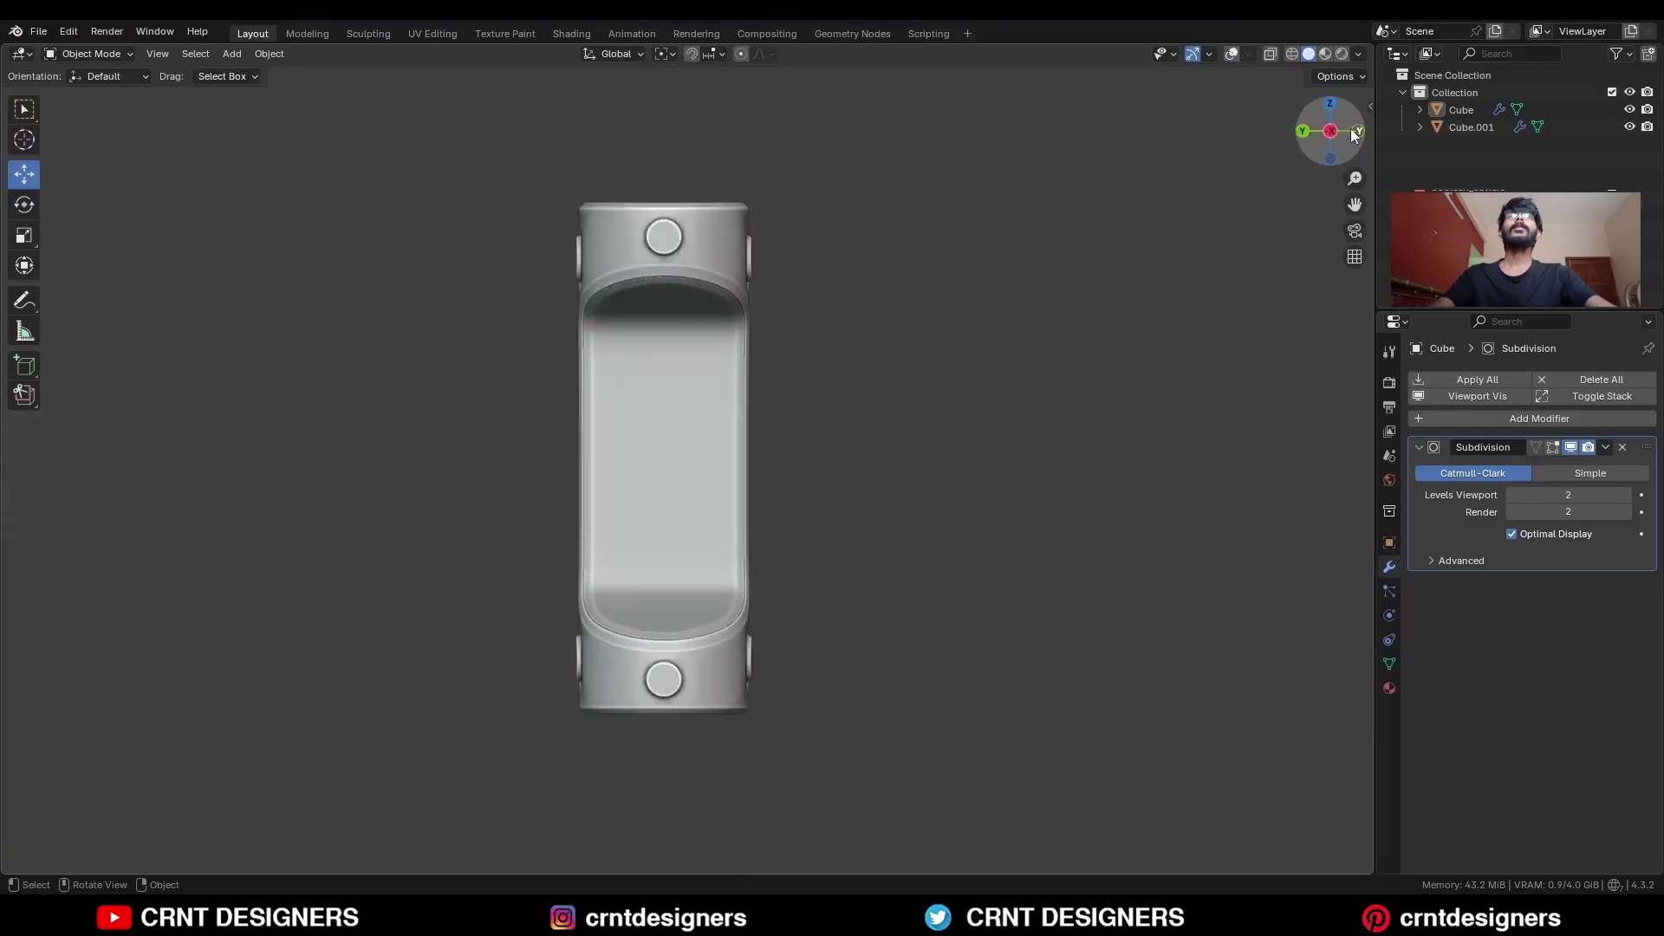
pyautogui.click(1355, 132)
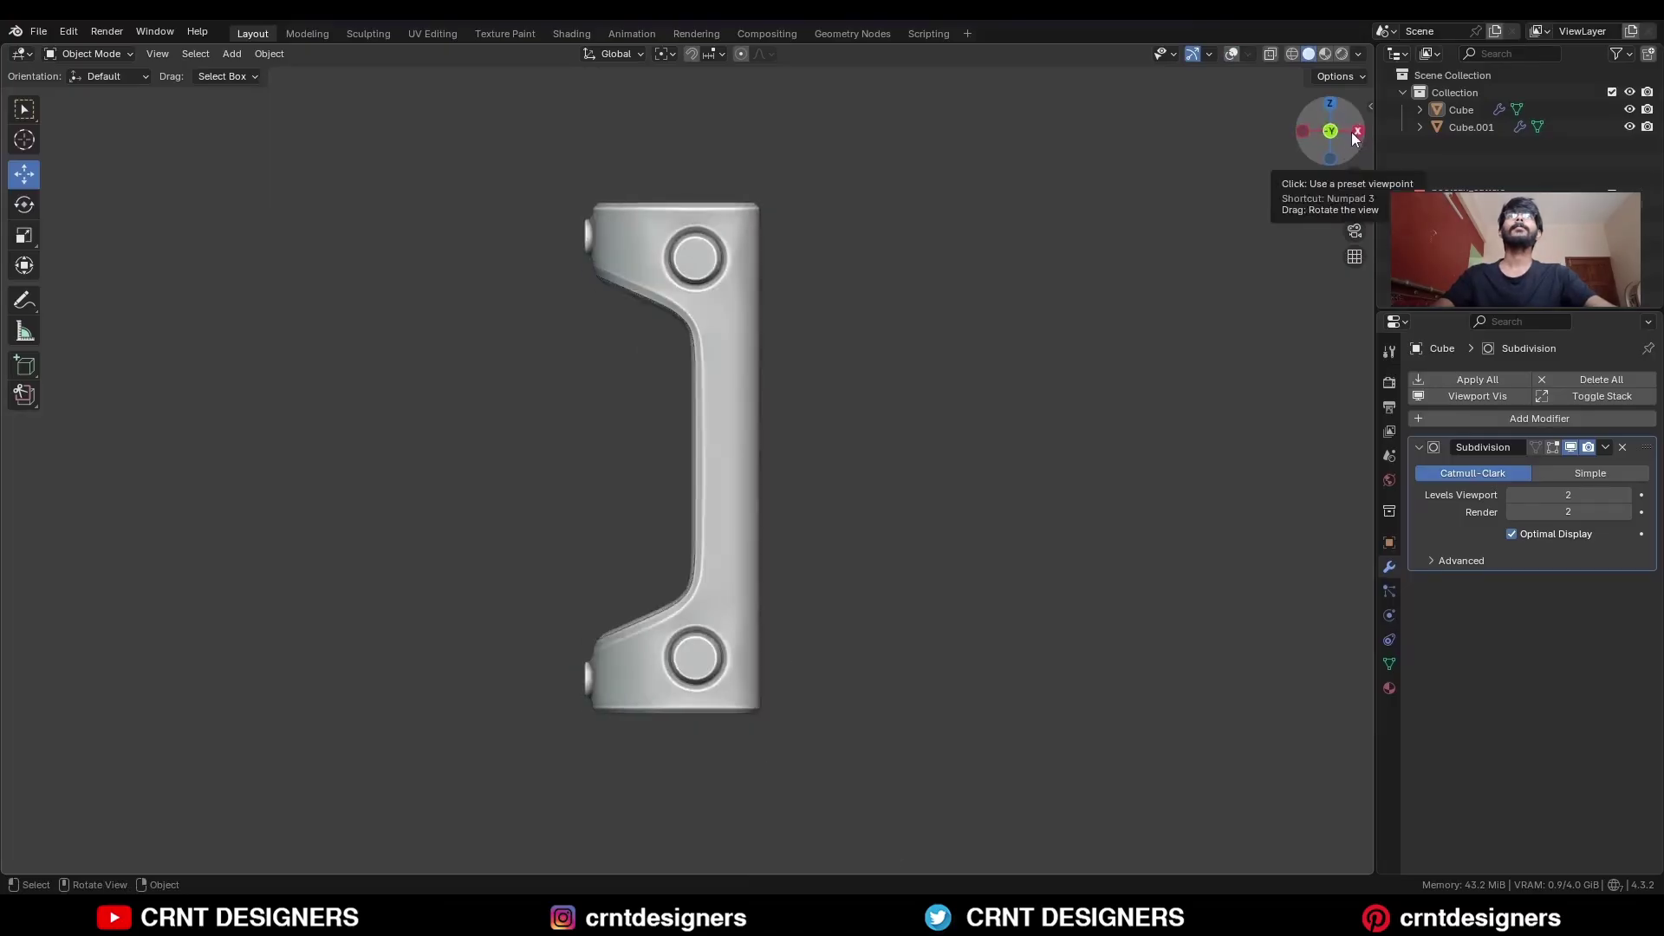
pyautogui.click(1357, 132)
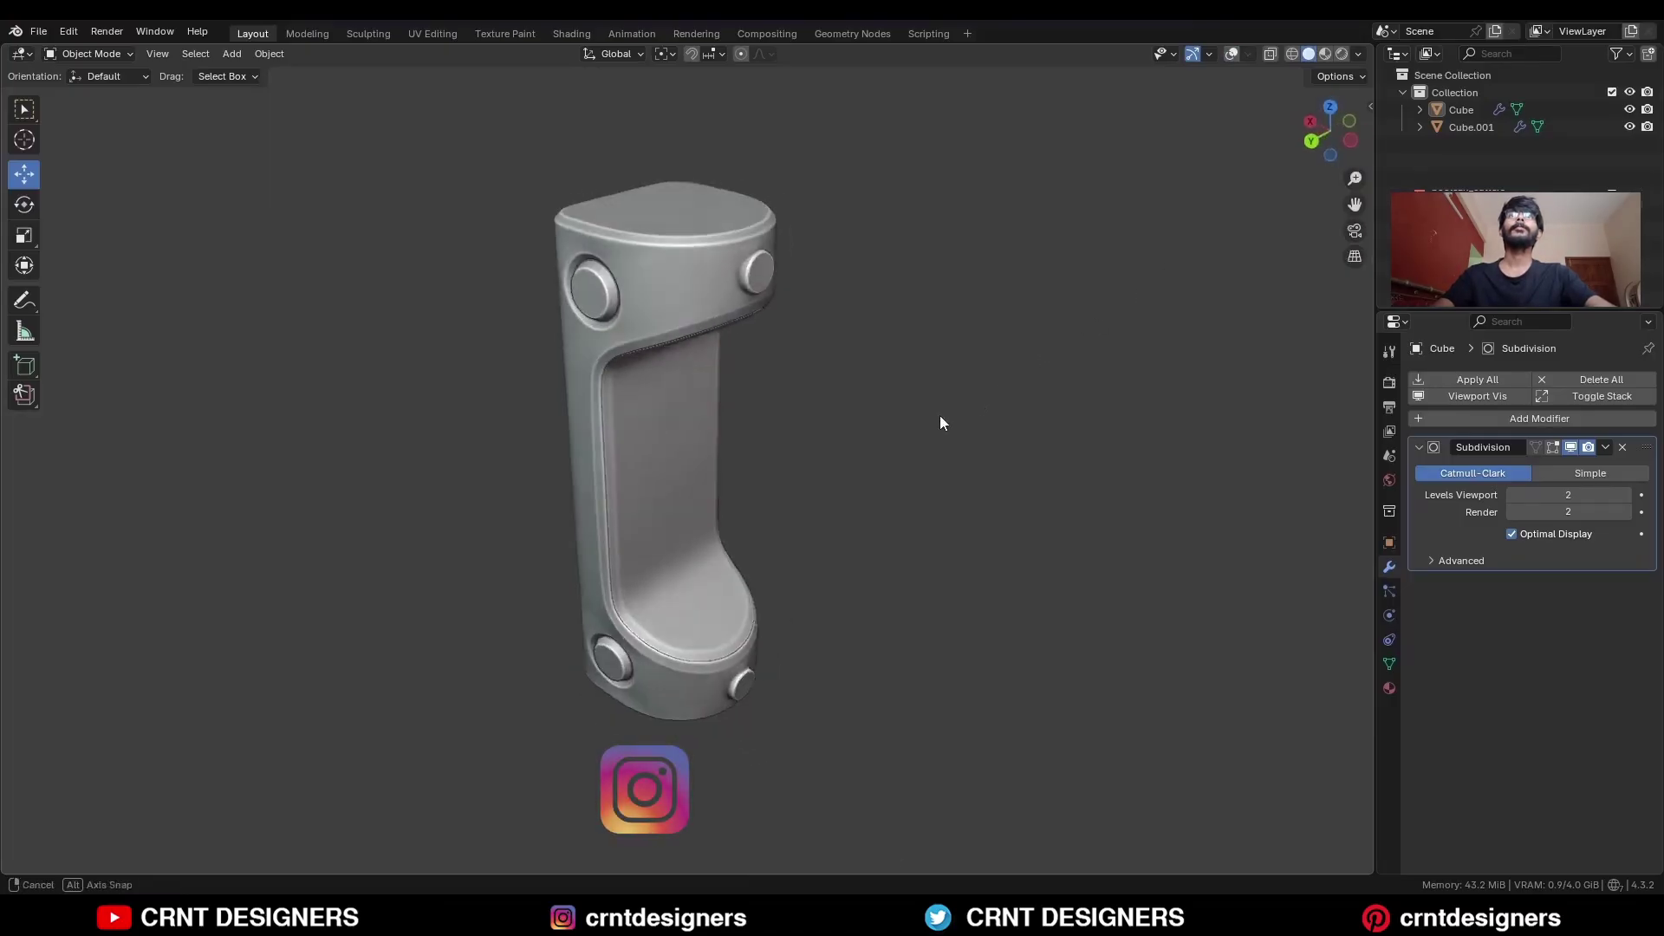